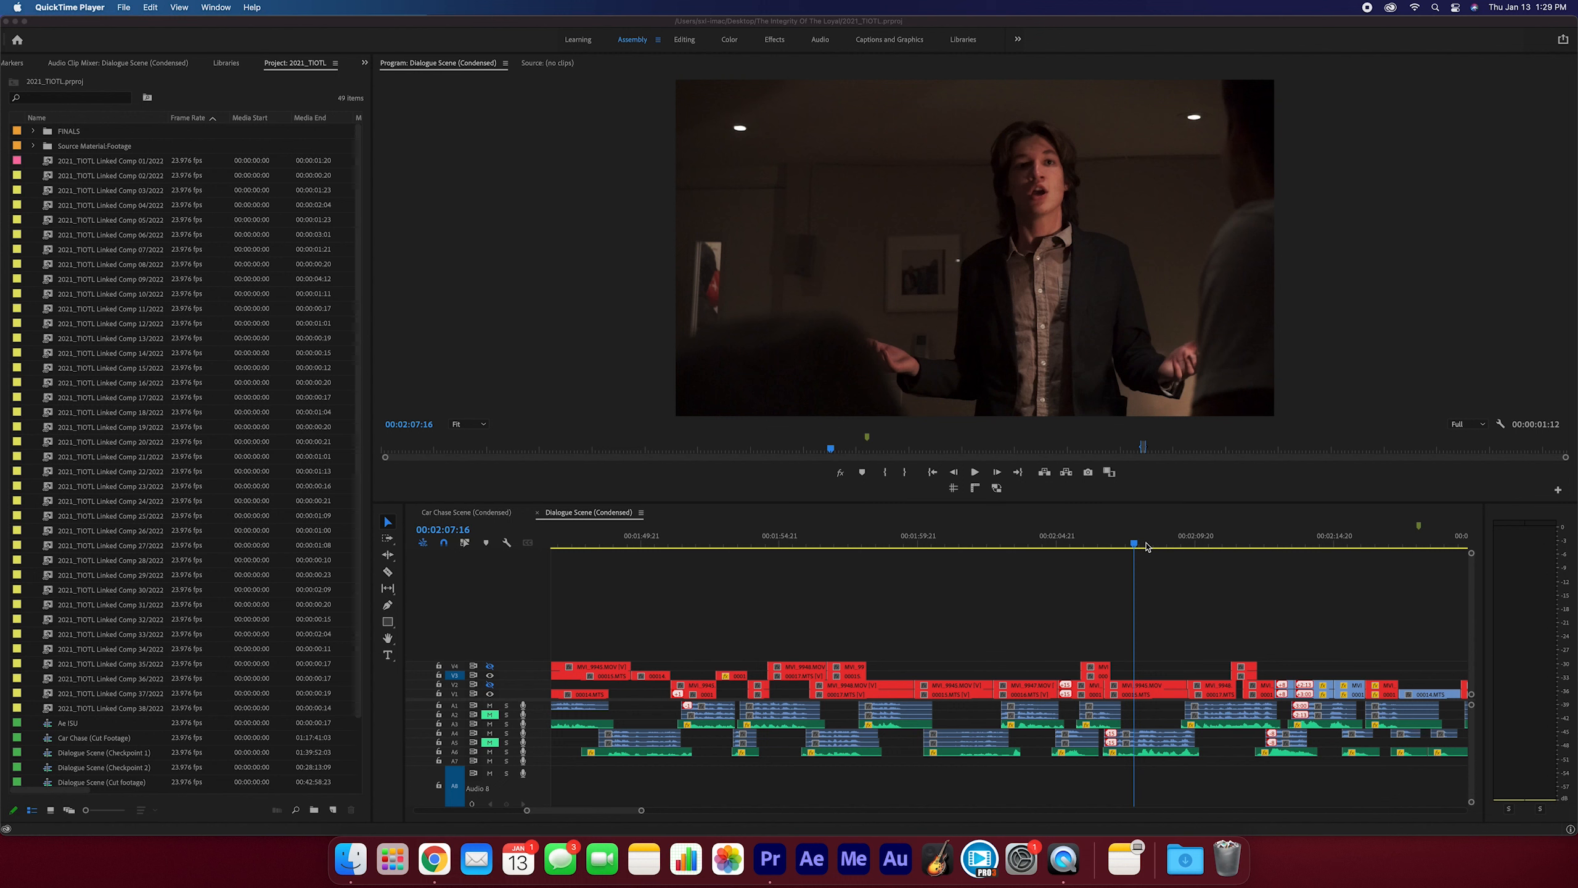
Play and scrub the Dialogue Scene (Condensed) sequence, ending on the group wide shot around 00:02:22:14.
{"action": "scroll", "coordinate": [1207, 593], "scroll_direction": "down", "scroll_amount": 3}
{"action": "left_click", "coordinate": [1011, 570]}
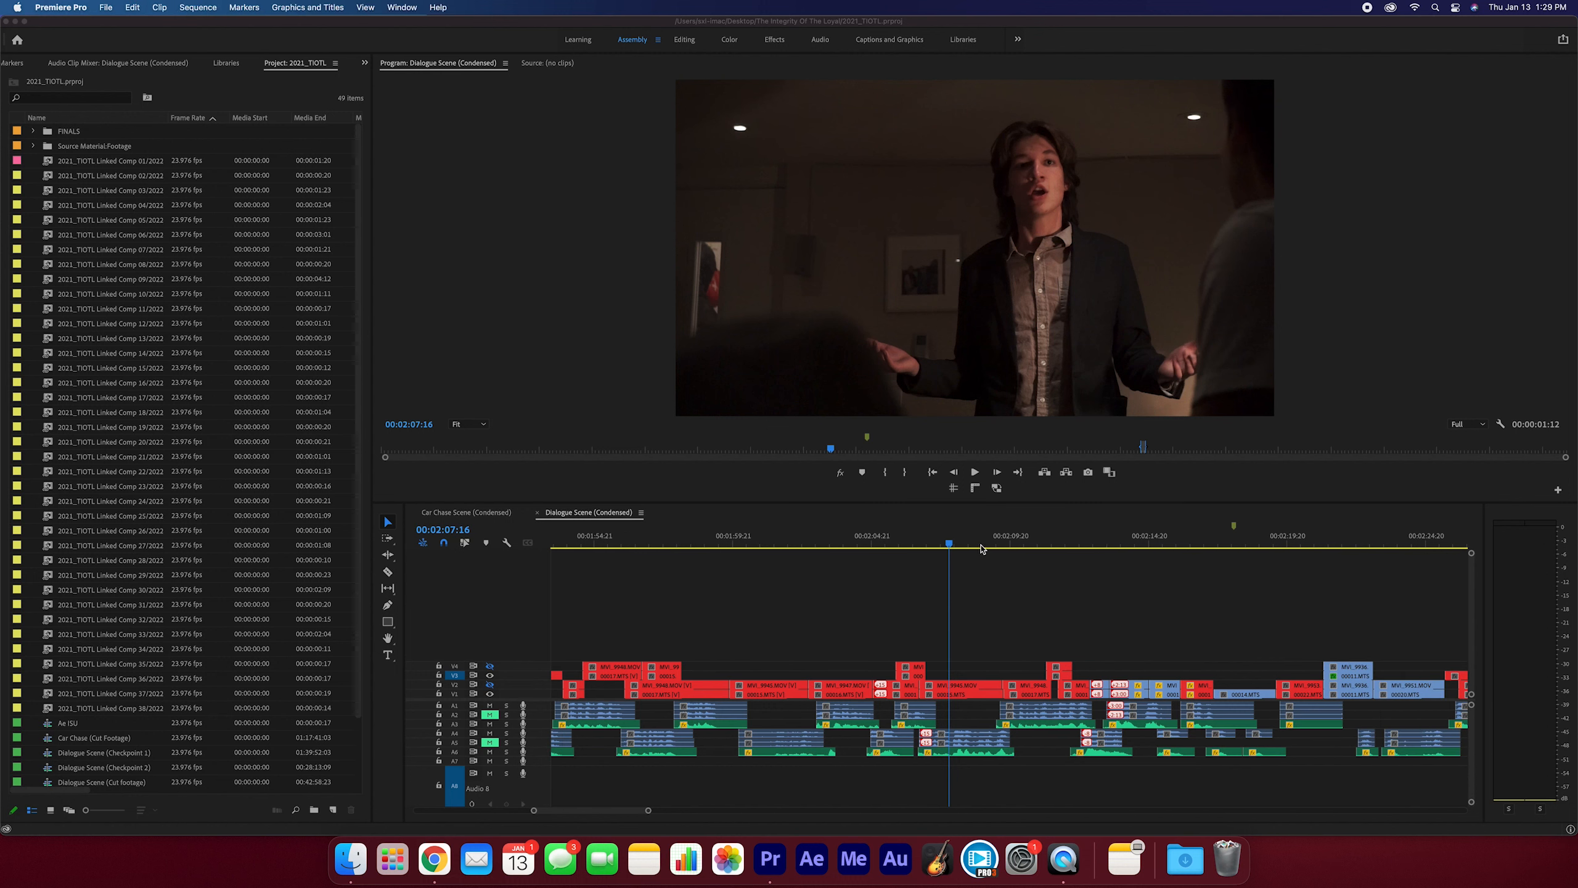
{"action": "key", "text": "space"}
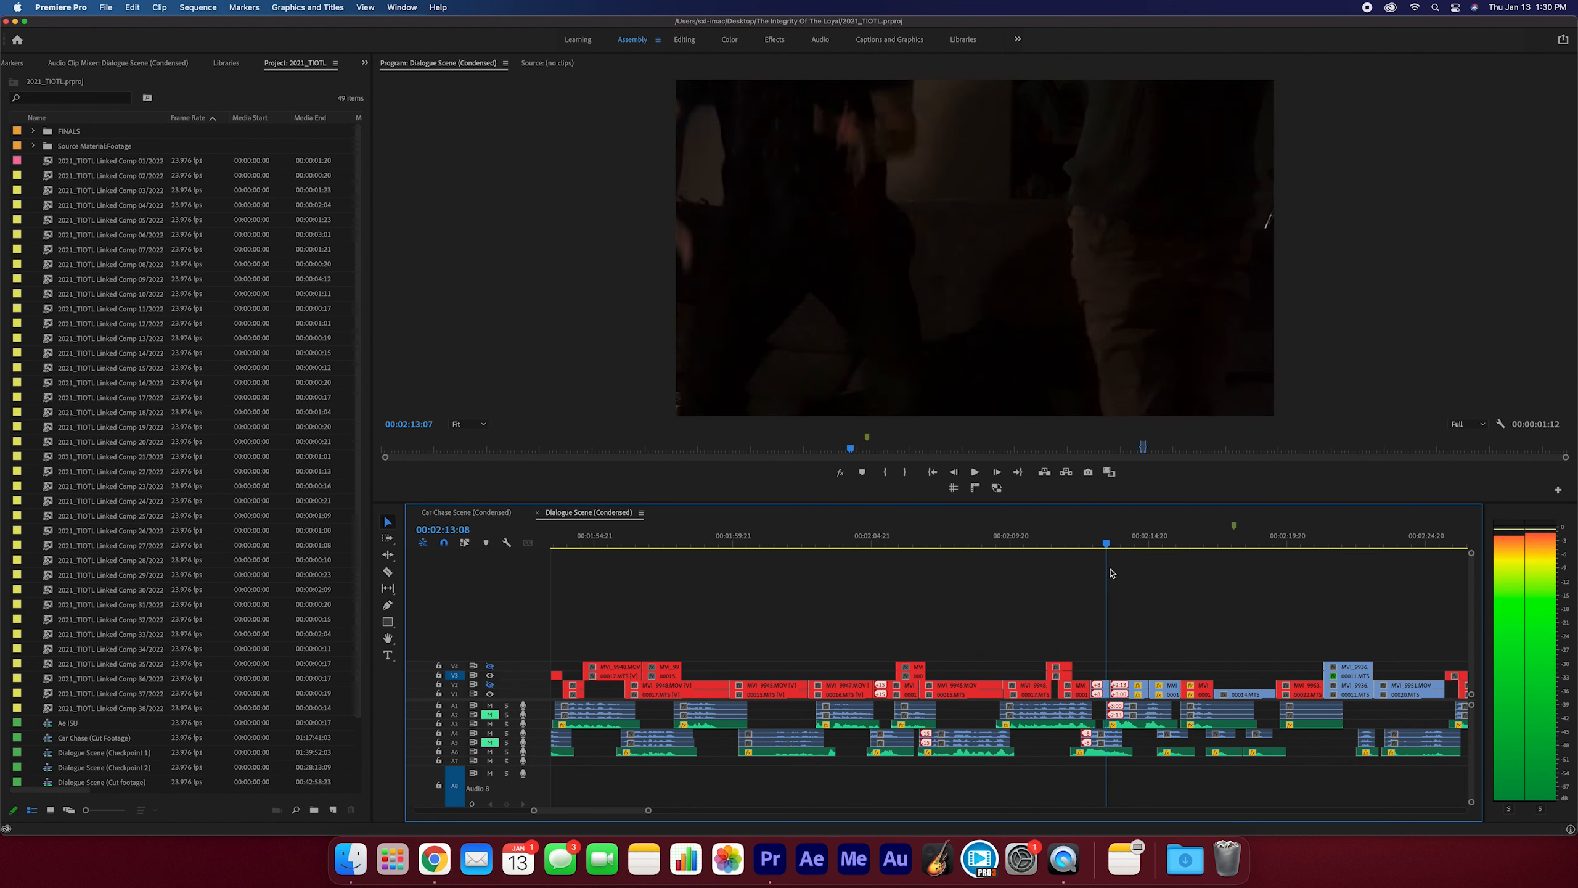
{"action": "left_click", "coordinate": [1054, 575]}
{"action": "key", "text": "space"}
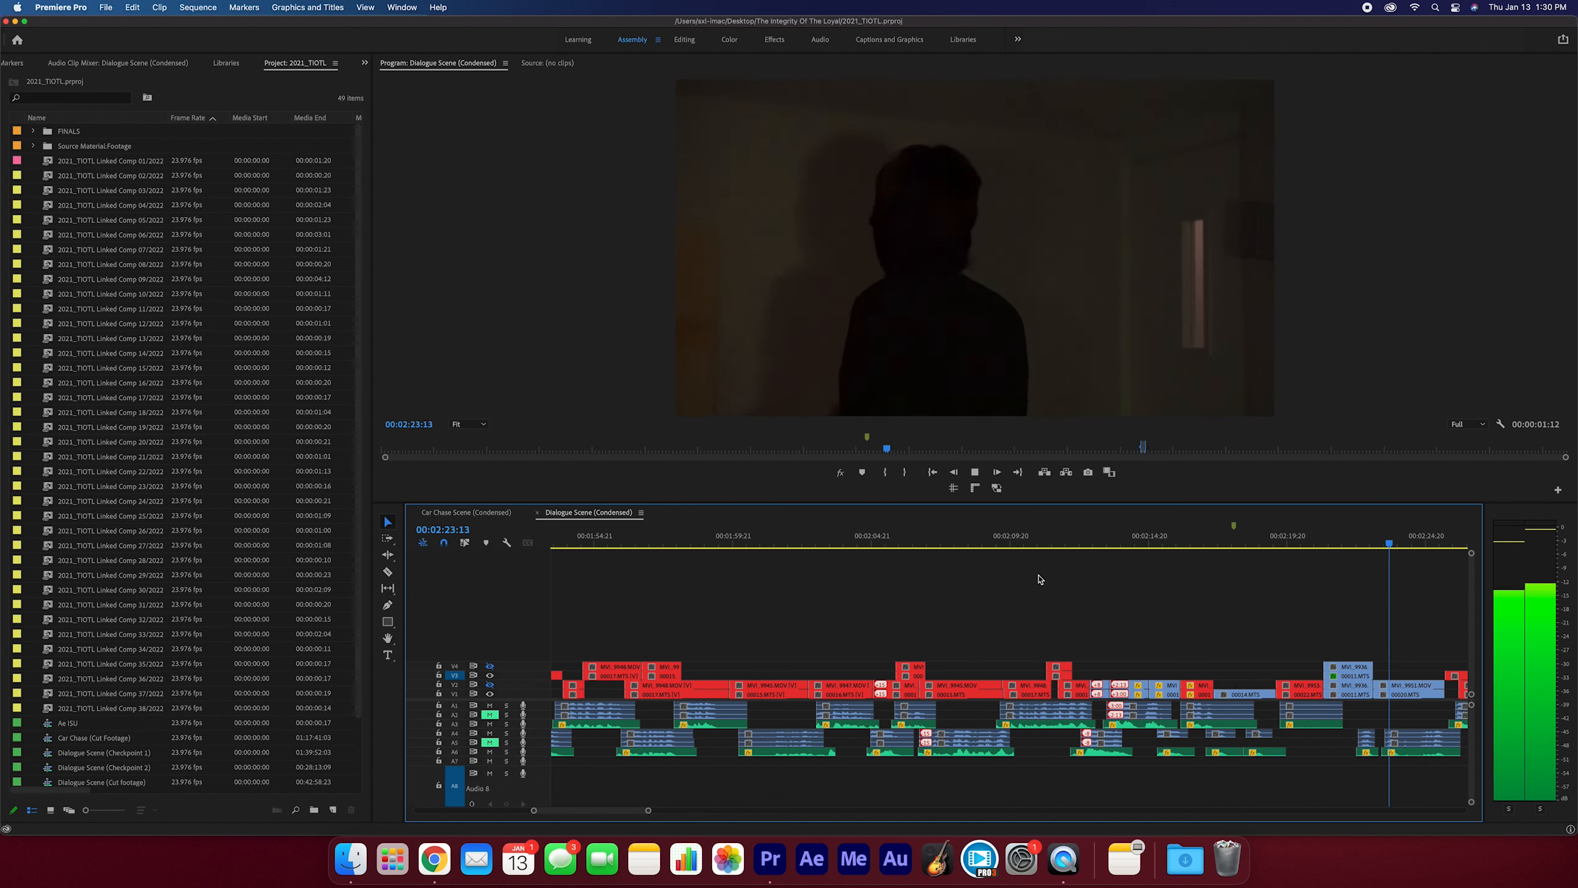
{"action": "key", "text": "space"}
{"action": "scroll", "coordinate": [1173, 565], "scroll_direction": "right", "scroll_amount": 2}
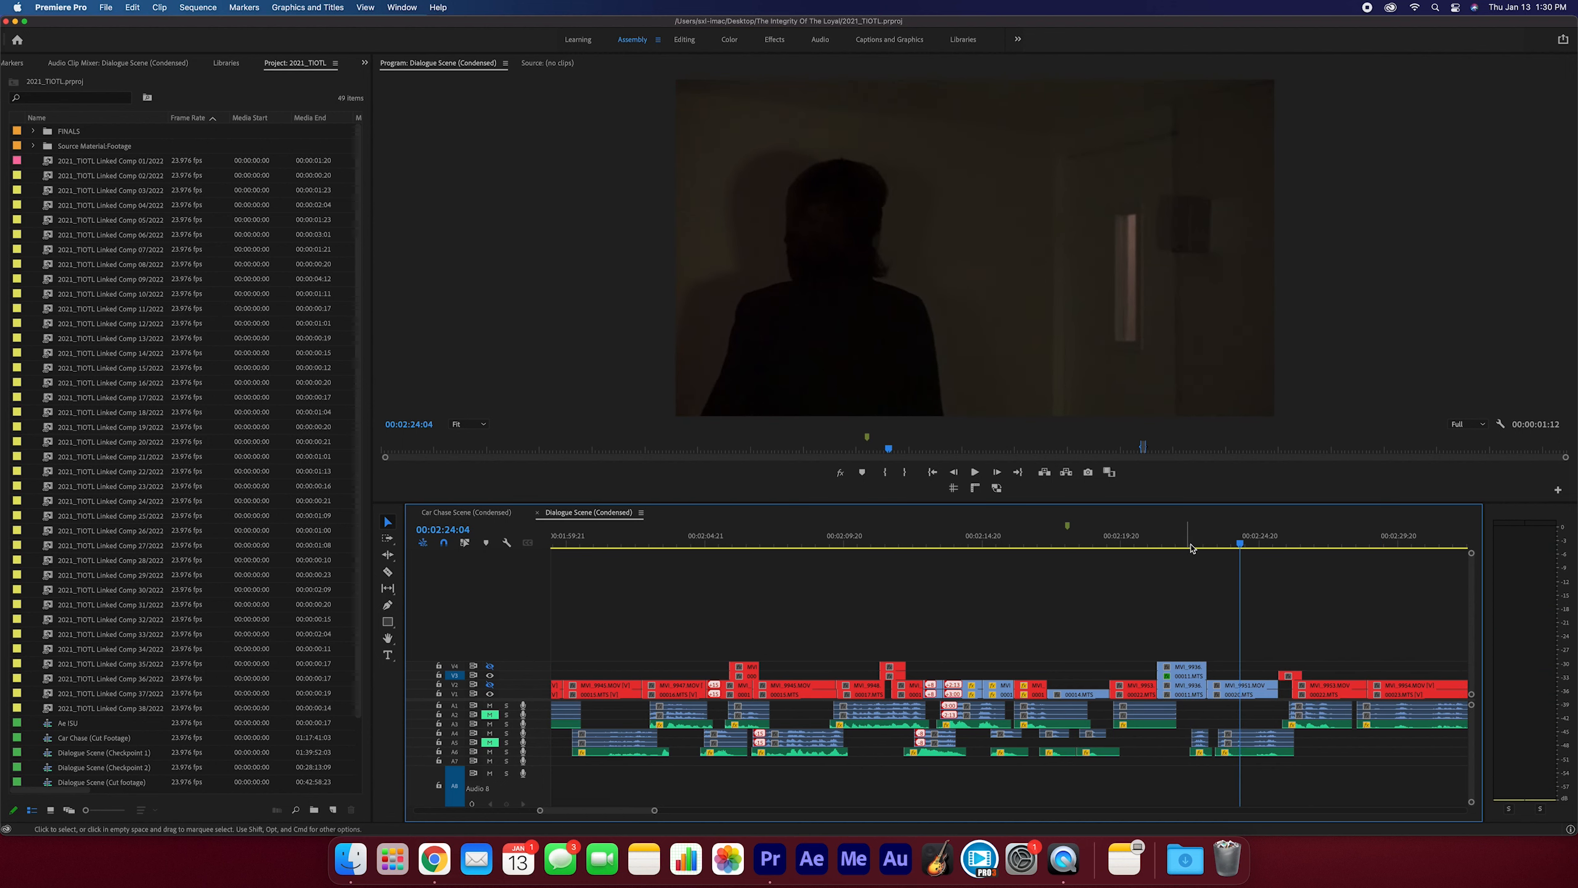
{"action": "left_click_drag", "start_coordinate": [1228, 544], "coordinate": [1175, 546]}
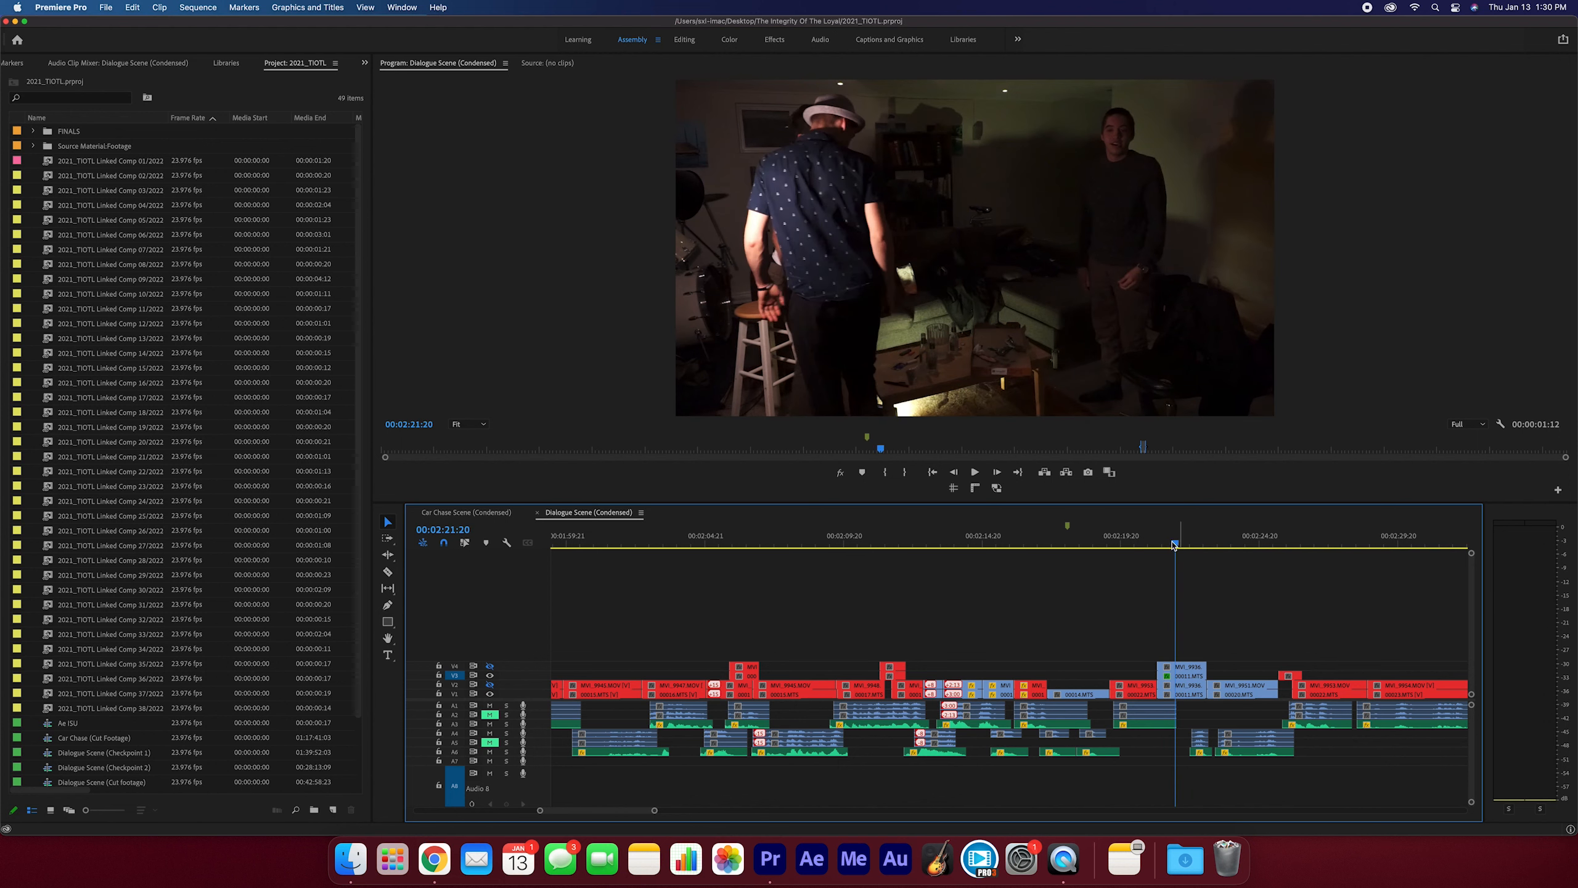
{"action": "mouse_move", "coordinate": [1174, 545]}
{"action": "left_mouse_down"}
{"action": "mouse_move", "coordinate": [1088, 553]}
{"action": "mouse_move", "coordinate": [1199, 553]}
{"action": "left_mouse_up"}
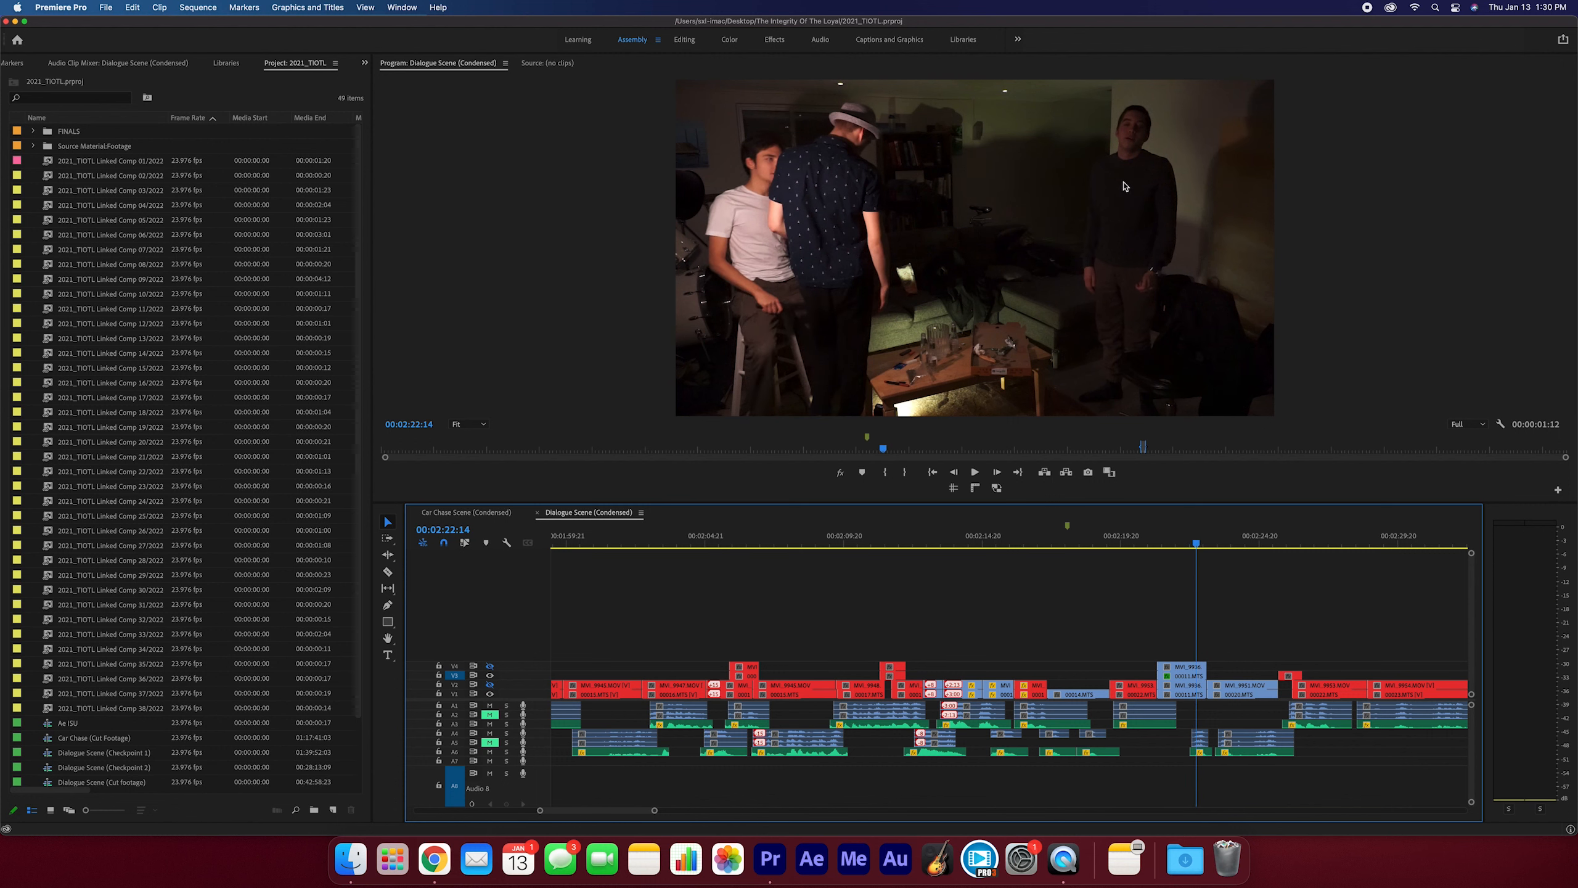
Open the 2022_AE Compositing_Tutorial Material folder on the desktop and expand its 1 - Basic Interface subfolder.
{"action": "key", "text": "ctrl+Right"}
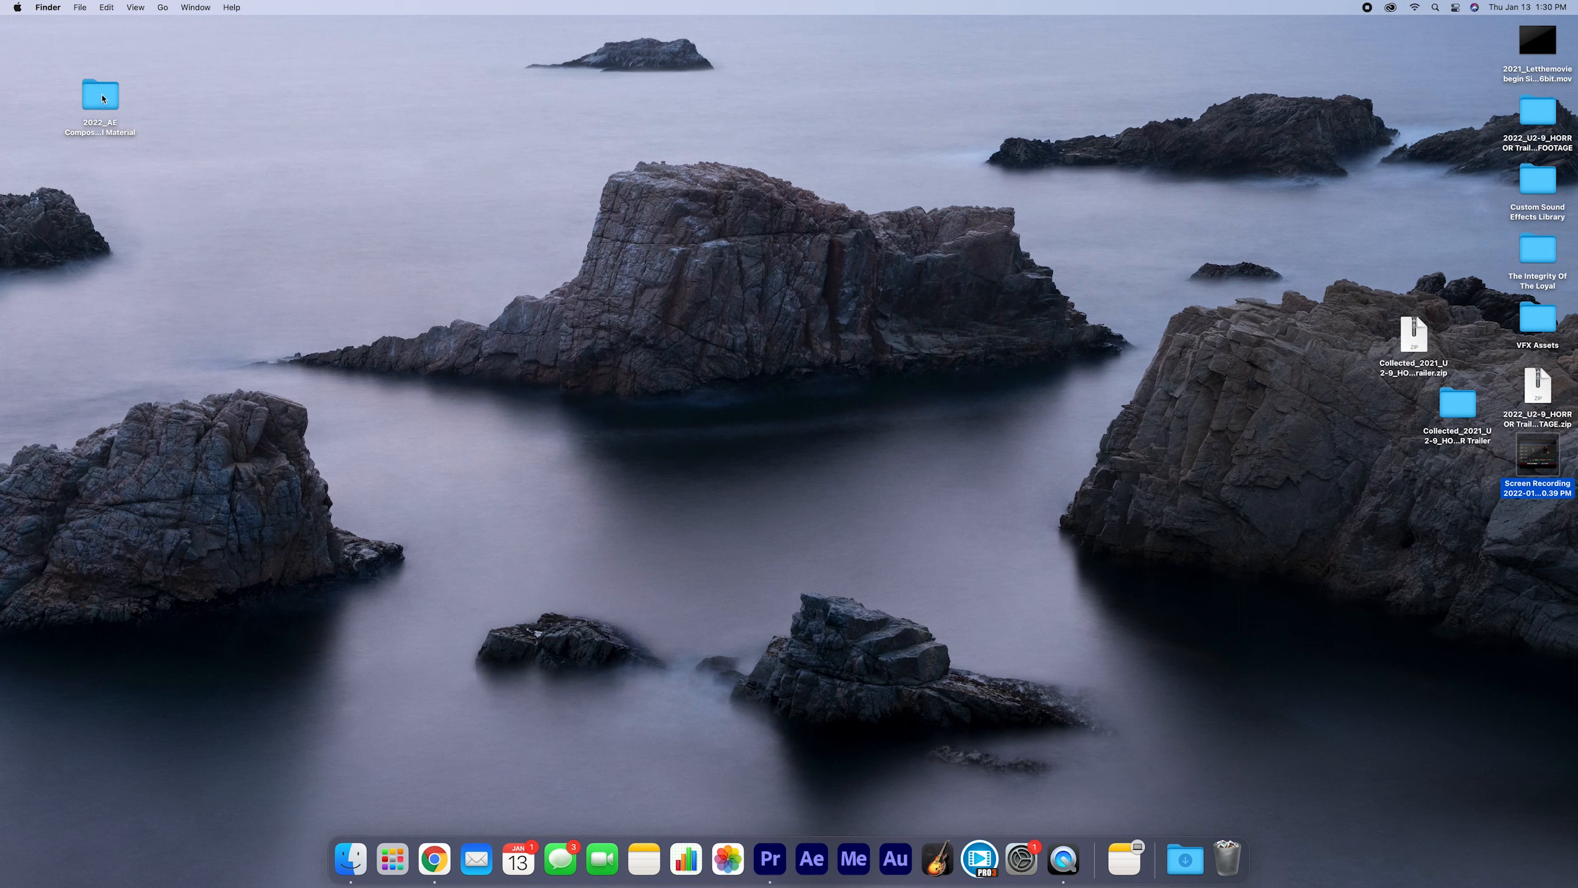
{"action": "double_click", "coordinate": [100, 96]}
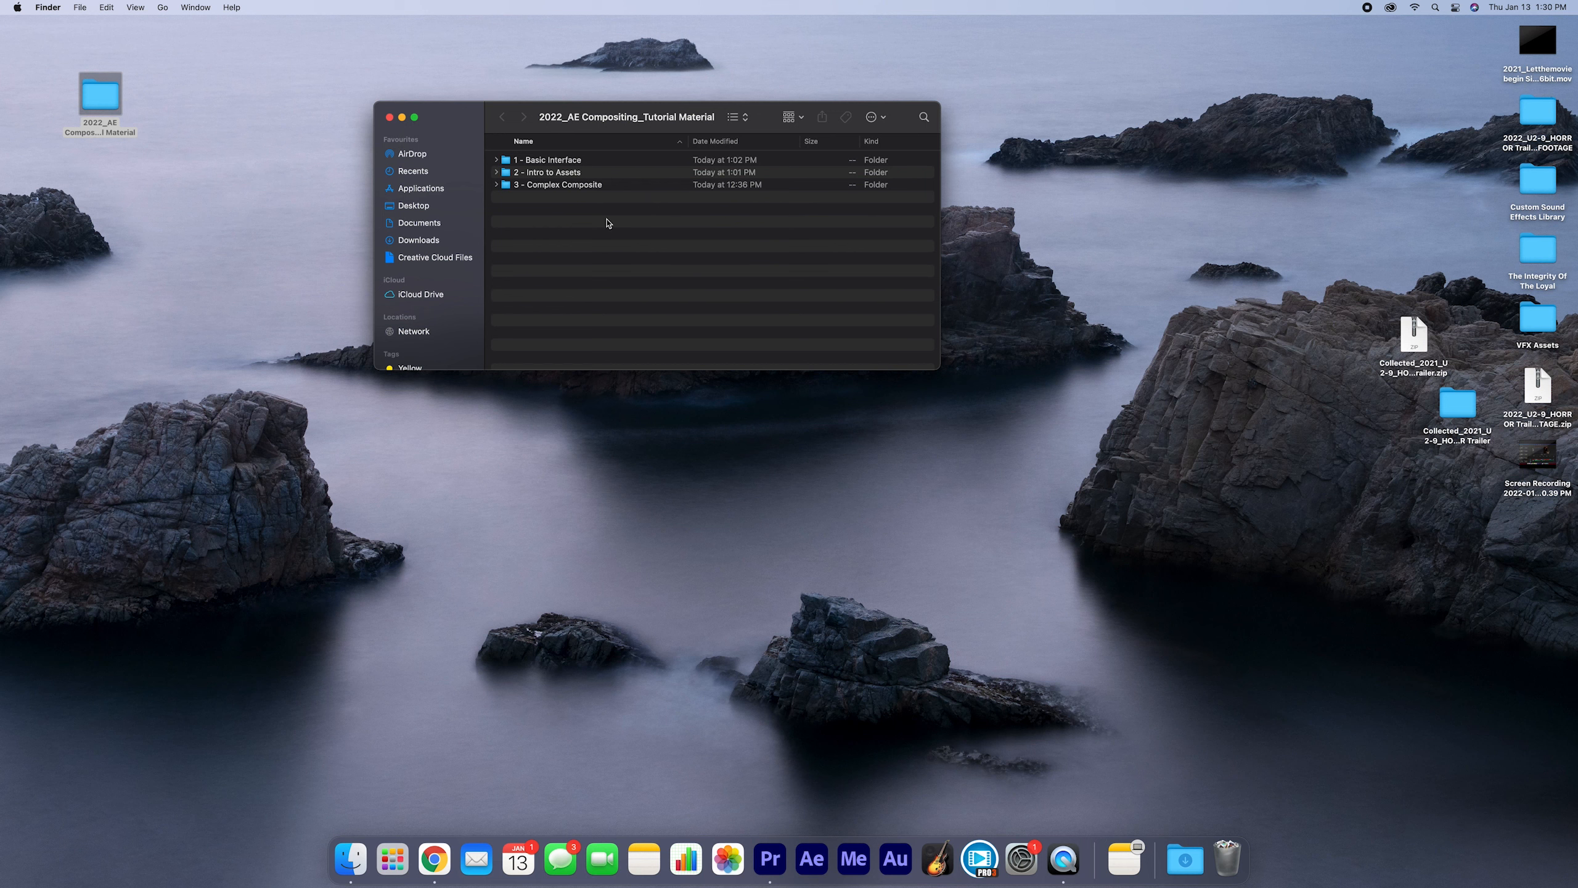
{"action": "left_click", "coordinate": [555, 161]}
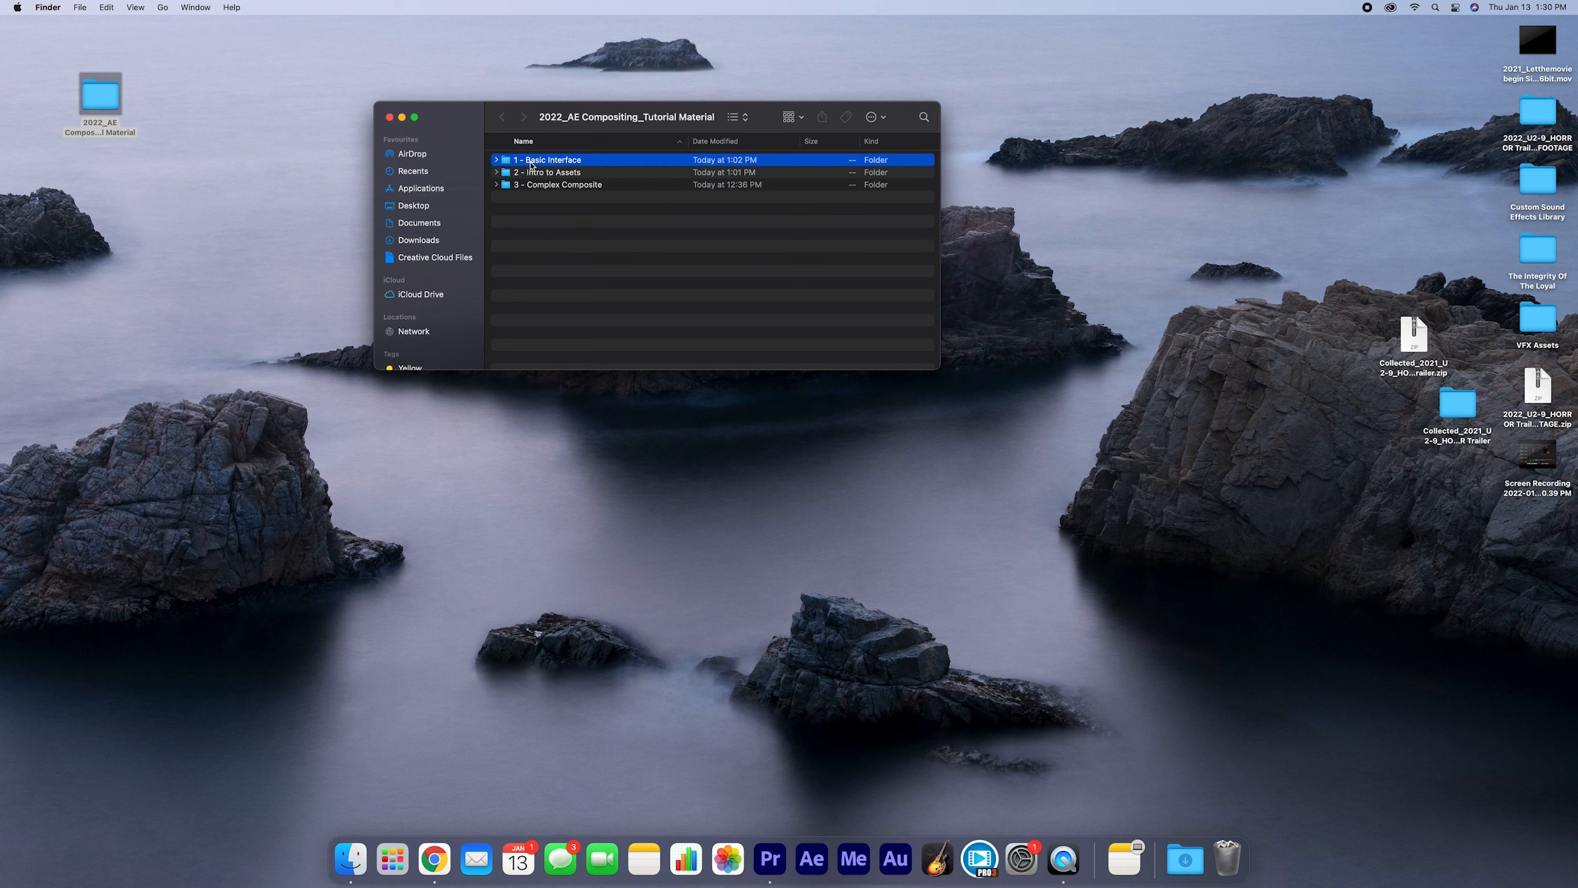
{"action": "left_click", "coordinate": [547, 184]}
{"action": "left_click", "coordinate": [544, 204]}
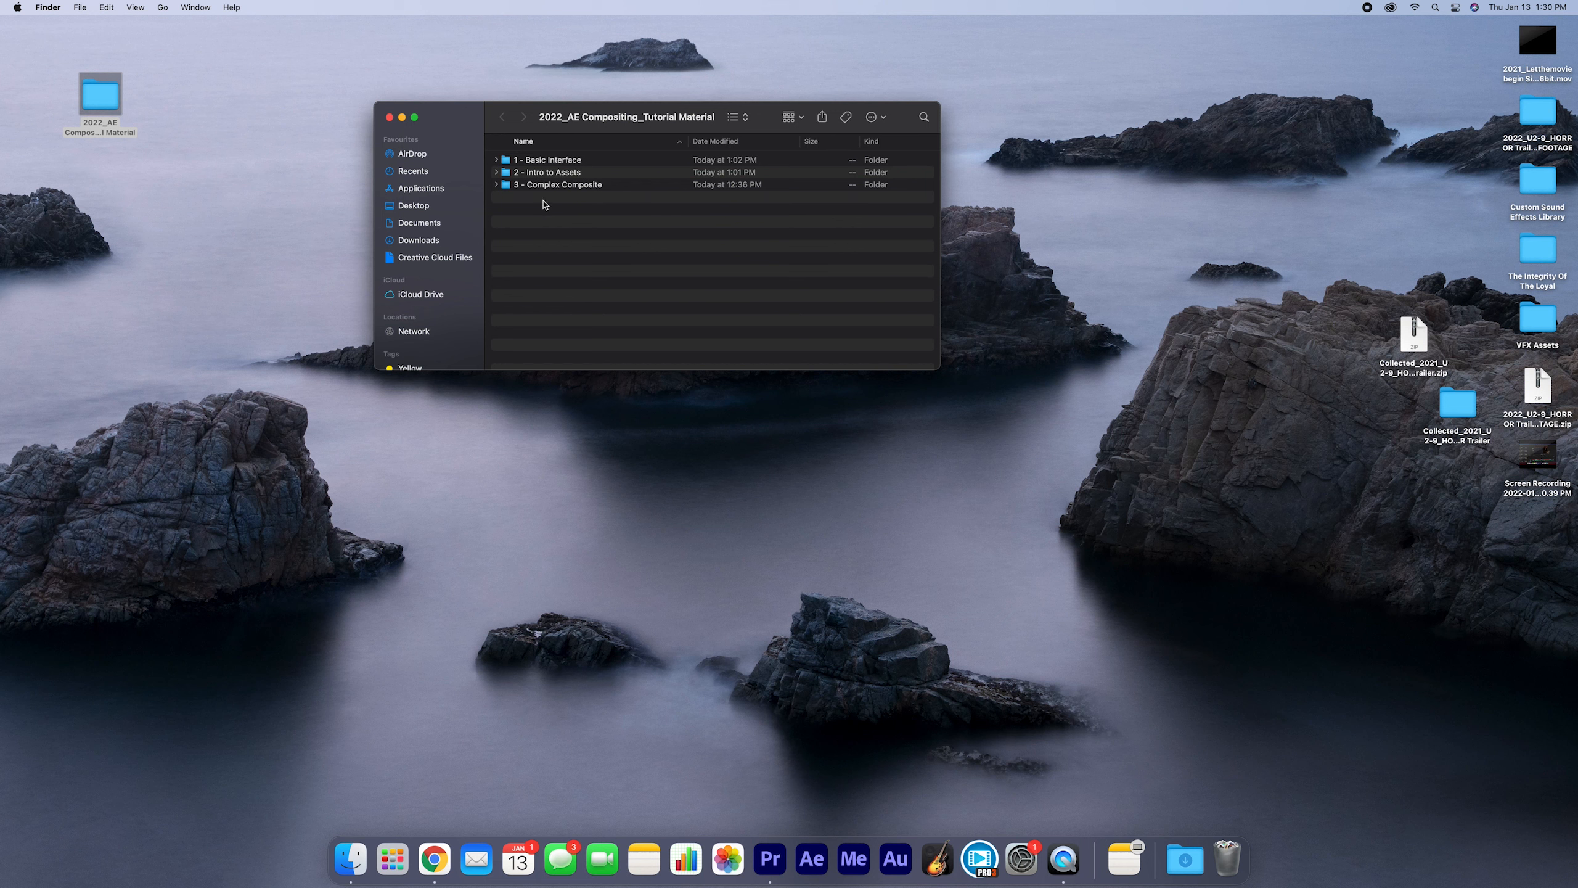
{"action": "left_click", "coordinate": [554, 164]}
{"action": "key", "text": "Right"}
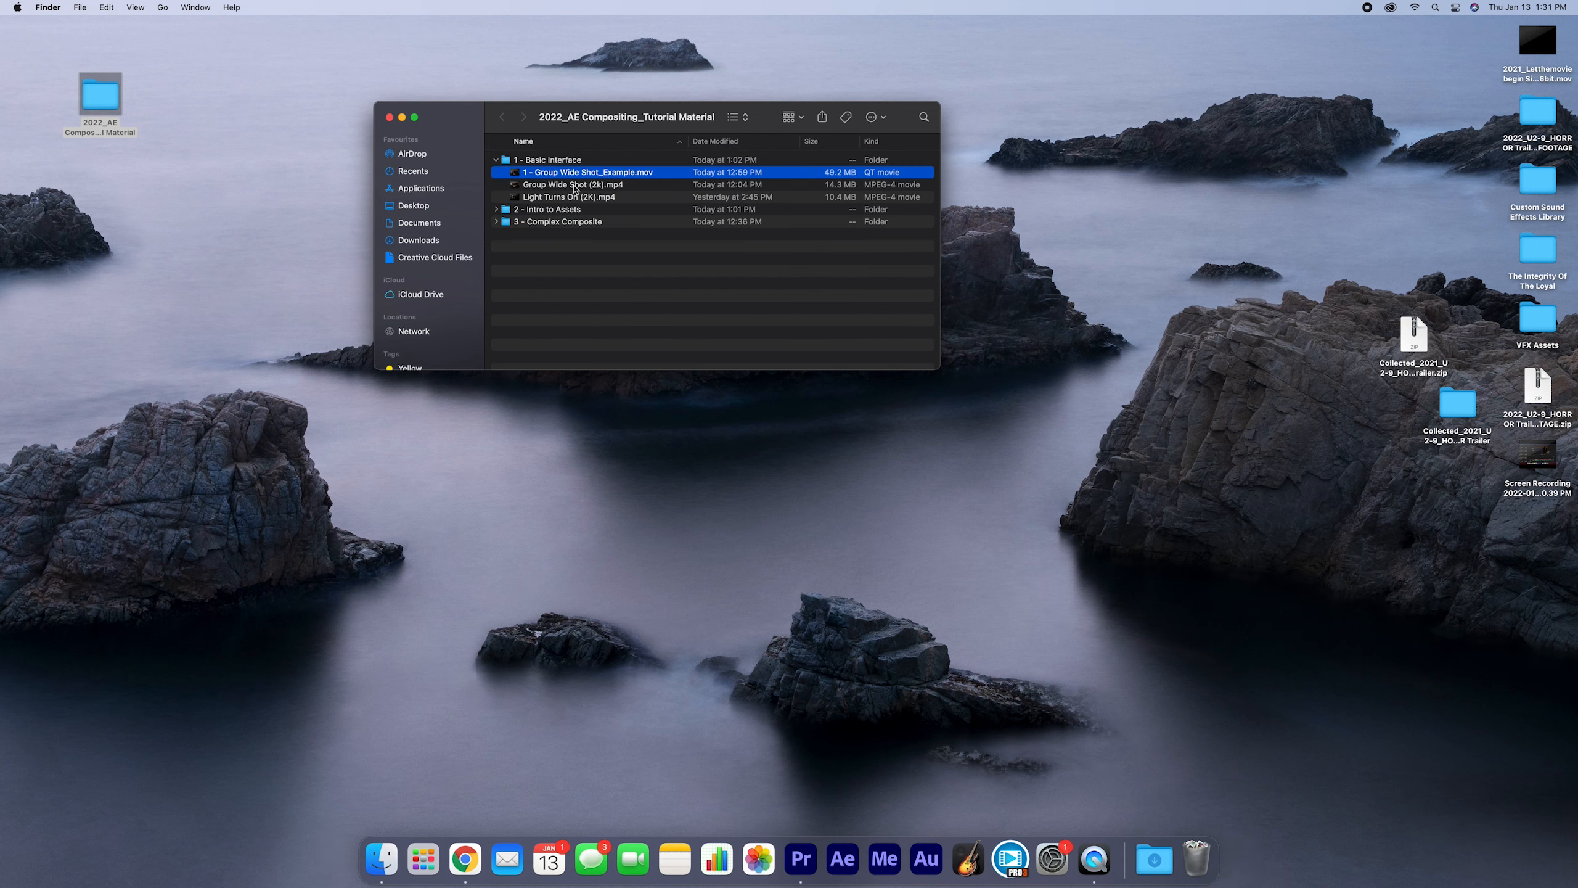
Open Group Wide Shot (2k).mp4 and scrub through its first seconds to examine the raw footage.
{"action": "double_click", "coordinate": [576, 185]}
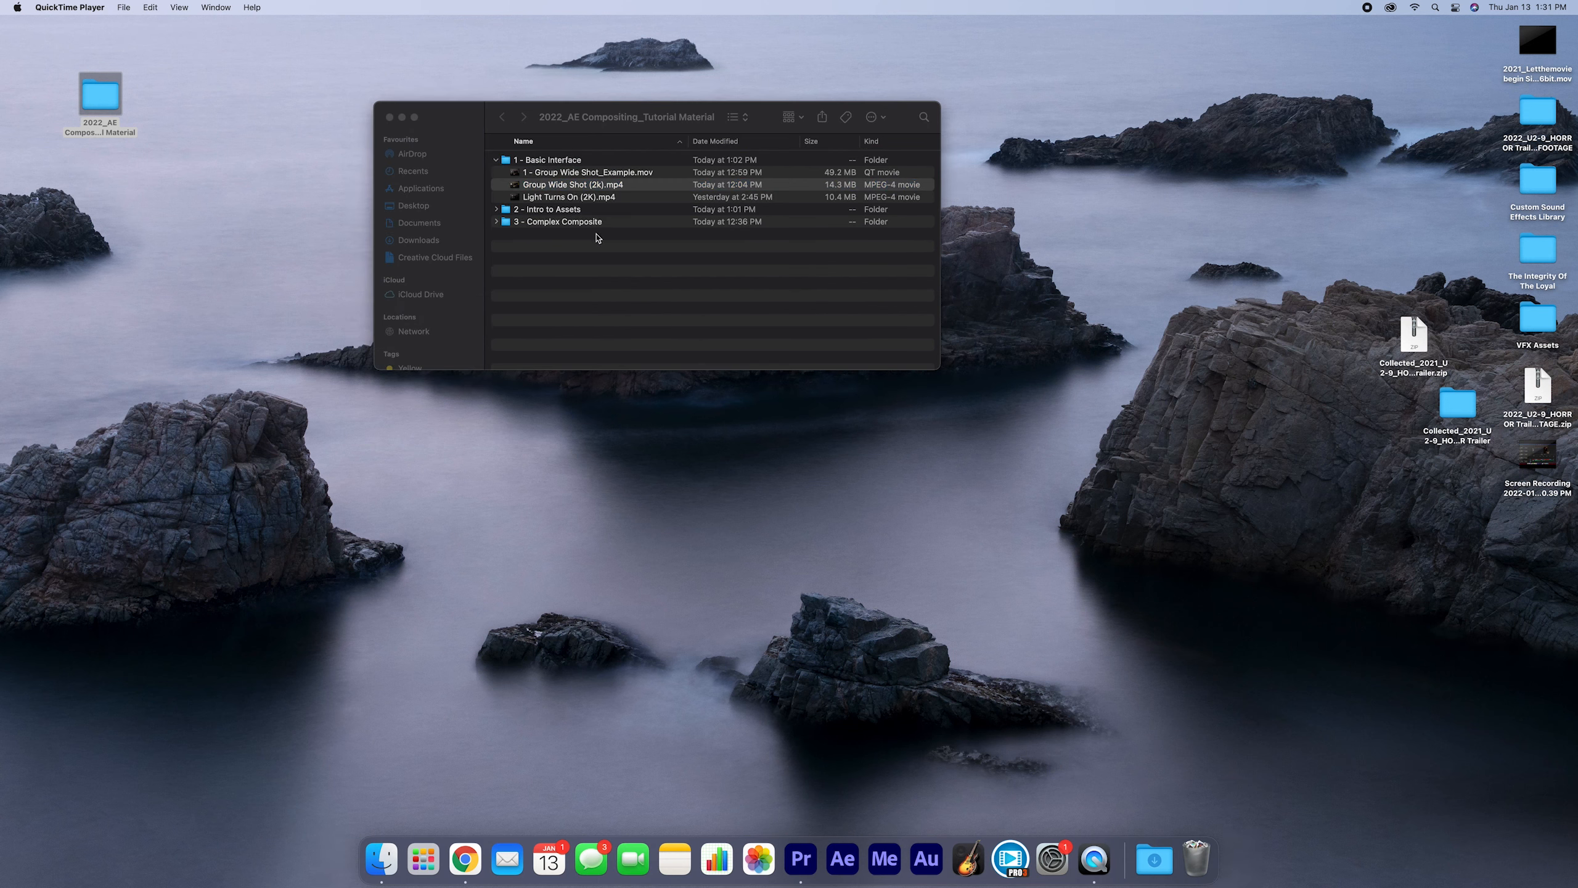
{"action": "mouse_move", "coordinate": [669, 695]}
{"action": "left_mouse_down"}
{"action": "mouse_move", "coordinate": [732, 702]}
{"action": "mouse_move", "coordinate": [687, 701]}
{"action": "left_mouse_up"}
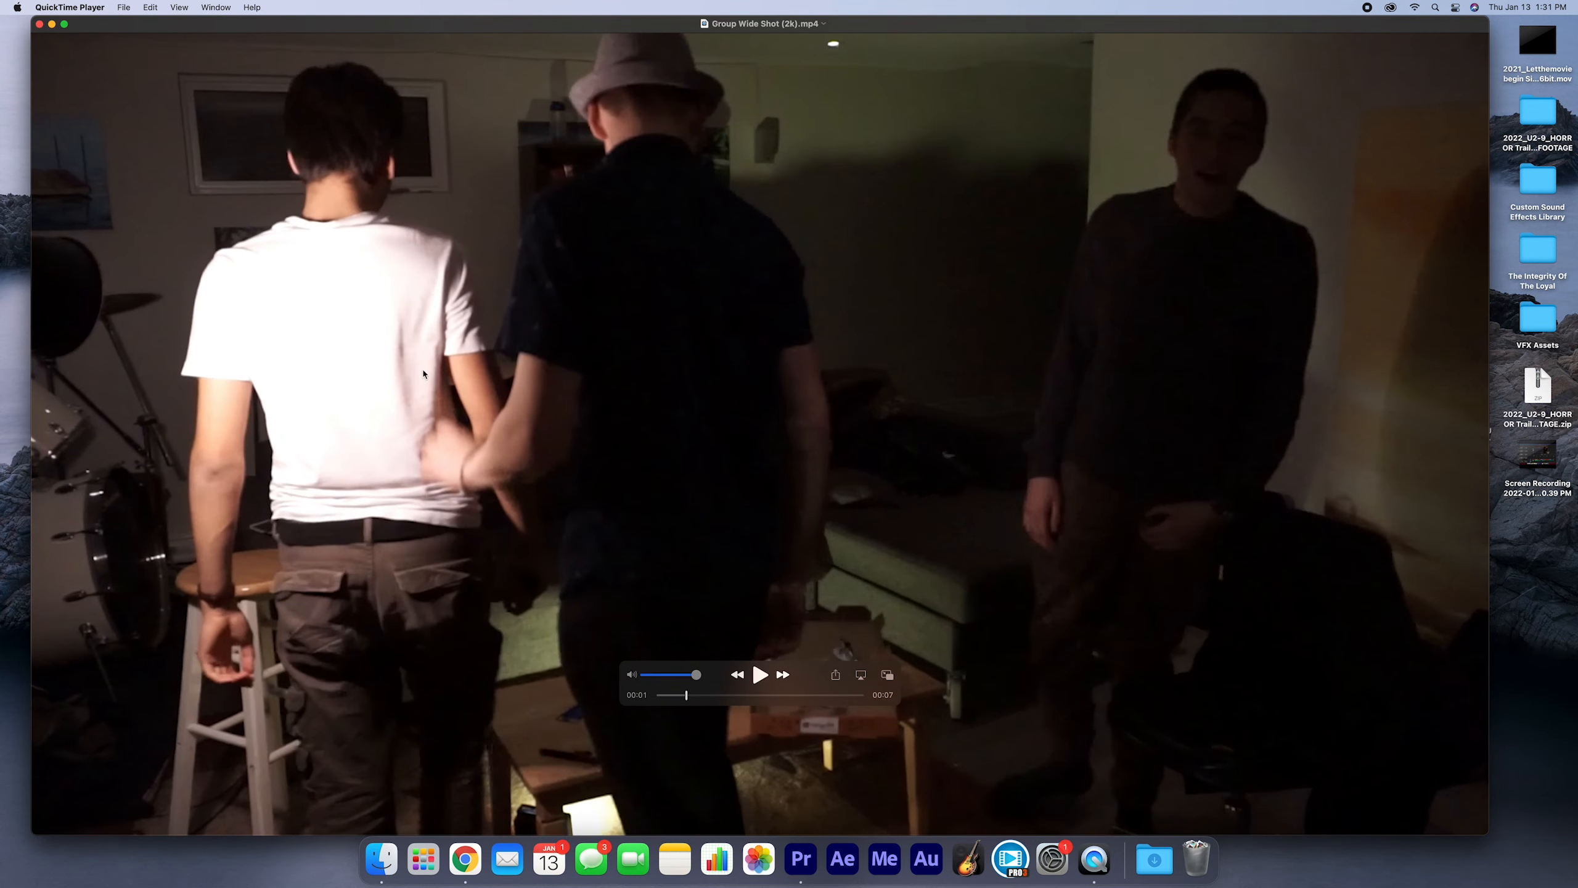
{"action": "mouse_move", "coordinate": [716, 696]}
{"action": "left_mouse_down"}
{"action": "mouse_move", "coordinate": [864, 708]}
{"action": "mouse_move", "coordinate": [717, 699]}
{"action": "left_mouse_up"}
{"action": "left_click", "coordinate": [712, 695]}
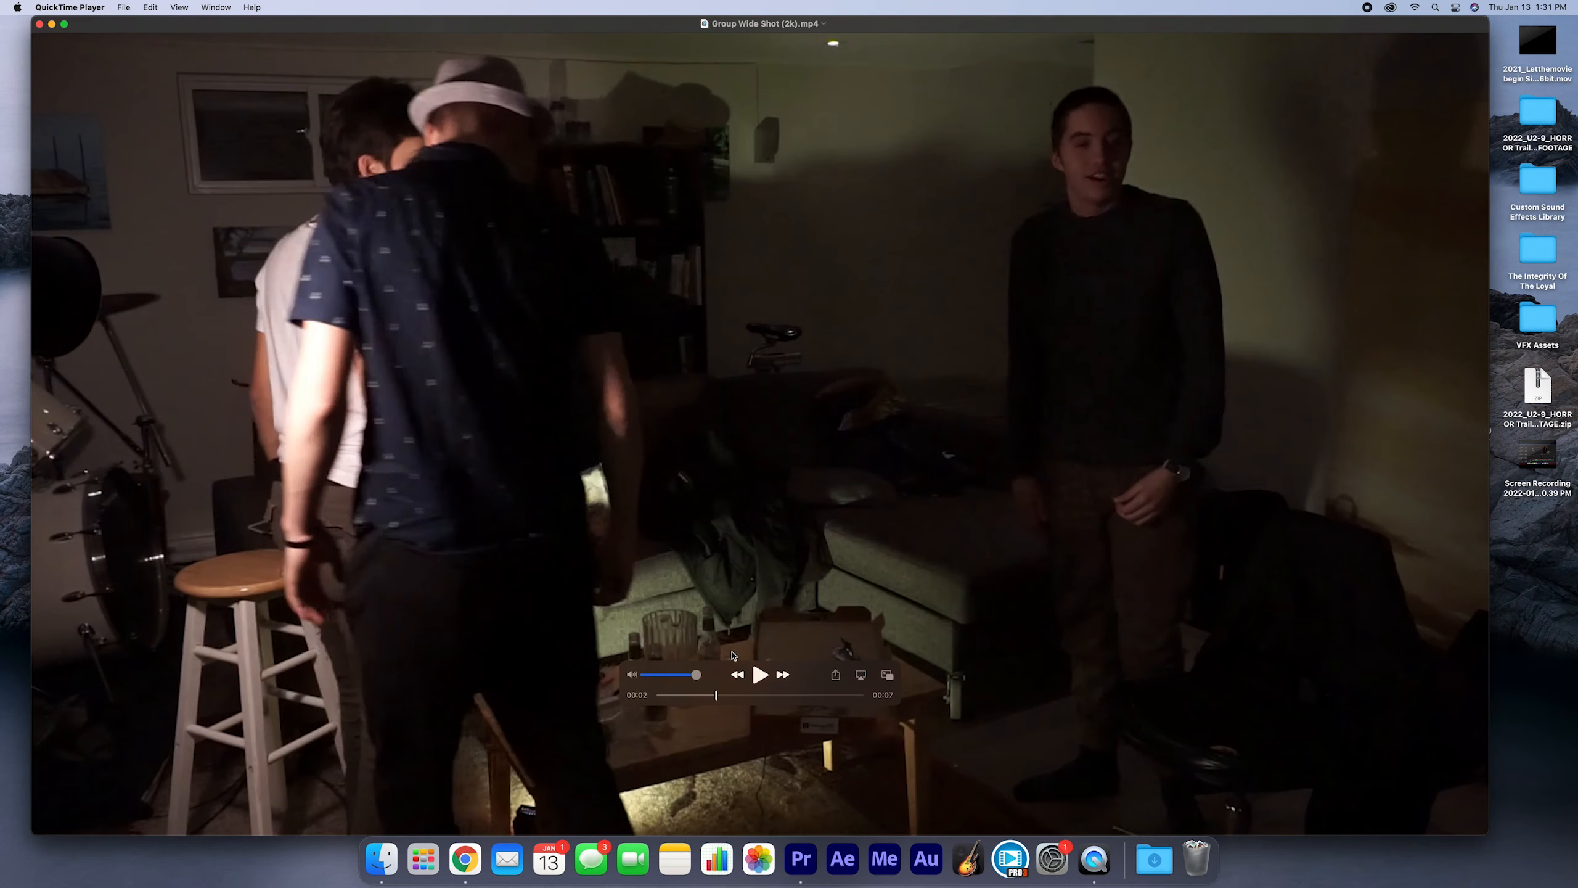
Close the raw clip and view the finished composite in 1 - Group Wide Shot_Example.mov.
{"action": "left_click", "coordinate": [40, 25]}
{"action": "double_click", "coordinate": [649, 176]}
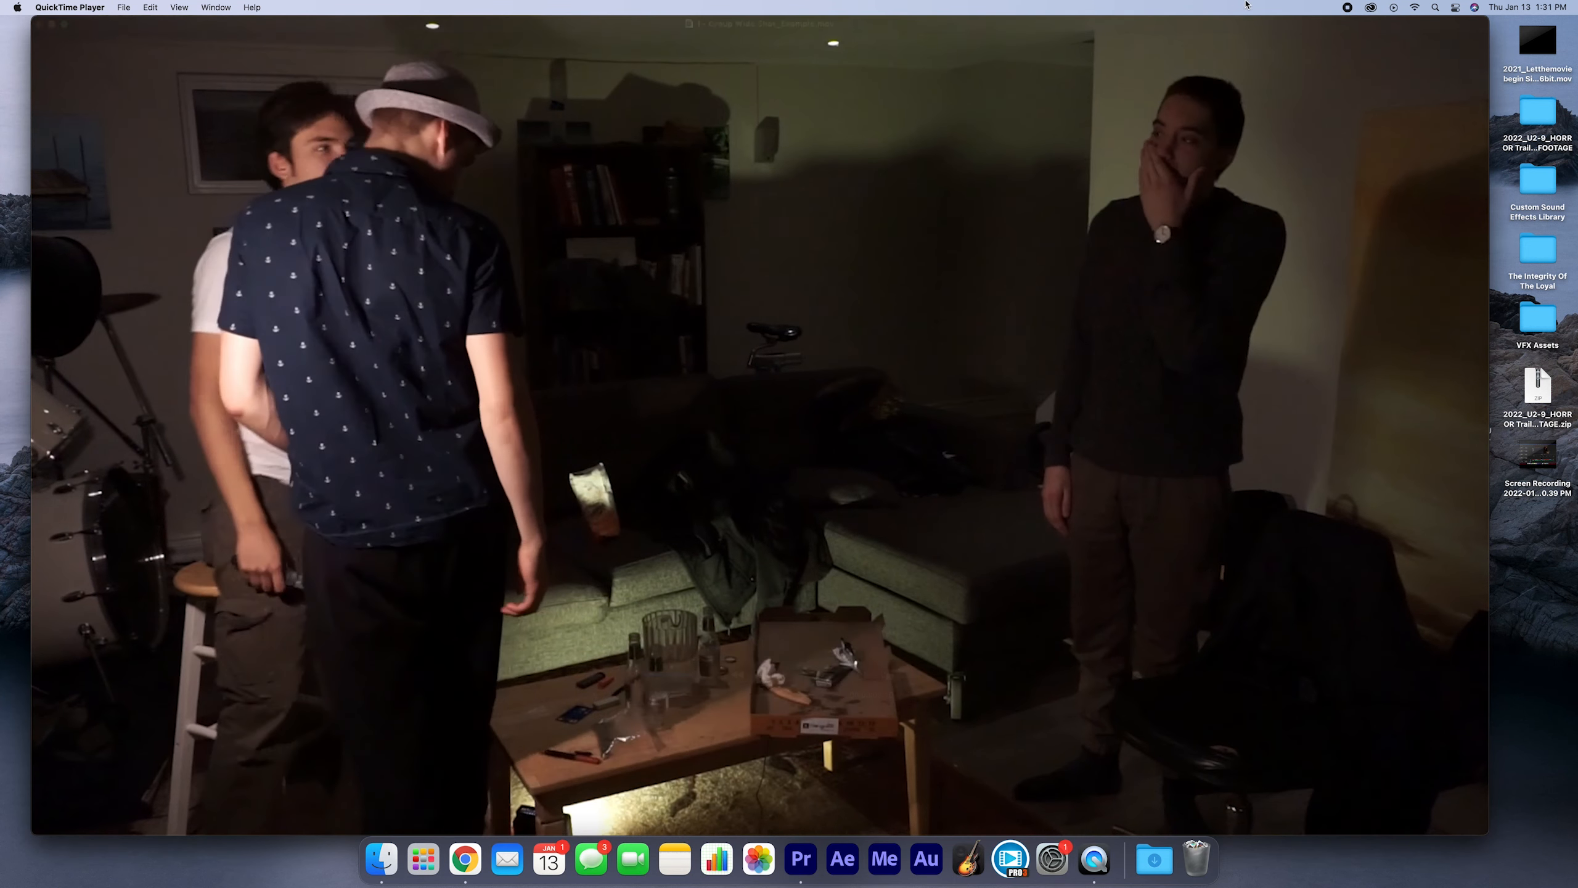
{"action": "left_click", "coordinate": [703, 694]}
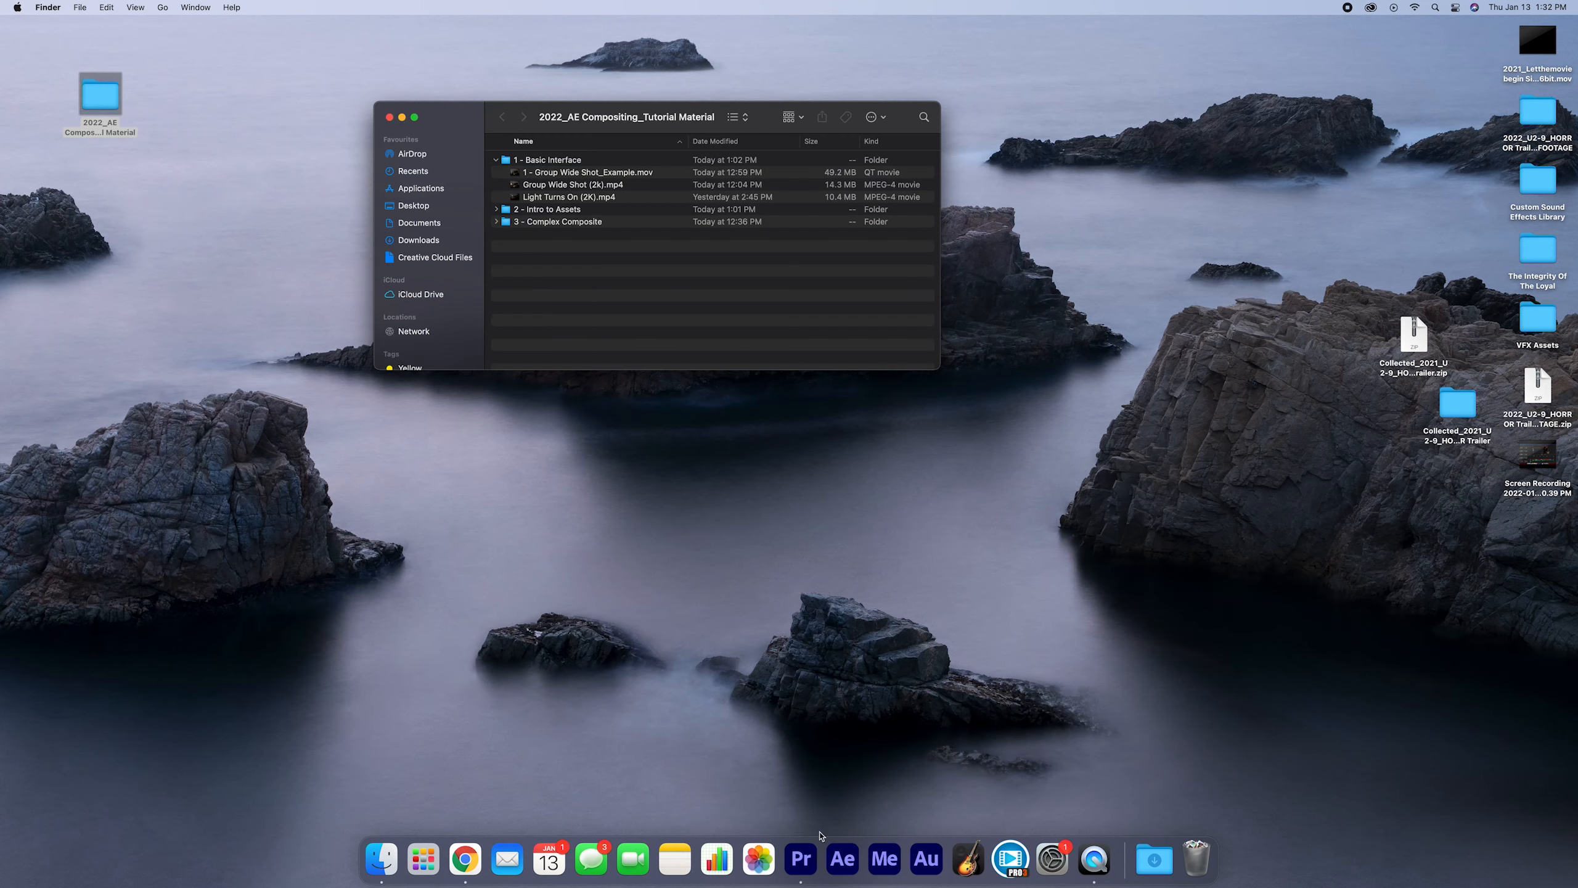
Launch After Effects and create a new project.
{"action": "left_click", "coordinate": [842, 858]}
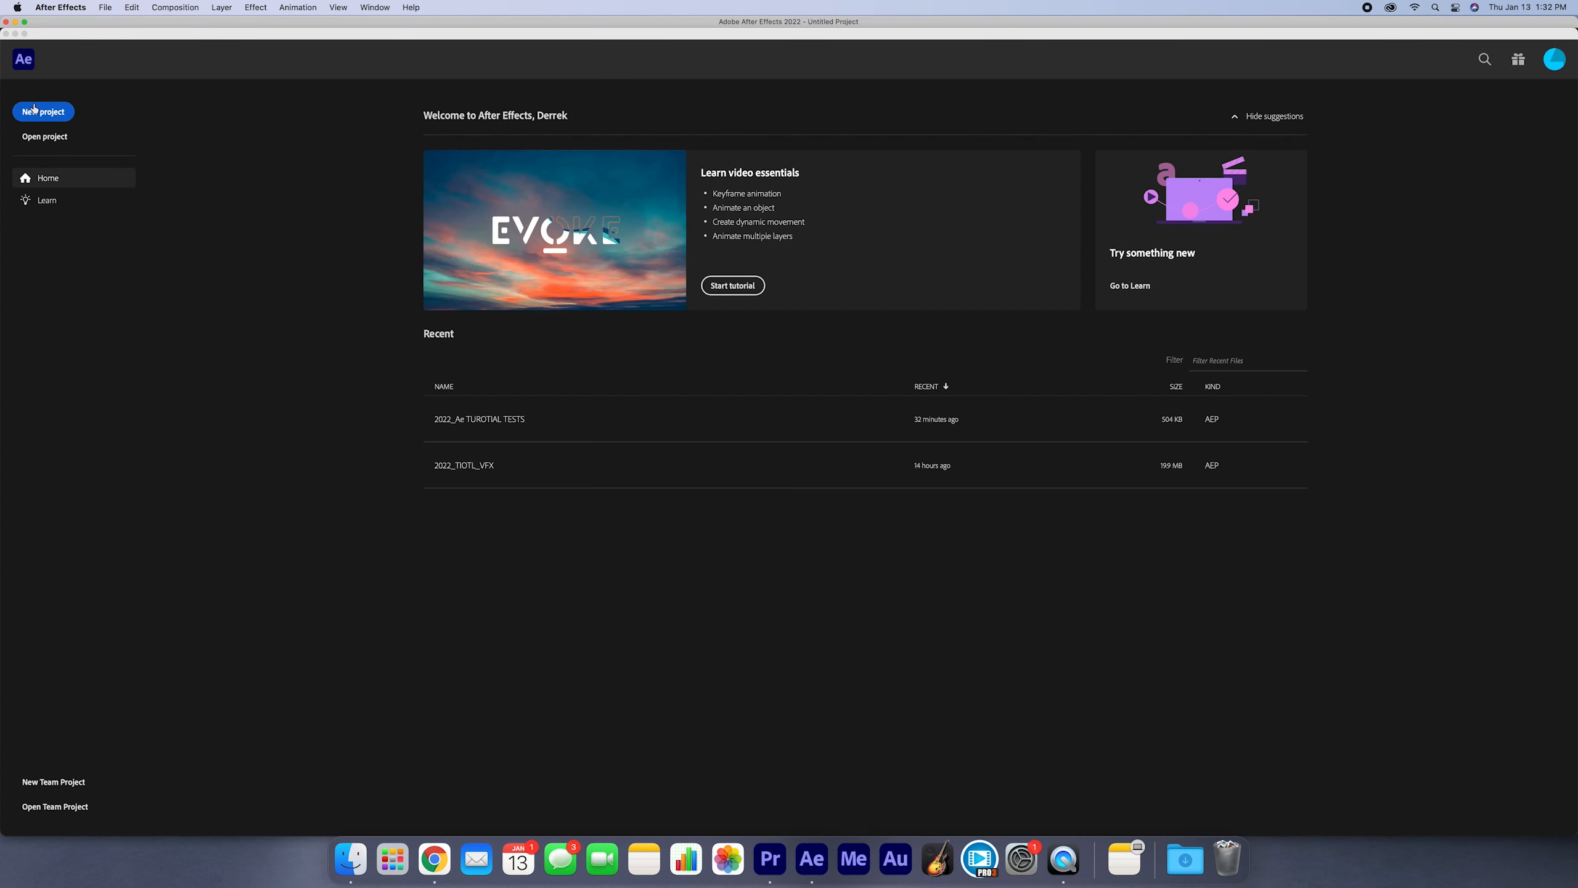
{"action": "left_click", "coordinate": [33, 110]}
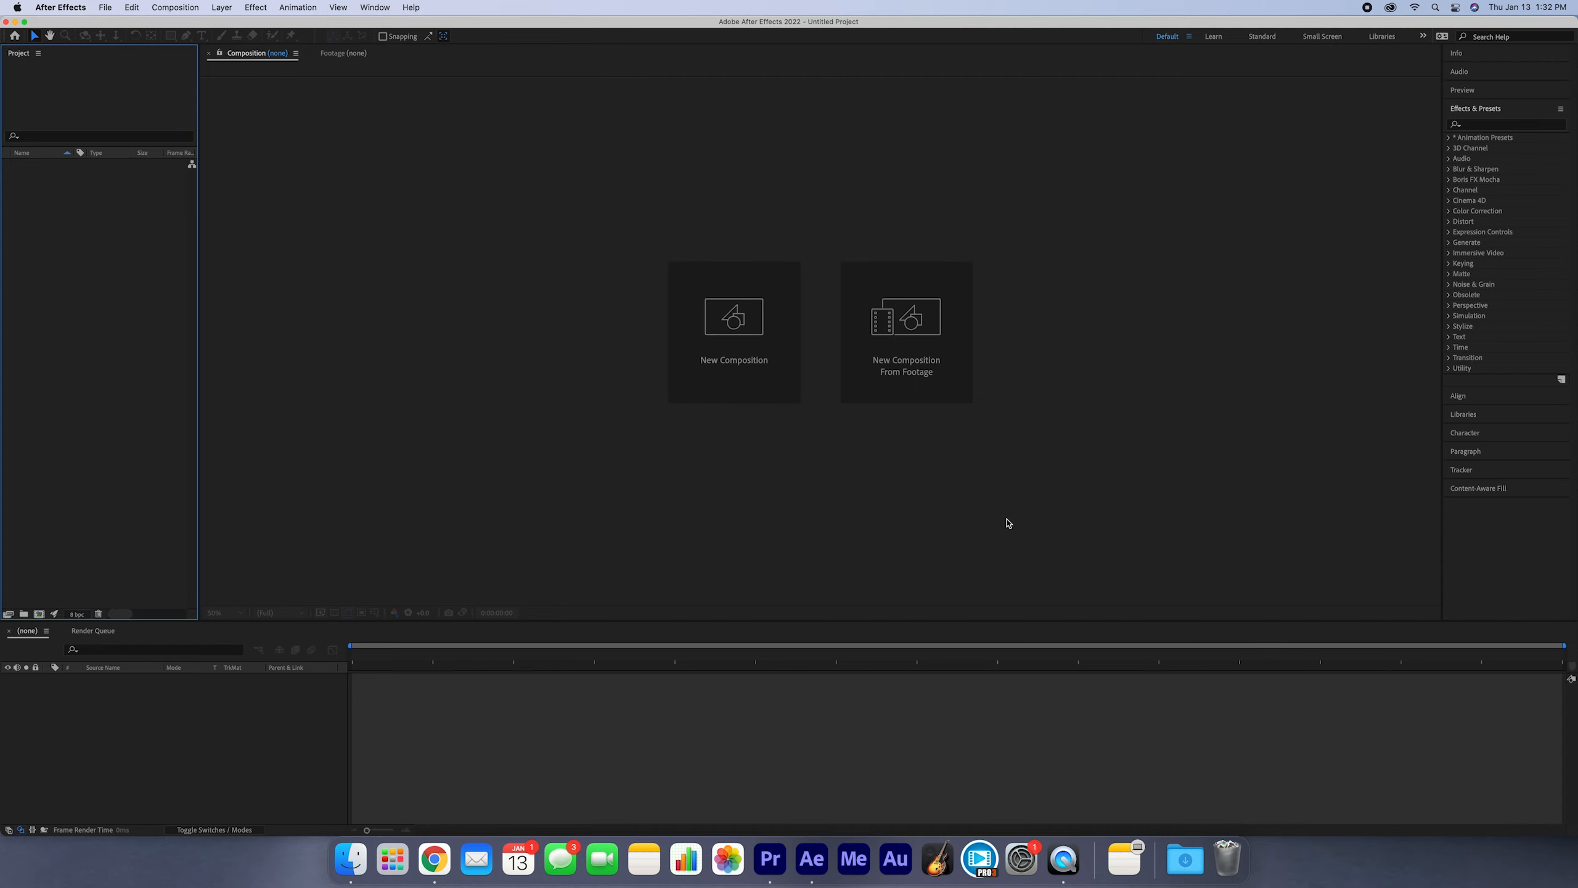
{"action": "key", "text": "ctrl+Left"}
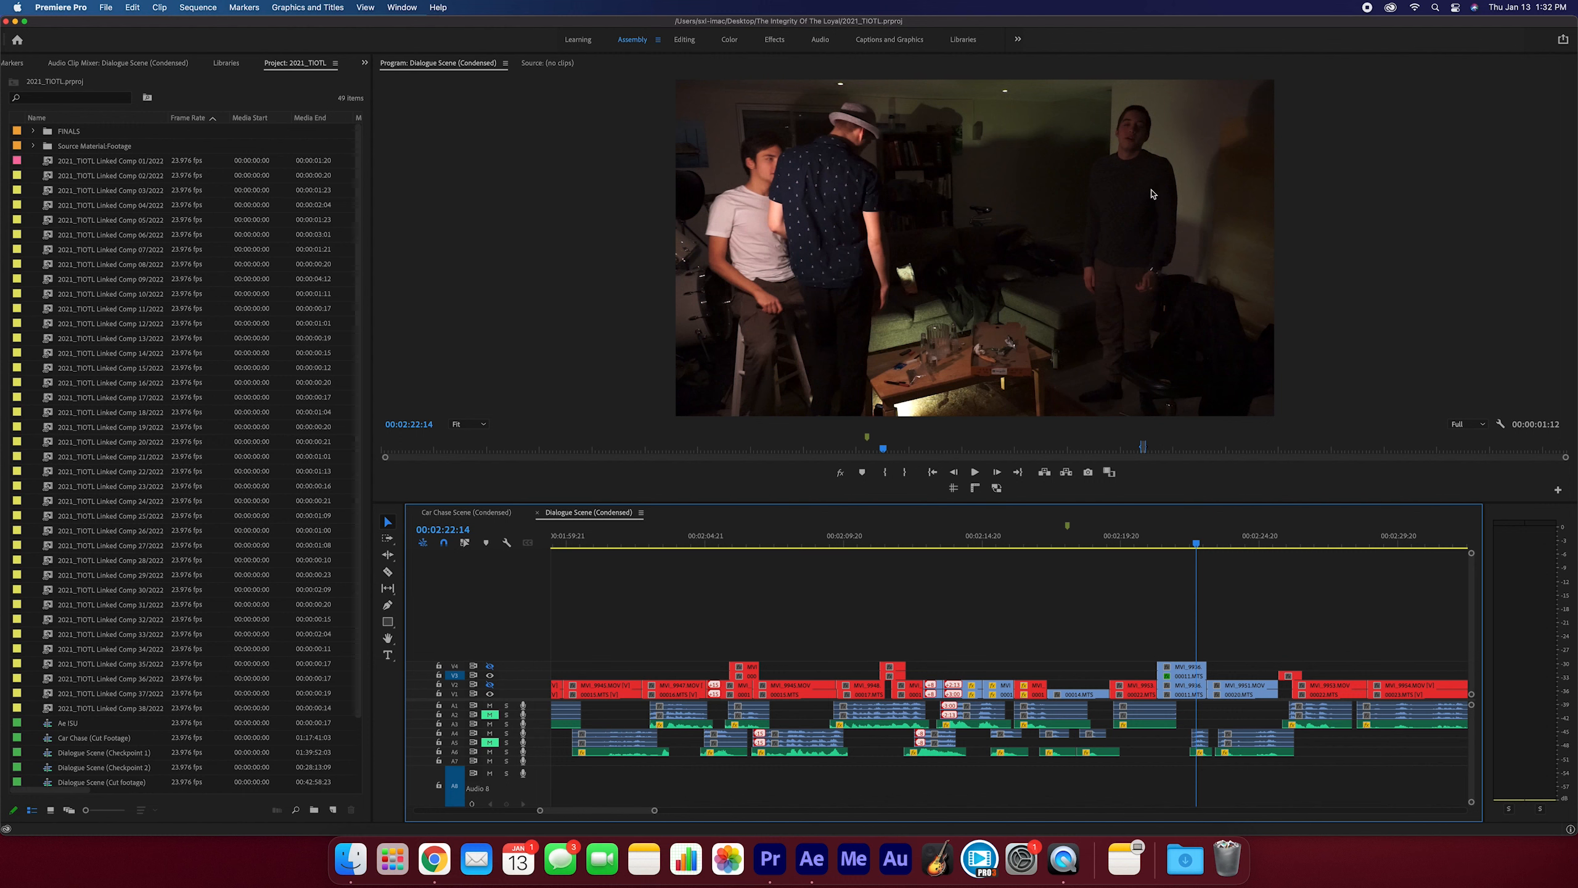
{"action": "key", "text": "ctrl+Right"}
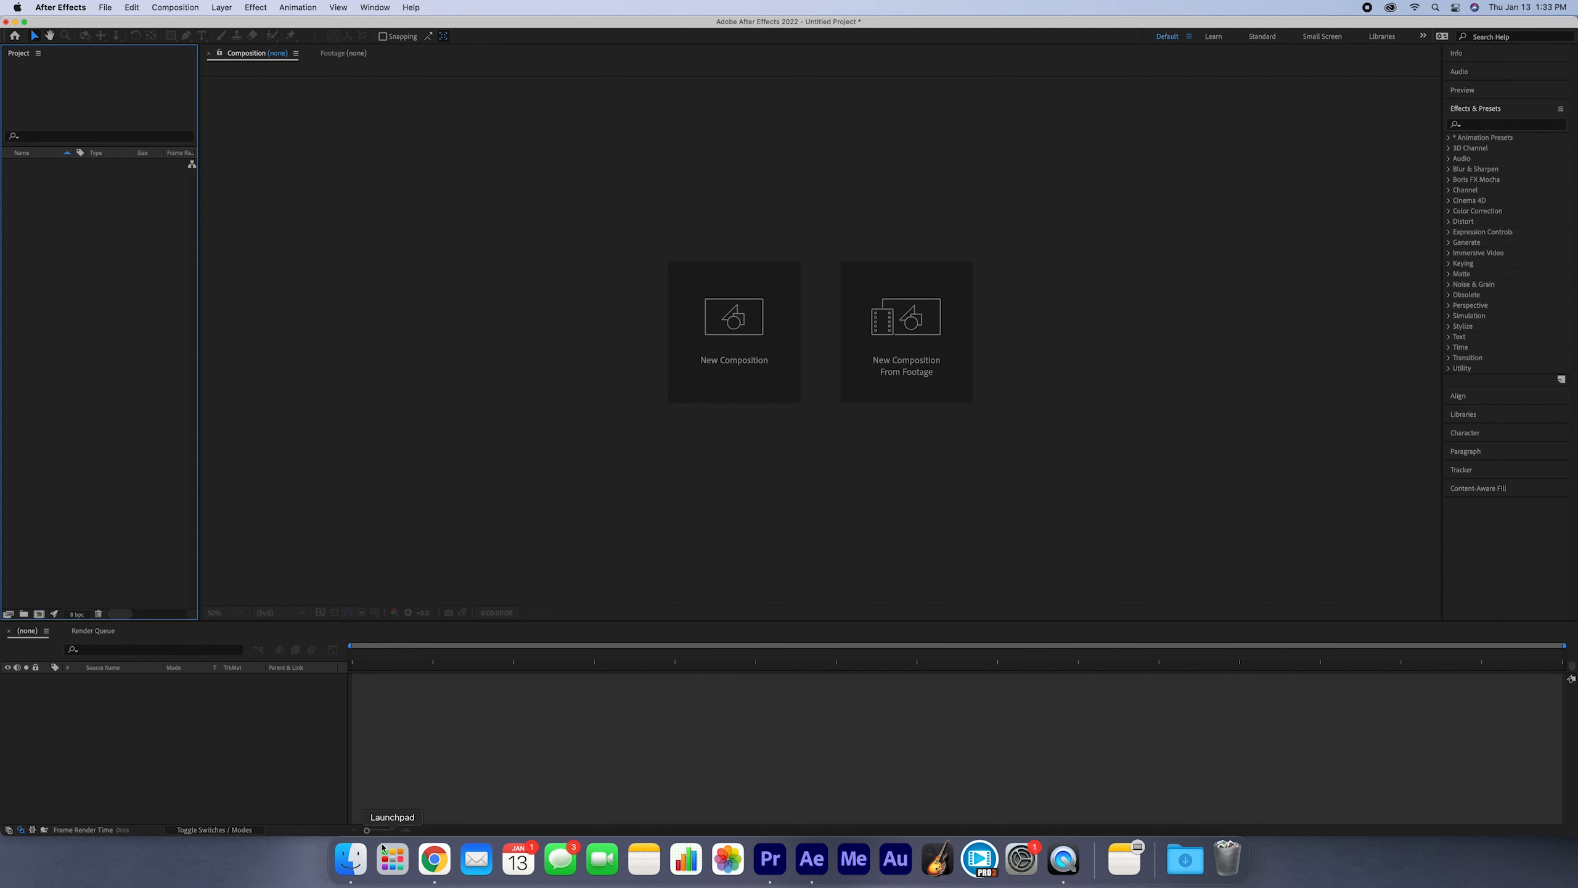
Import Group Wide Shot (2k).mp4 from the 1 - Basic Interface folder into the After Effects project.
{"action": "left_click", "coordinate": [364, 859]}
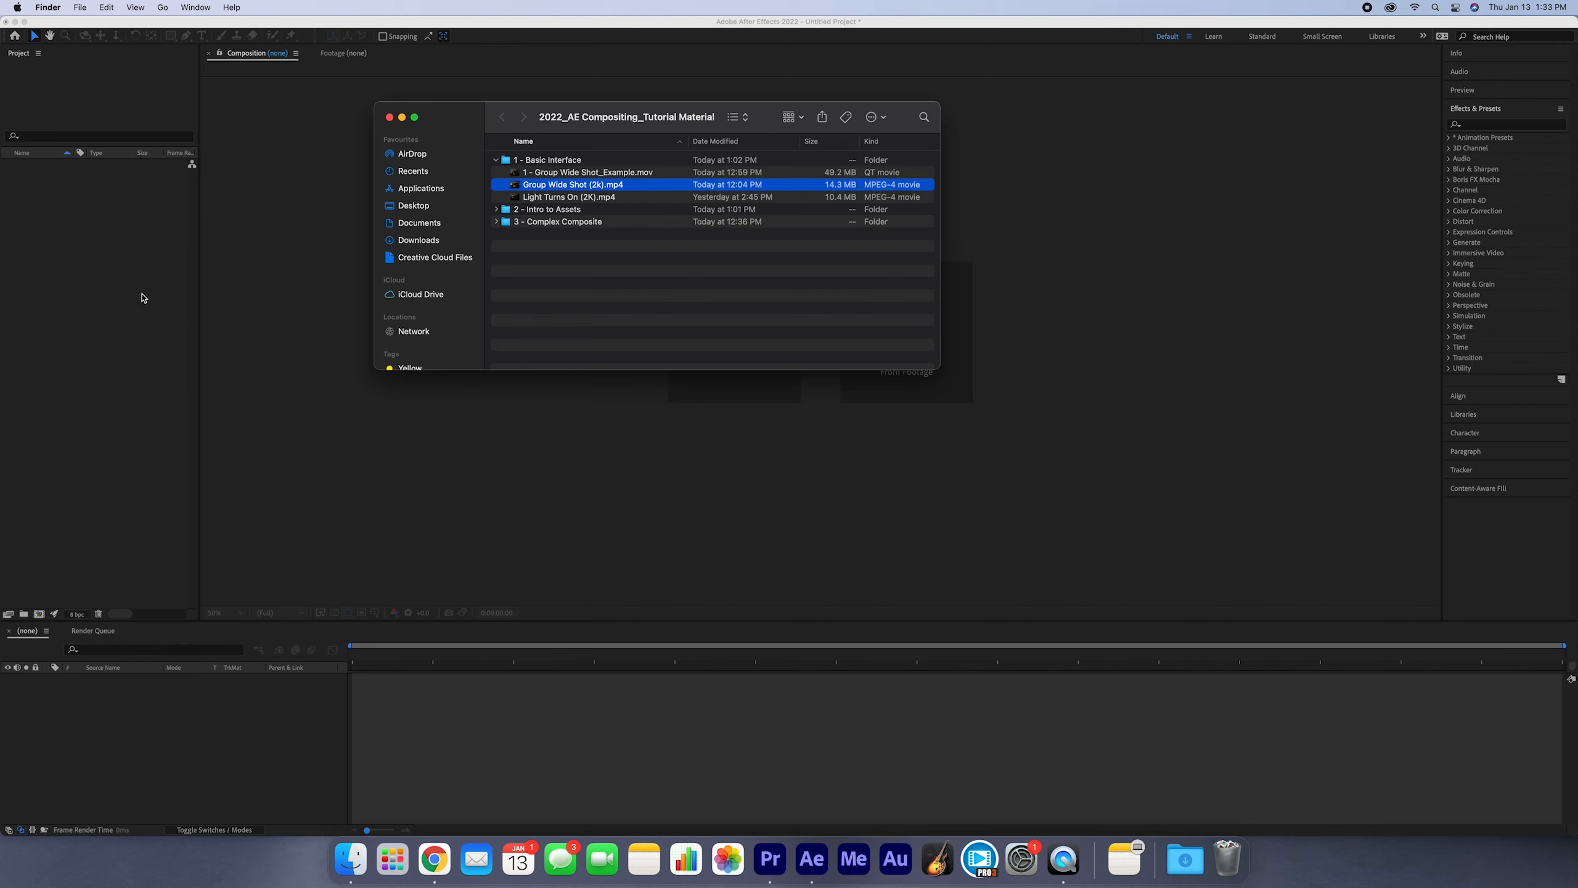
{"action": "right_click", "coordinate": [104, 294]}
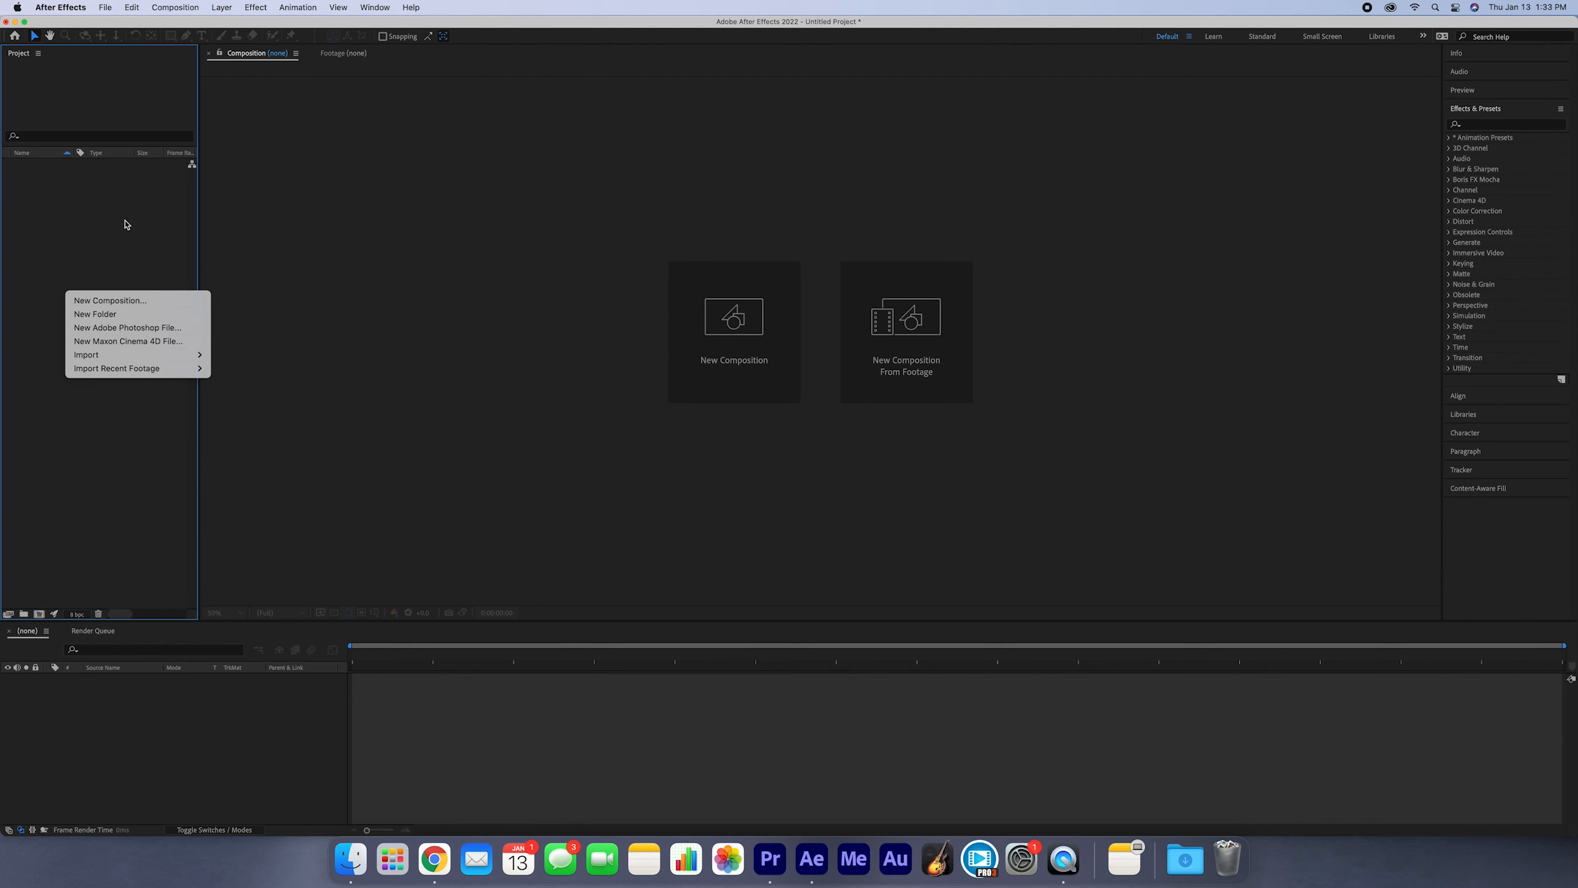
{"action": "mouse_move", "coordinate": [97, 356]}
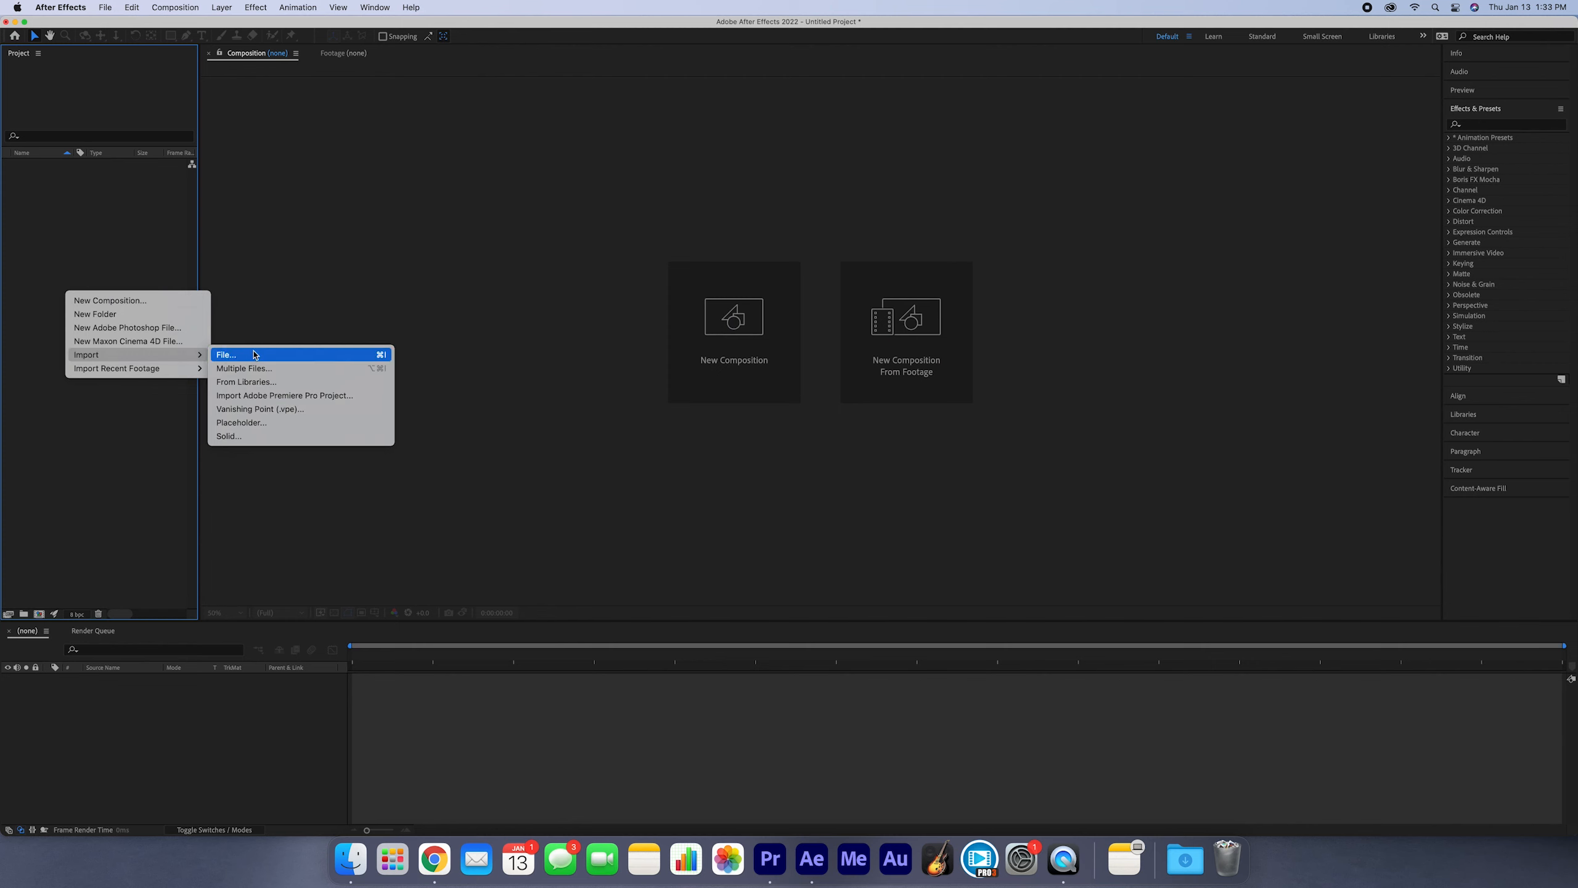
{"action": "left_click", "coordinate": [145, 254]}
{"action": "left_click", "coordinate": [351, 864]}
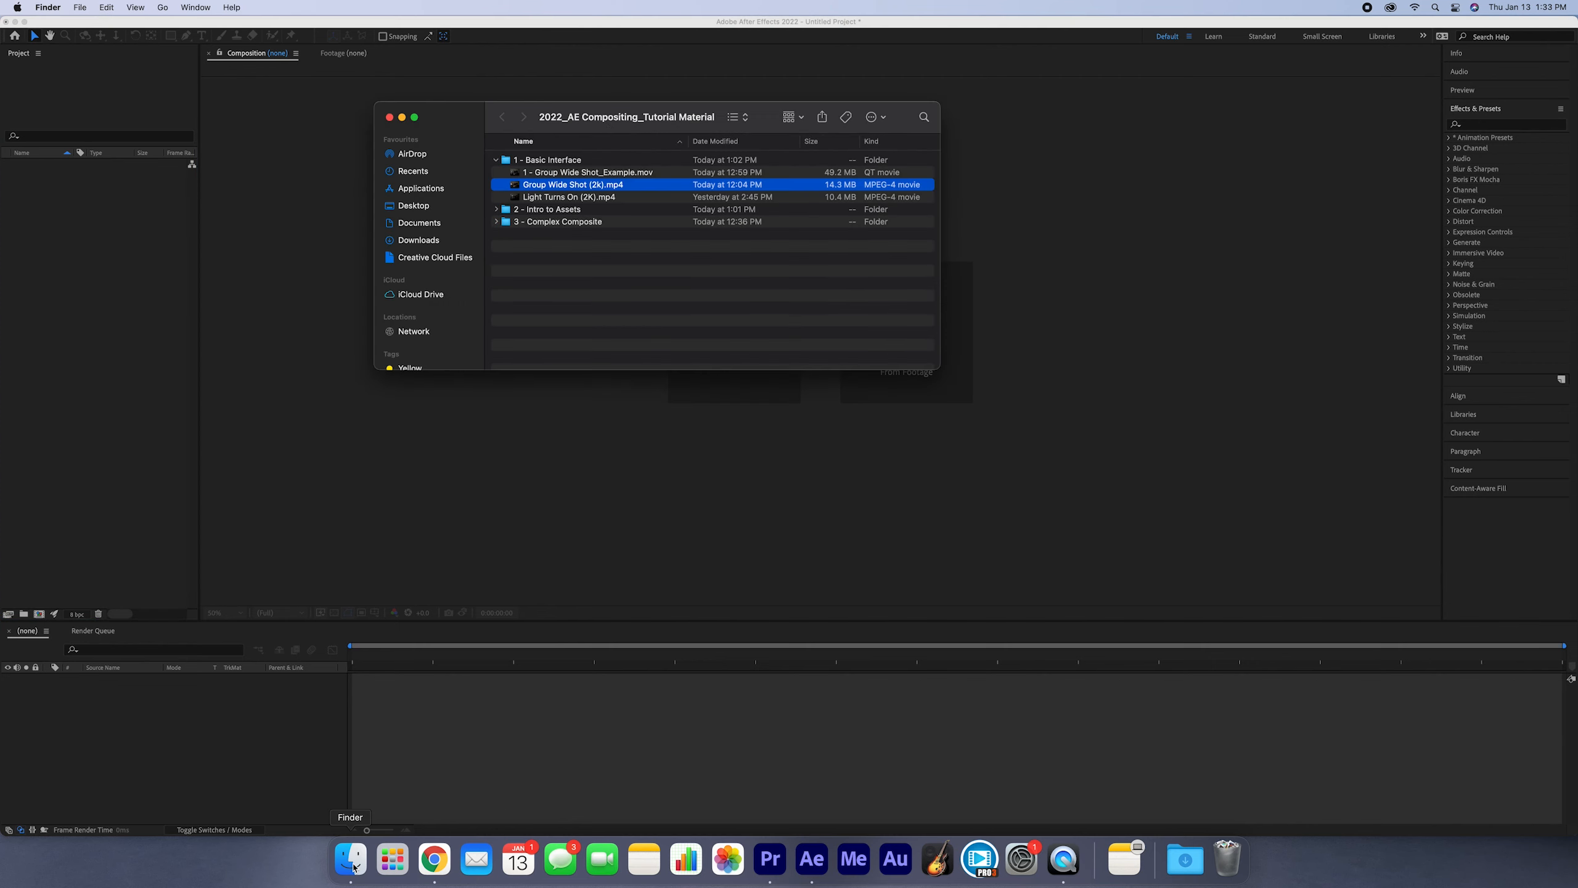
{"action": "left_click_drag", "start_coordinate": [555, 190], "coordinate": [88, 295]}
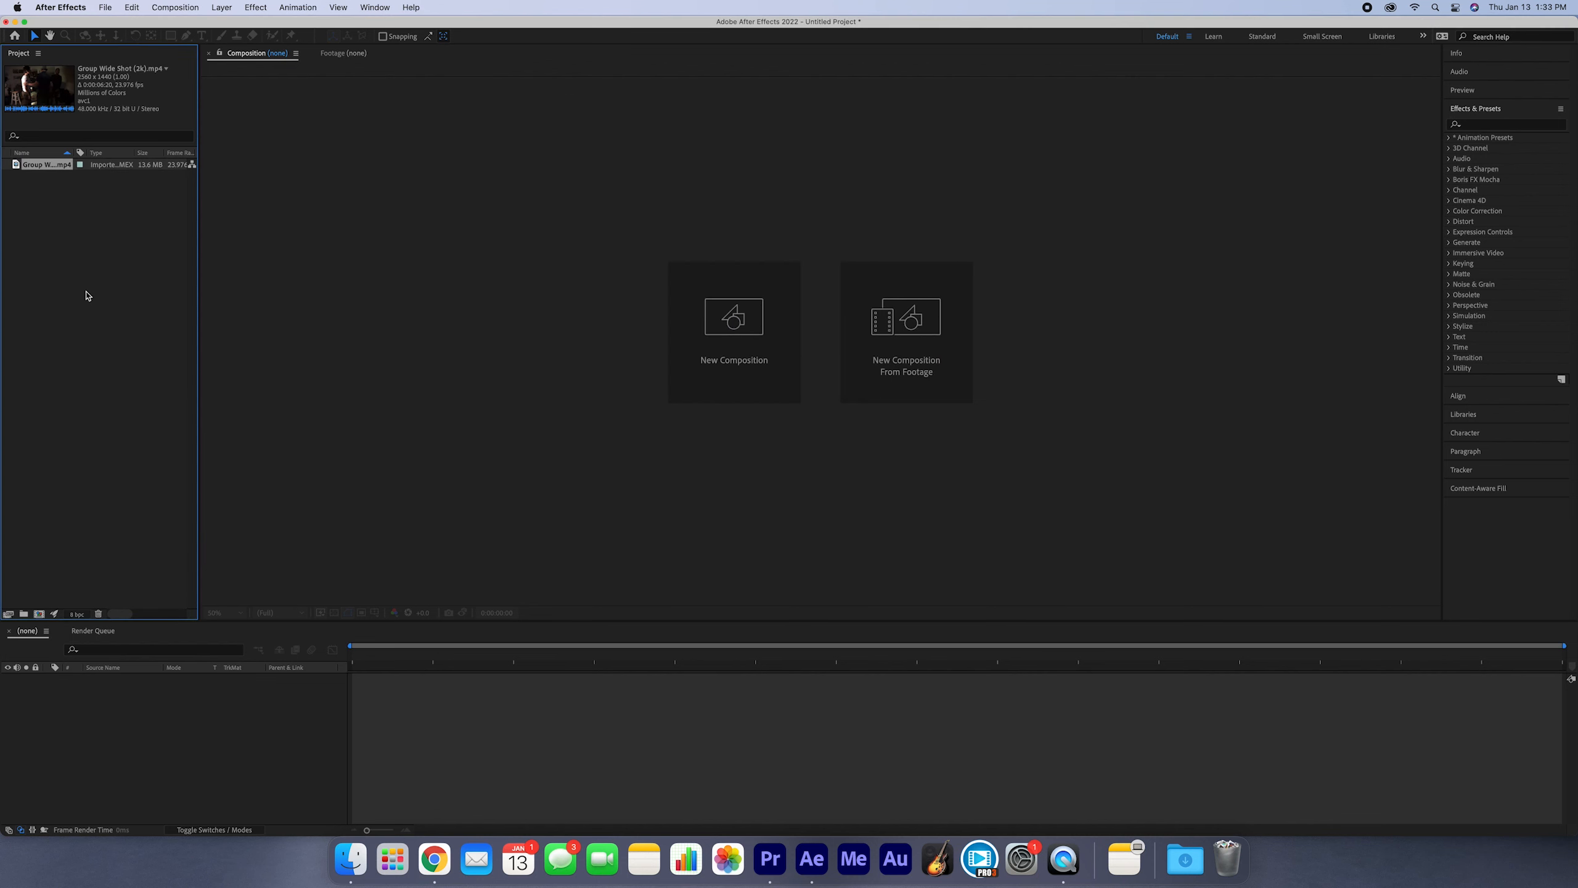
{"action": "left_click", "coordinate": [27, 232]}
{"action": "left_click", "coordinate": [45, 165]}
{"action": "left_click", "coordinate": [81, 210]}
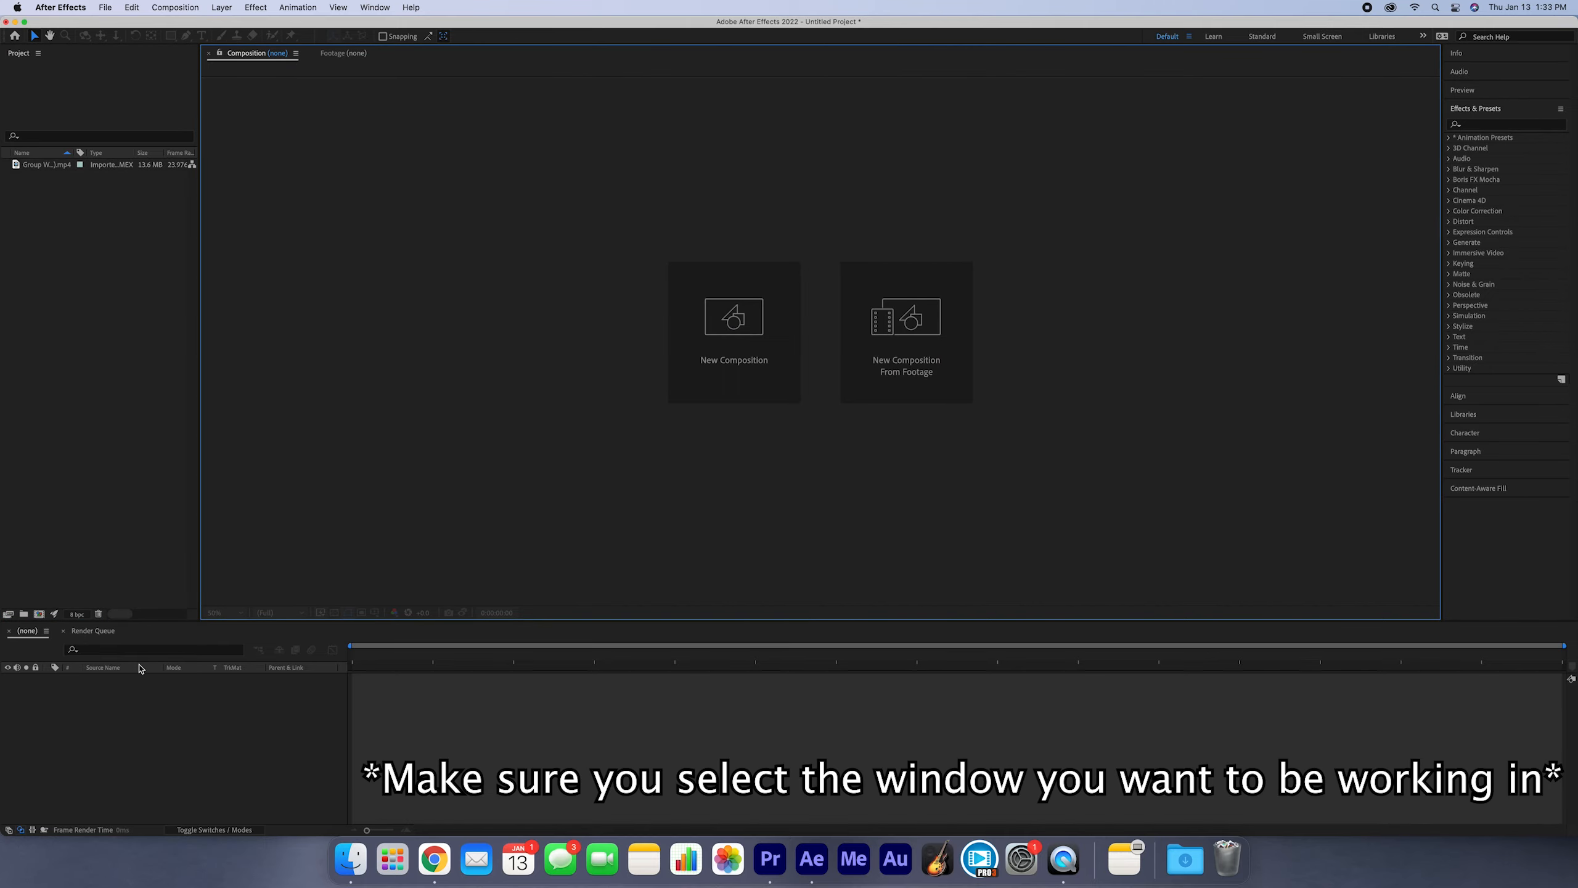
{"action": "left_click", "coordinate": [139, 668]}
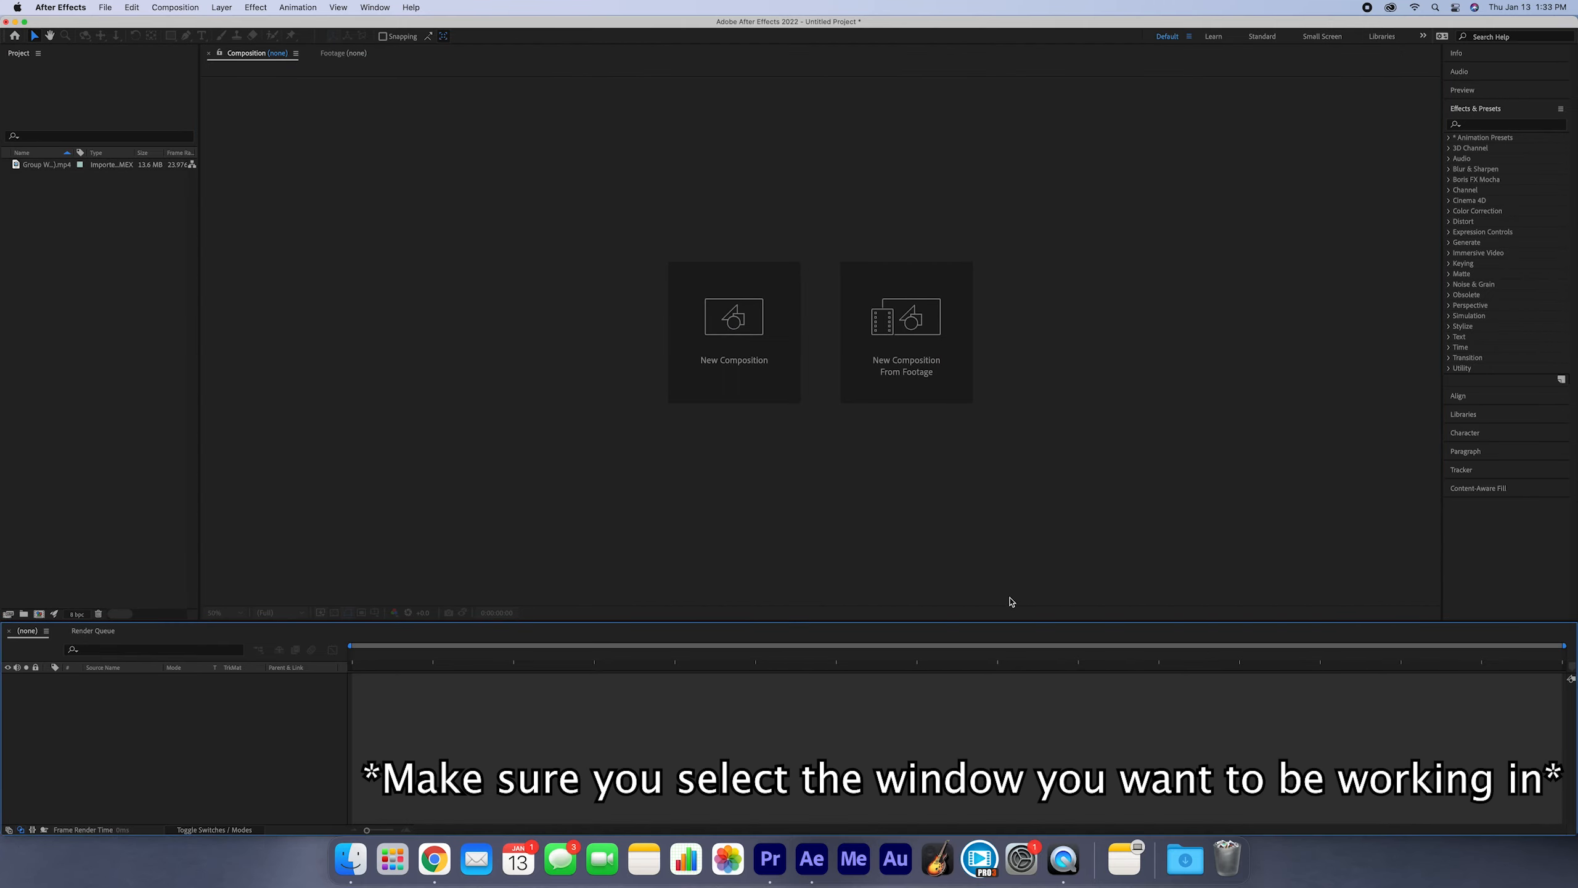
{"action": "left_click", "coordinate": [1564, 242]}
{"action": "left_click", "coordinate": [1238, 194]}
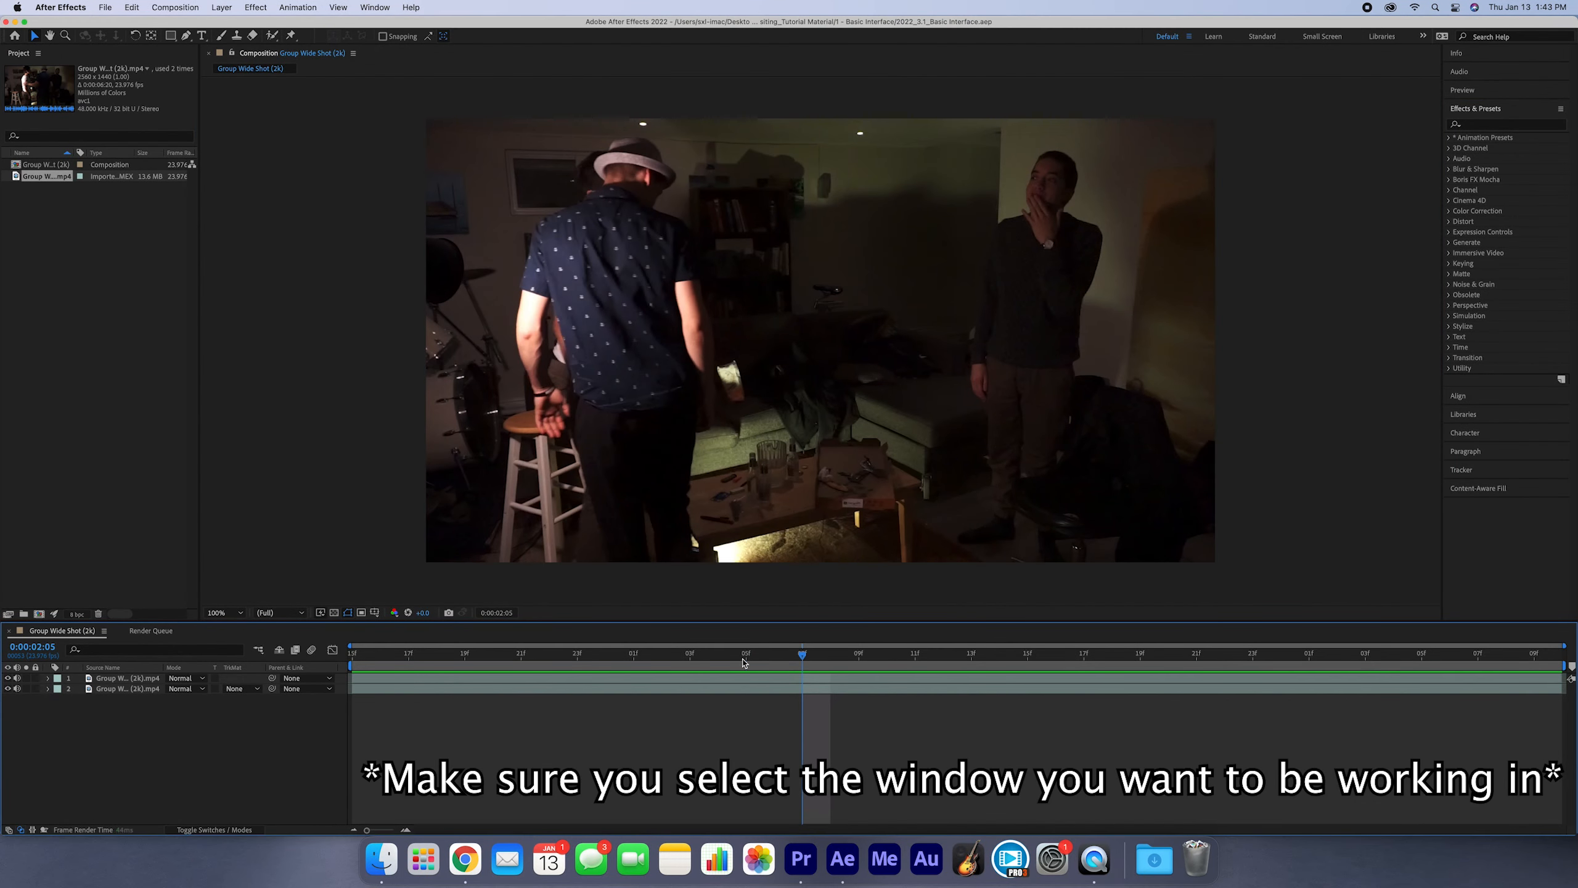
{"action": "left_click", "coordinate": [743, 662]}
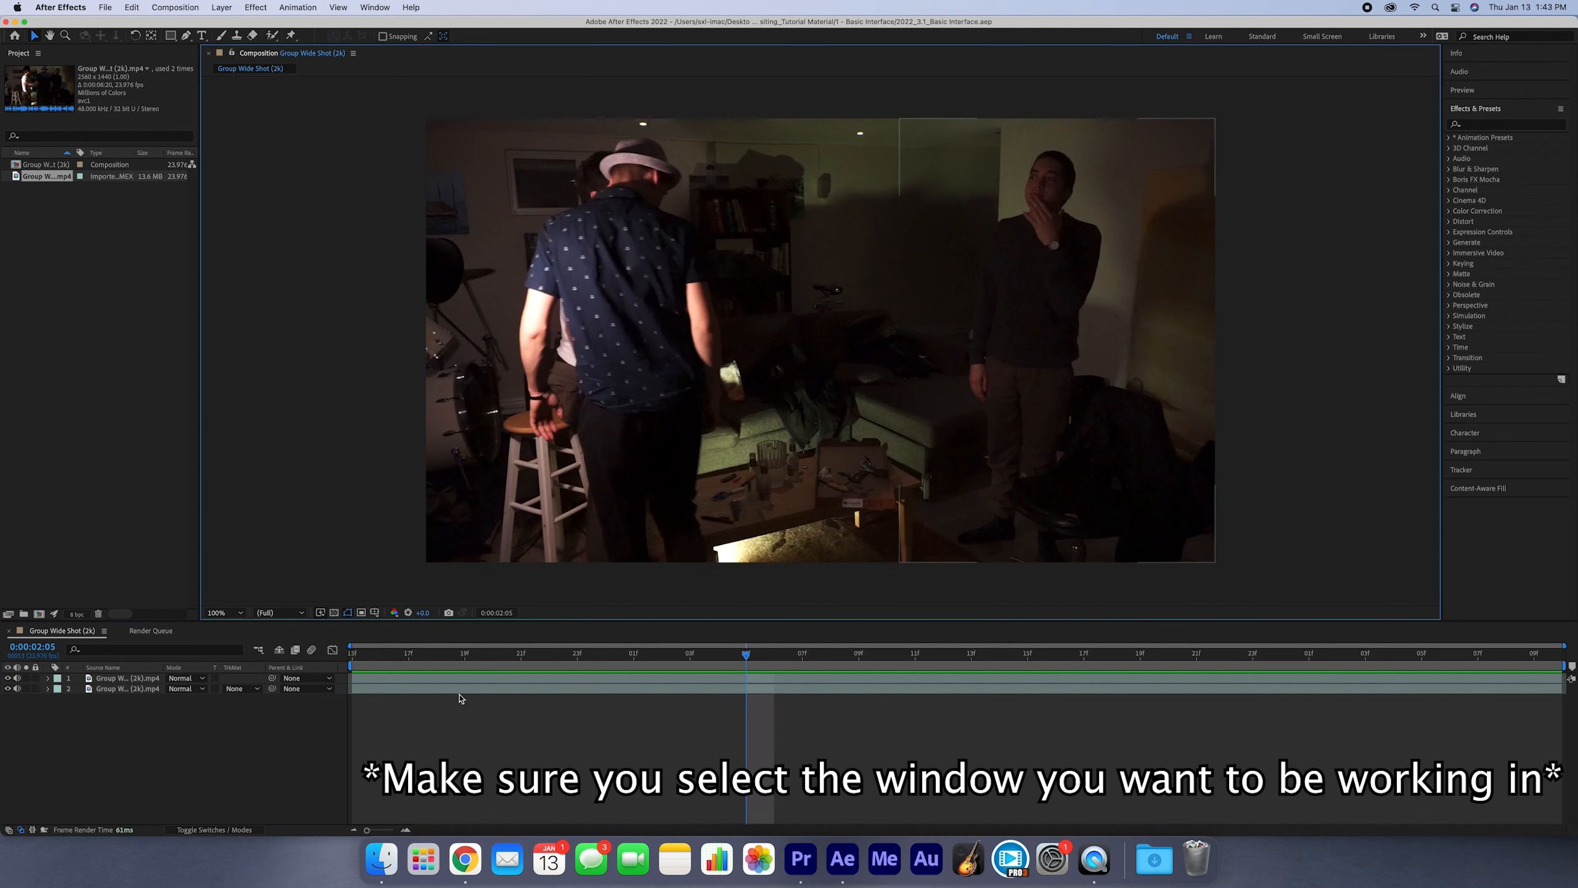
Create a new composition from the imported Group Wide Shot (2k).mp4 footage.
{"action": "left_click", "coordinate": [91, 435]}
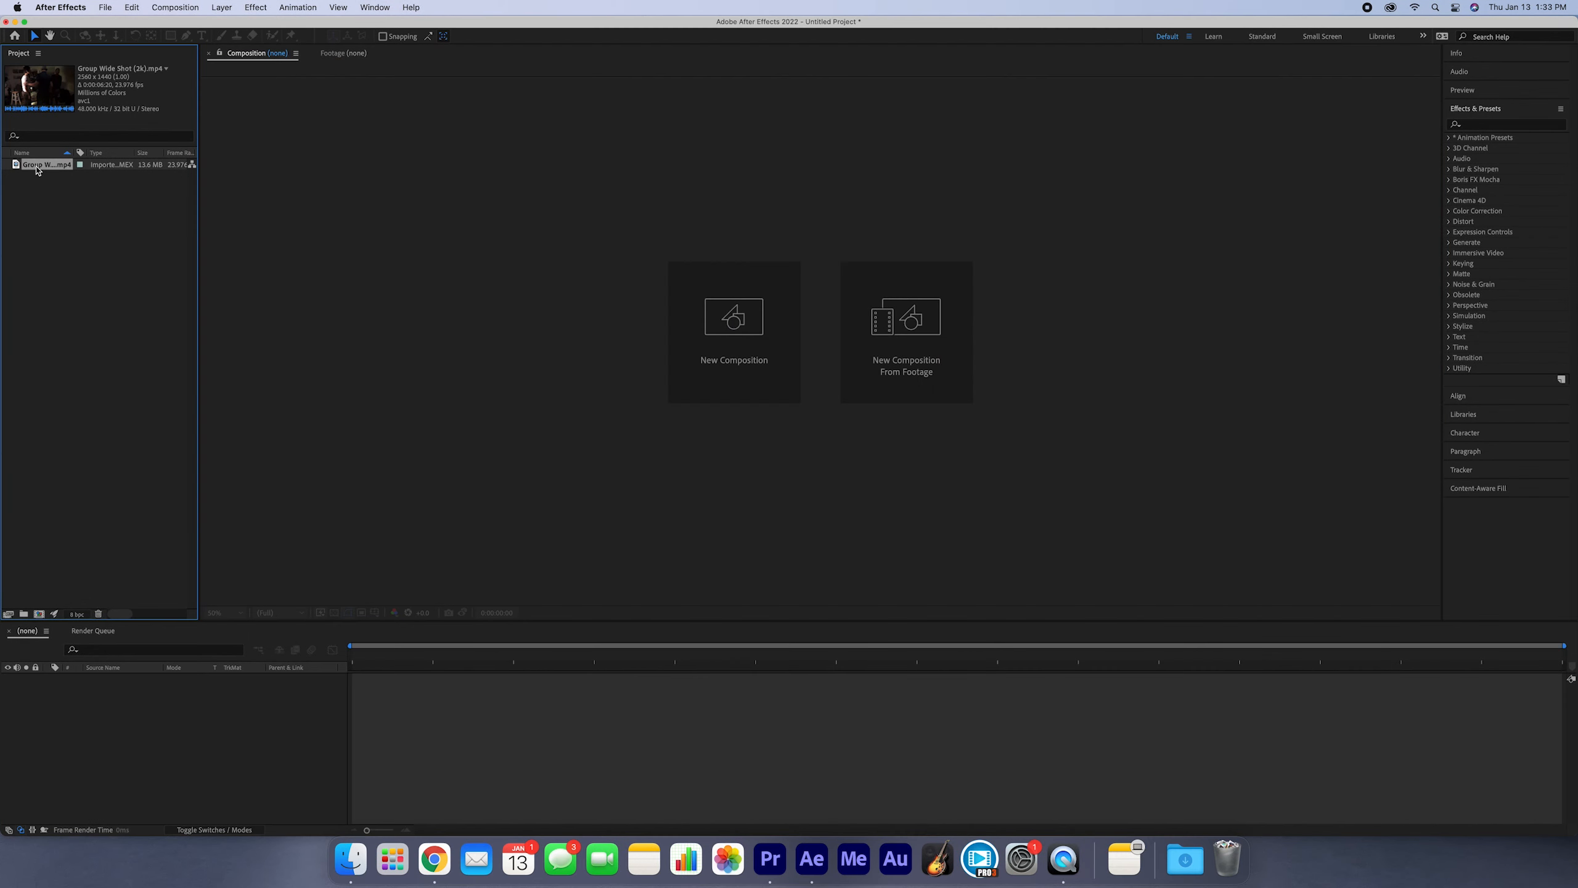
{"action": "left_click_drag", "start_coordinate": [36, 167], "coordinate": [43, 615]}
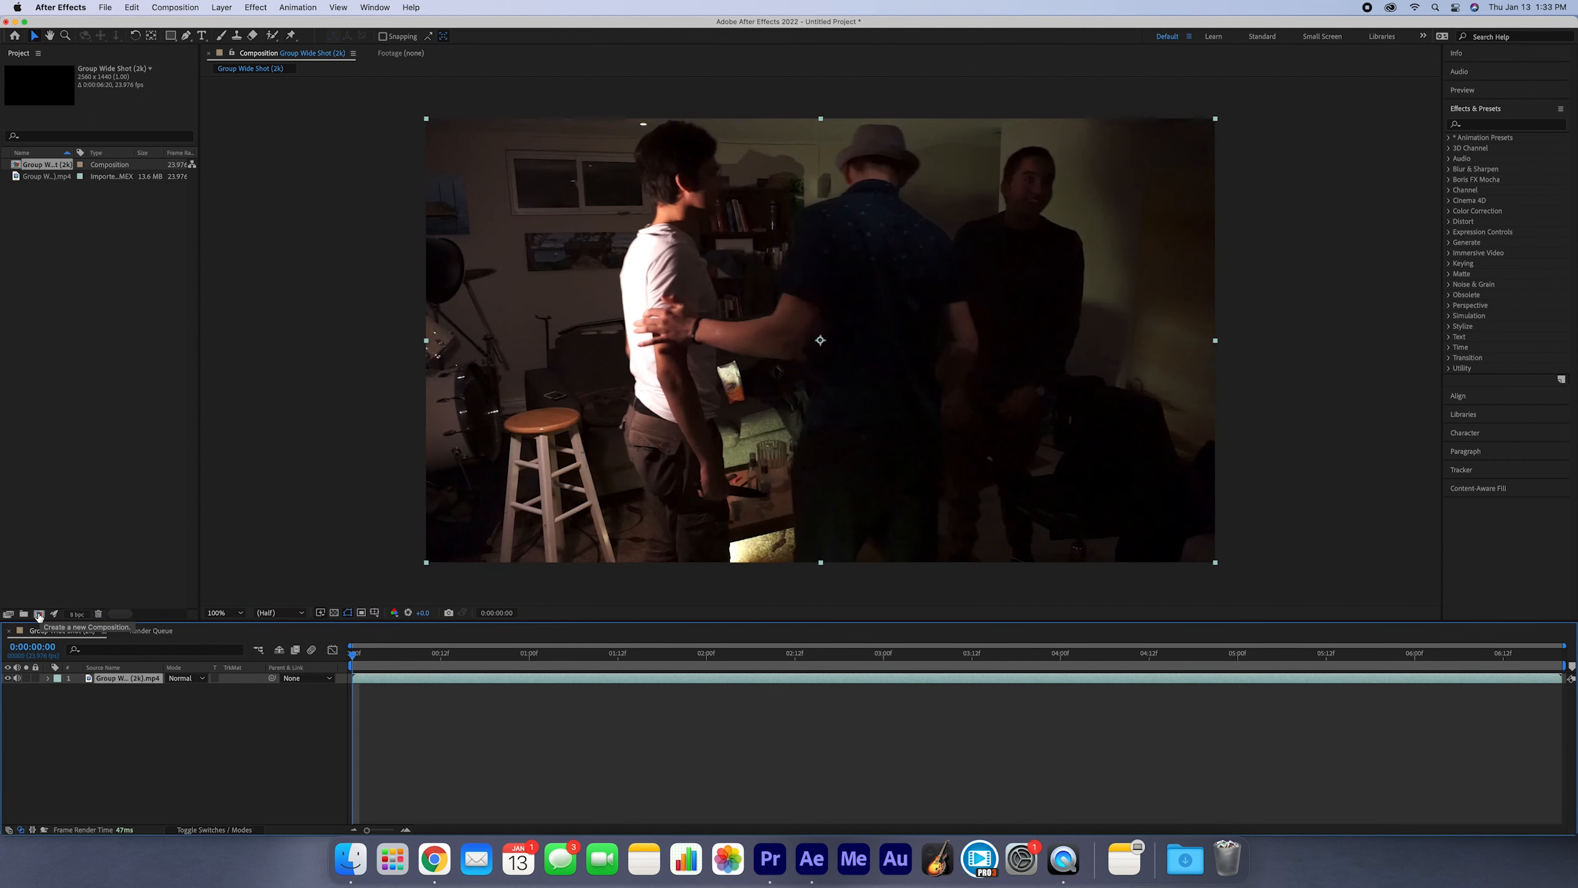
Preview the Group Wide Shot (2k) composition at Full resolution, scrubbing to about 0:00:02:12 and playing it.
{"action": "key", "text": "space"}
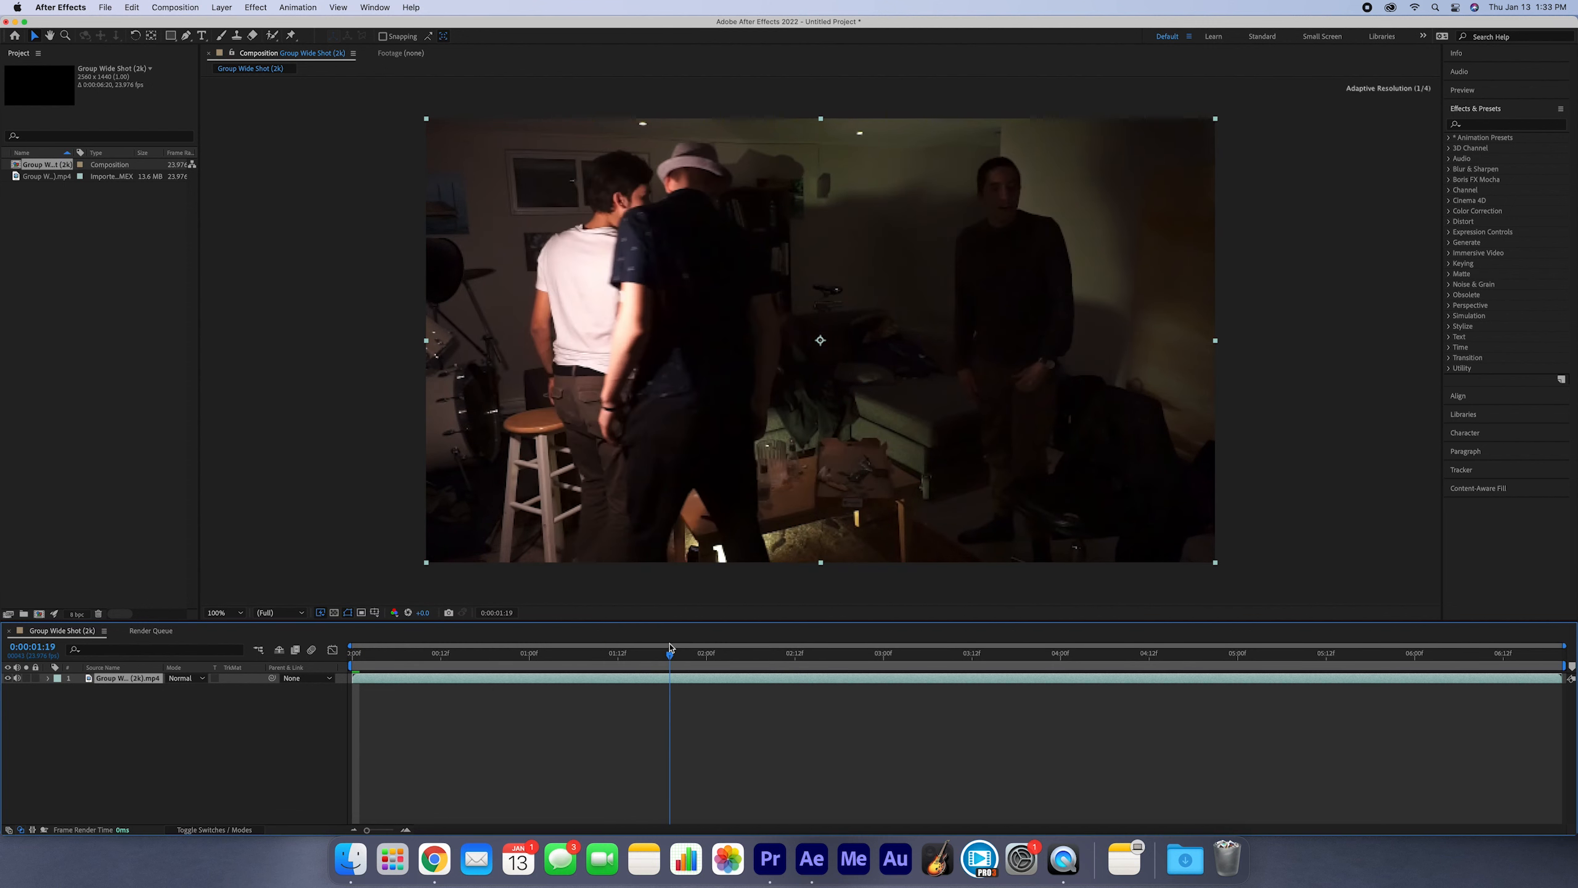
{"action": "left_click", "coordinate": [942, 664]}
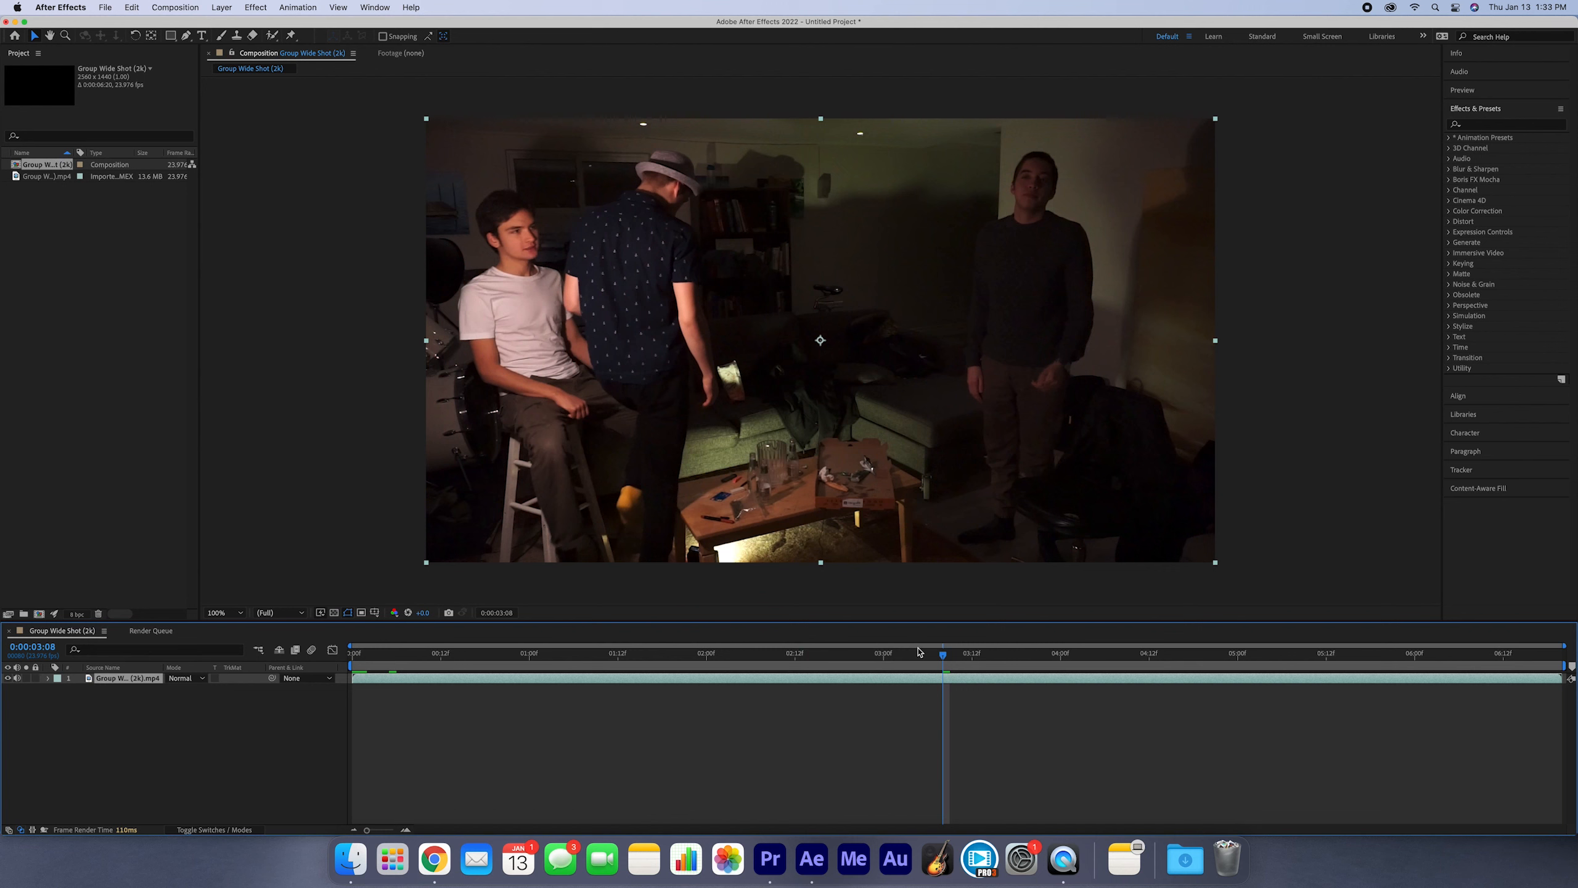
{"action": "left_click_drag", "start_coordinate": [941, 656], "coordinate": [786, 658]}
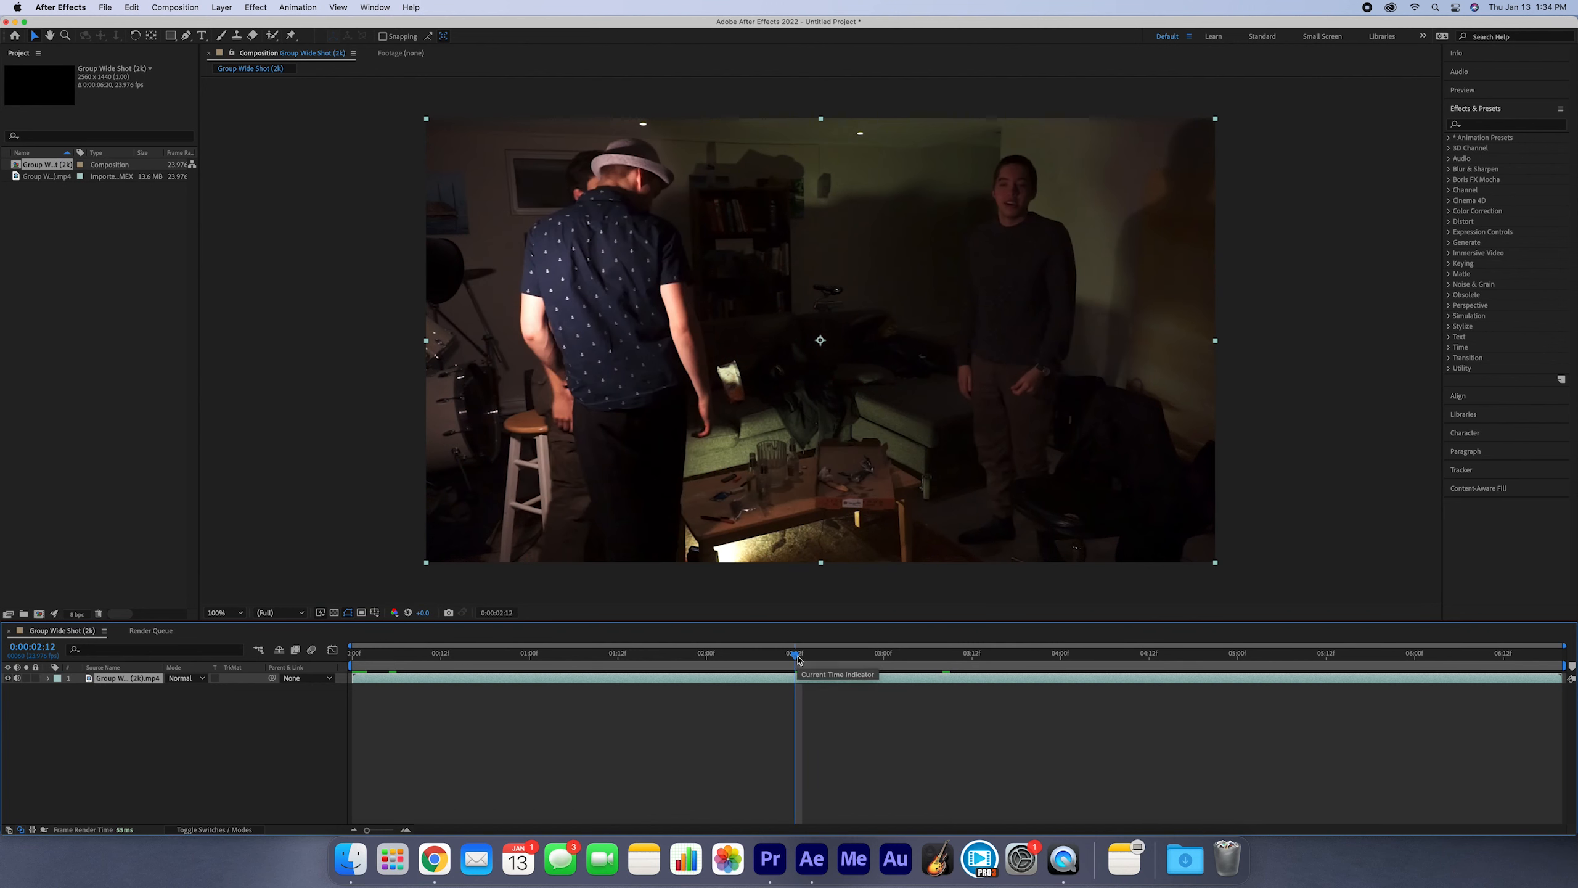
{"action": "key", "text": "space"}
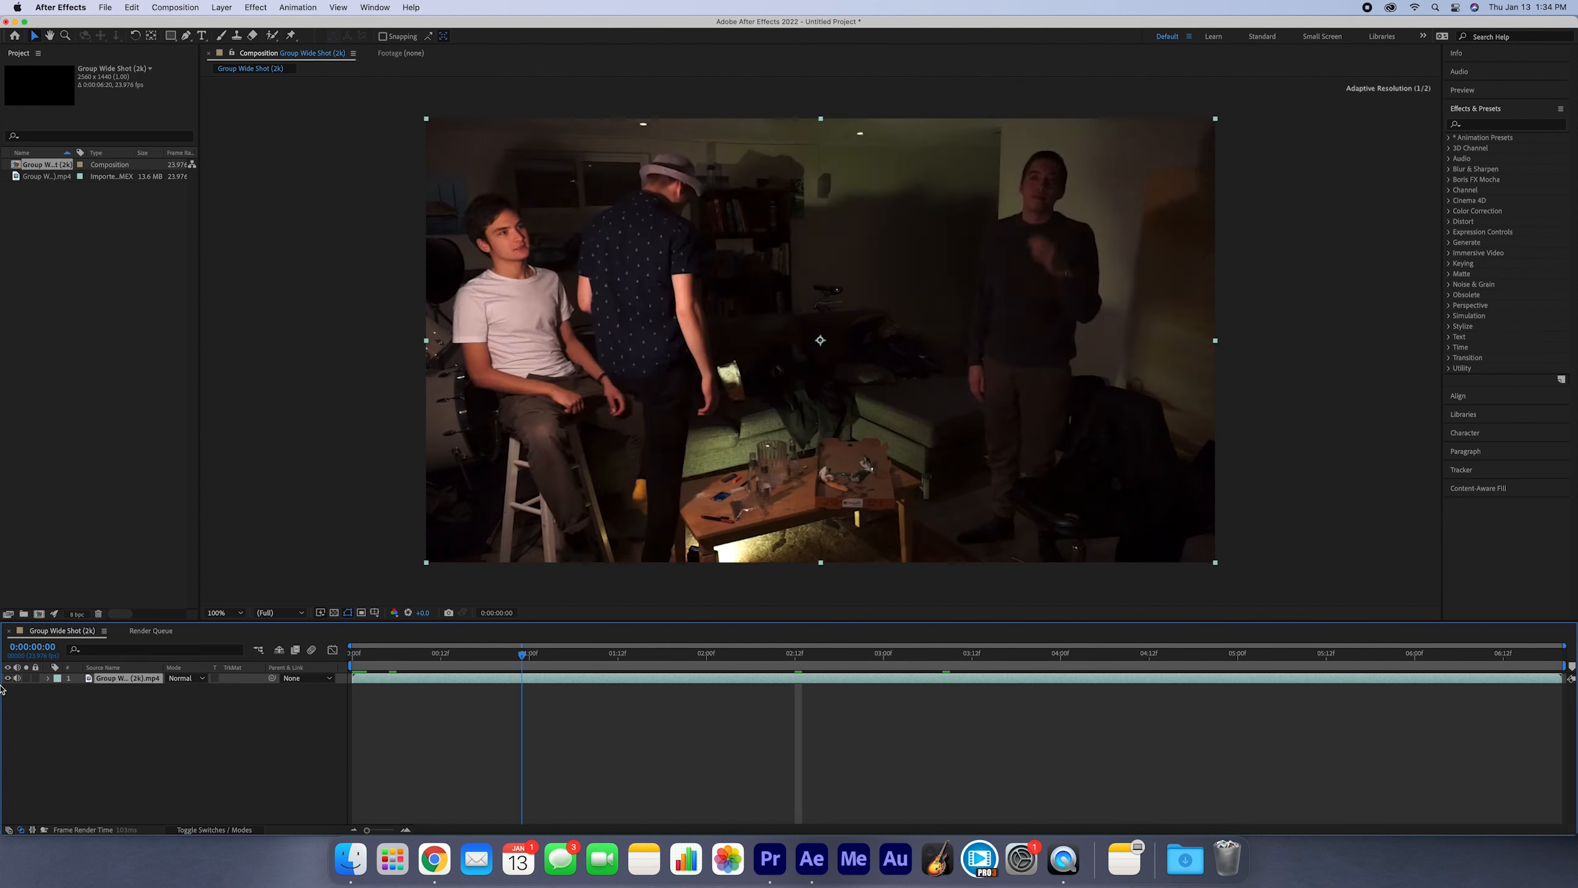
Play the Group Wide Shot (2k) composition, stop playback and return to the first frame.
{"action": "key", "text": "space"}
{"action": "key", "text": "space"}
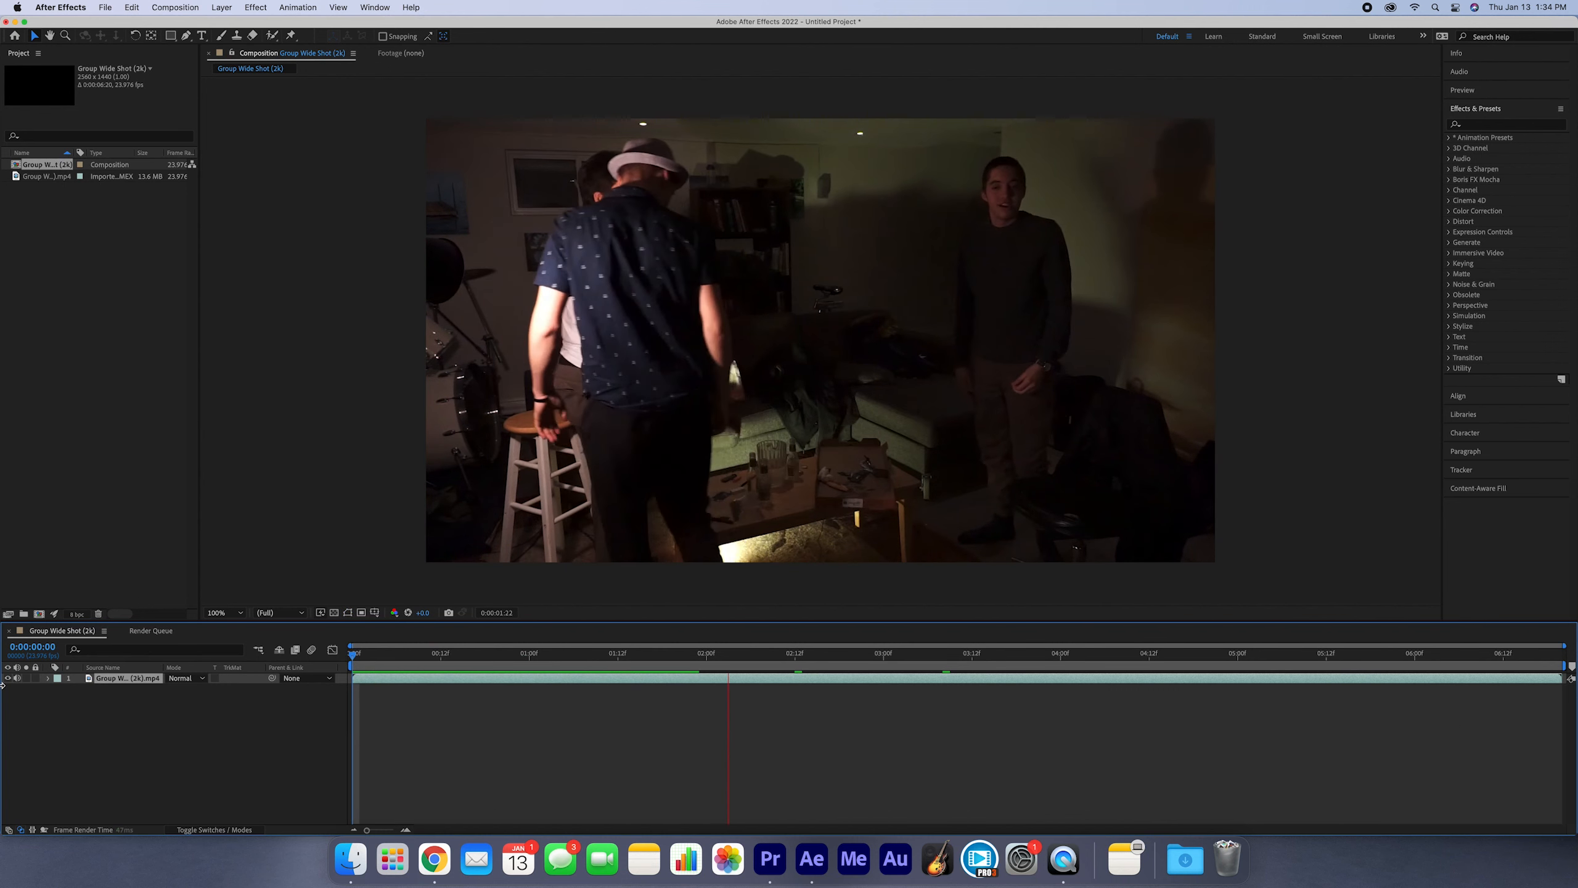
{"action": "key", "text": "space"}
{"action": "key", "text": "Home"}
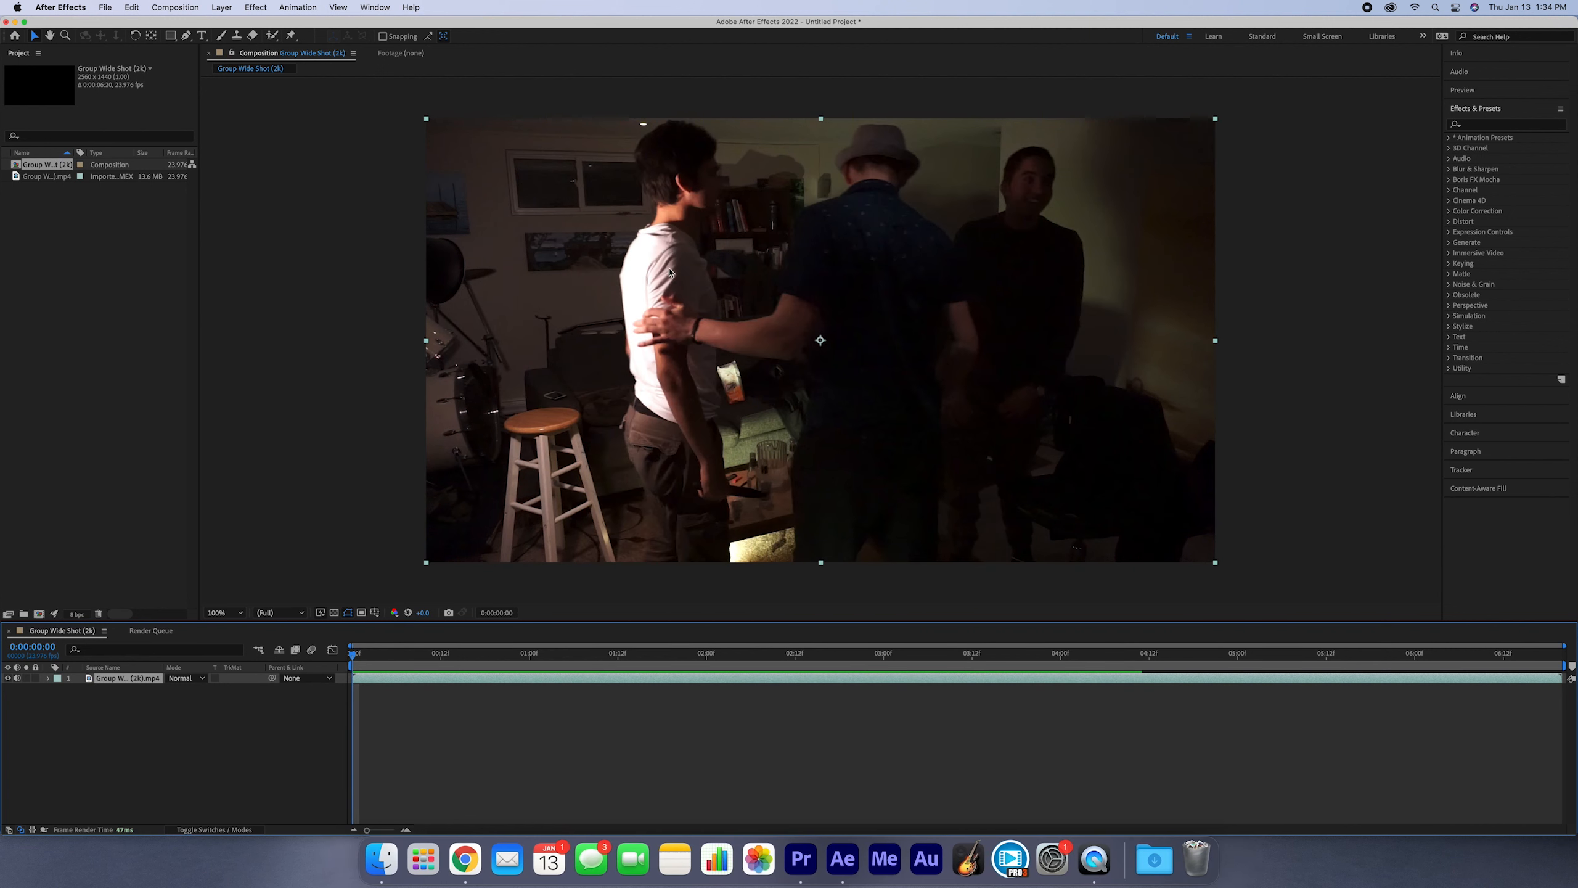
Open the footage layer in its own Layer viewer, look at the empty Footage viewer, and close both extra viewers.
{"action": "double_click", "coordinate": [433, 683]}
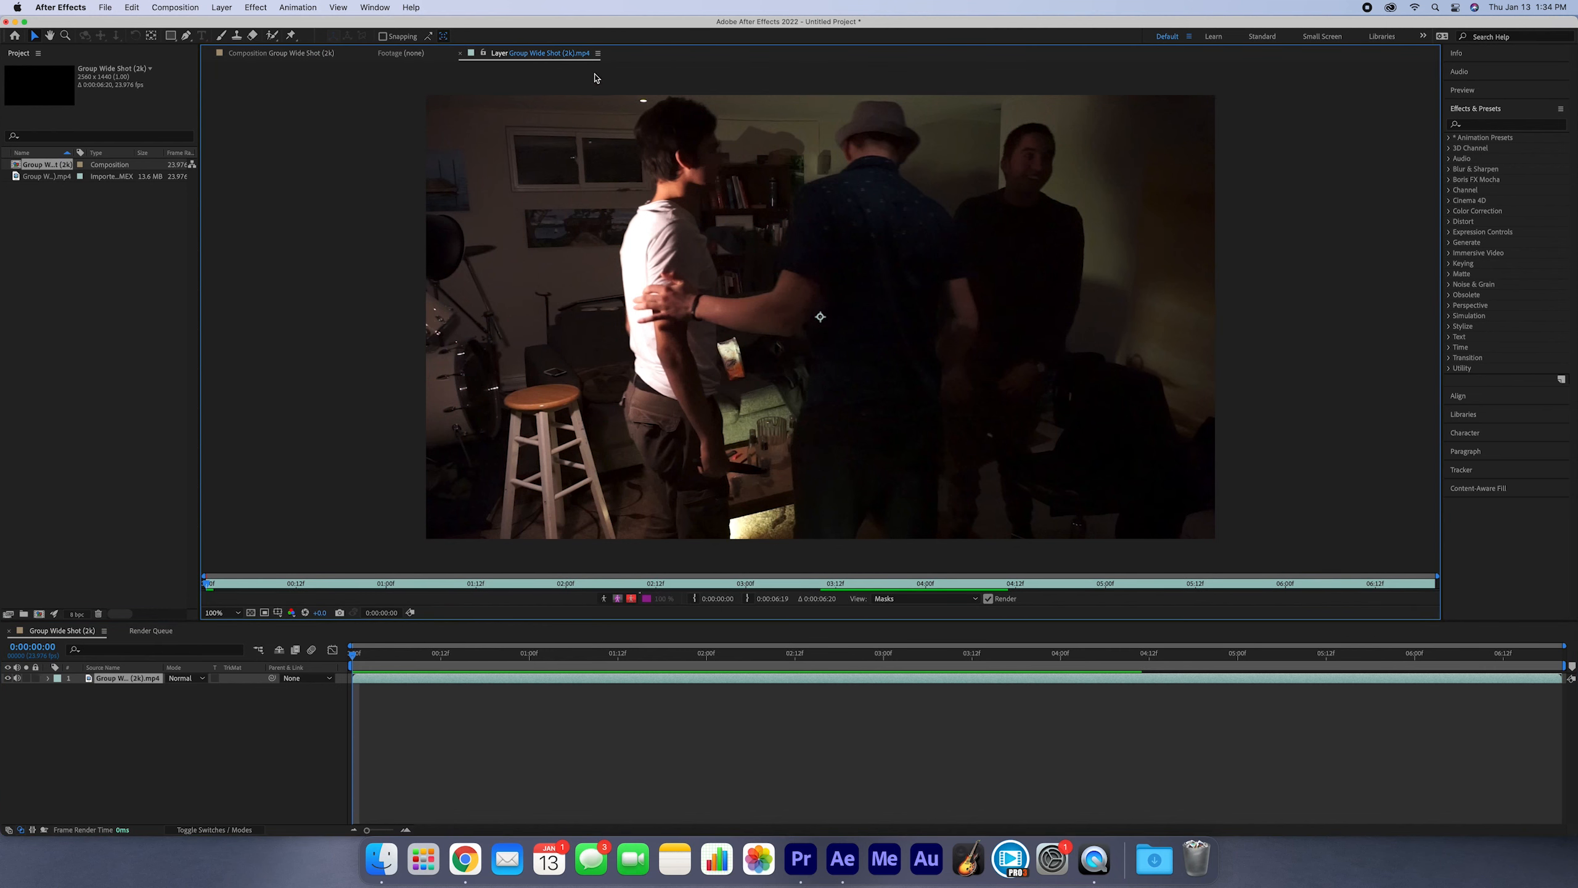
{"action": "left_click", "coordinate": [323, 54]}
{"action": "left_click", "coordinate": [388, 55]}
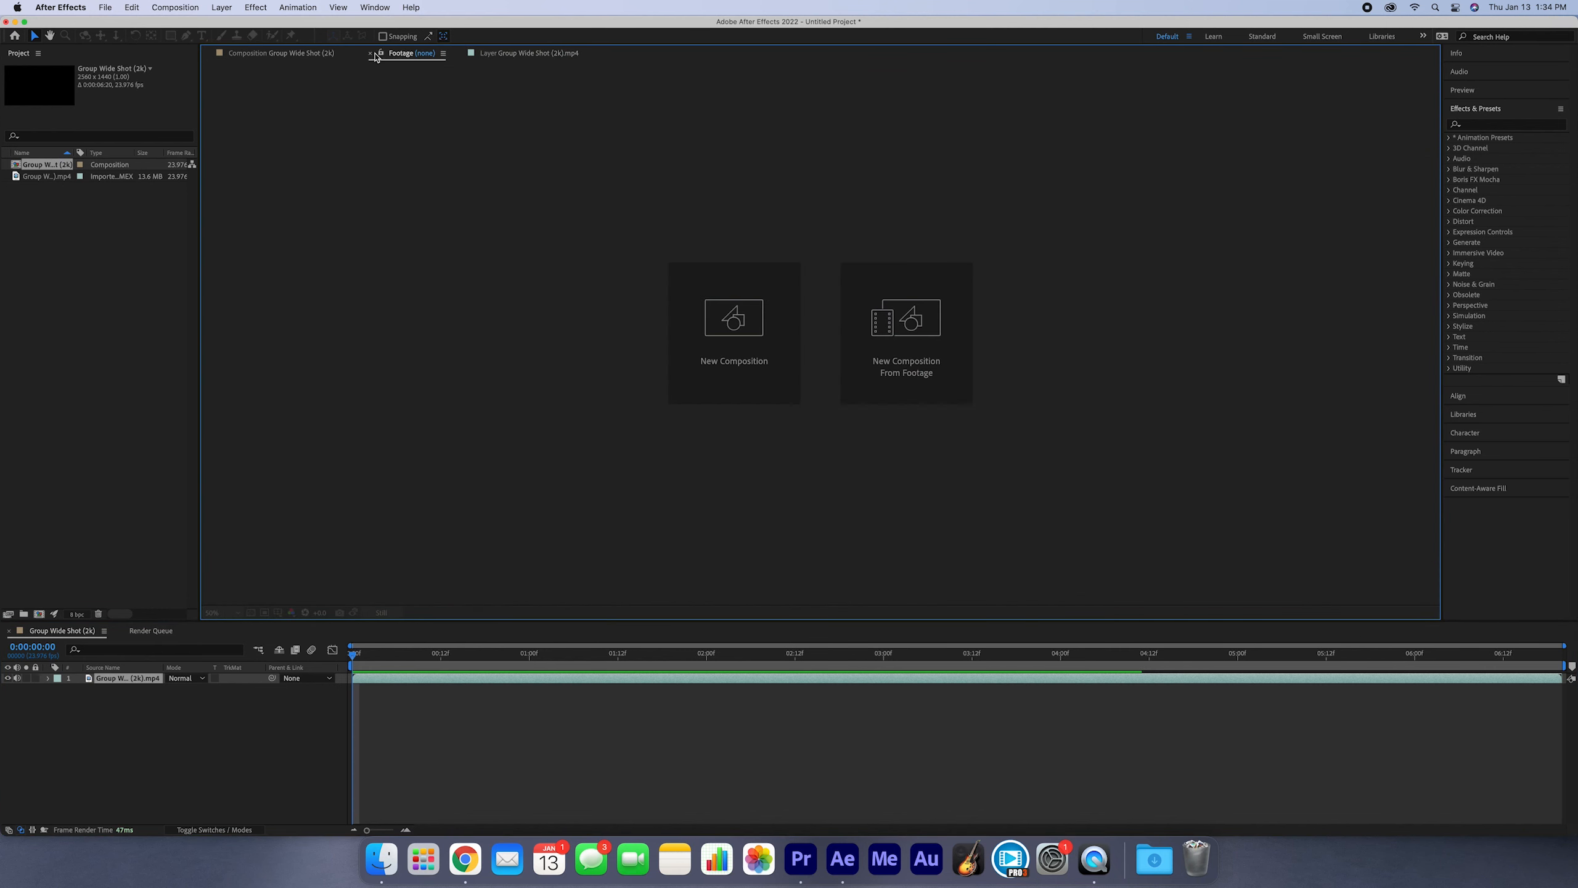
{"action": "left_click", "coordinate": [371, 54]}
{"action": "left_click", "coordinate": [371, 53]}
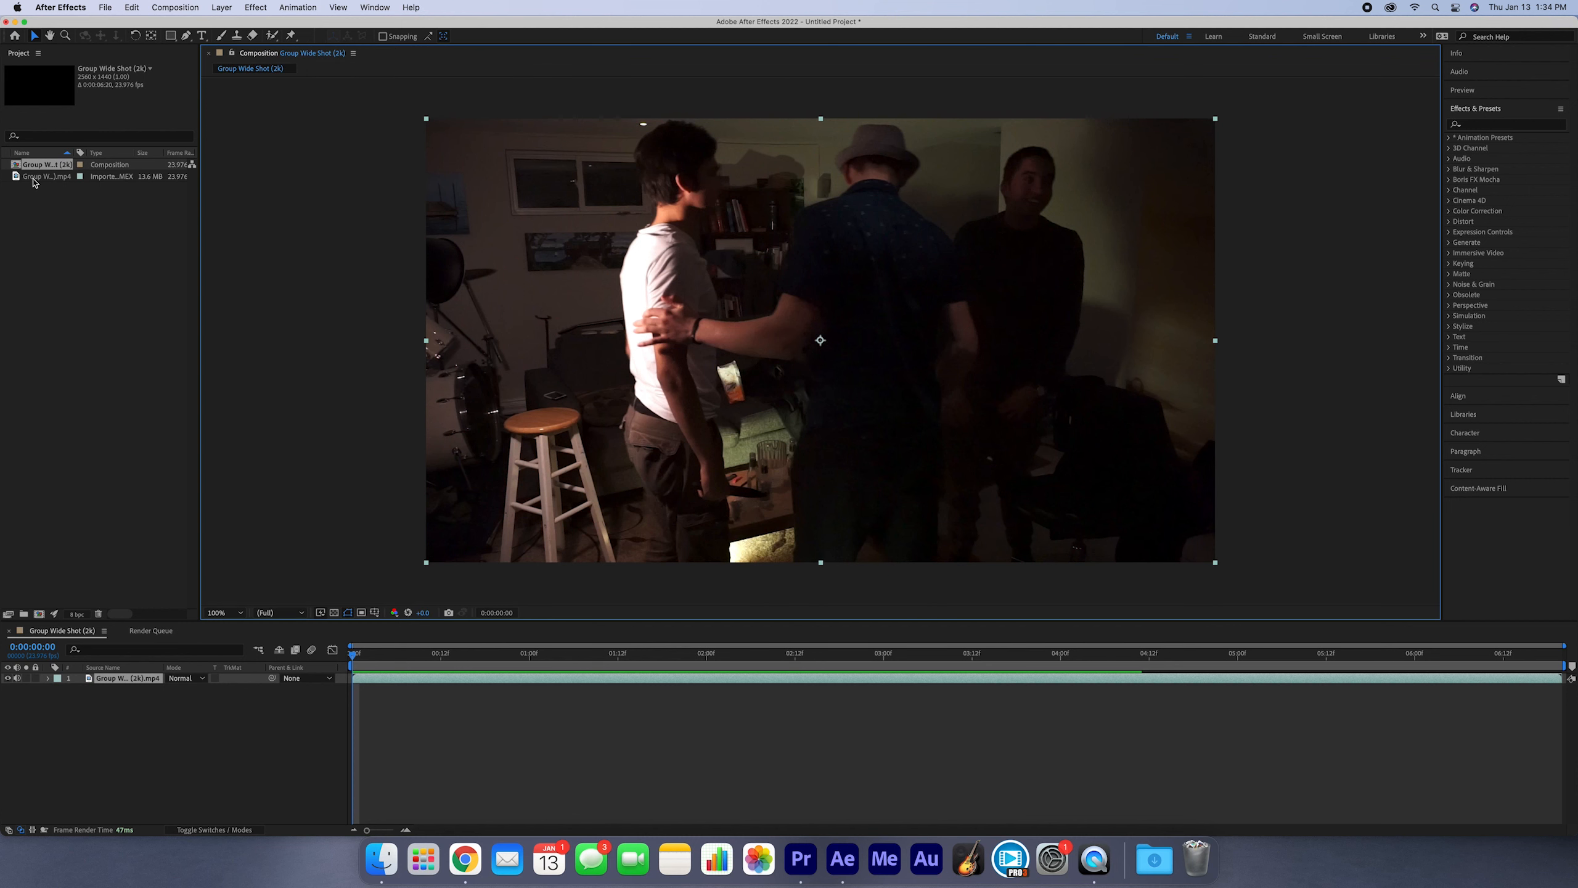
Open the source Group Wide Shot (2k).mp4 in the Footage viewer, preview it, and close that viewer.
{"action": "double_click", "coordinate": [34, 178]}
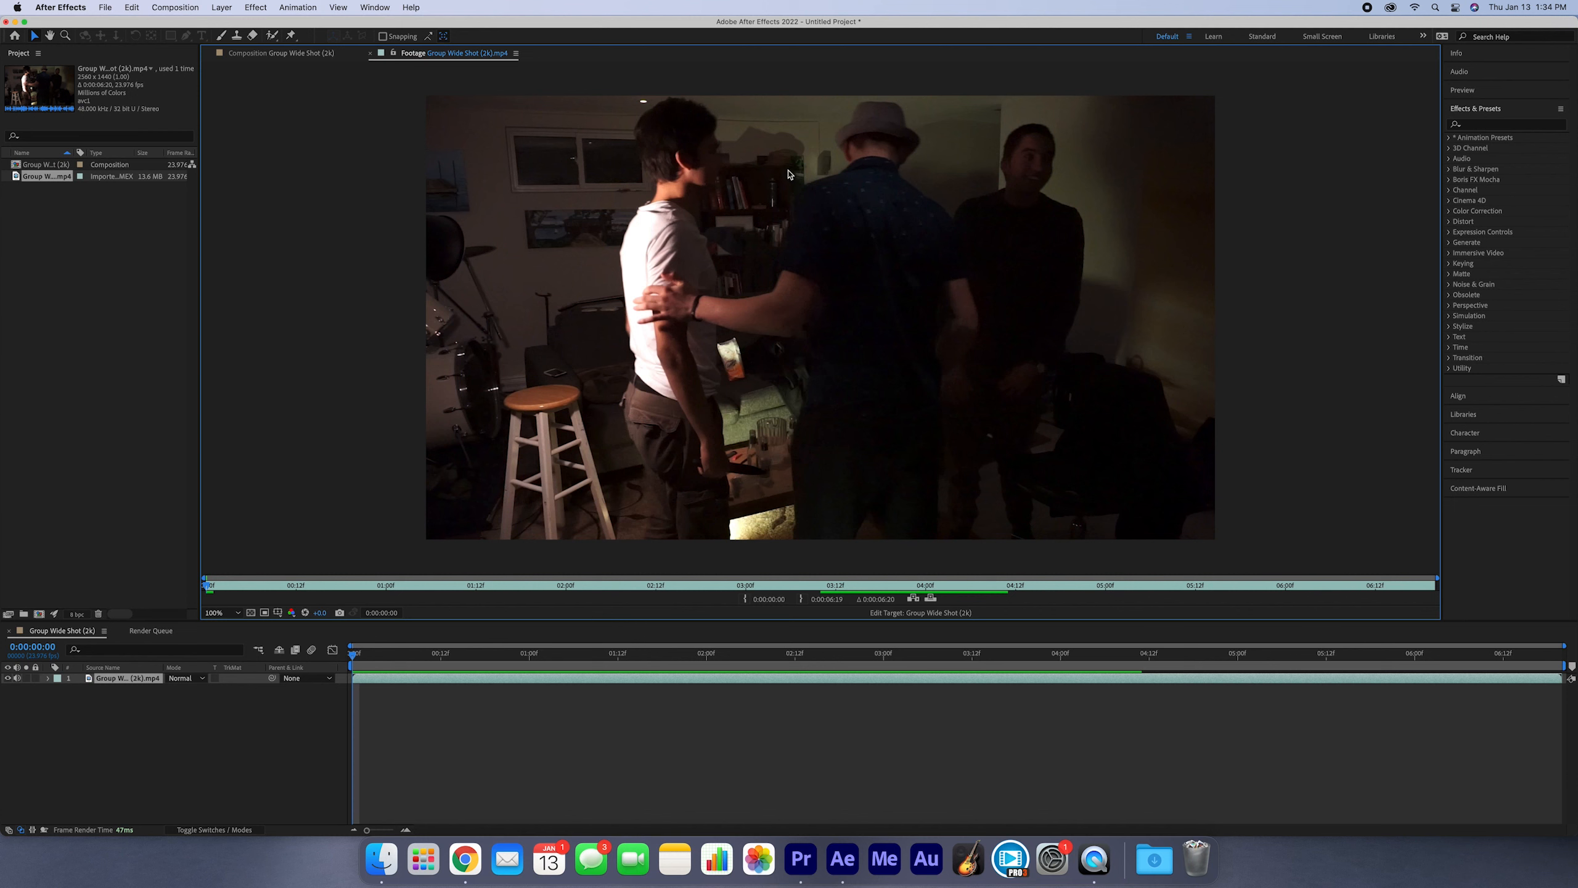
{"action": "key", "text": "space"}
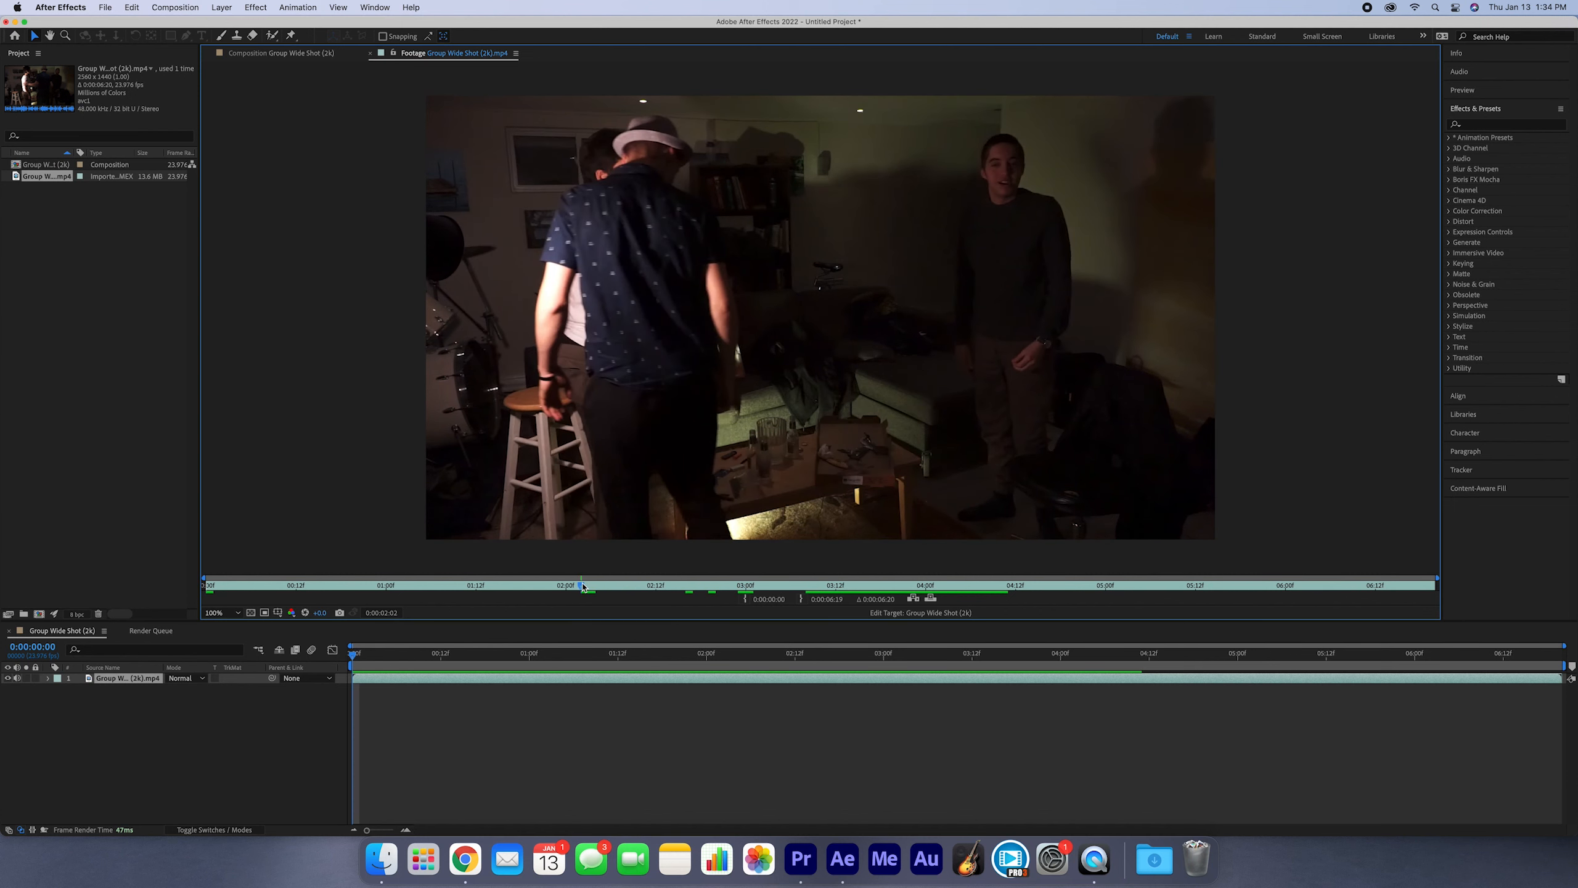
{"action": "left_click", "coordinate": [371, 54]}
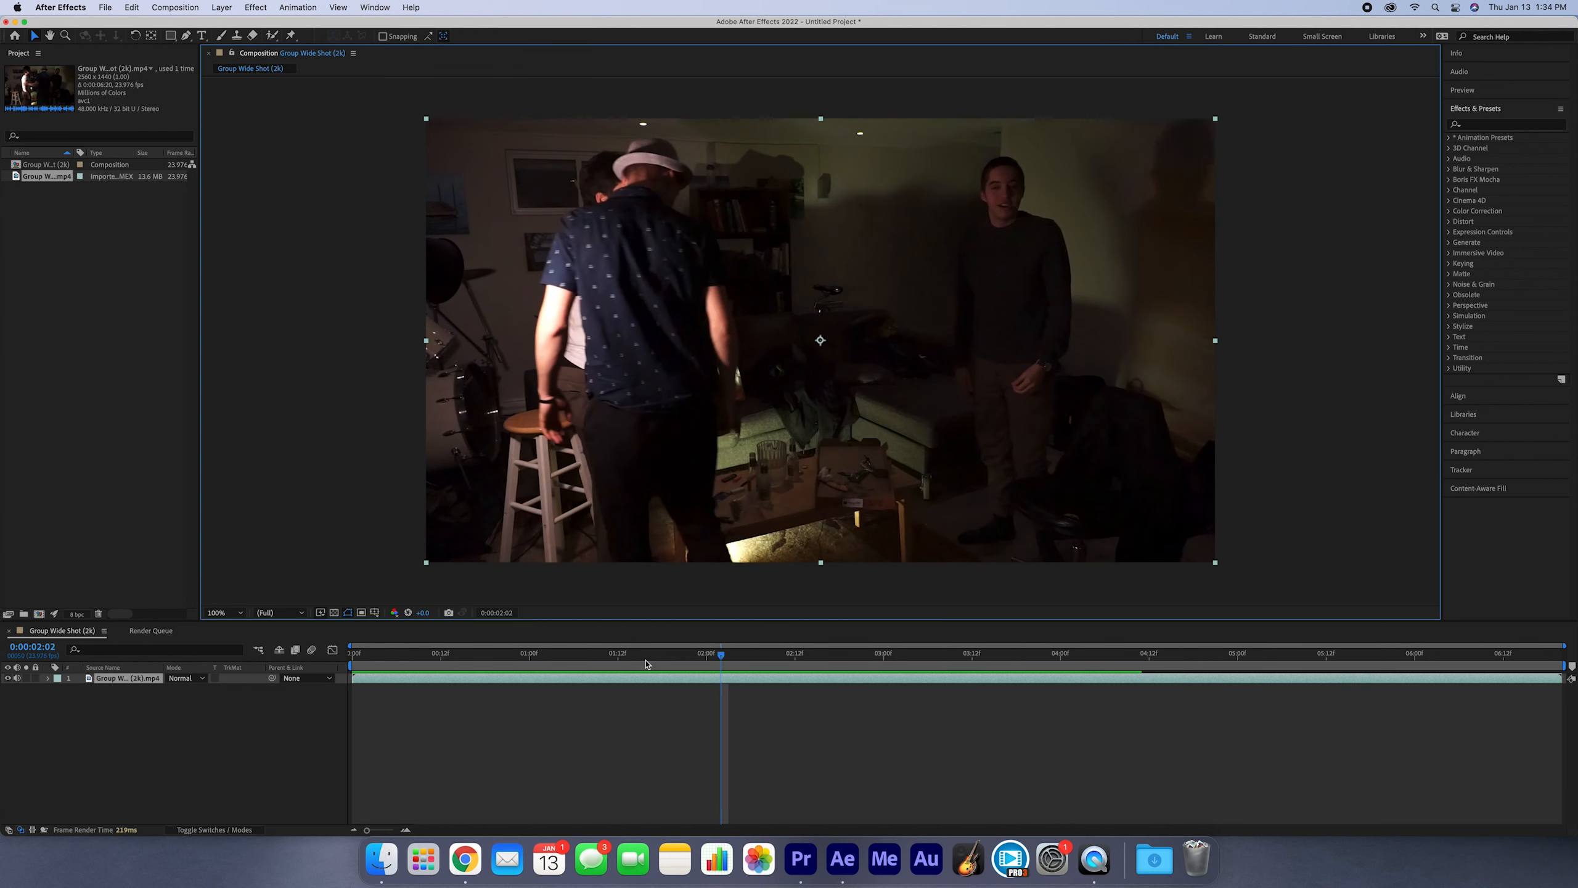
Move the composition's current time back to 0:00:00:00 and select the footage layer.
{"action": "left_click_drag", "start_coordinate": [646, 660], "coordinate": [352, 690]}
{"action": "left_click", "coordinate": [540, 719]}
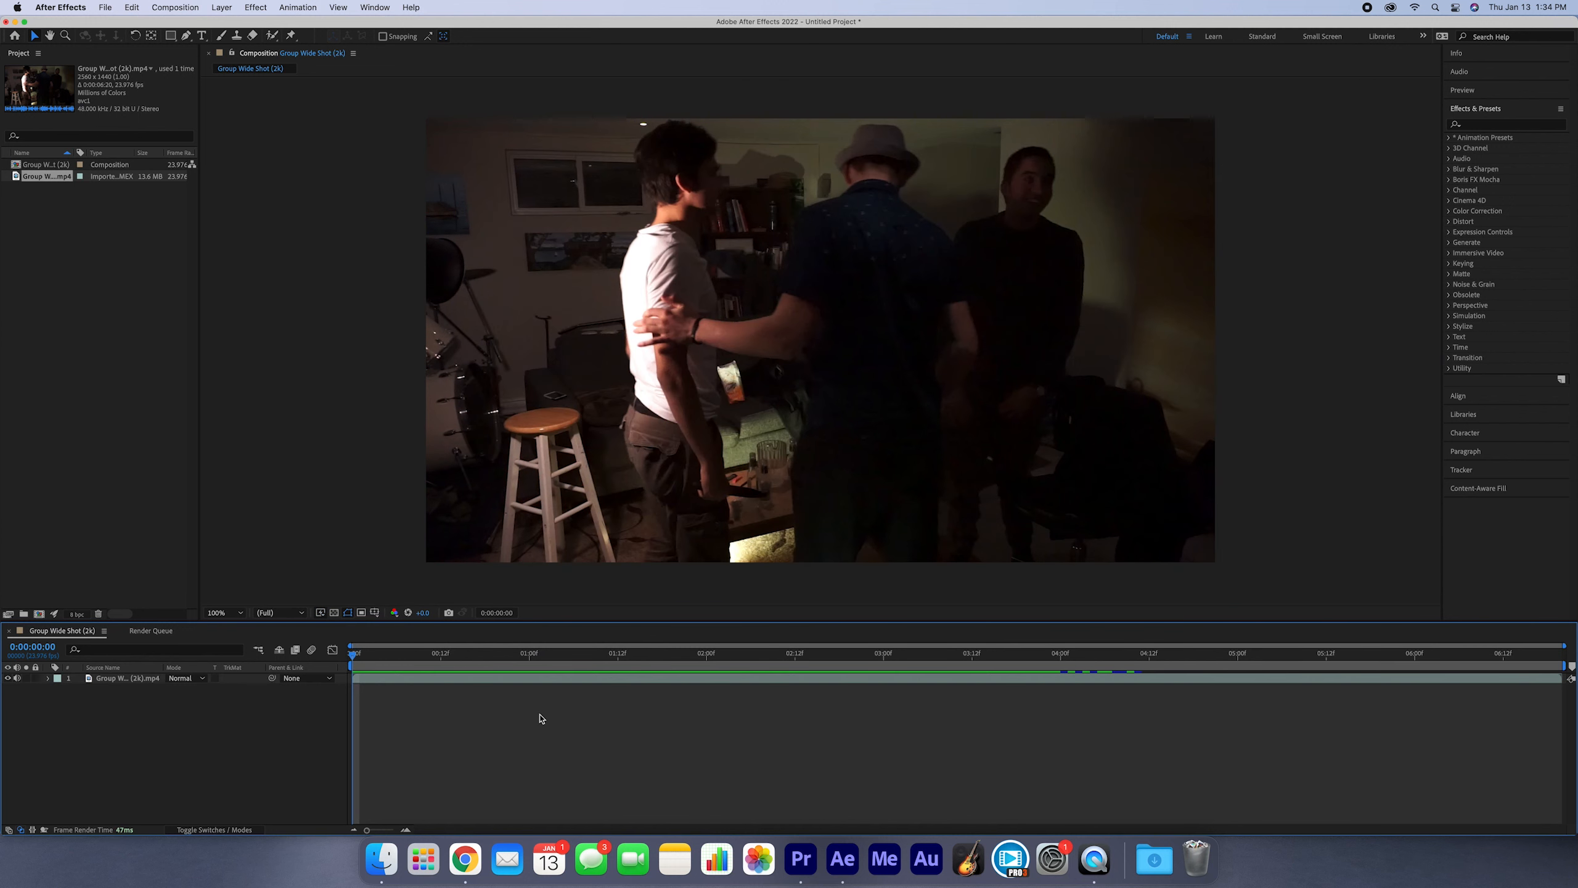
{"action": "left_click", "coordinate": [128, 678]}
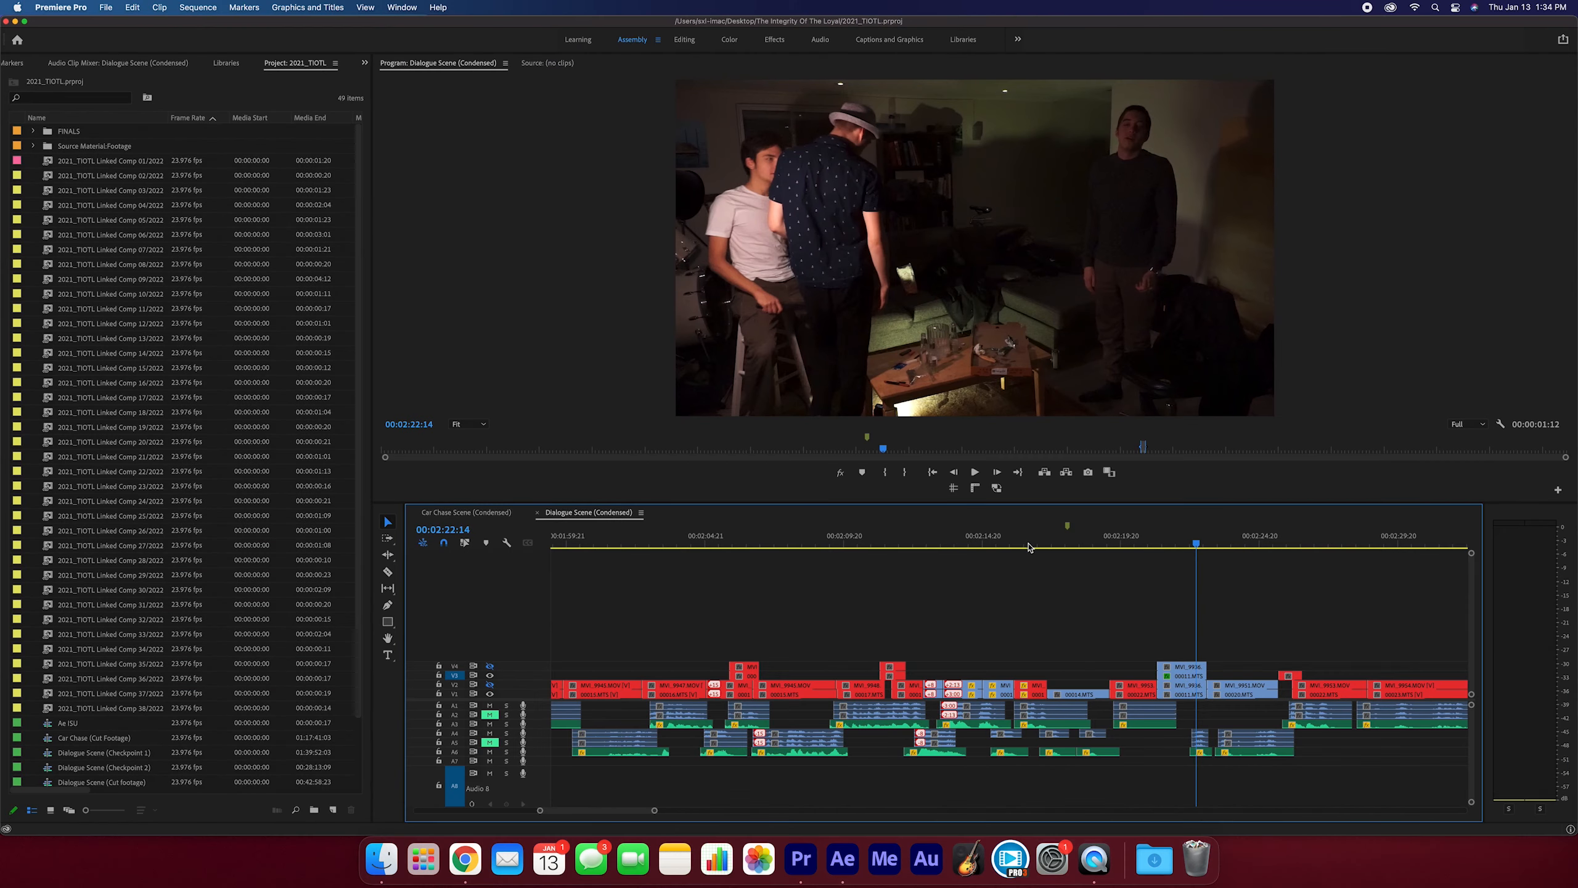
Switch to Premiere Pro and examine the stacked video and audio tracks in the Dialogue Scene (Condensed) sequence.
{"action": "scroll", "coordinate": [1046, 762], "scroll_direction": "down", "scroll_amount": 1}
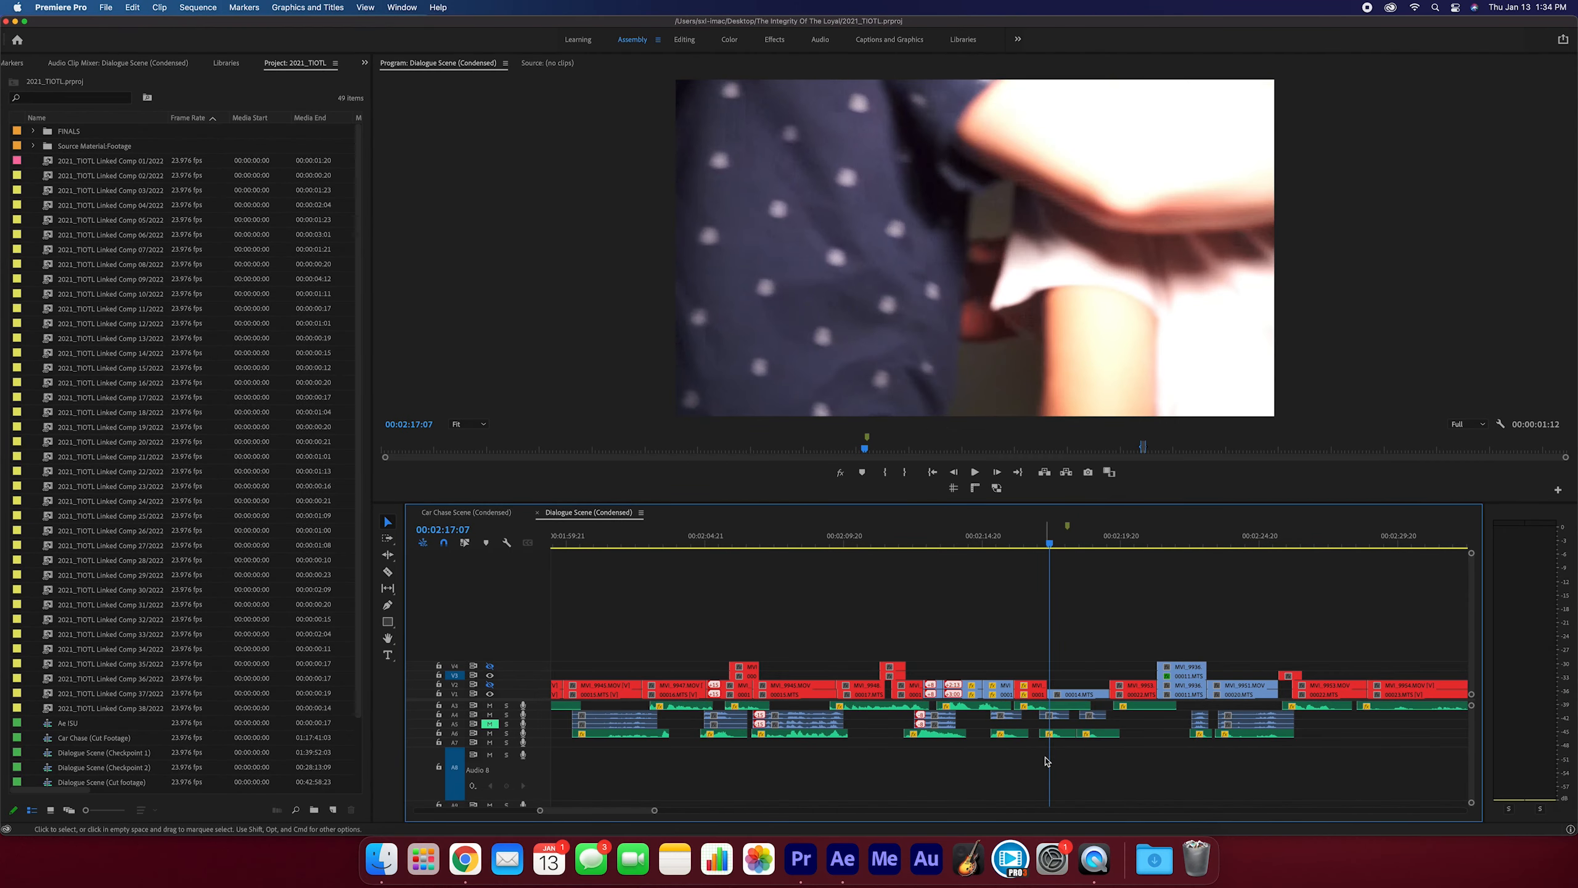
{"action": "key", "text": "alt+="}
{"action": "key", "text": "alt+="}
{"action": "scroll", "coordinate": [1014, 705], "scroll_direction": "down", "scroll_amount": 3}
{"action": "left_click", "coordinate": [1238, 545]}
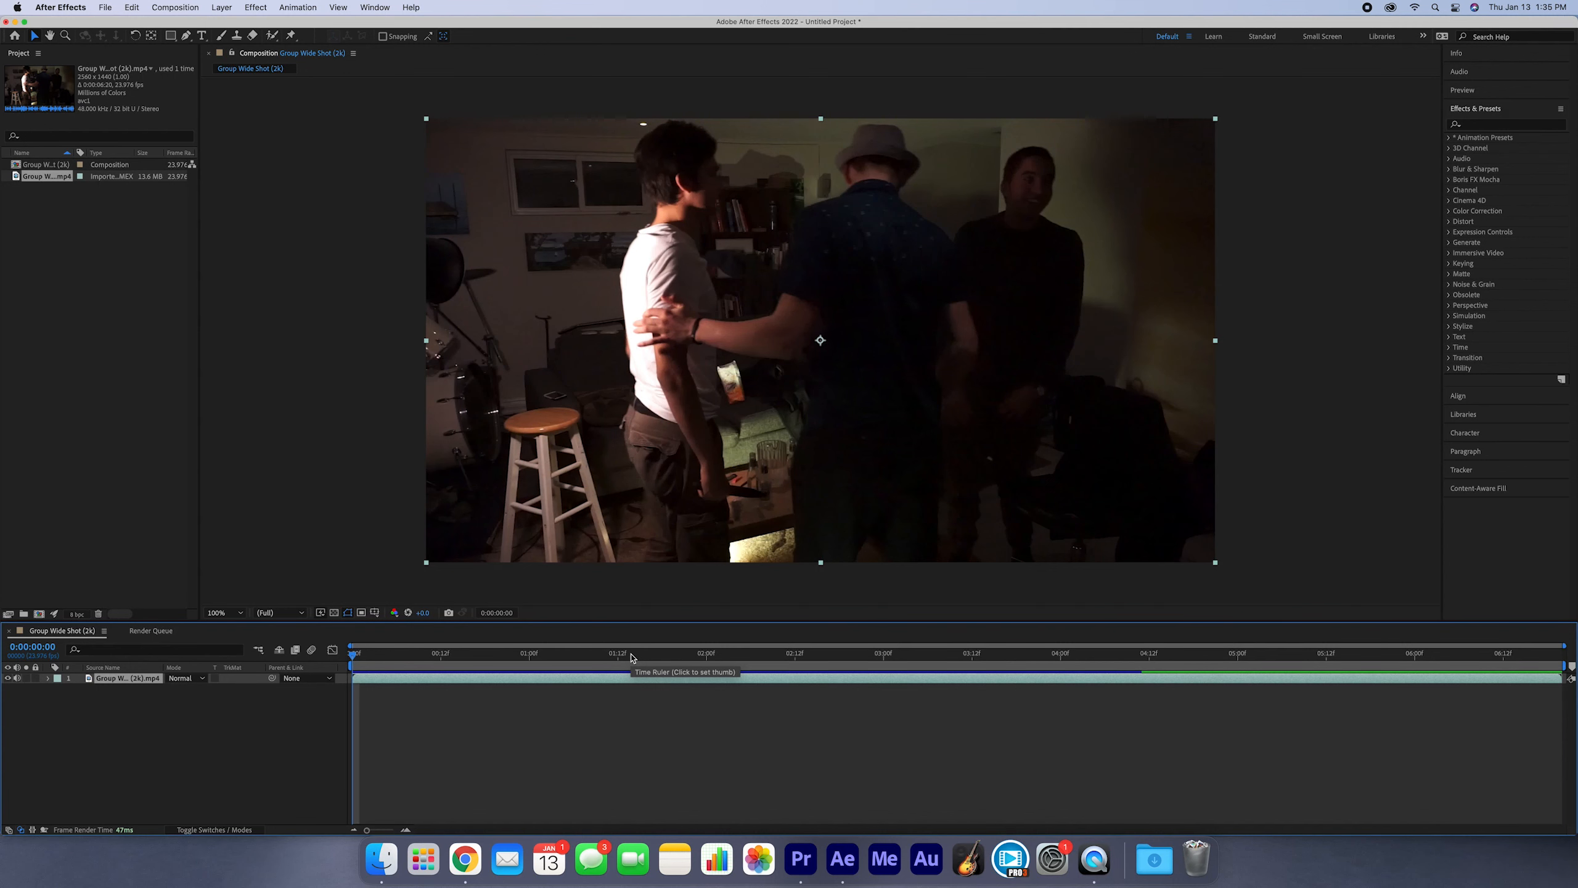
In After Effects, add a second copy of Group Wide Shot (2k).mp4 above the existing layer and shift it about 20 frames later.
{"action": "left_click_drag", "start_coordinate": [425, 663], "coordinate": [144, 522]}
{"action": "left_click_drag", "start_coordinate": [47, 176], "coordinate": [100, 689]}
{"action": "left_click_drag", "start_coordinate": [378, 681], "coordinate": [554, 693]}
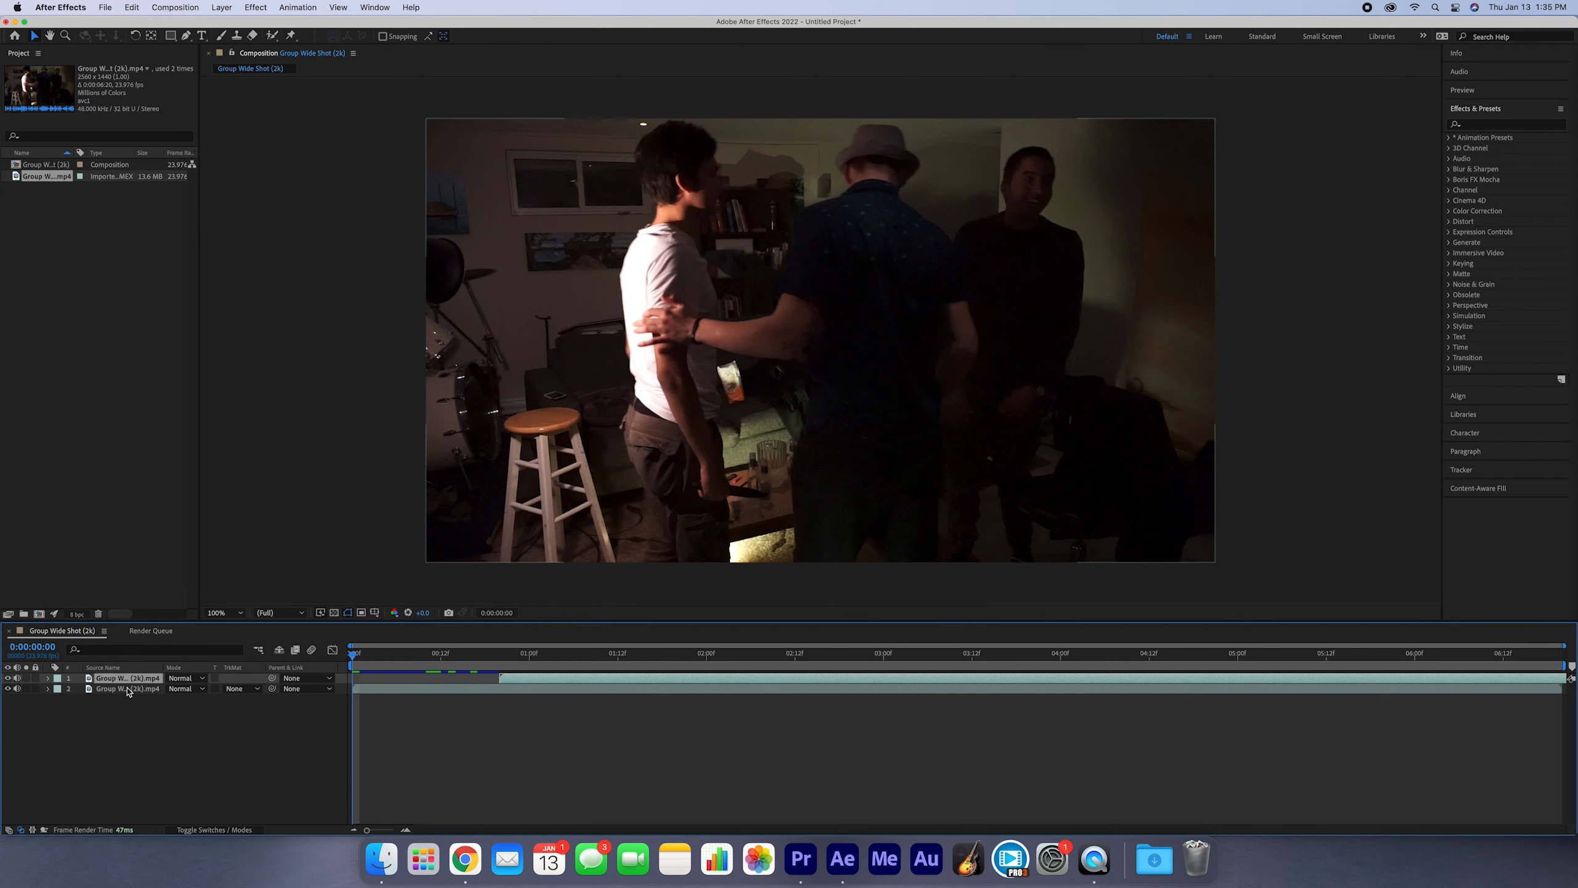
Compare the two layers at 0:00:02:06 by hiding and showing the top one, and delete the top layer.
{"action": "left_click", "coordinate": [123, 689]}
{"action": "left_click", "coordinate": [124, 679]}
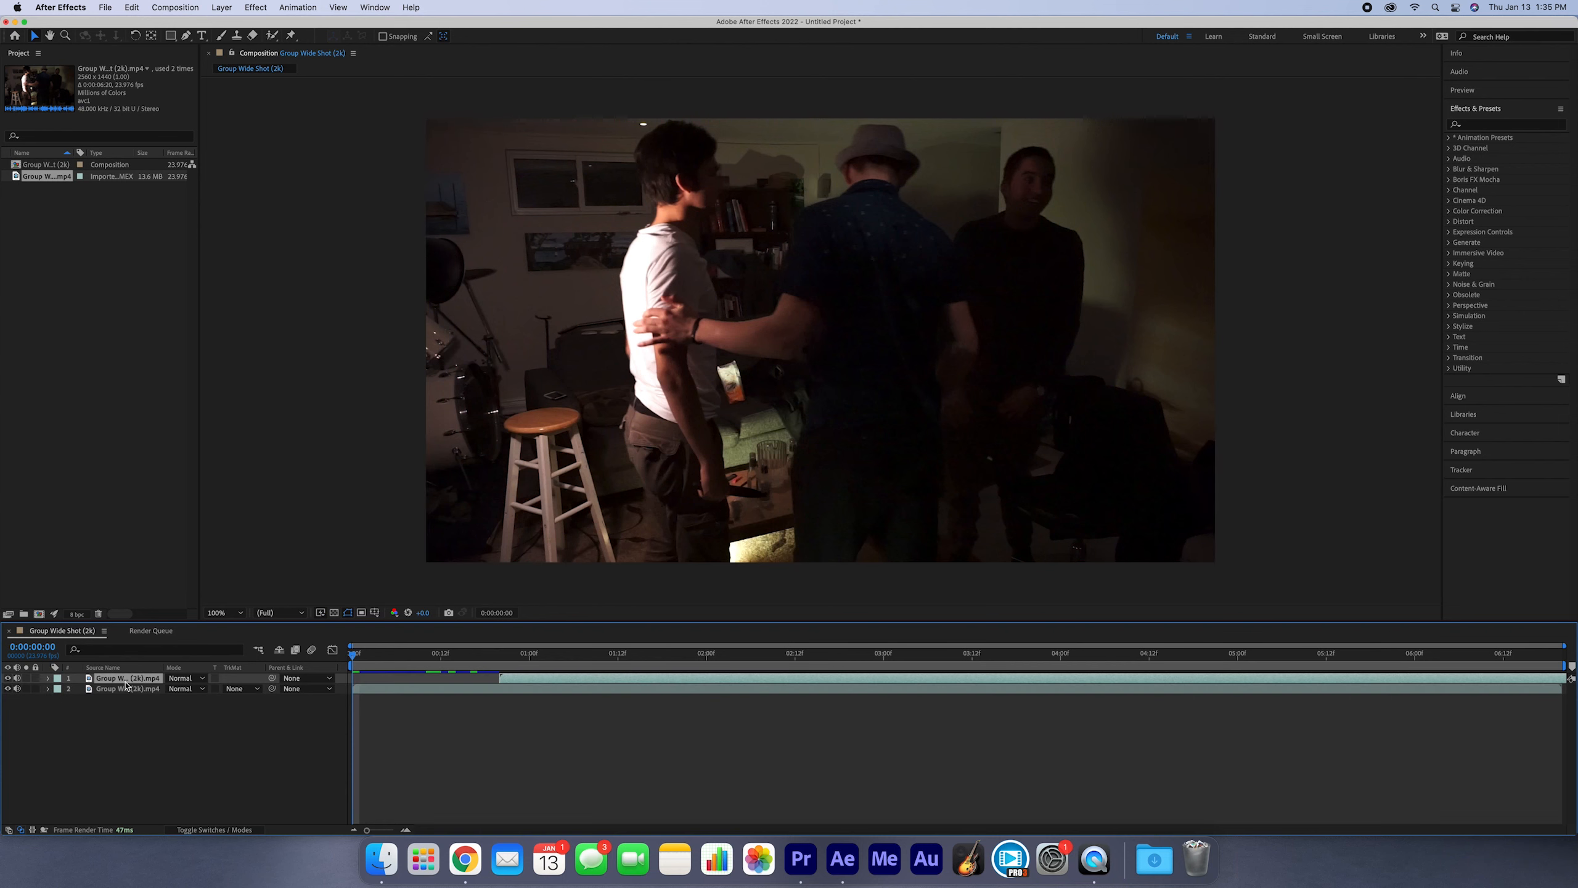
{"action": "left_click", "coordinate": [124, 689]}
{"action": "left_click", "coordinate": [125, 679]}
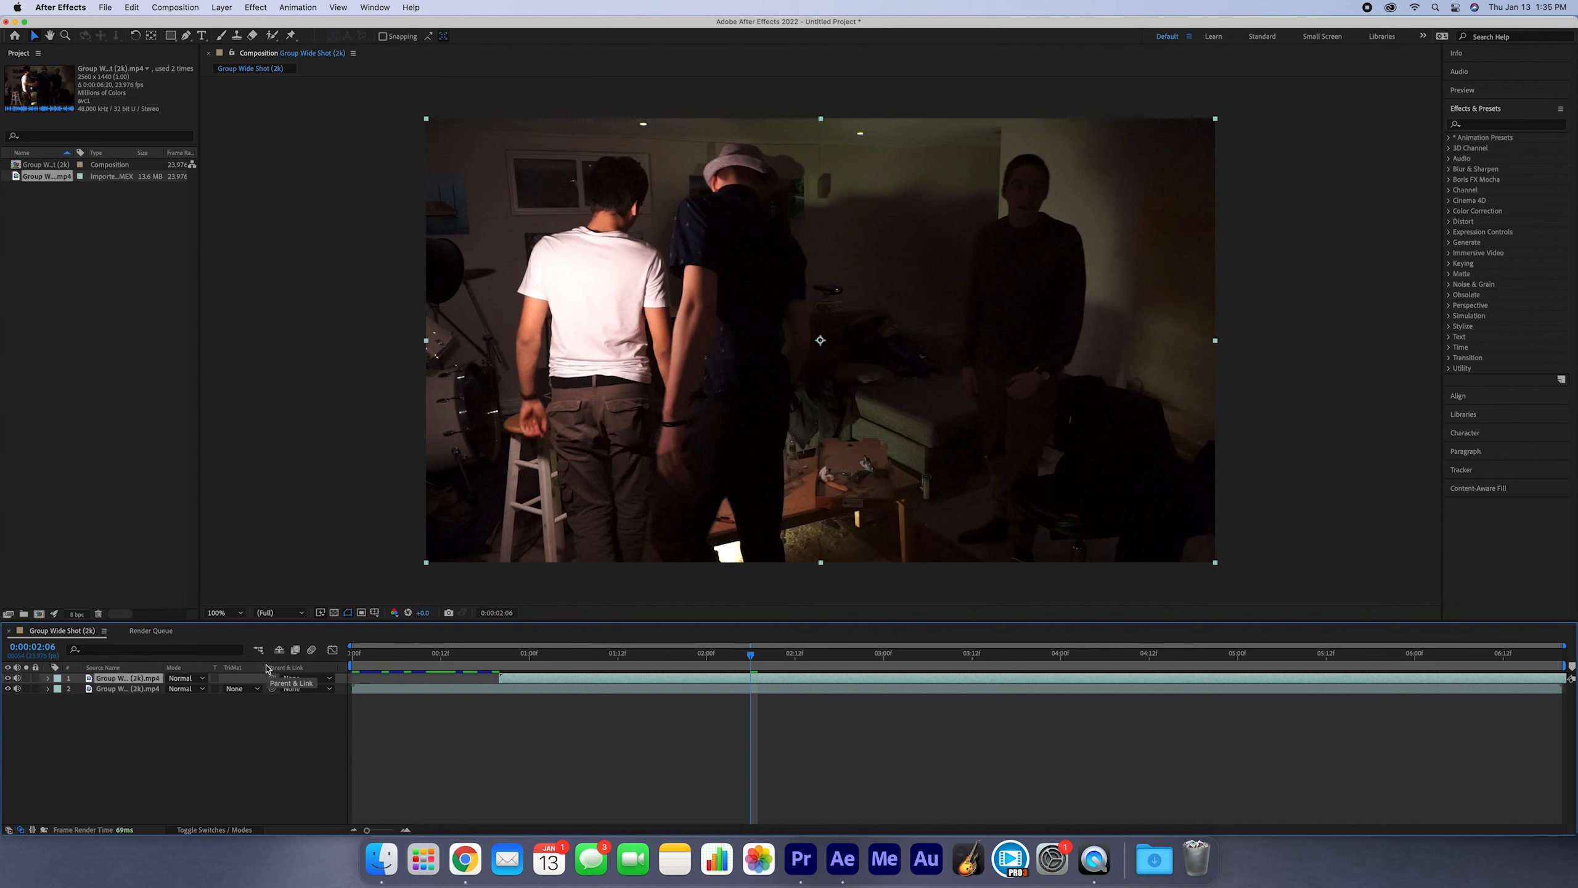
{"action": "left_click", "coordinate": [8, 678]}
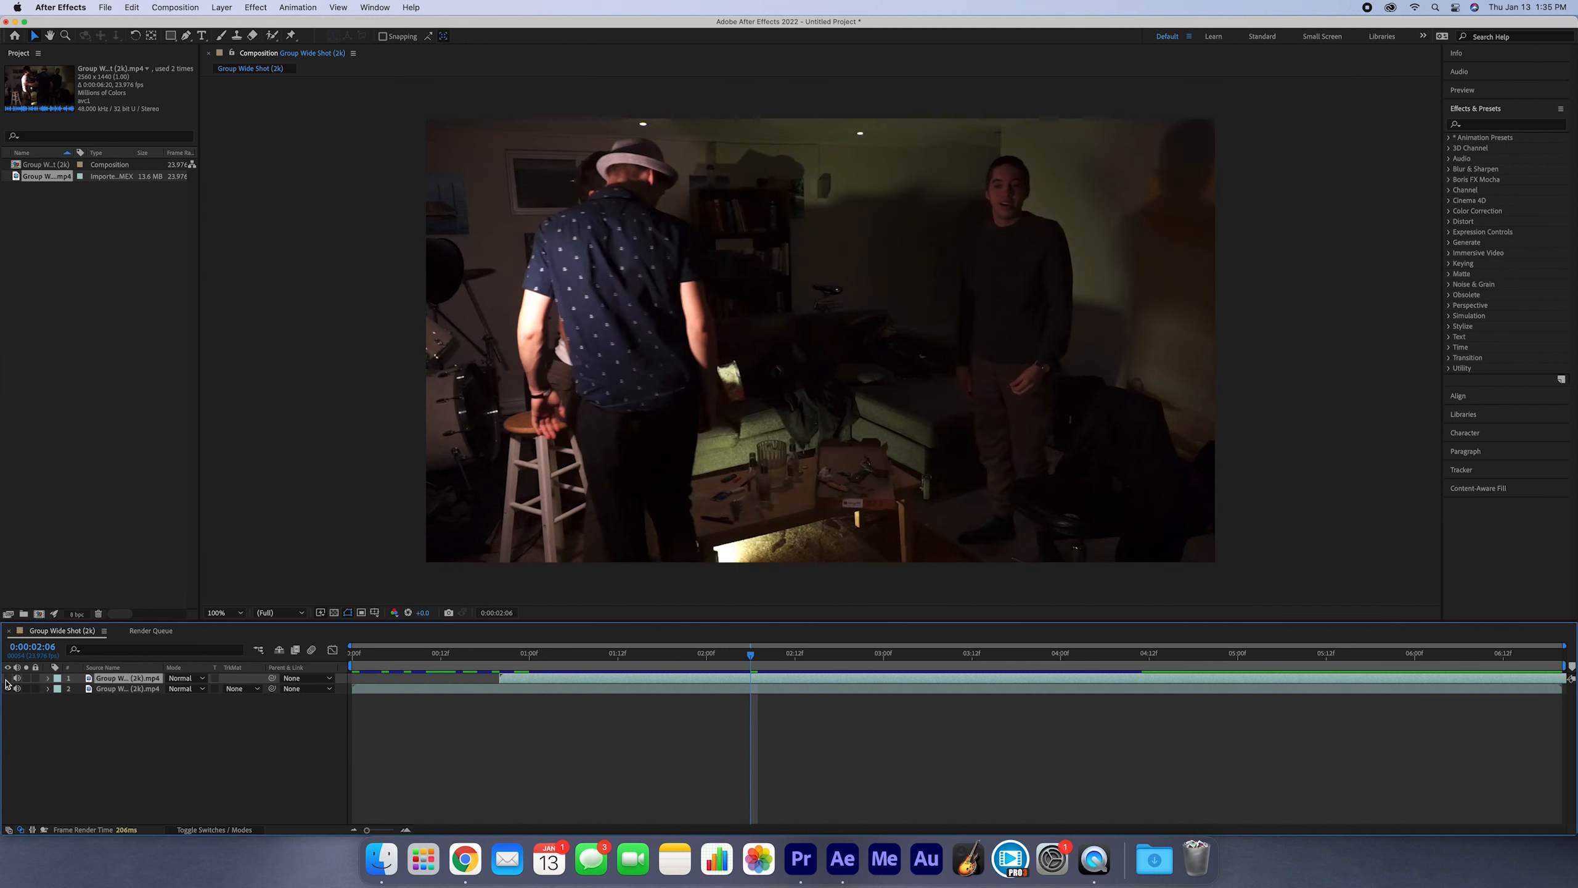
{"action": "left_click", "coordinate": [7, 678]}
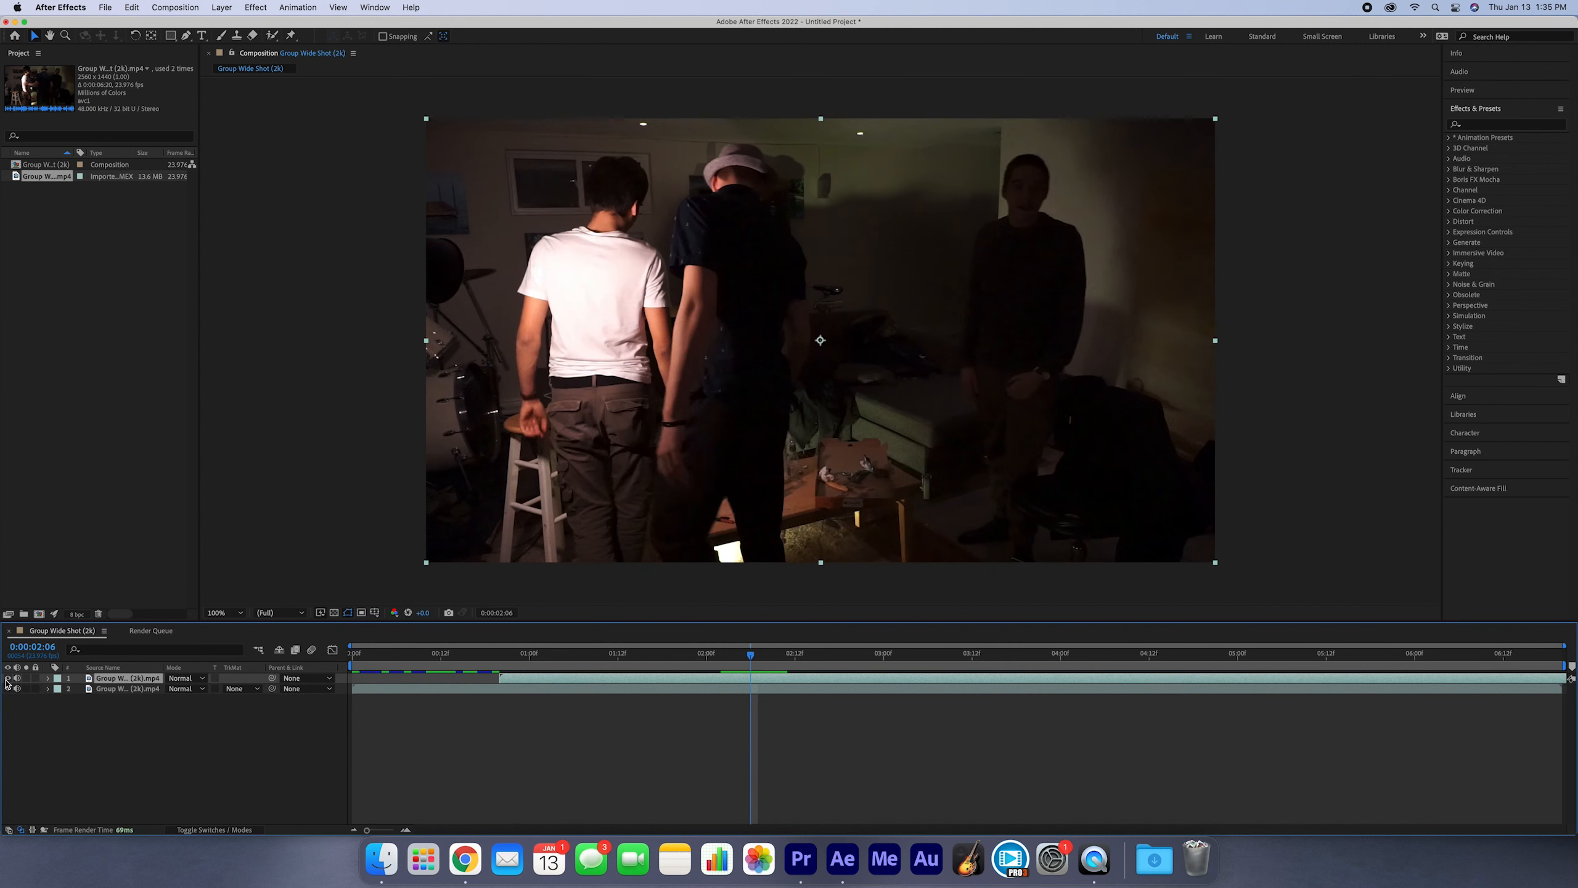
{"action": "left_click", "coordinate": [7, 678]}
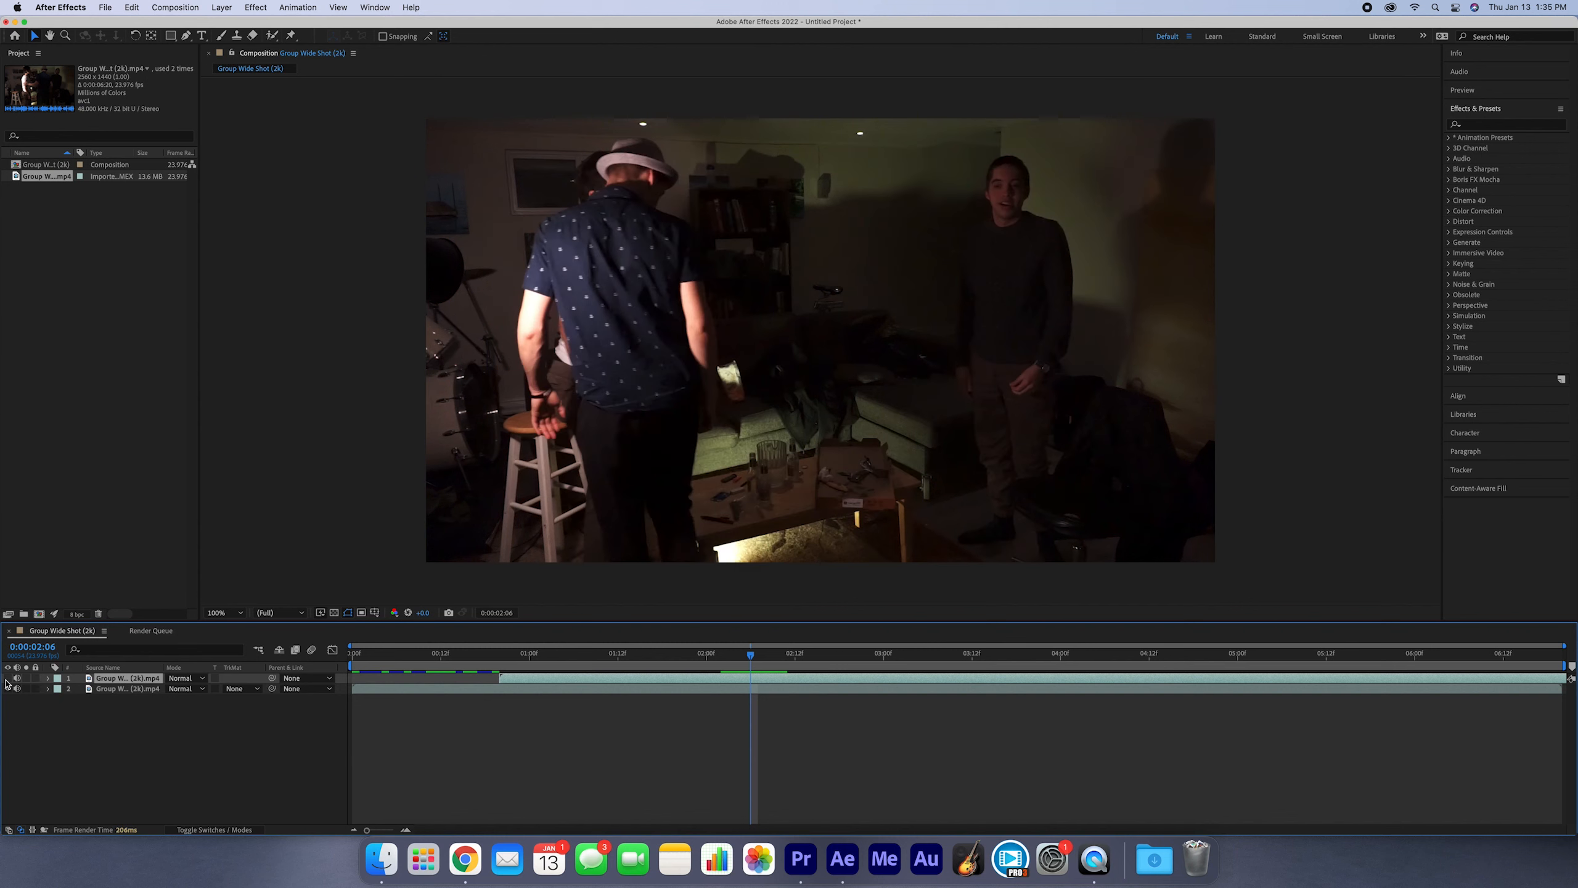
{"action": "left_click", "coordinate": [8, 678]}
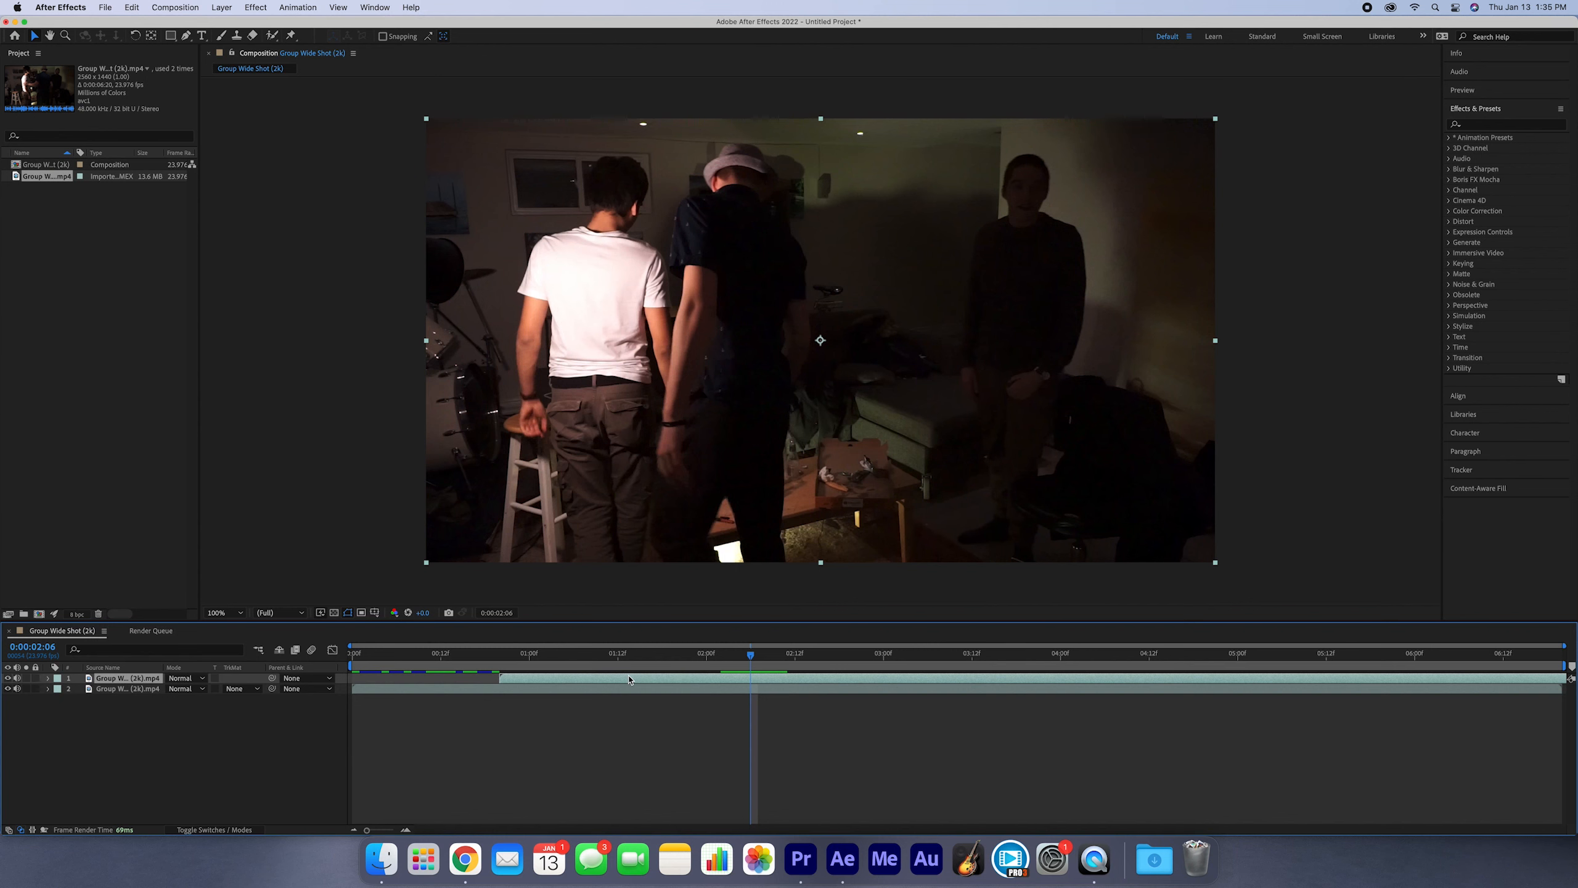
{"action": "key", "text": "Delete"}
Preview the composition from 0:00:01:15 and stop playback.
{"action": "mouse_move", "coordinate": [636, 655]}
{"action": "left_mouse_down"}
{"action": "mouse_move", "coordinate": [401, 658]}
{"action": "mouse_move", "coordinate": [808, 660]}
{"action": "mouse_move", "coordinate": [992, 683]}
{"action": "mouse_move", "coordinate": [546, 659]}
{"action": "mouse_move", "coordinate": [751, 656]}
{"action": "mouse_move", "coordinate": [644, 659]}
{"action": "left_mouse_up"}
{"action": "key", "text": "space"}
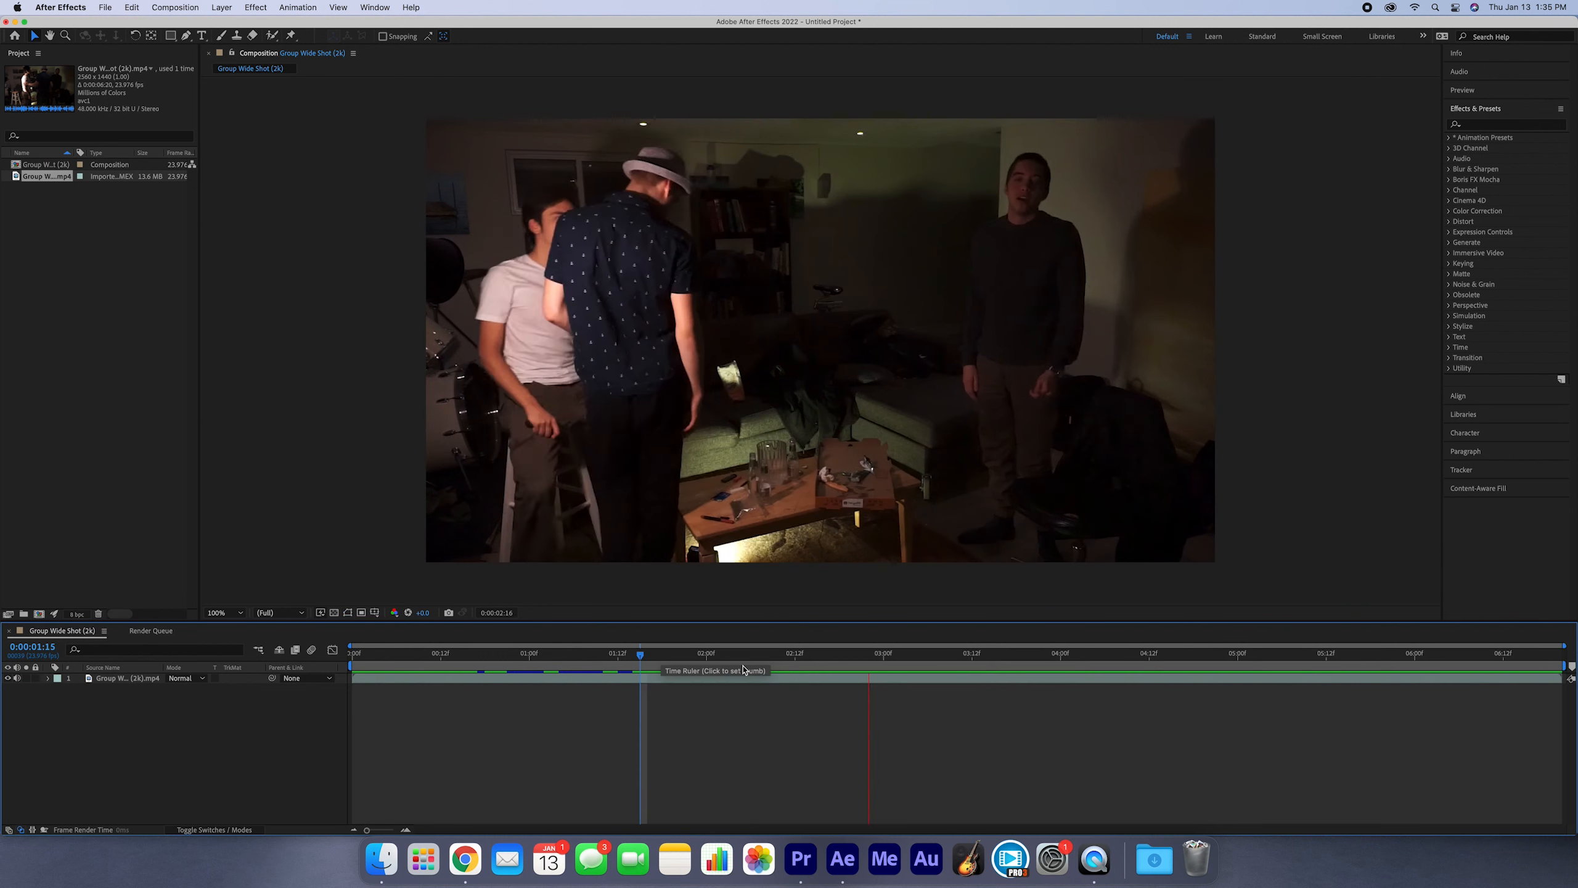
{"action": "key", "text": "space"}
Duplicate the footage layer and hide the top copy.
{"action": "left_click", "coordinate": [692, 680]}
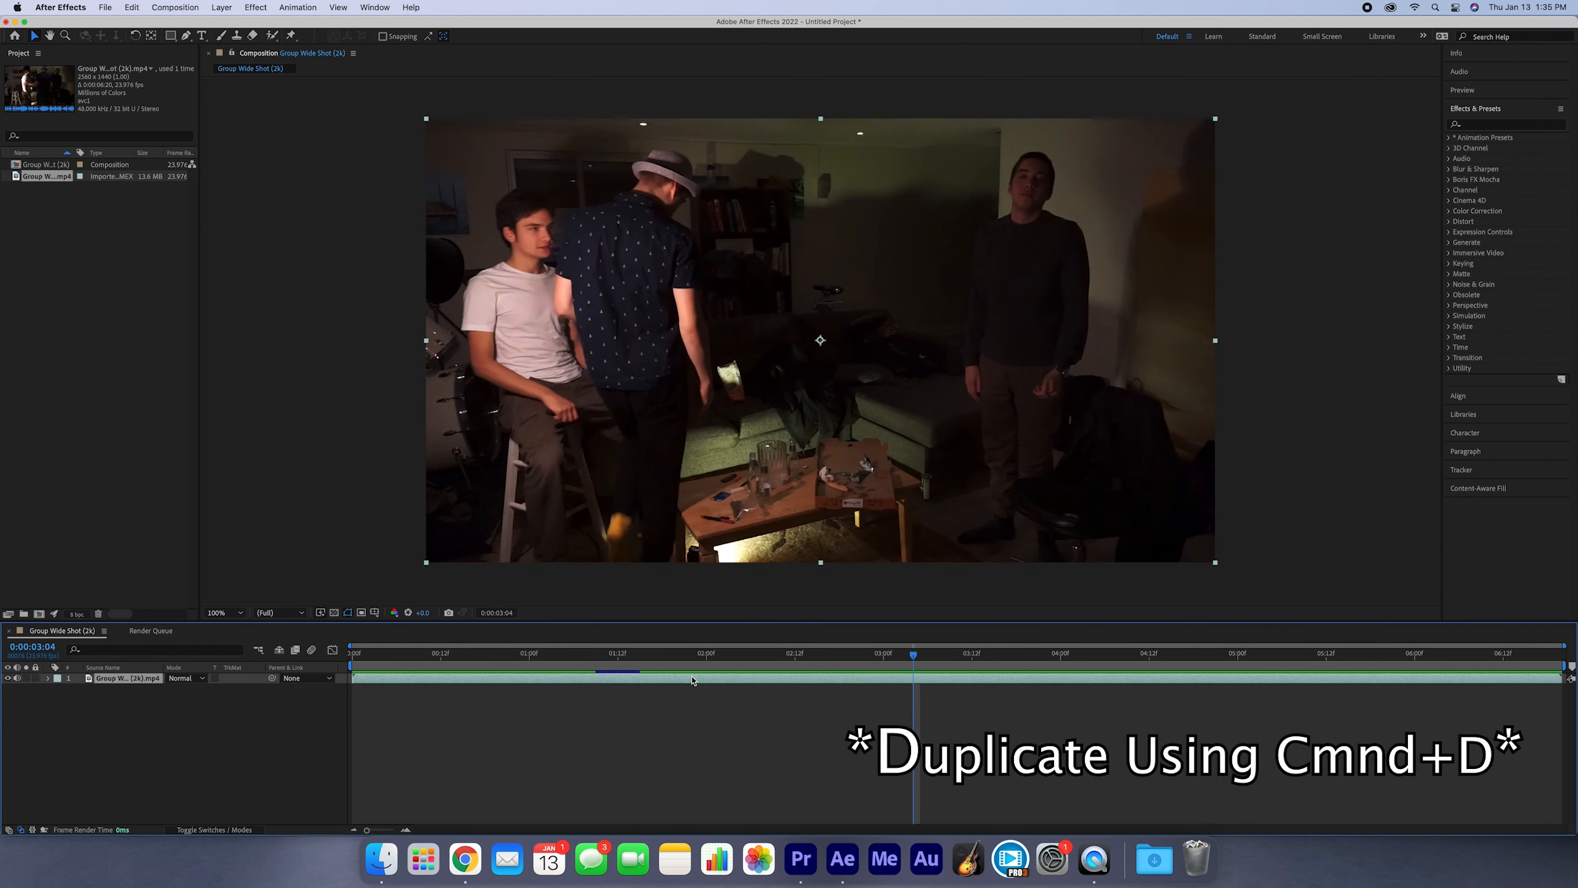
{"action": "key", "text": "super+d"}
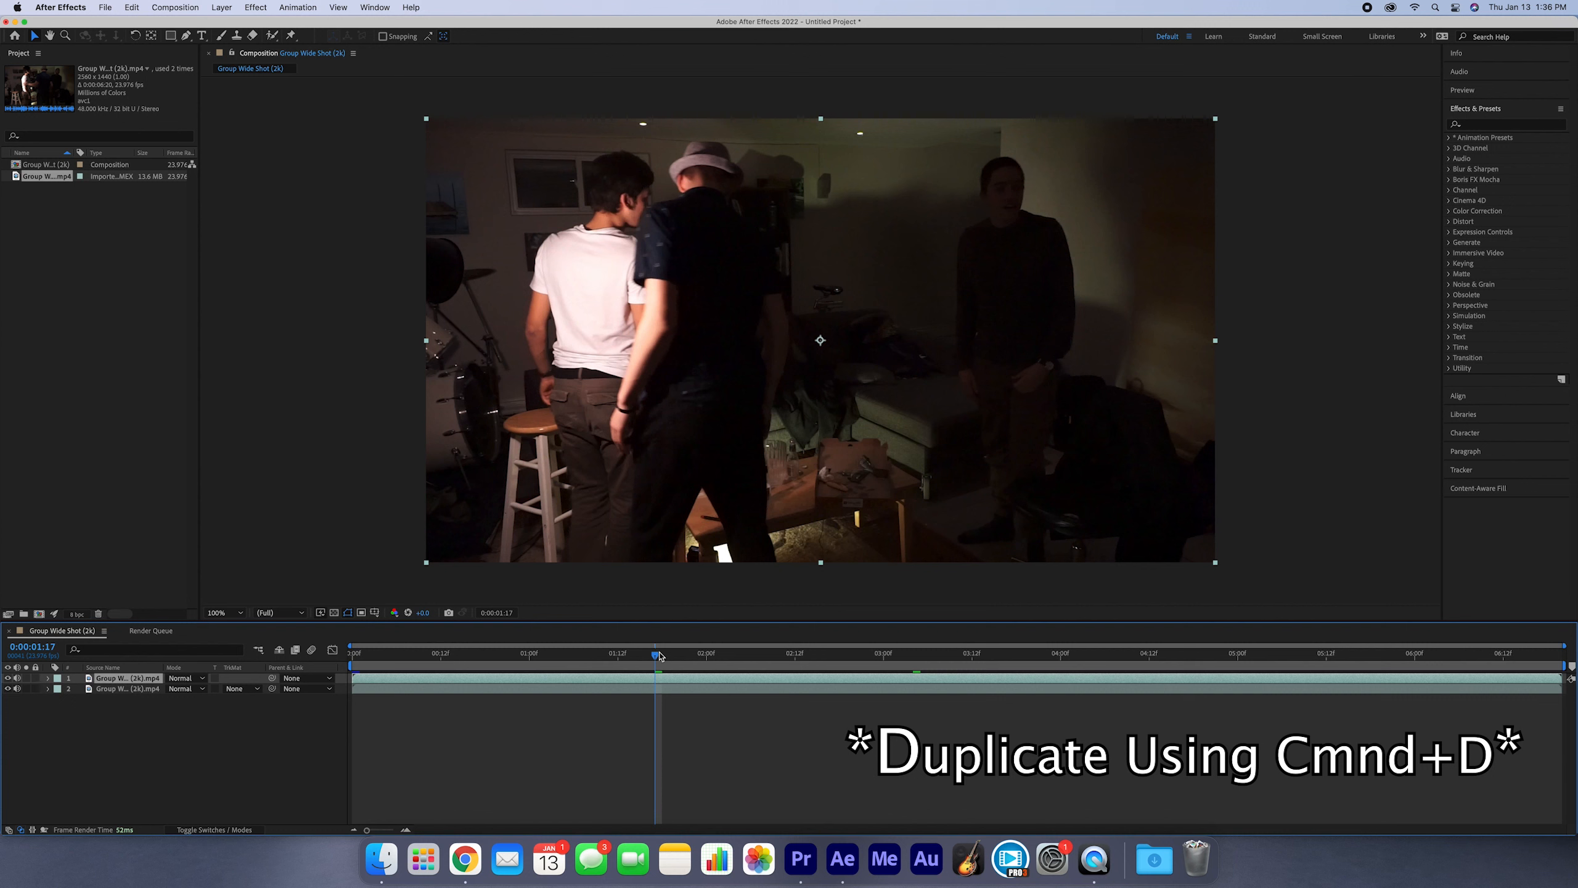
{"action": "left_click", "coordinate": [8, 678]}
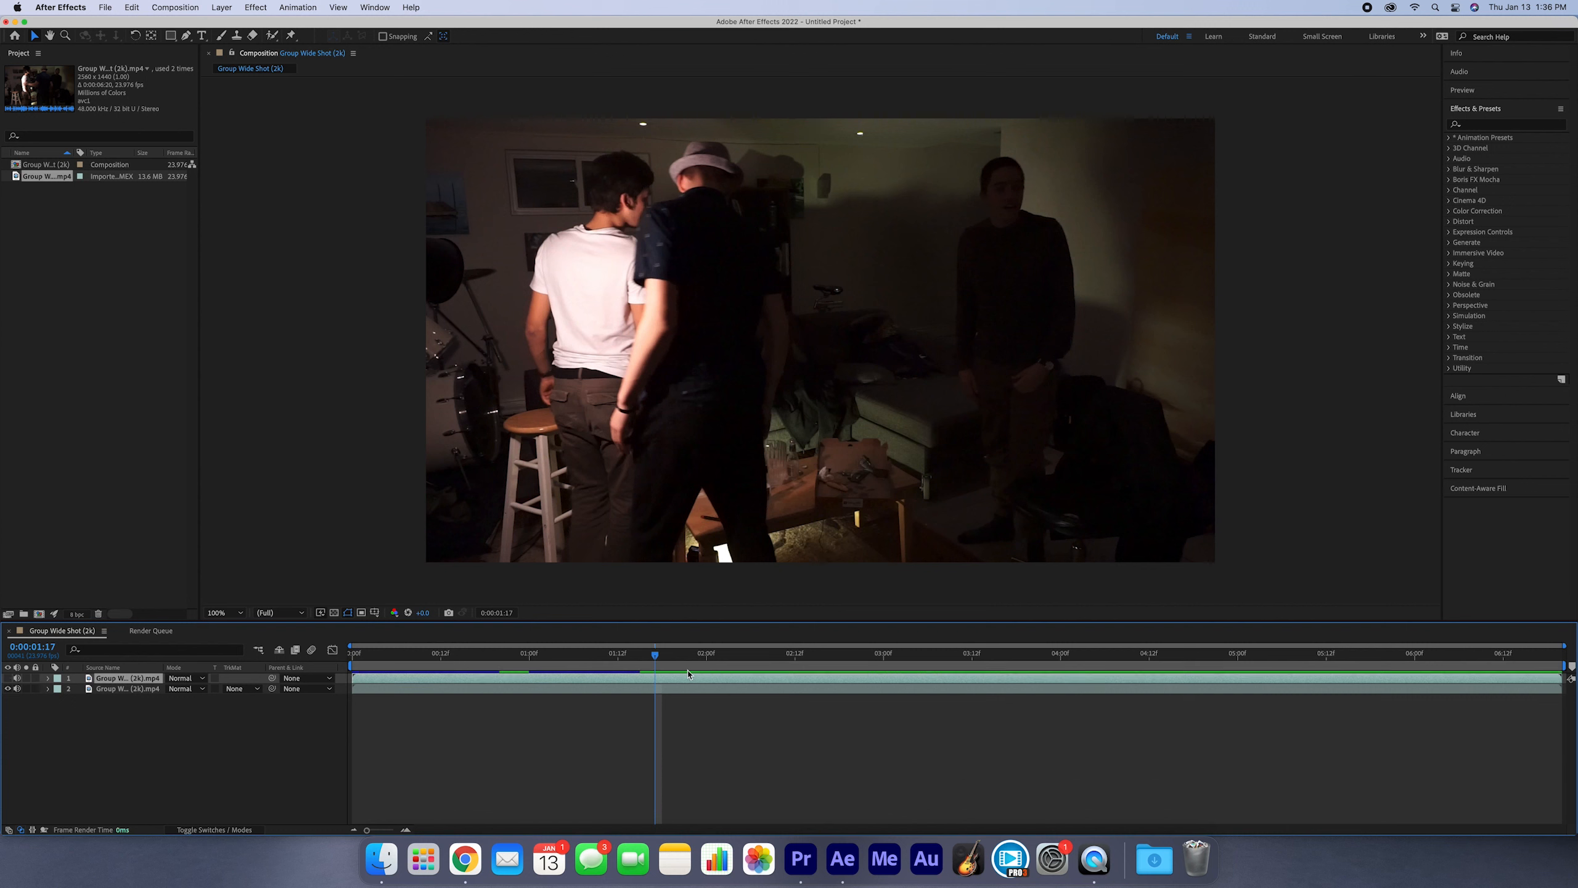
Trim the start of the lower footage layer to 0:00:01:15.
{"action": "left_click", "coordinate": [535, 669]}
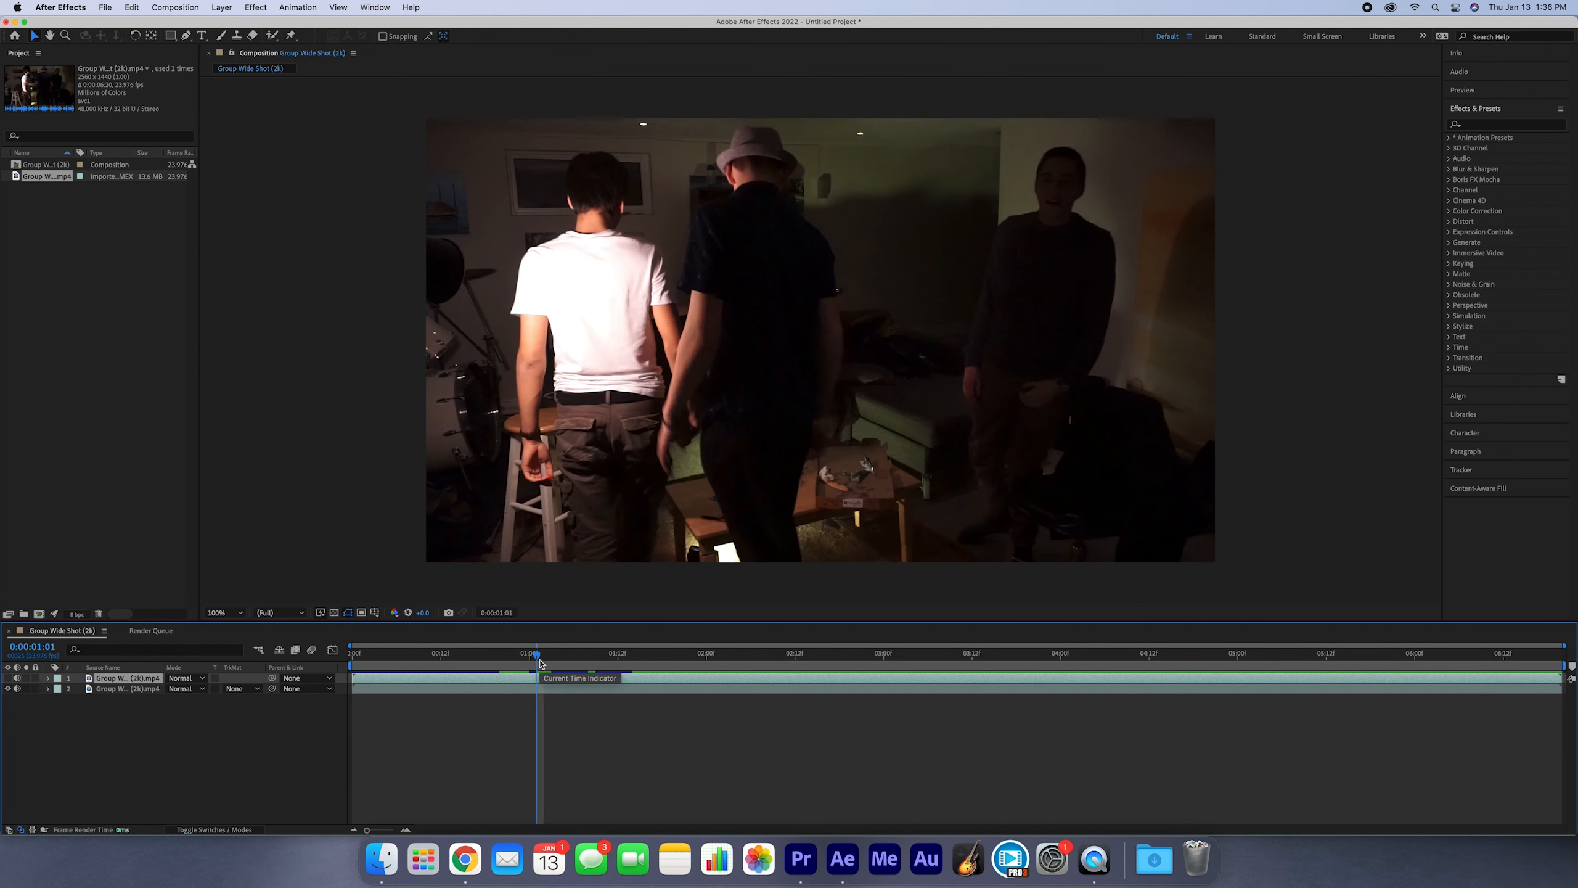
{"action": "left_click_drag", "start_coordinate": [540, 663], "coordinate": [640, 683]}
{"action": "left_click", "coordinate": [640, 688]}
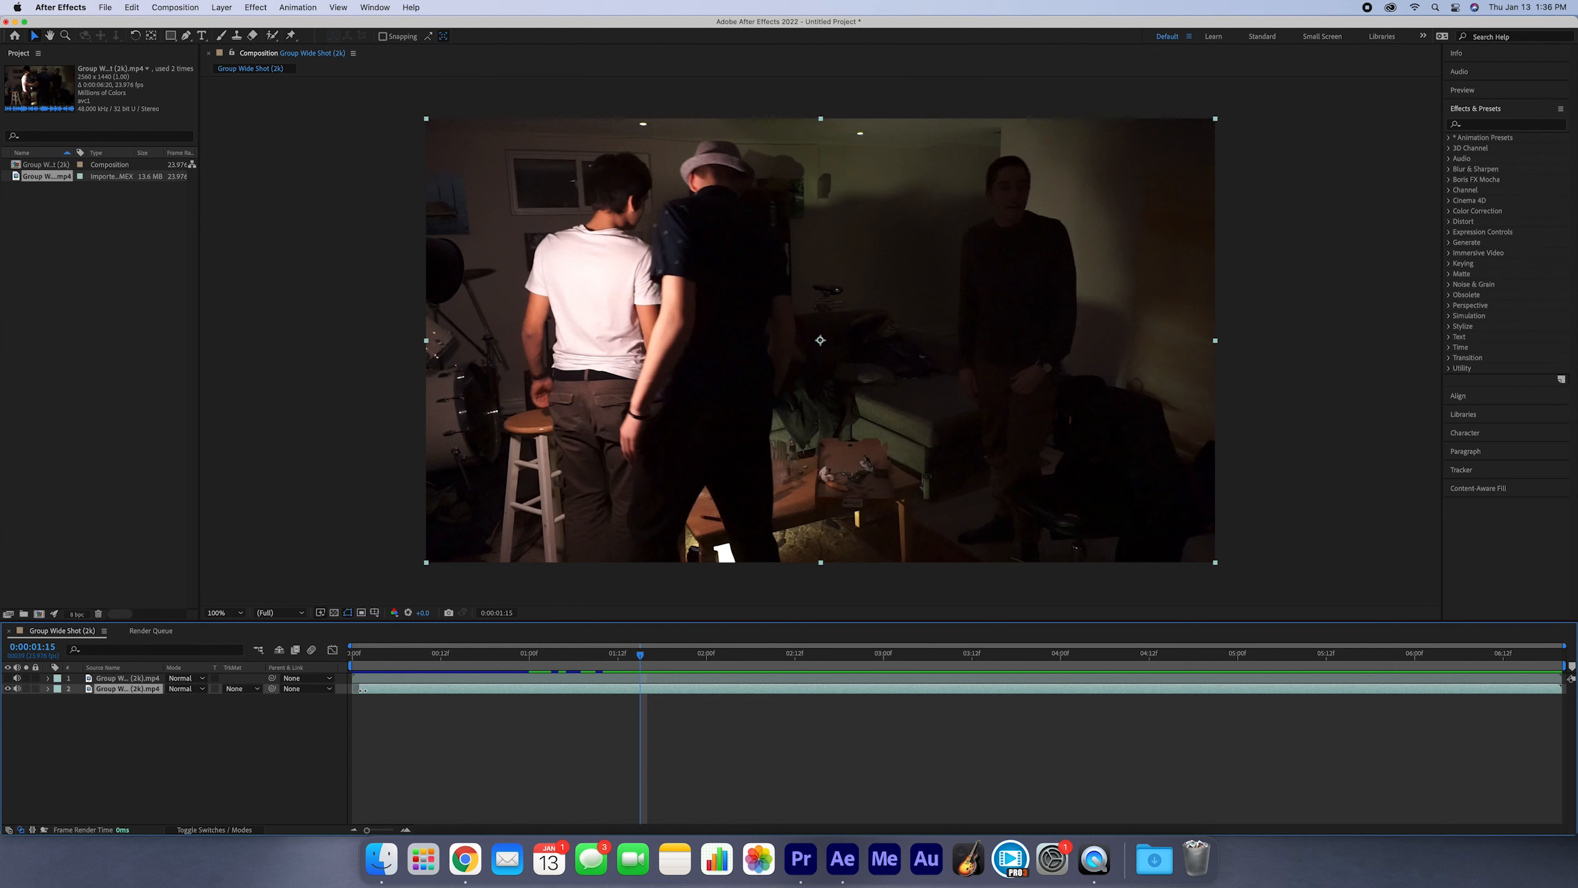
{"action": "left_click_drag", "start_coordinate": [363, 688], "coordinate": [640, 689]}
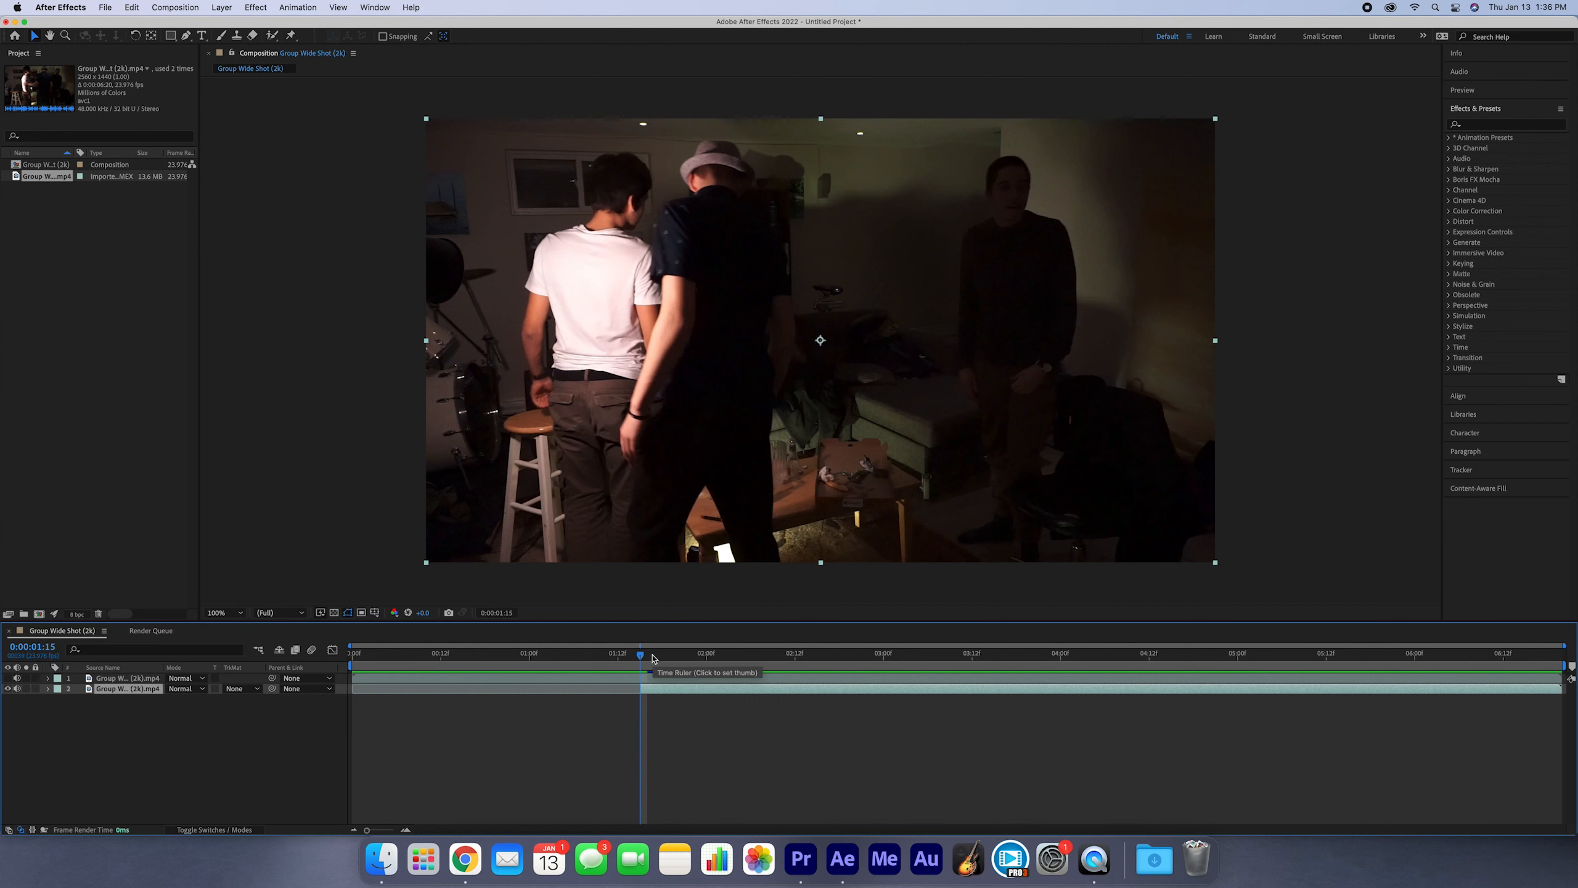
Split the lower footage layer at 0:00:03:10 and delete the portion after the split.
{"action": "key", "text": "space"}
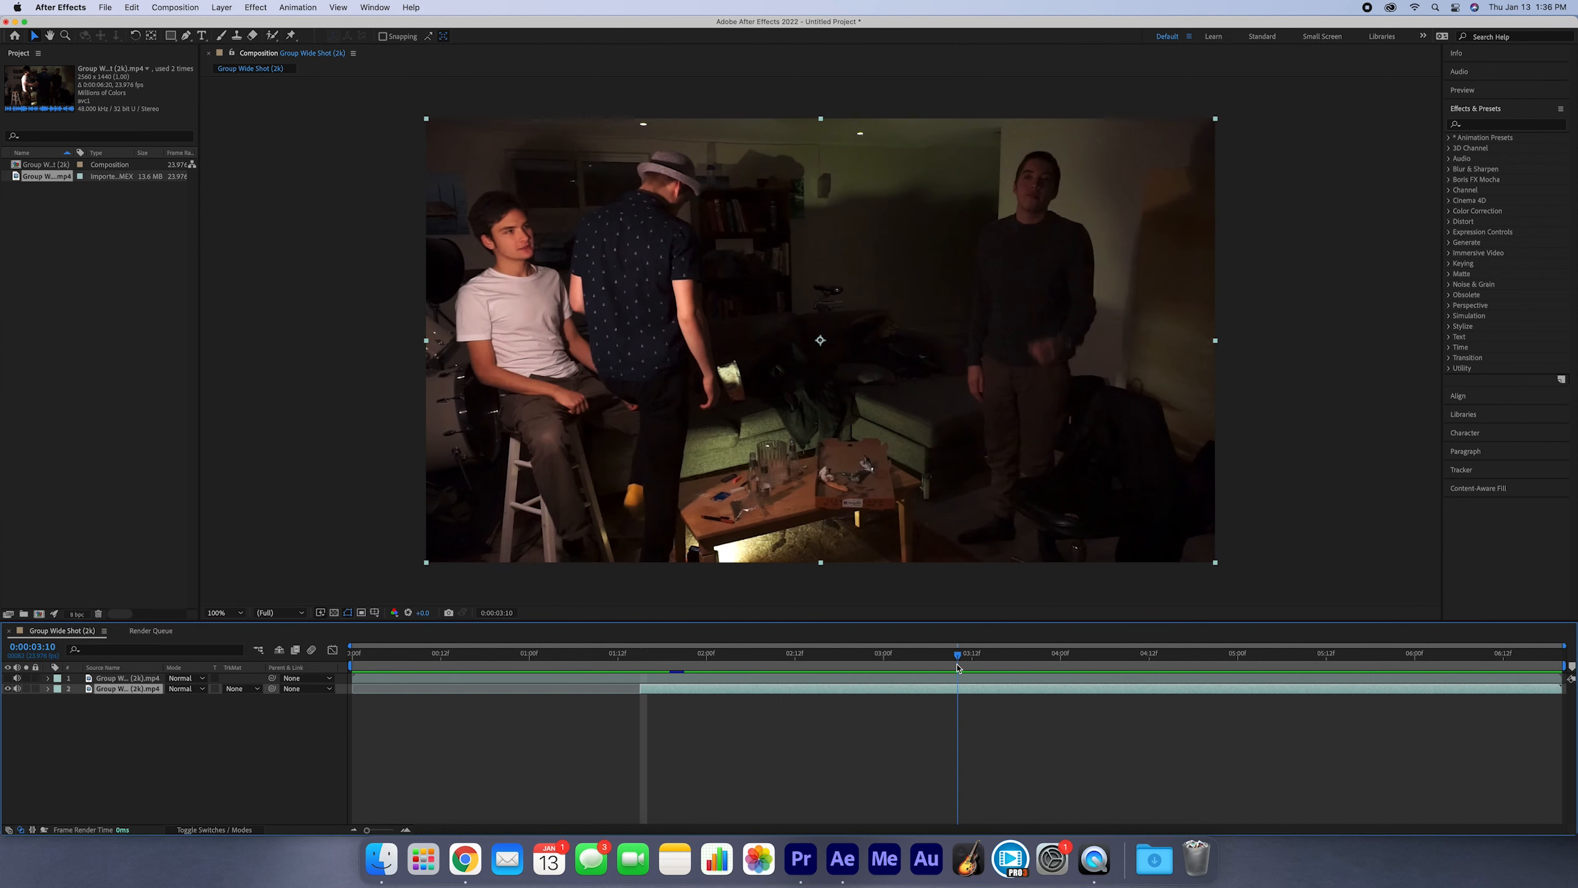
{"action": "mouse_move", "coordinate": [1564, 688]}
{"action": "left_mouse_down"}
{"action": "mouse_move", "coordinate": [953, 689]}
{"action": "mouse_move", "coordinate": [1564, 700]}
{"action": "left_mouse_up"}
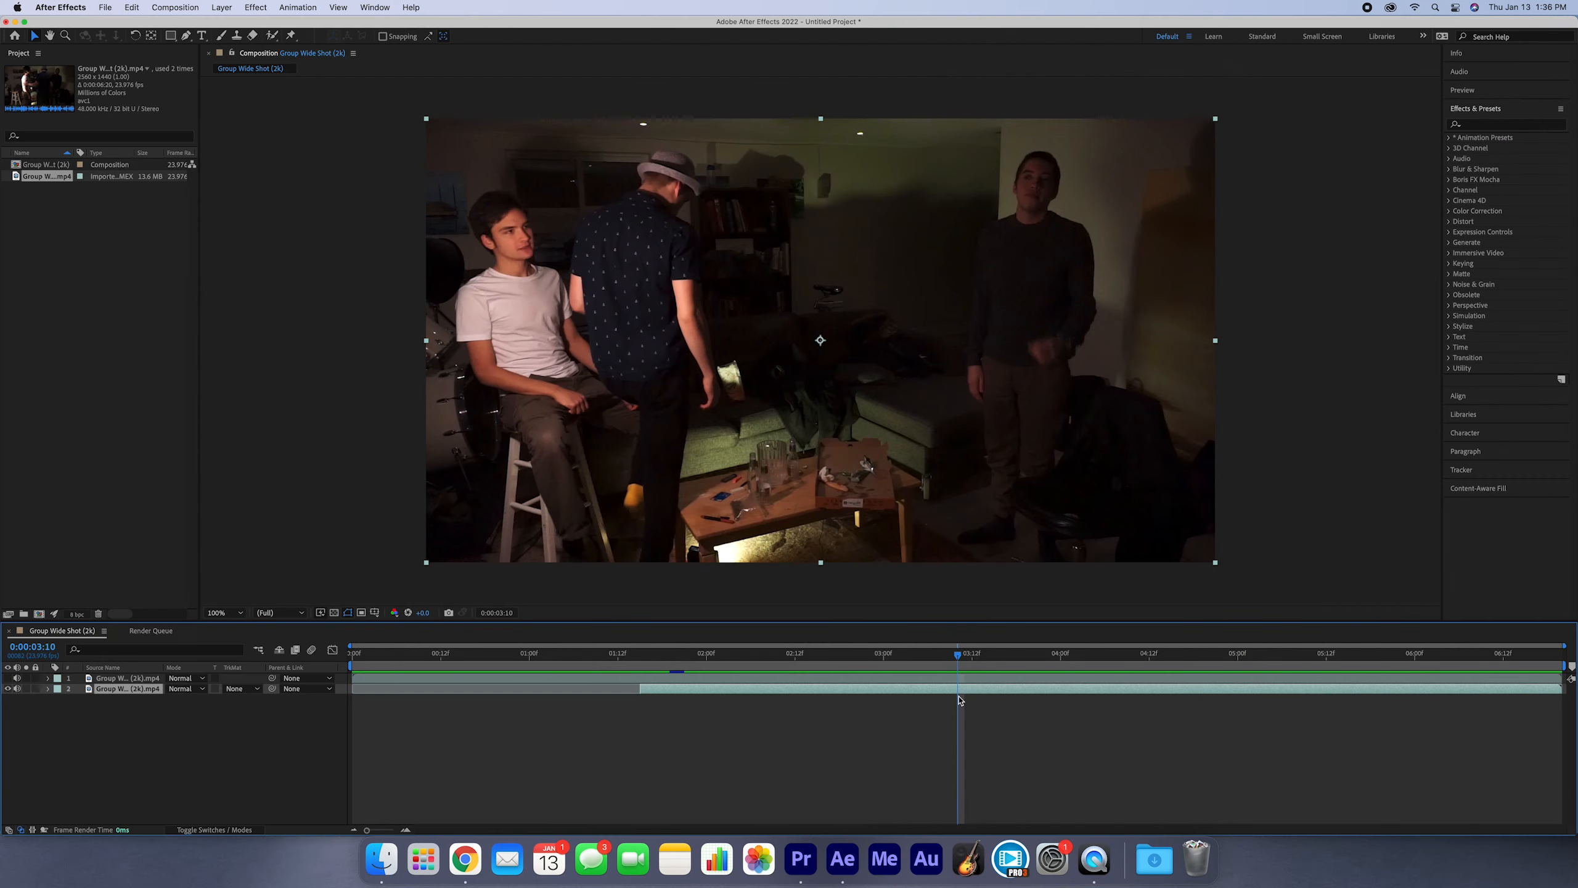
{"action": "left_click", "coordinate": [132, 7]}
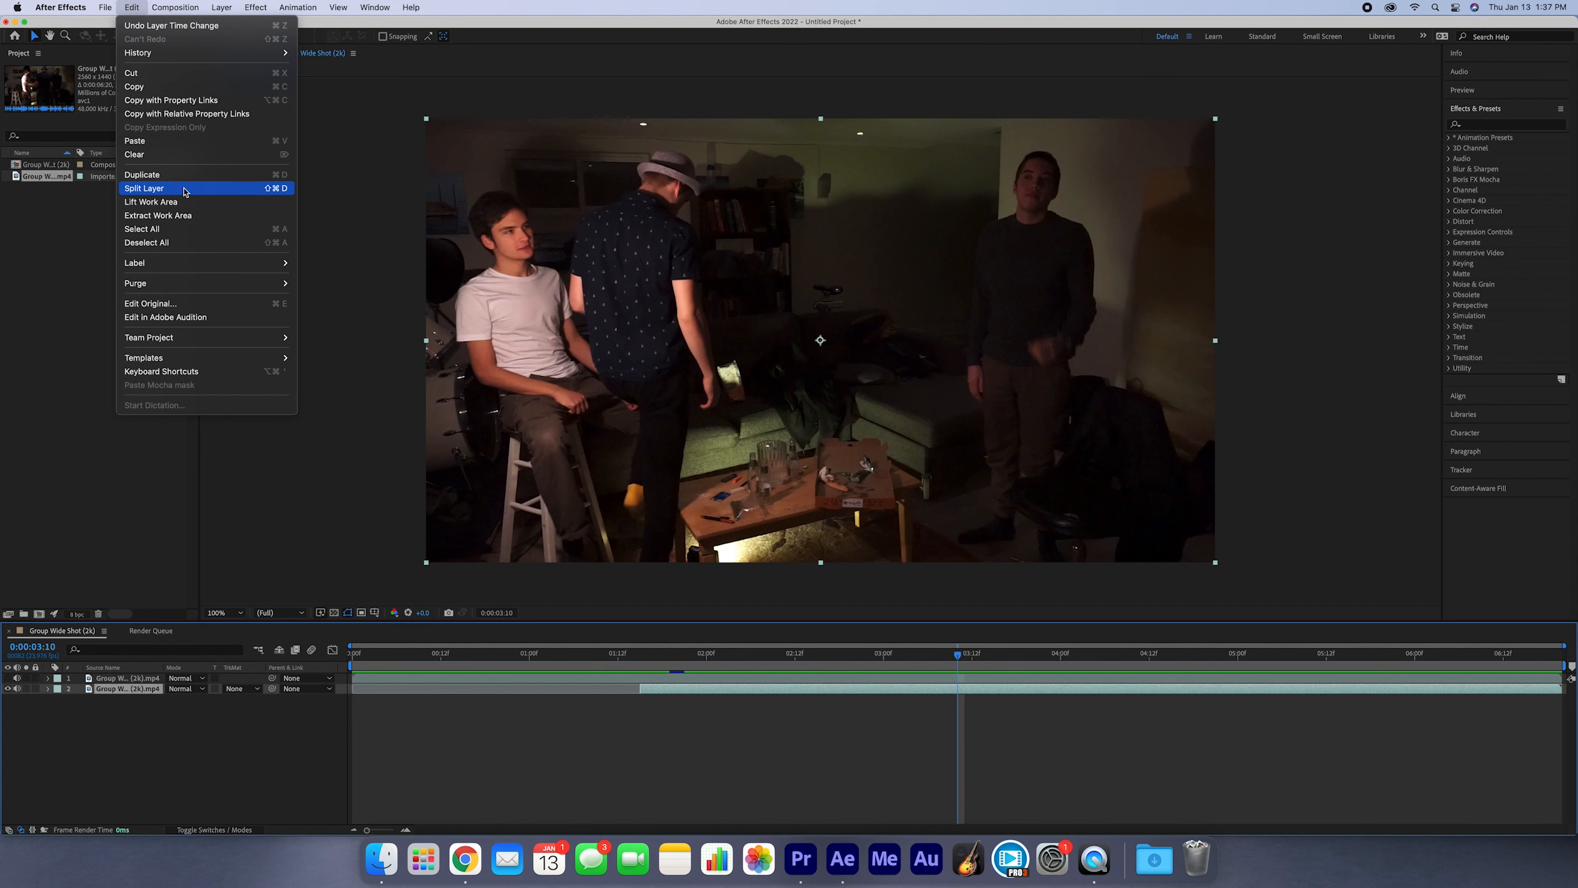
{"action": "left_click", "coordinate": [184, 189]}
{"action": "key", "text": "Delete"}
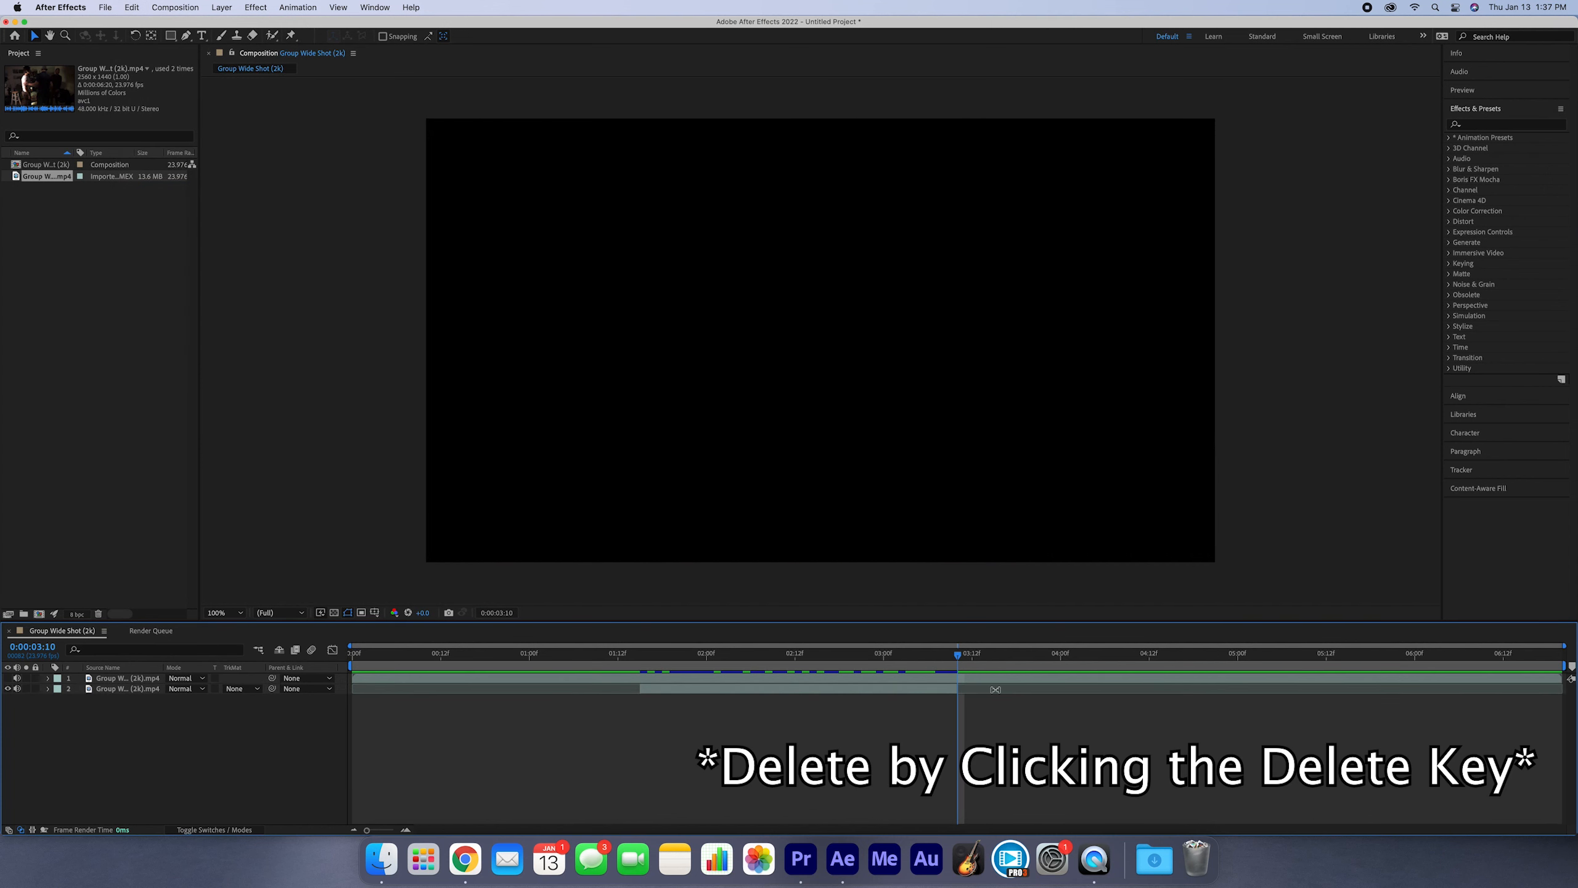
Show the top footage layer again, split it at 0:00:03:06 and delete the portion before the split.
{"action": "left_click", "coordinate": [8, 678]}
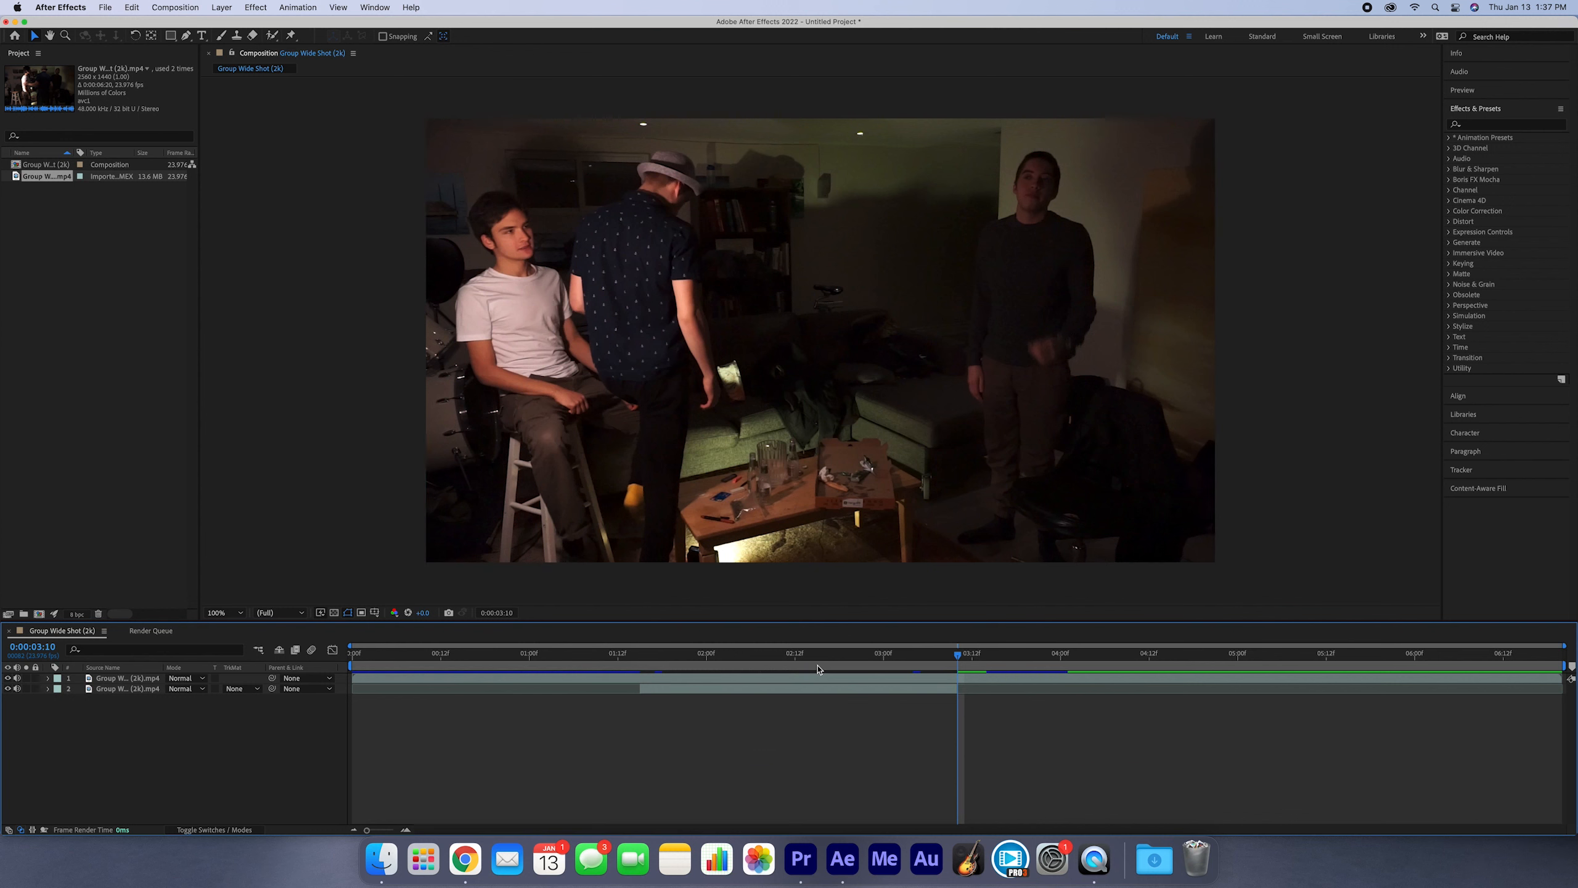
{"action": "left_click_drag", "start_coordinate": [860, 660], "coordinate": [927, 674]}
{"action": "left_click", "coordinate": [926, 680]}
{"action": "left_click", "coordinate": [131, 8]}
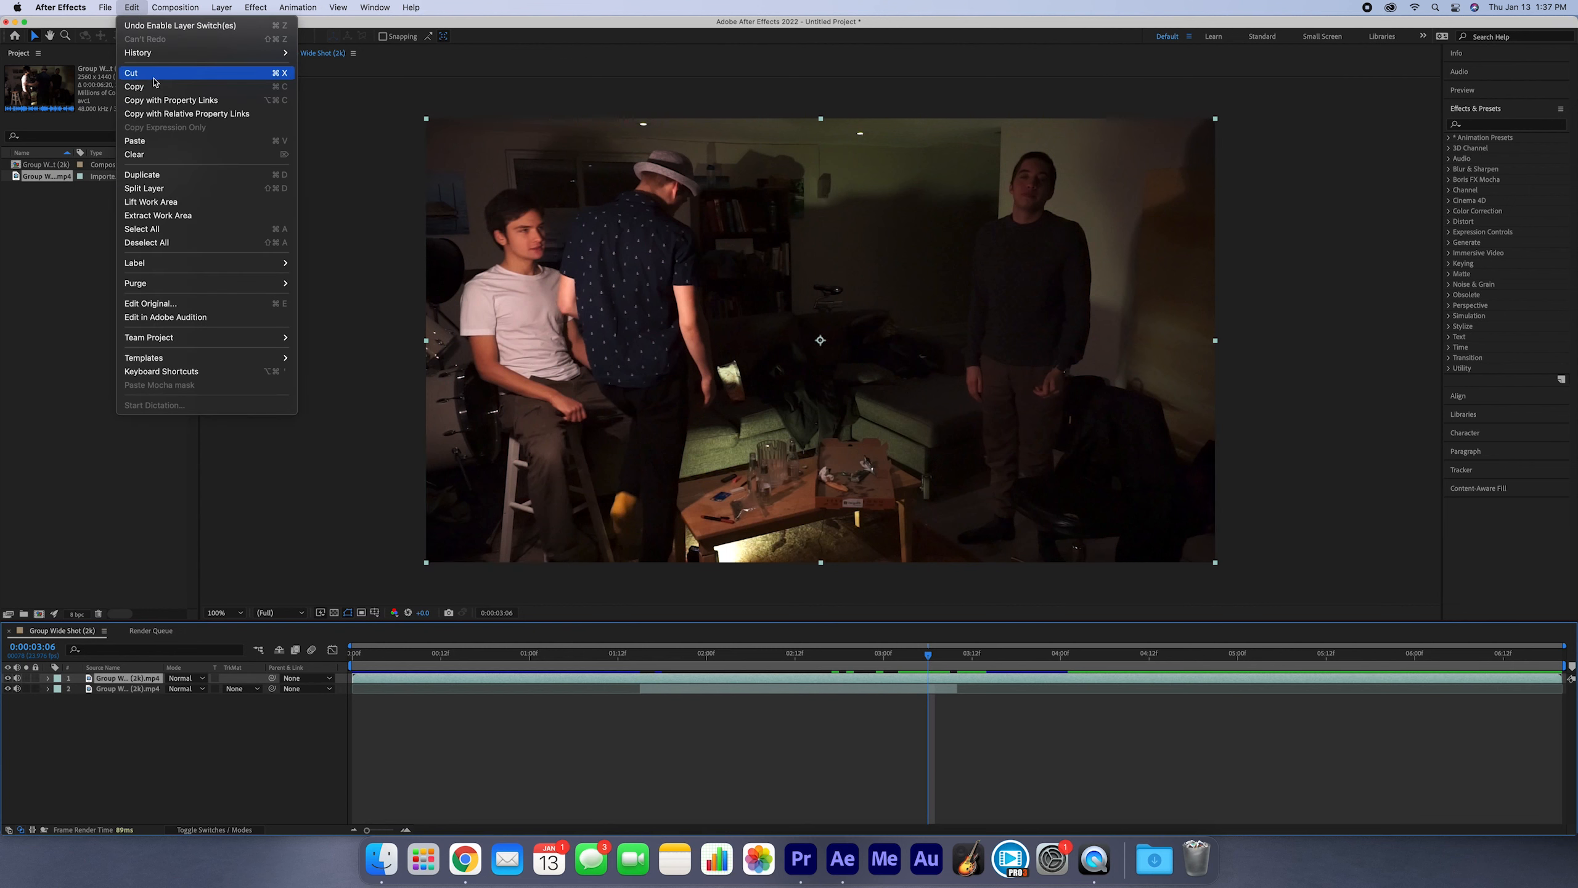
{"action": "left_click", "coordinate": [180, 188]}
{"action": "key", "text": "Delete"}
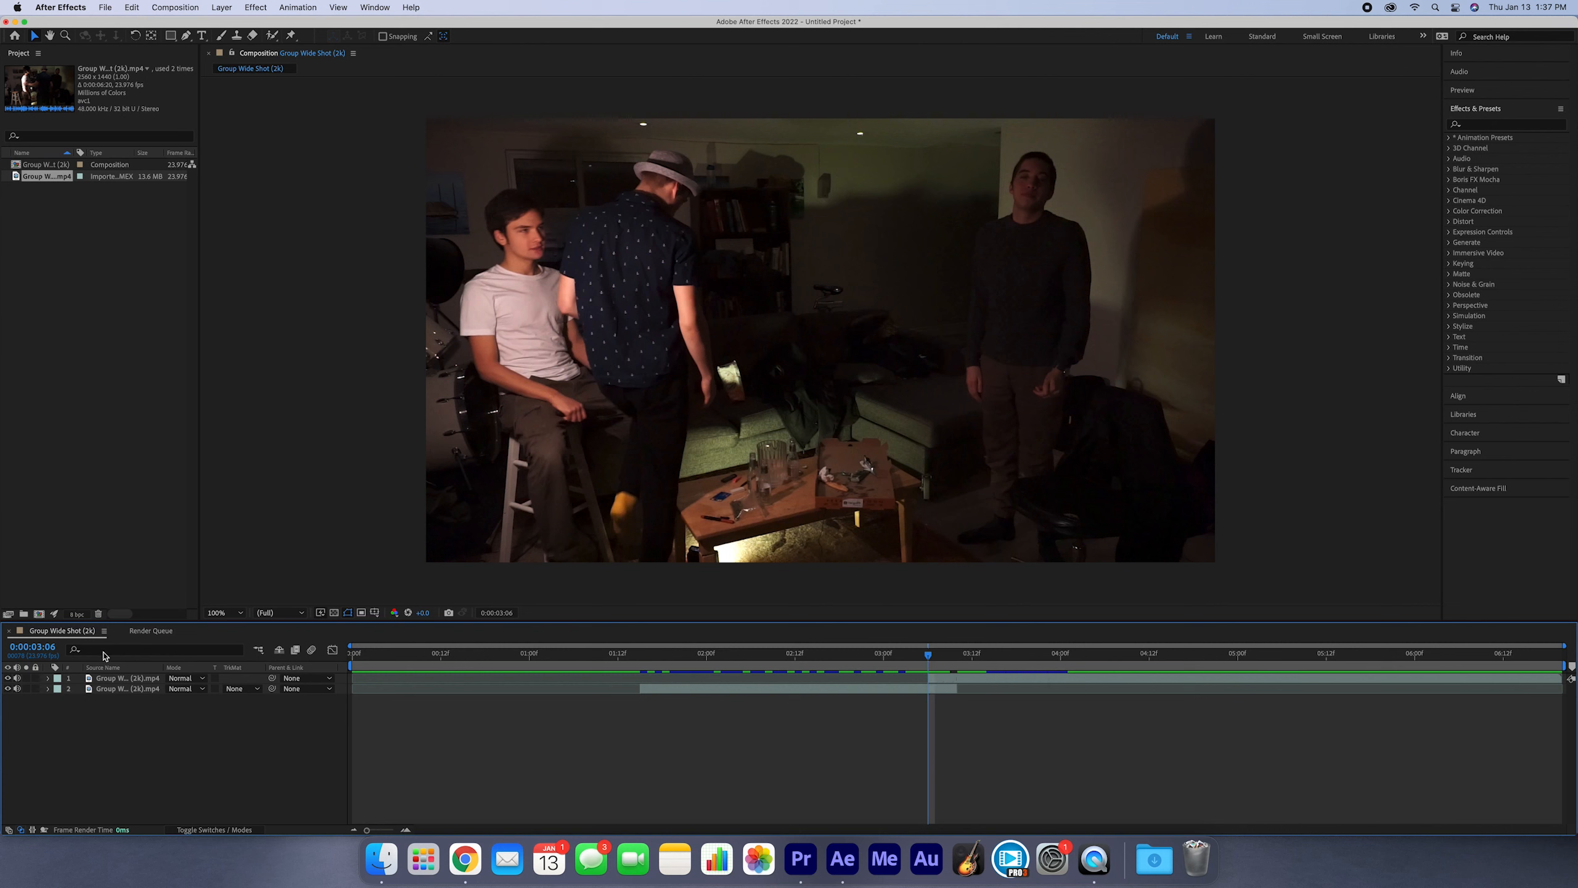
Split the top footage layer at 0:00:05:01.
{"action": "left_click", "coordinate": [38, 648]}
{"action": "type", "text": "5:01"}
{"action": "key", "text": "Return"}
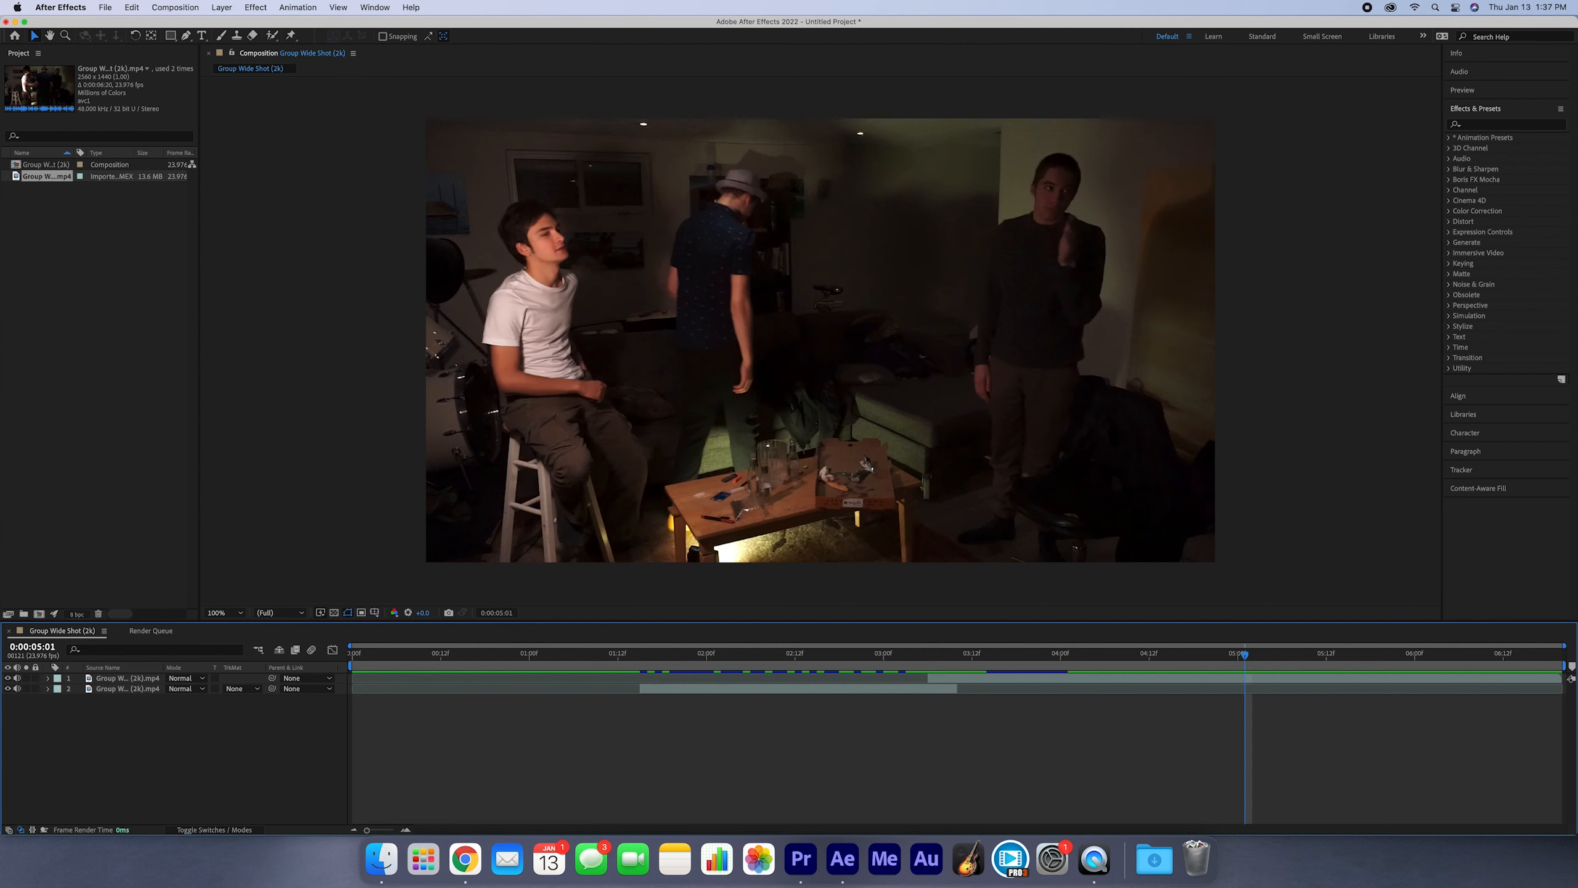
{"action": "left_click", "coordinate": [1270, 679]}
{"action": "key", "text": "super+shift+d"}
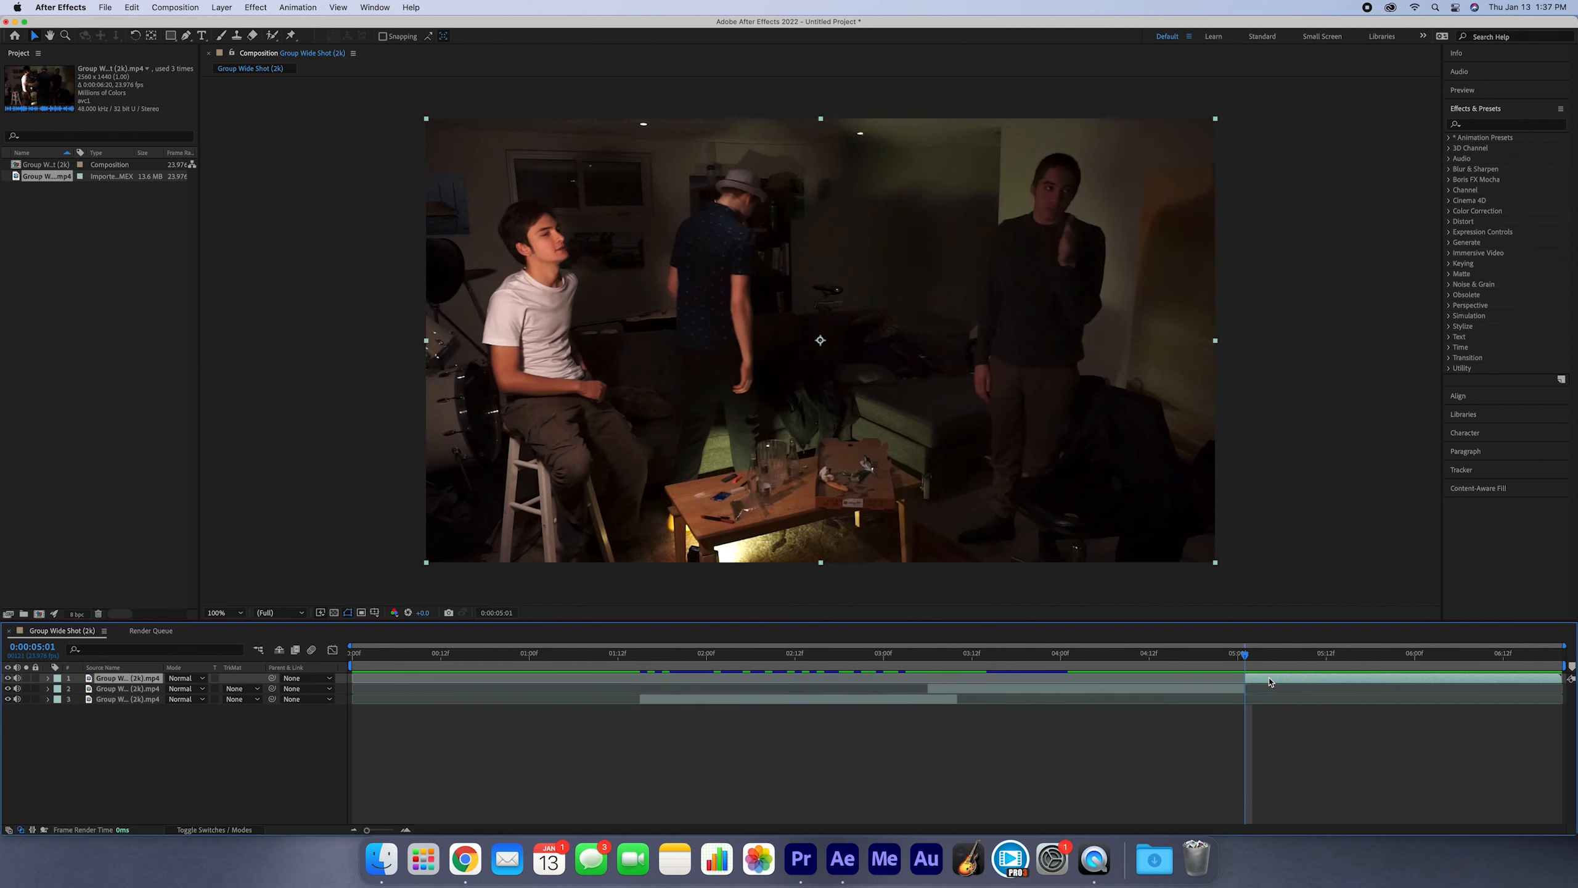
Delete the top footage layer's portion after the split and slide the remaining segment to start together with the lower layer.
{"action": "key", "text": "Delete"}
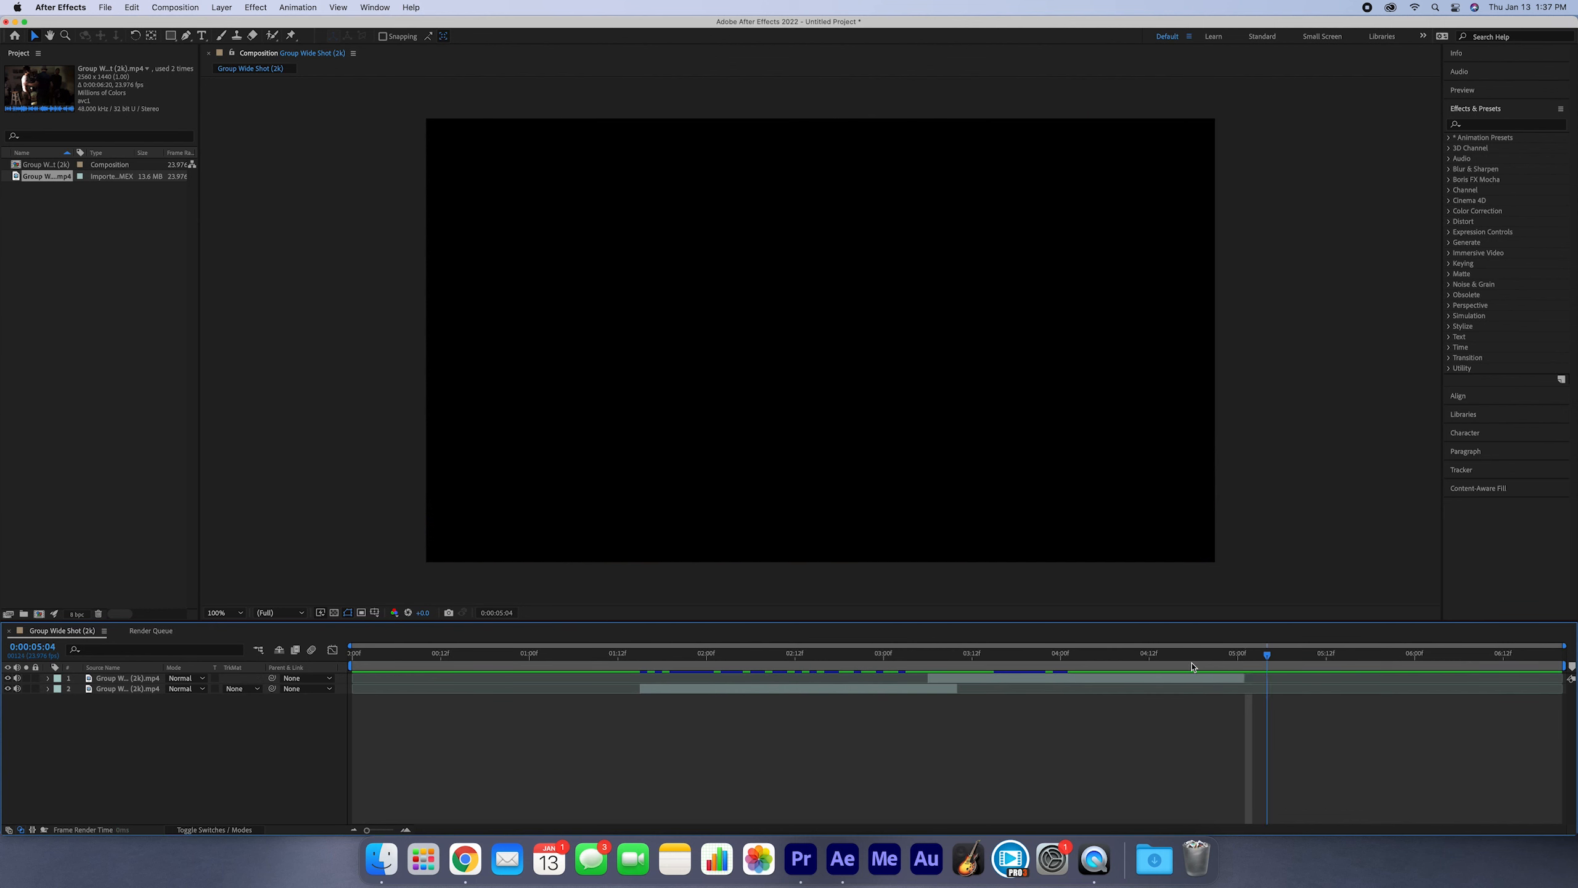
{"action": "left_click", "coordinate": [898, 653]}
{"action": "left_click", "coordinate": [978, 653]}
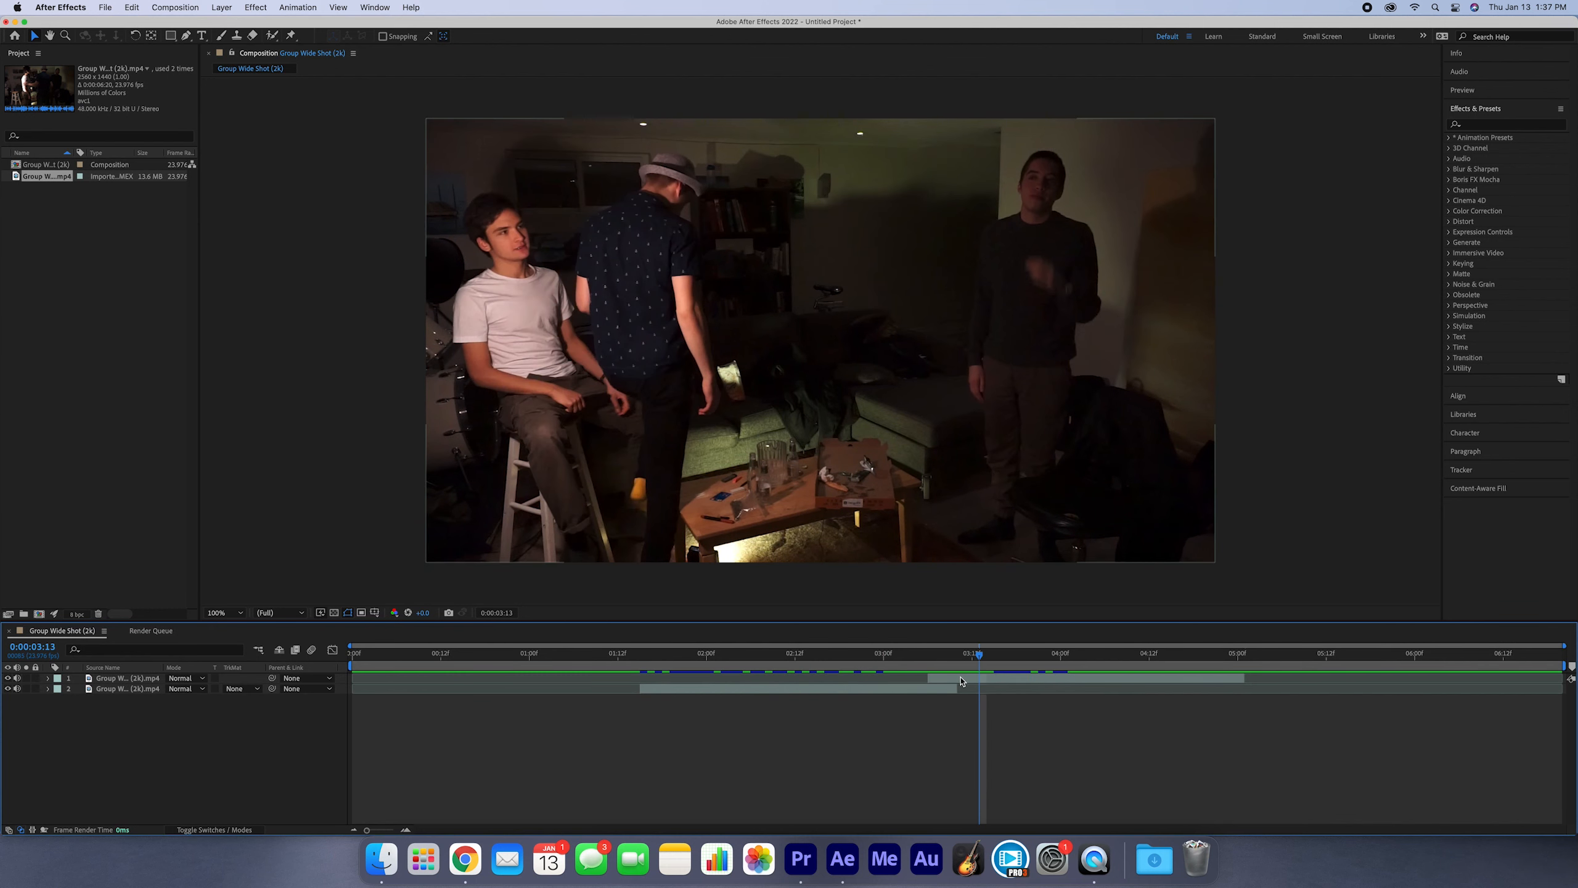
{"action": "left_click_drag", "start_coordinate": [964, 680], "coordinate": [552, 732]}
Set the composition's work area to span exactly the two aligned footage segments and preview it.
{"action": "left_click_drag", "start_coordinate": [350, 665], "coordinate": [639, 668]}
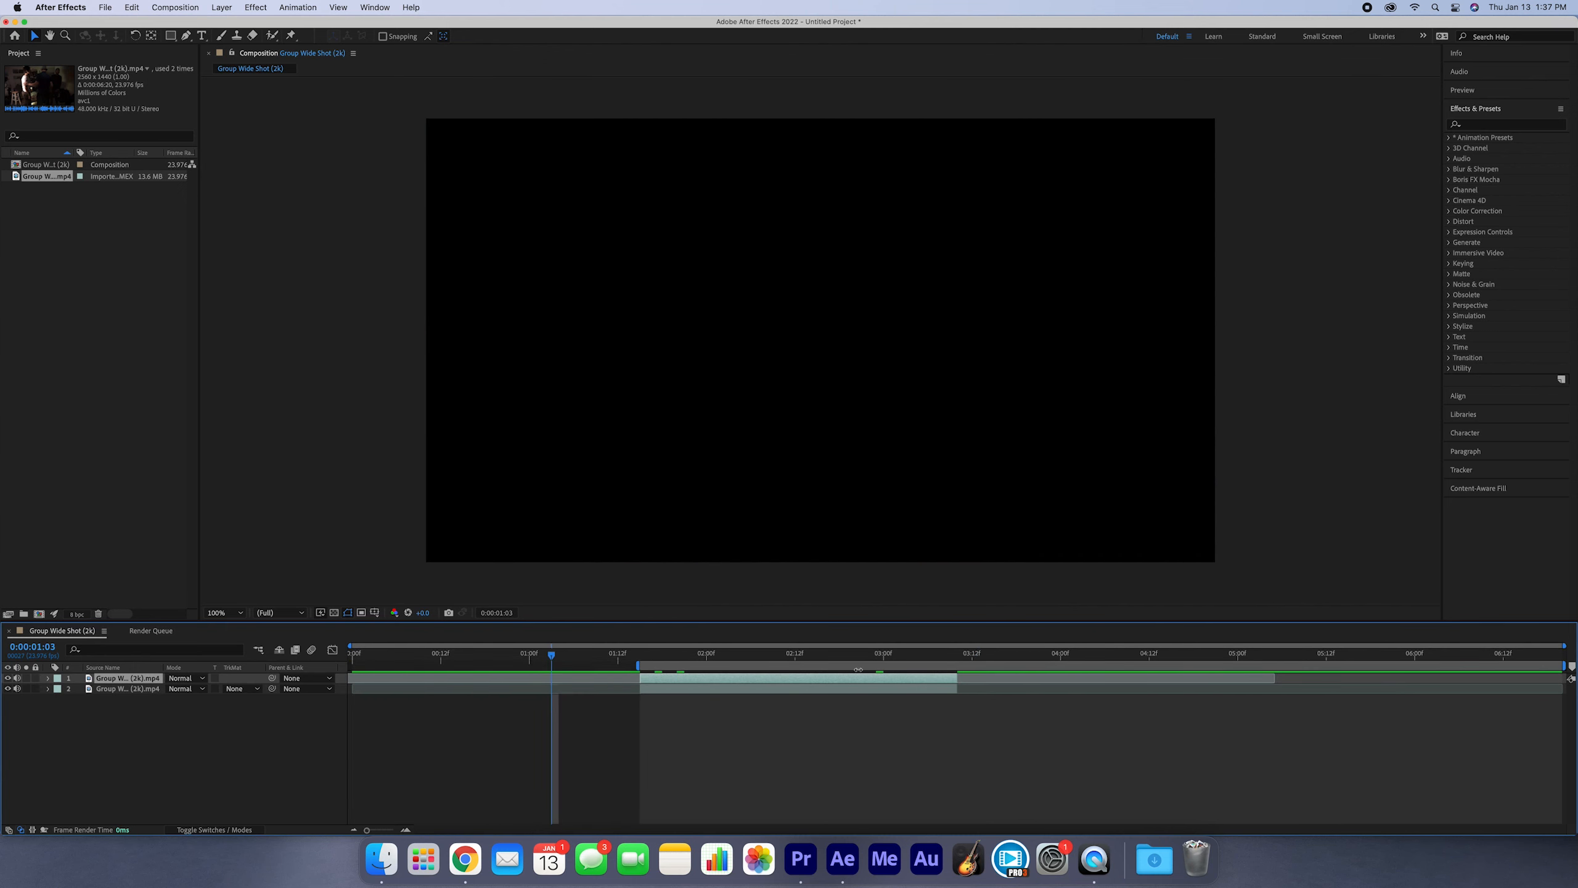
{"action": "left_click_drag", "start_coordinate": [1567, 667], "coordinate": [959, 667]}
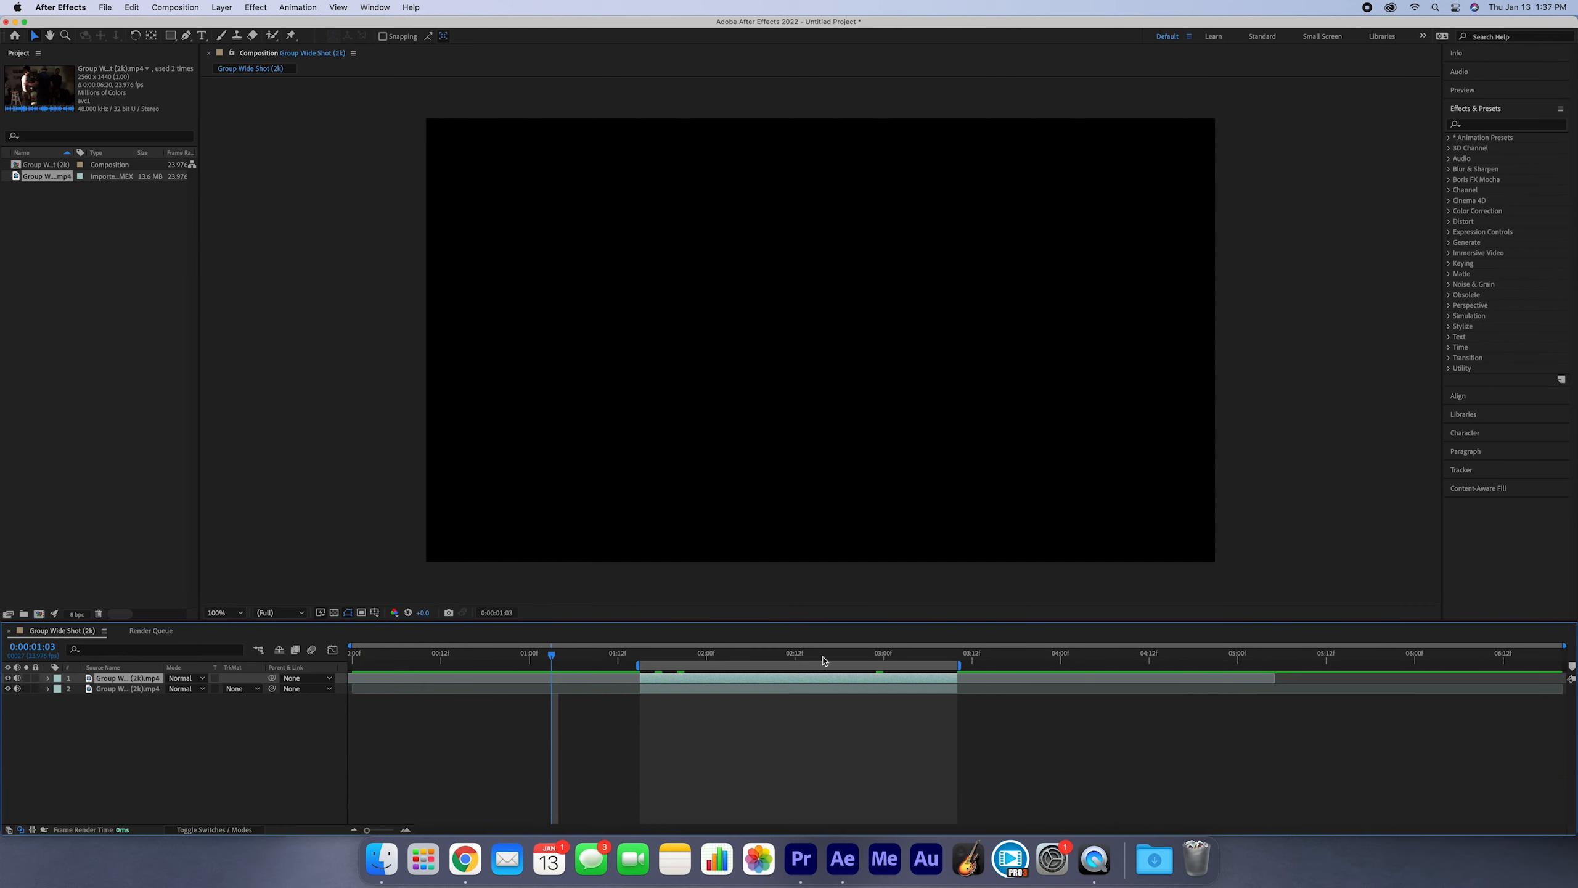
{"action": "left_click_drag", "start_coordinate": [587, 667], "coordinate": [1120, 662]}
{"action": "mouse_move", "coordinate": [963, 667]}
{"action": "left_mouse_down"}
{"action": "mouse_move", "coordinate": [1561, 667]}
{"action": "mouse_move", "coordinate": [950, 668]}
{"action": "left_mouse_up"}
{"action": "mouse_move", "coordinate": [909, 668]}
{"action": "left_mouse_down"}
{"action": "mouse_move", "coordinate": [929, 669]}
{"action": "mouse_move", "coordinate": [908, 669]}
{"action": "left_mouse_up"}
{"action": "key", "text": "space"}
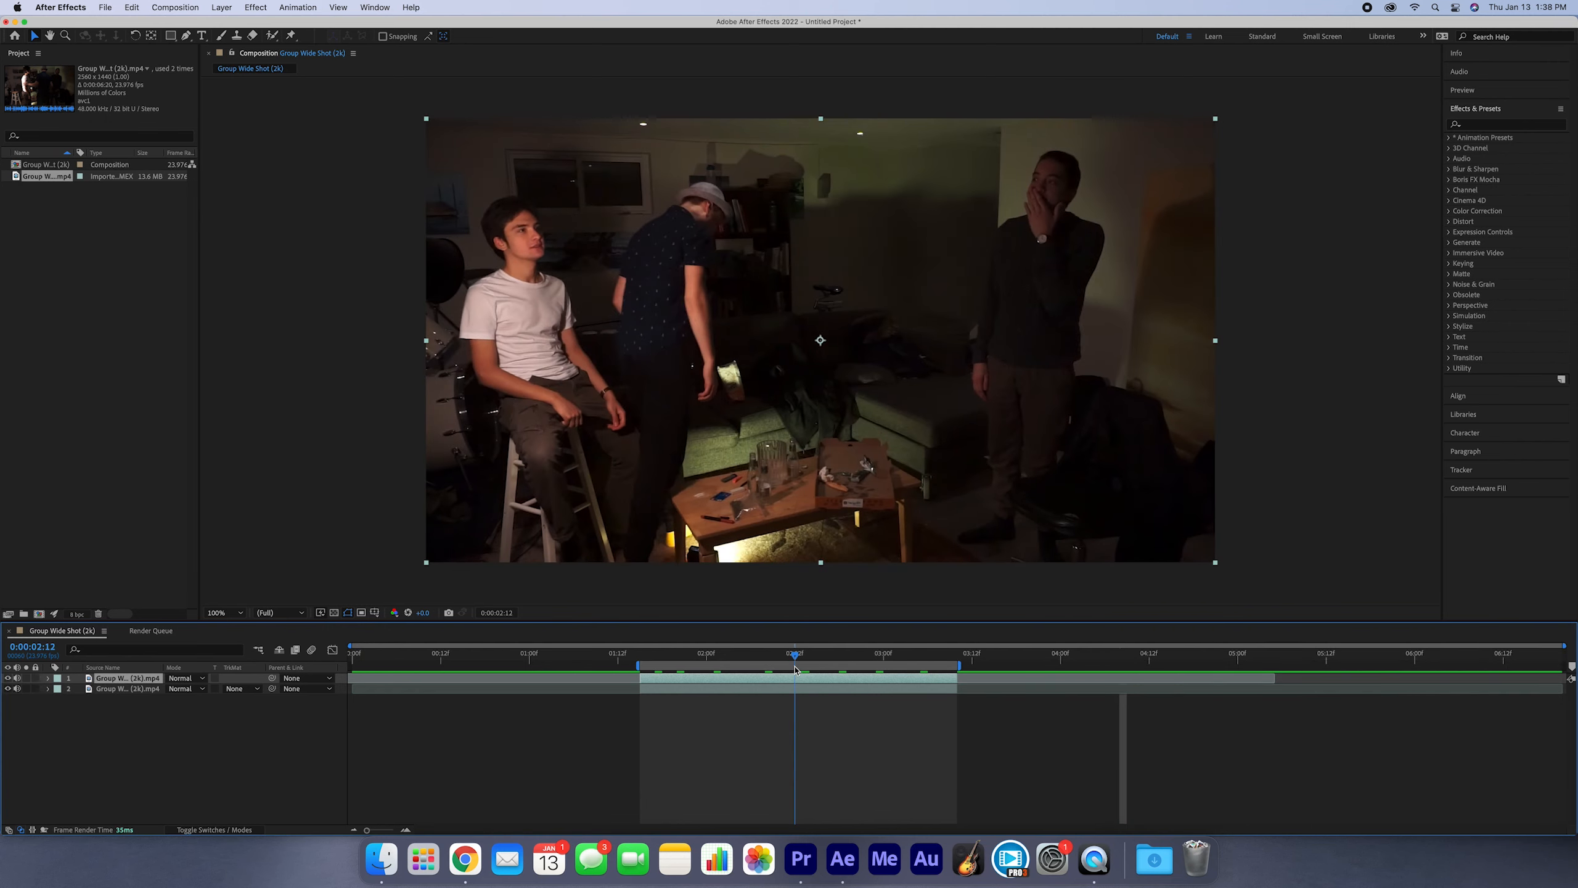
{"action": "mouse_move", "coordinate": [751, 667]}
{"action": "left_mouse_down"}
{"action": "mouse_move", "coordinate": [737, 666]}
{"action": "mouse_move", "coordinate": [753, 666]}
{"action": "left_mouse_up"}
{"action": "key", "text": "space"}
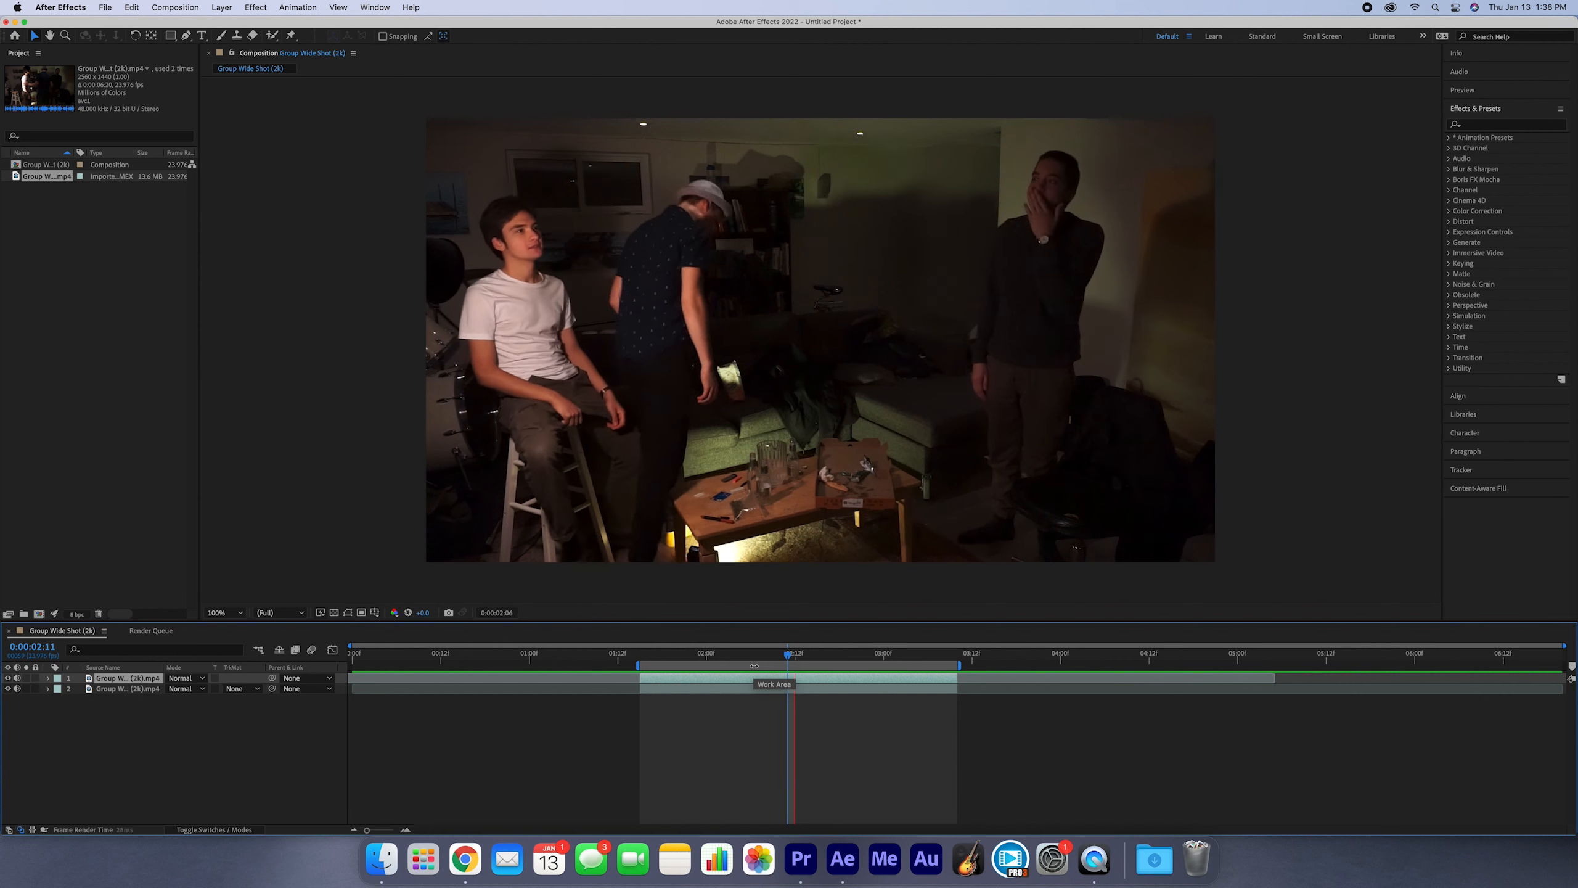
{"action": "key", "text": "shift+Home"}
{"action": "left_click_drag", "start_coordinate": [639, 655], "coordinate": [743, 708]}
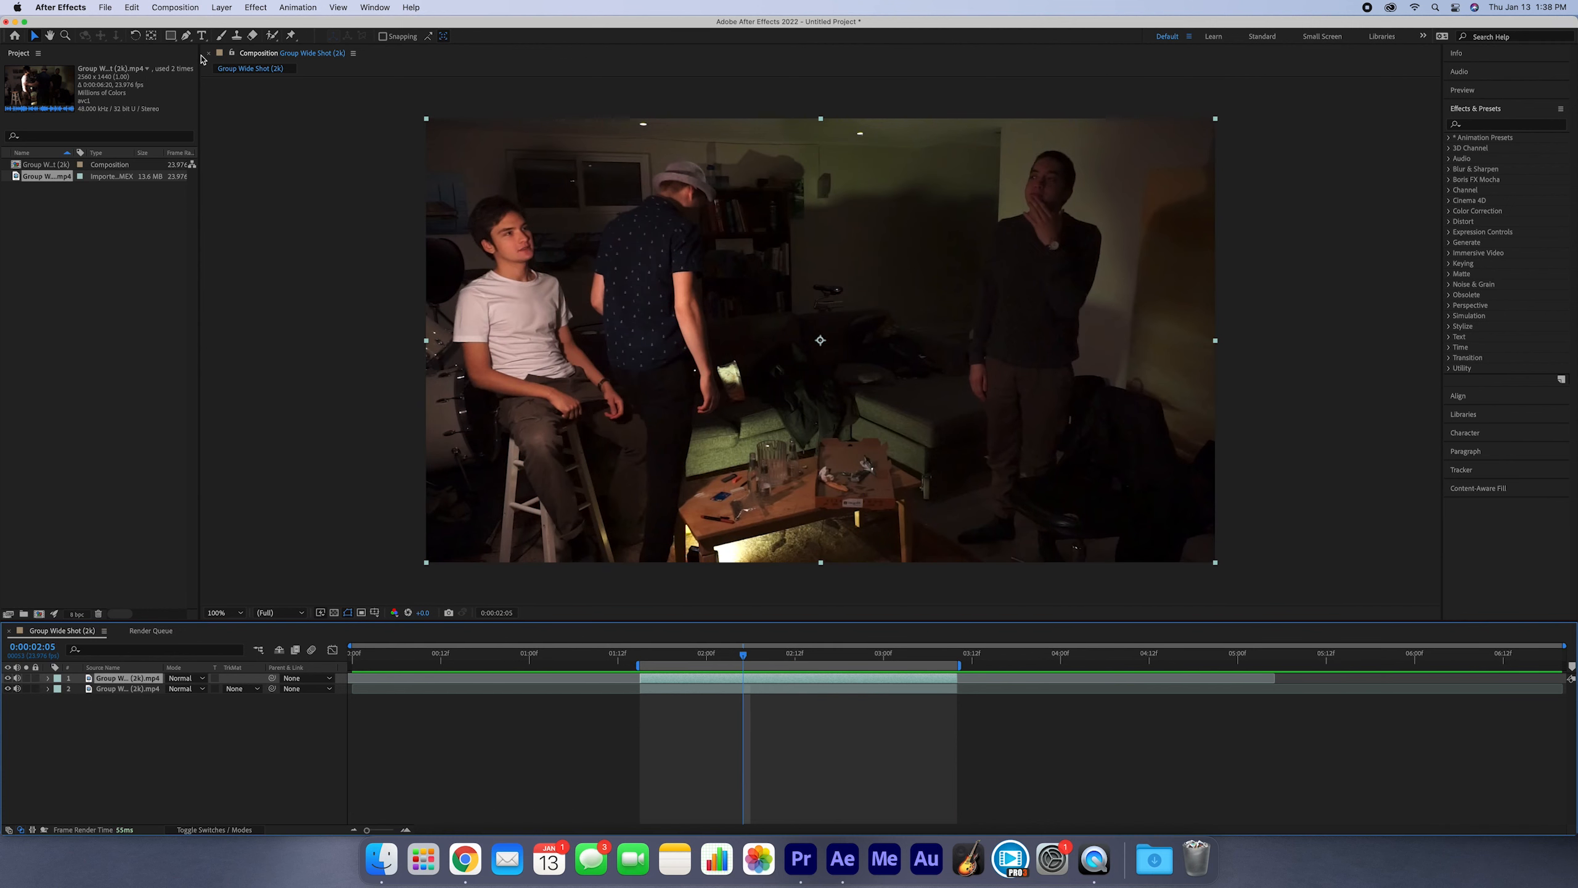
Trim the composition to the work area and scrub through the shortened timeline.
{"action": "left_click", "coordinate": [151, 7]}
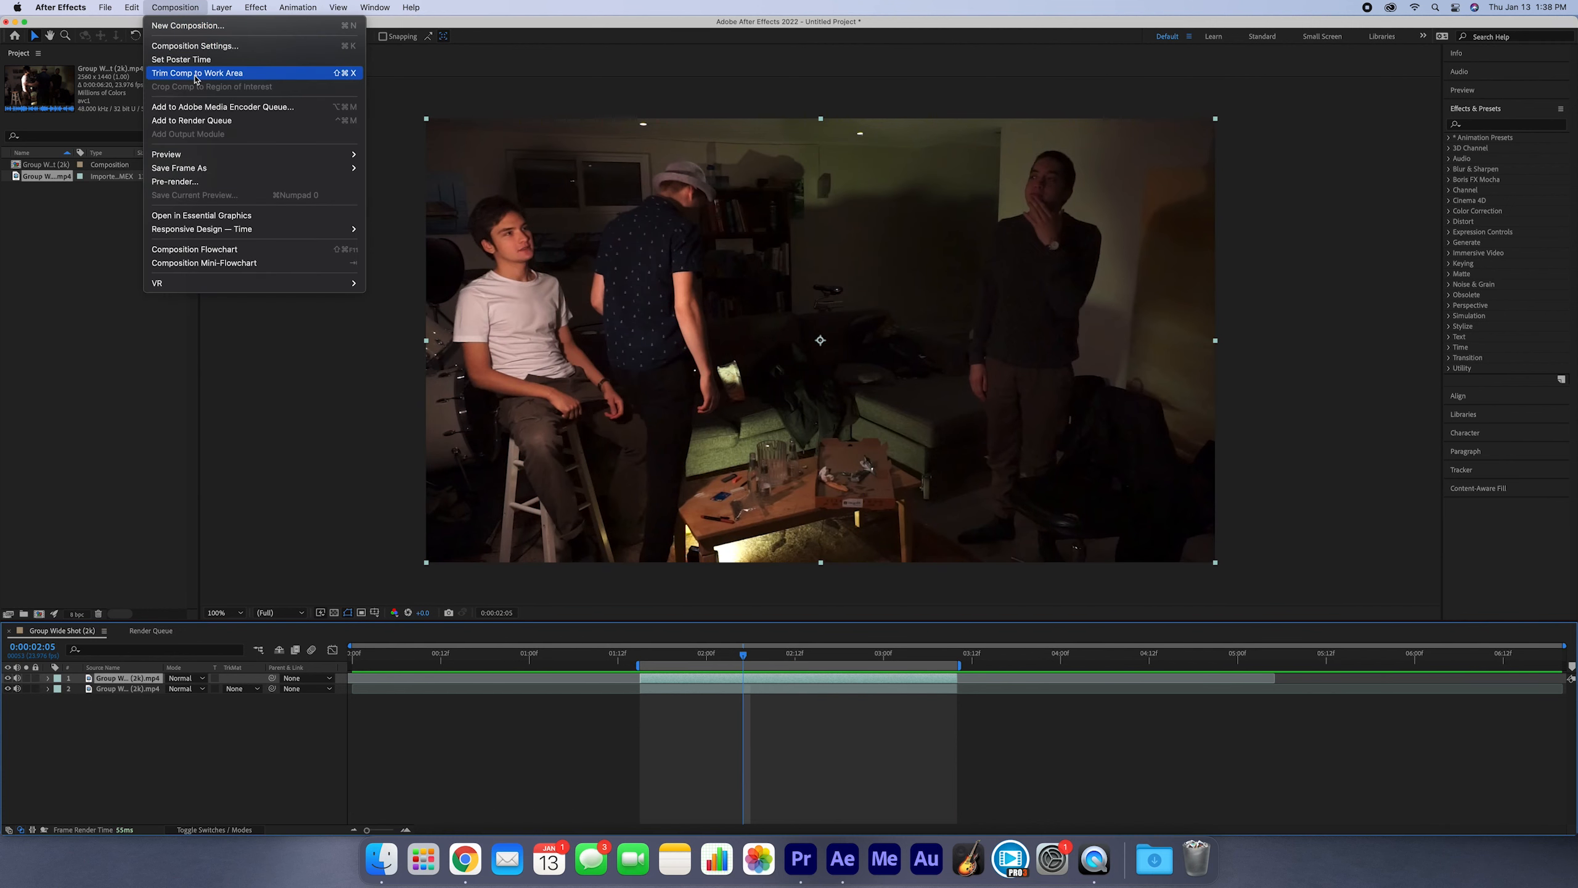
{"action": "left_click", "coordinate": [783, 722]}
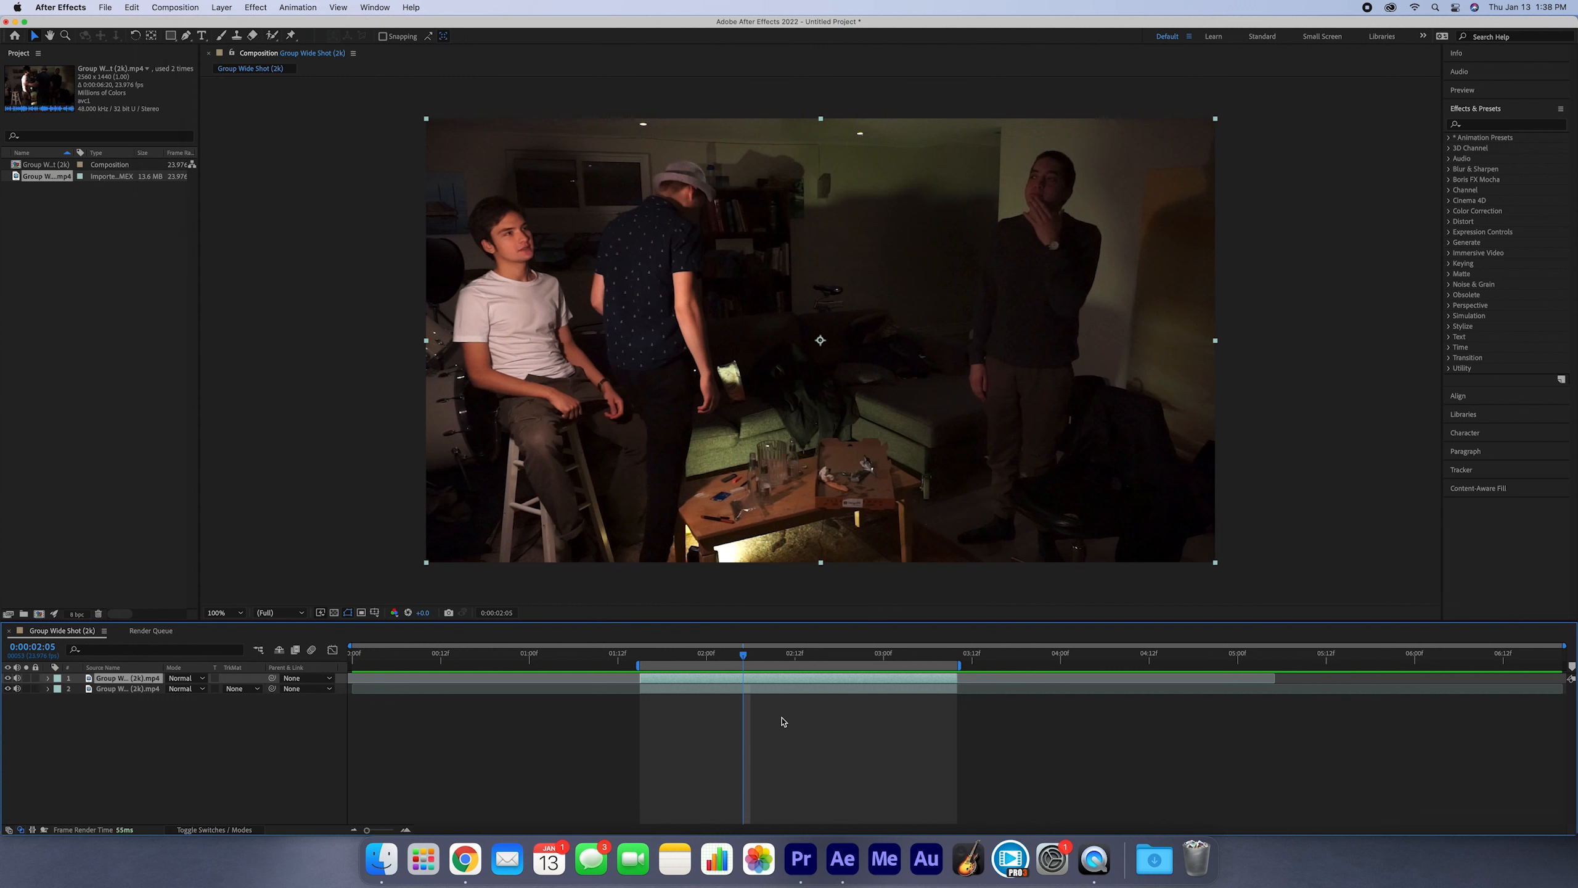
{"action": "key", "text": "super+shift+x"}
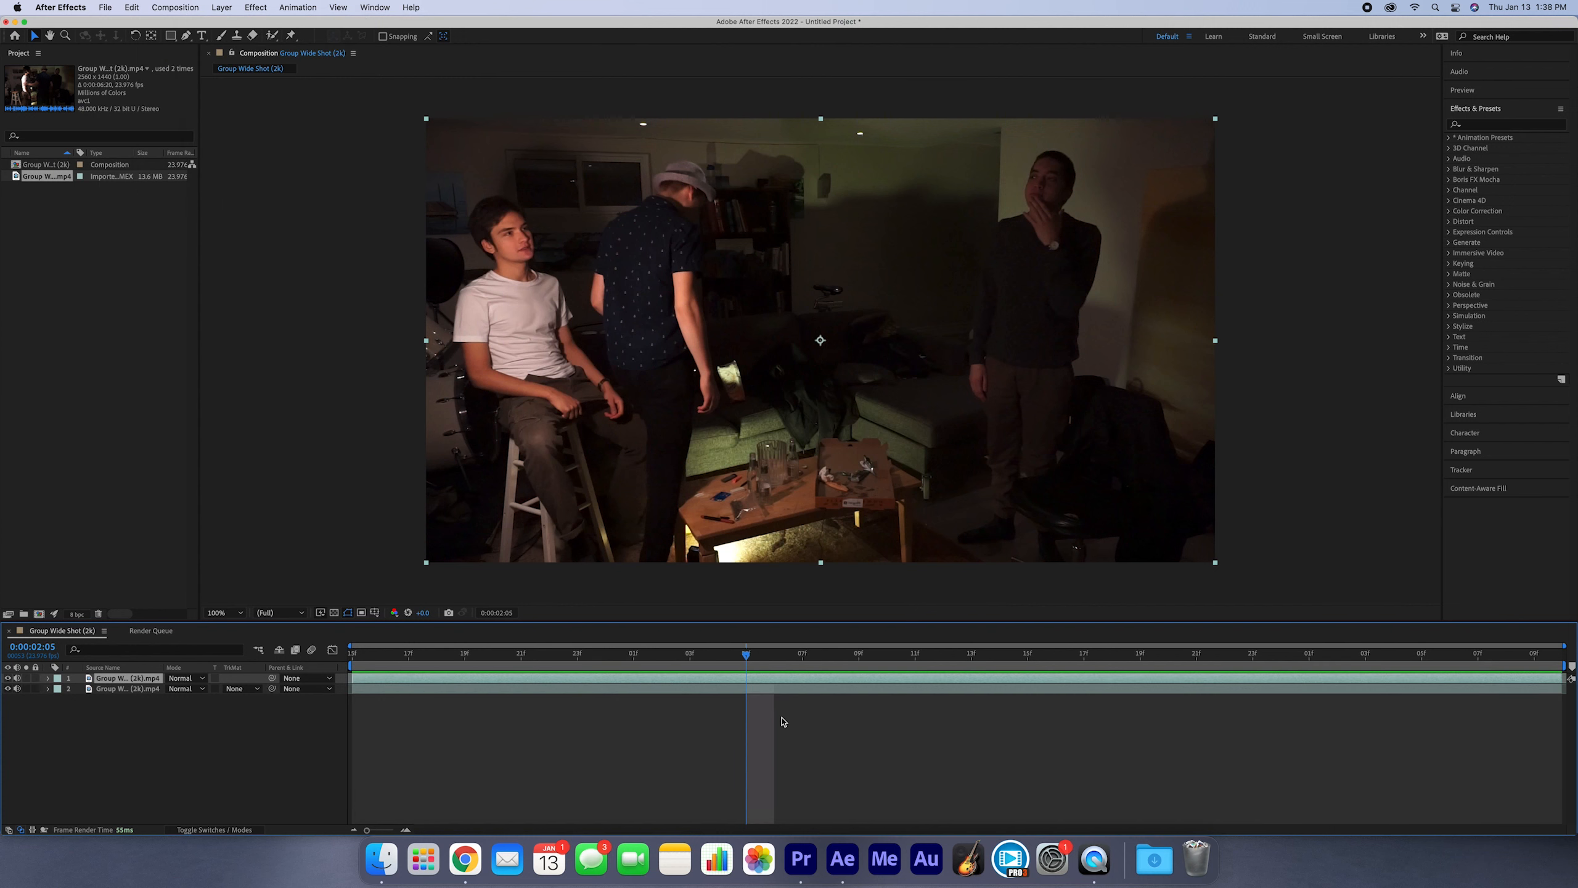
{"action": "left_click_drag", "start_coordinate": [598, 659], "coordinate": [1576, 697]}
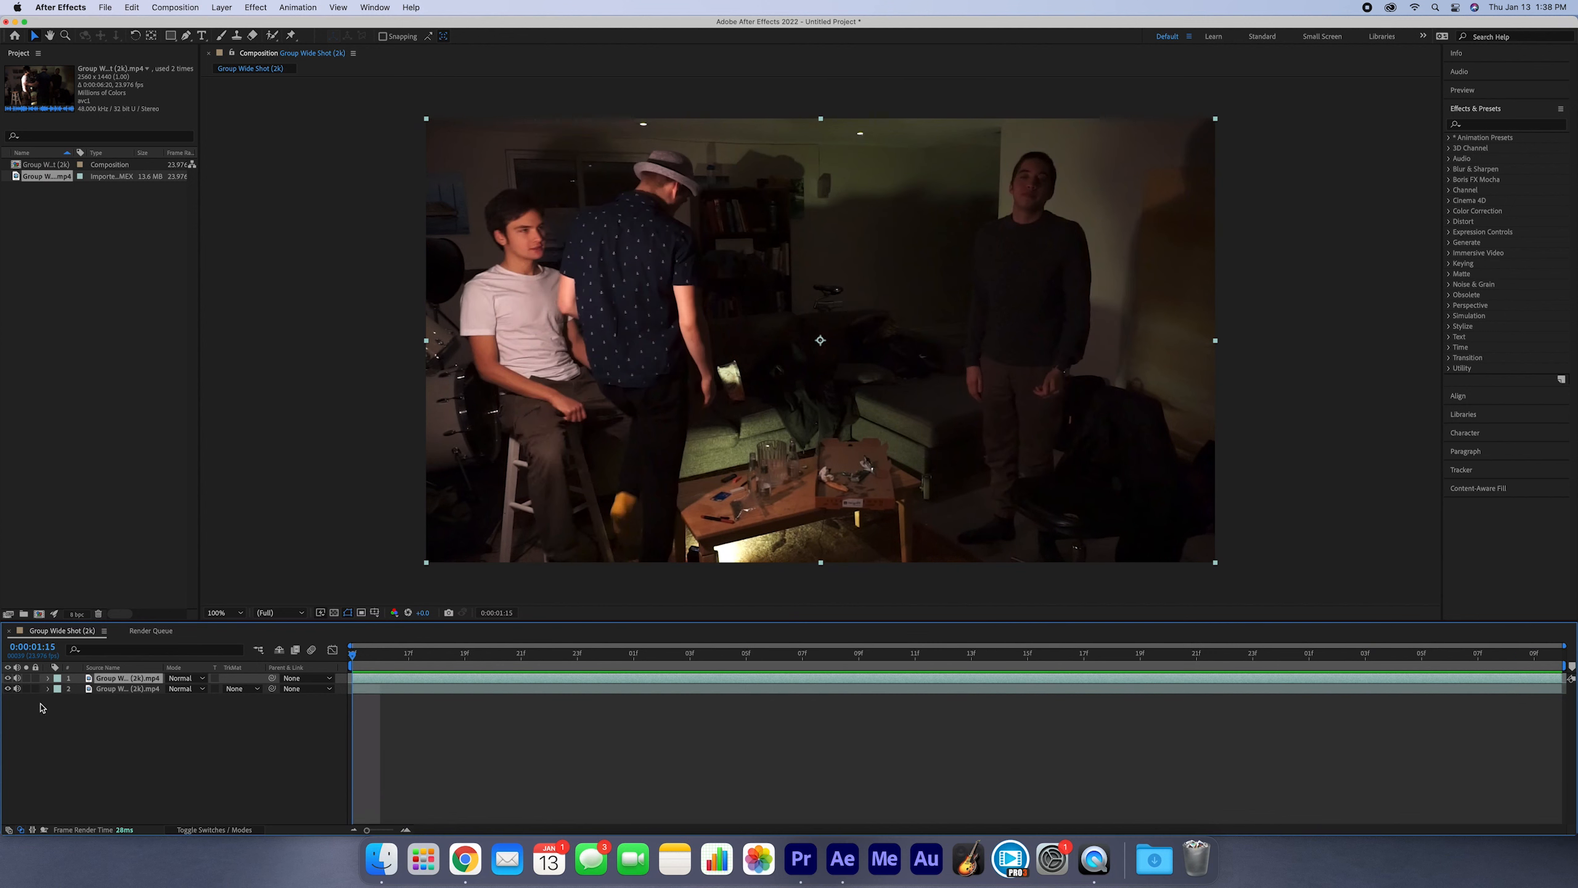
Compare the two footage layers by playing the composition with the top layer hidden and shown.
{"action": "left_click", "coordinate": [8, 678]}
{"action": "left_click", "coordinate": [7, 678]}
{"action": "left_click", "coordinate": [7, 678]}
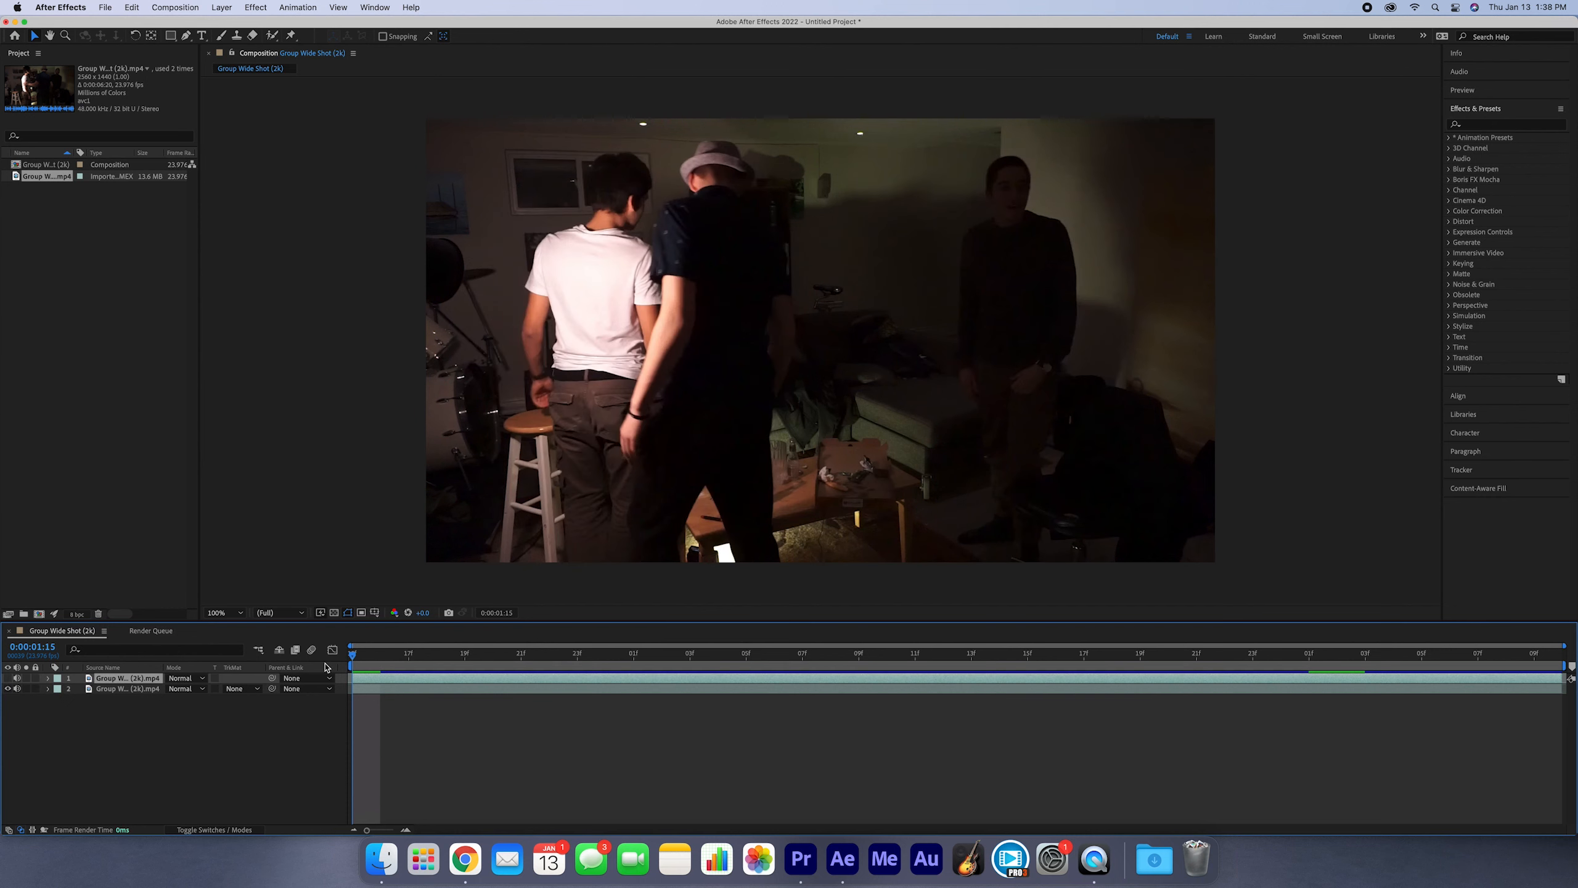
{"action": "key", "text": "space"}
{"action": "key", "text": "space"}
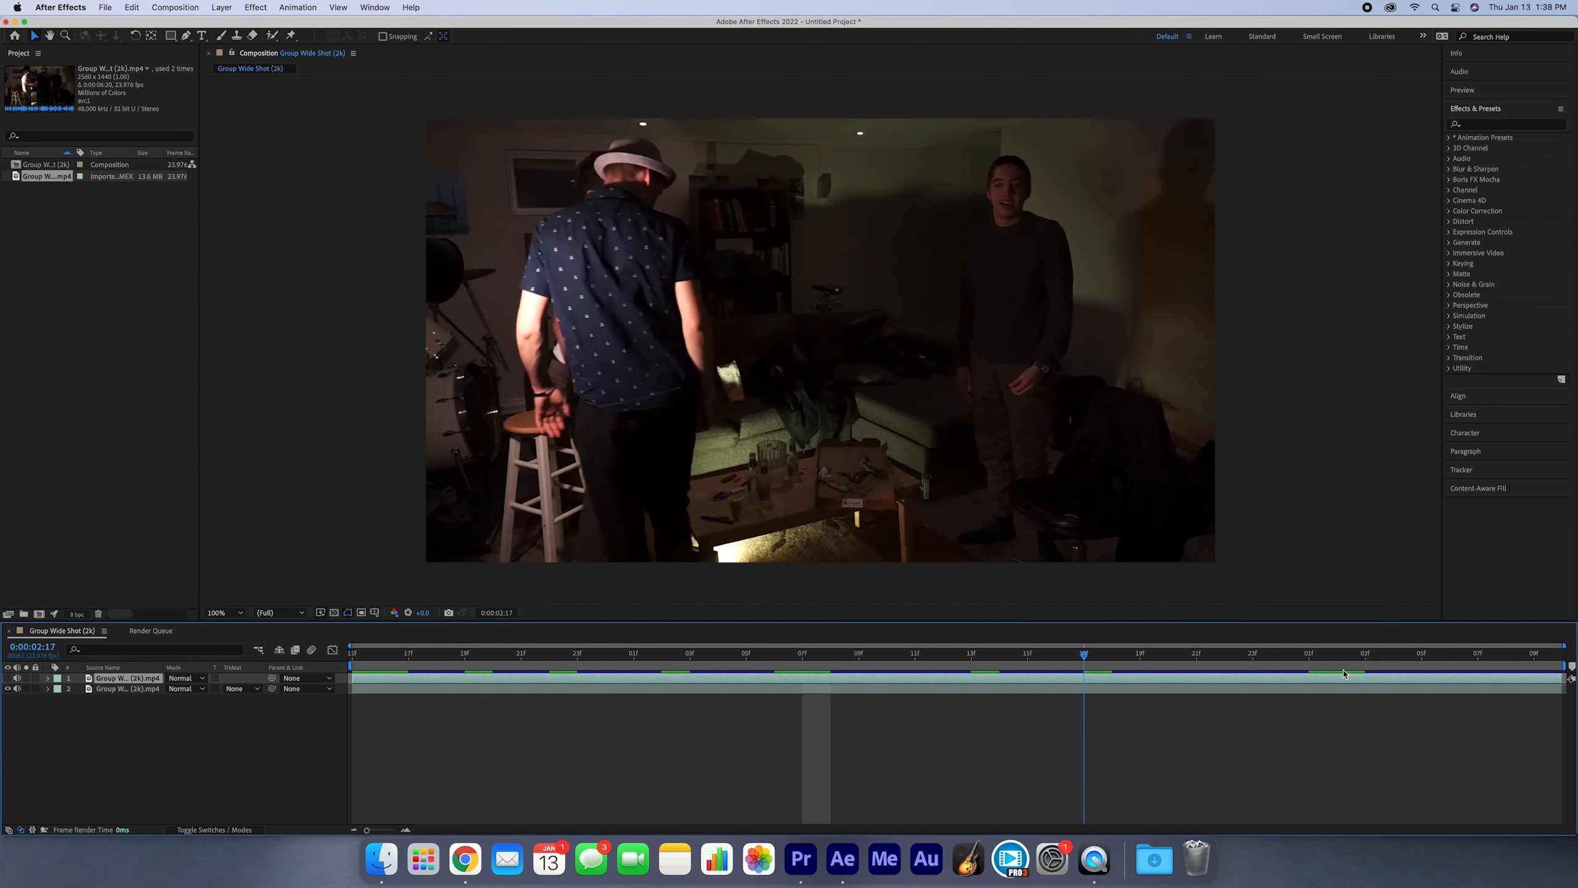
{"action": "left_click", "coordinate": [8, 679]}
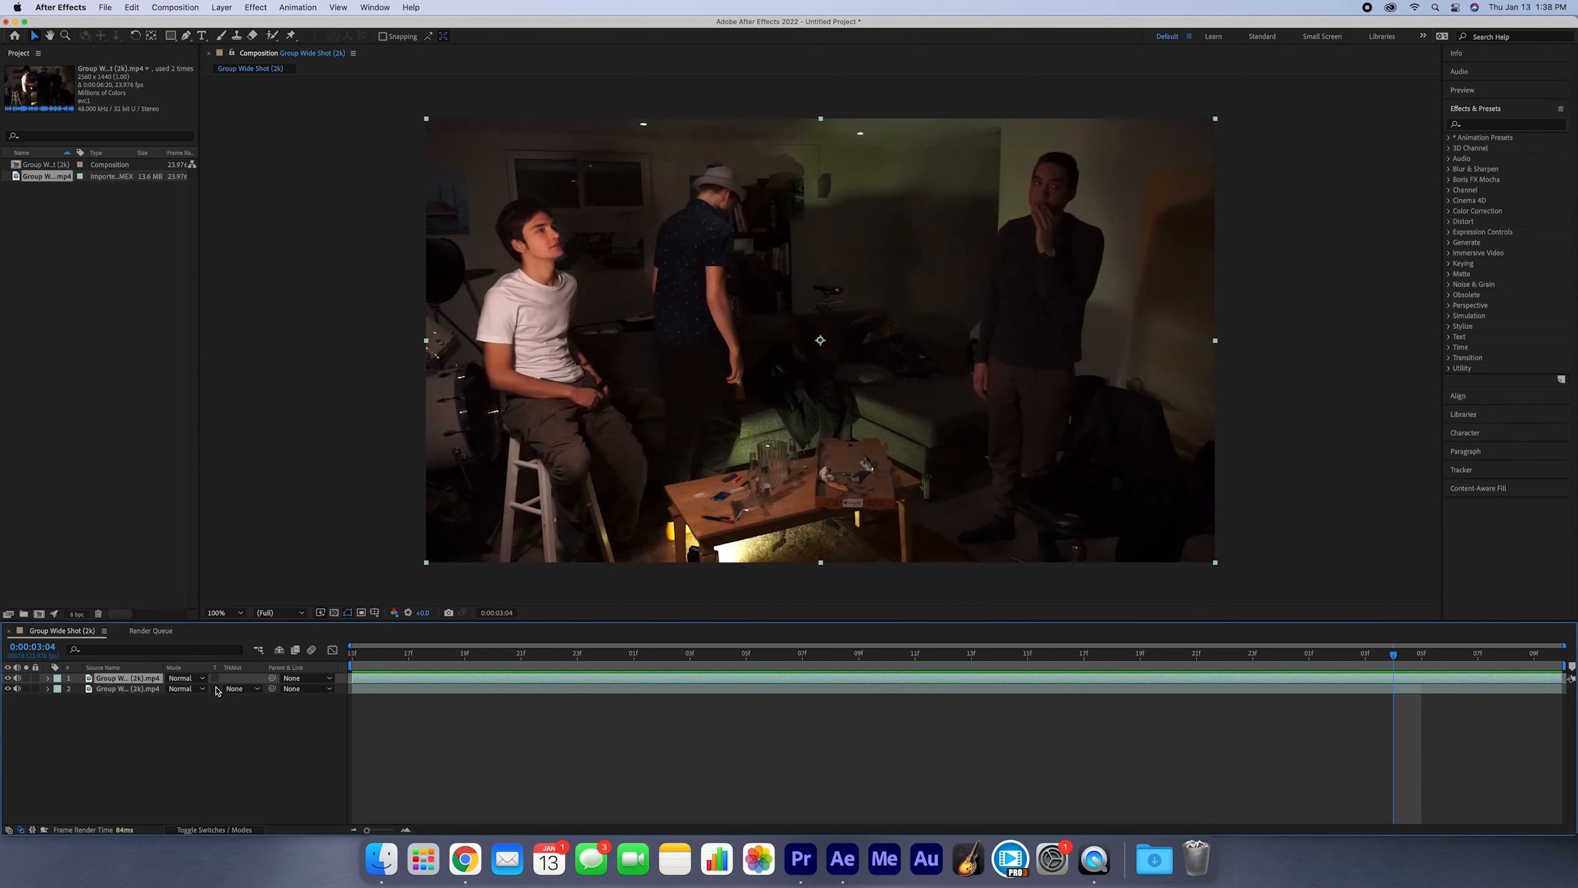
{"action": "key", "text": "space"}
{"action": "left_click", "coordinate": [351, 661]}
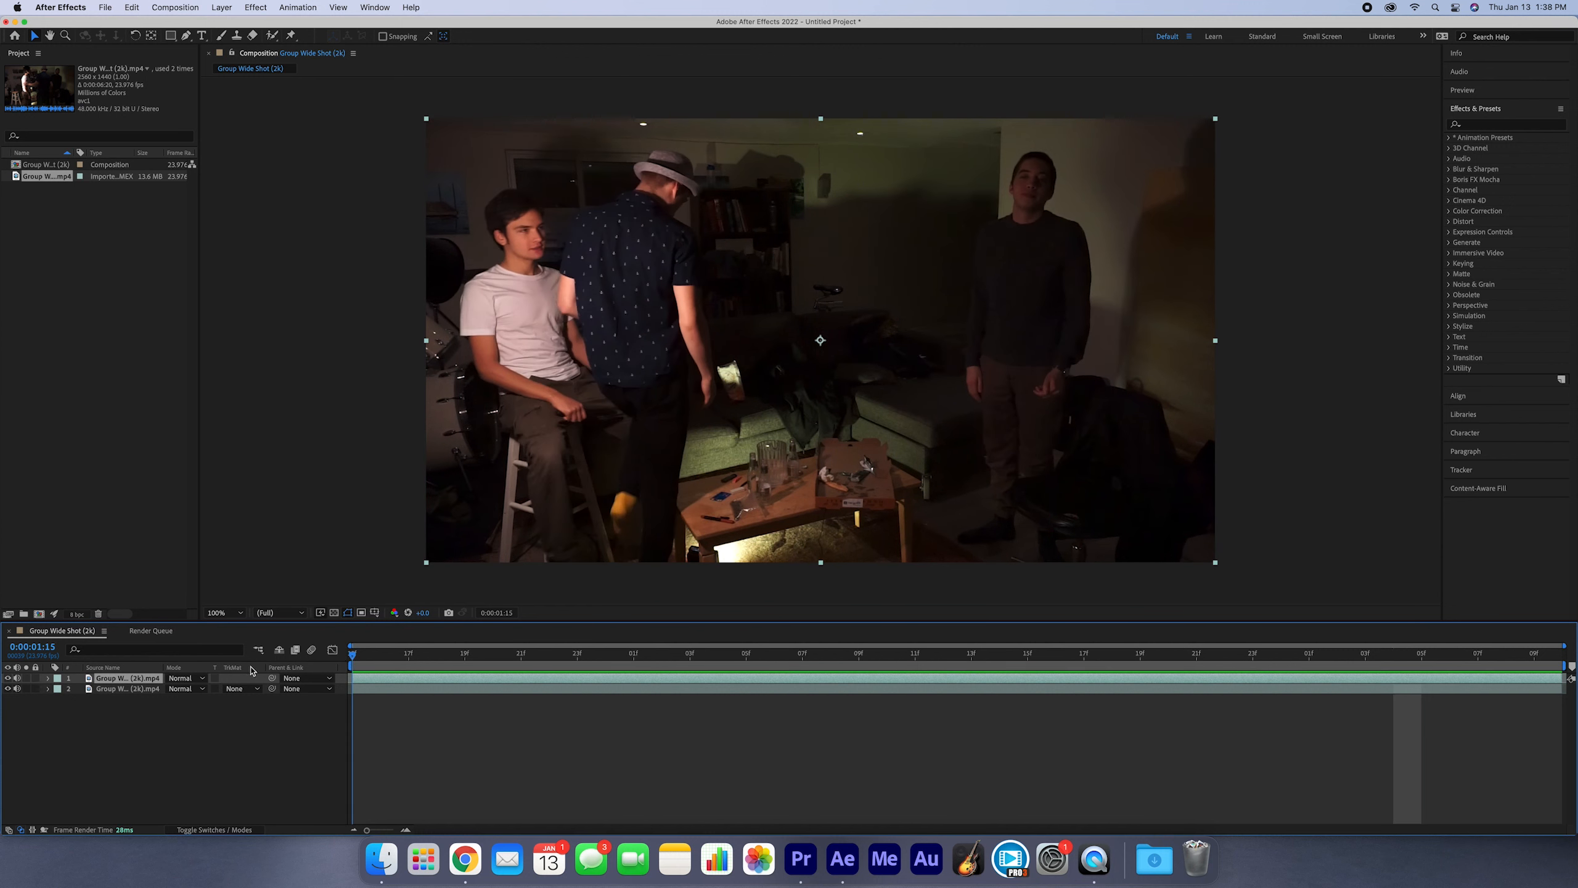
{"action": "key", "text": "space"}
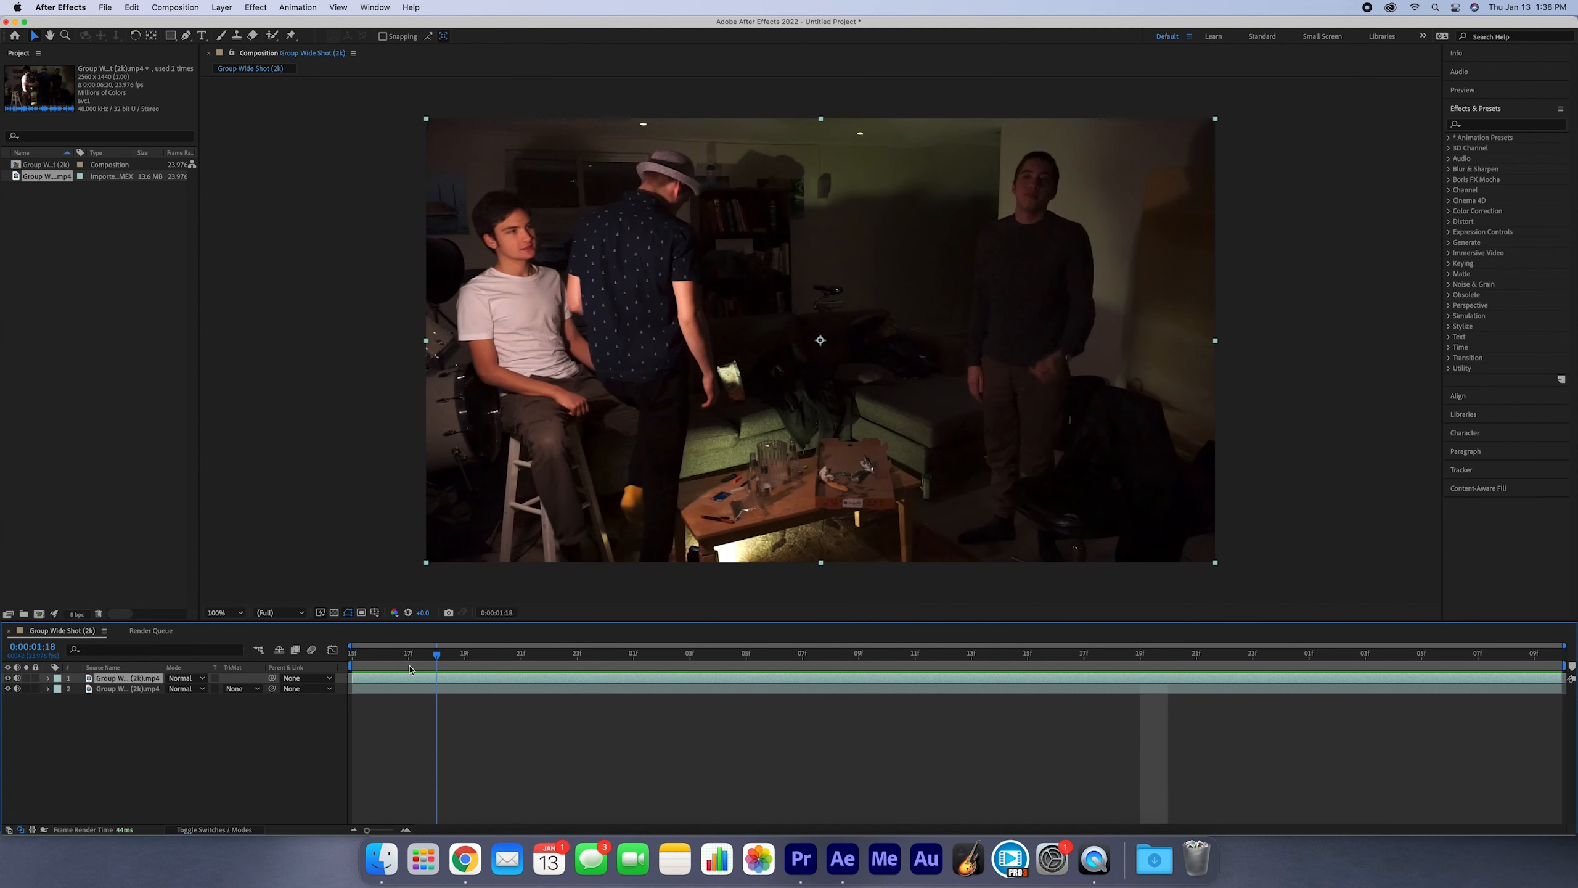
{"action": "key", "text": "space"}
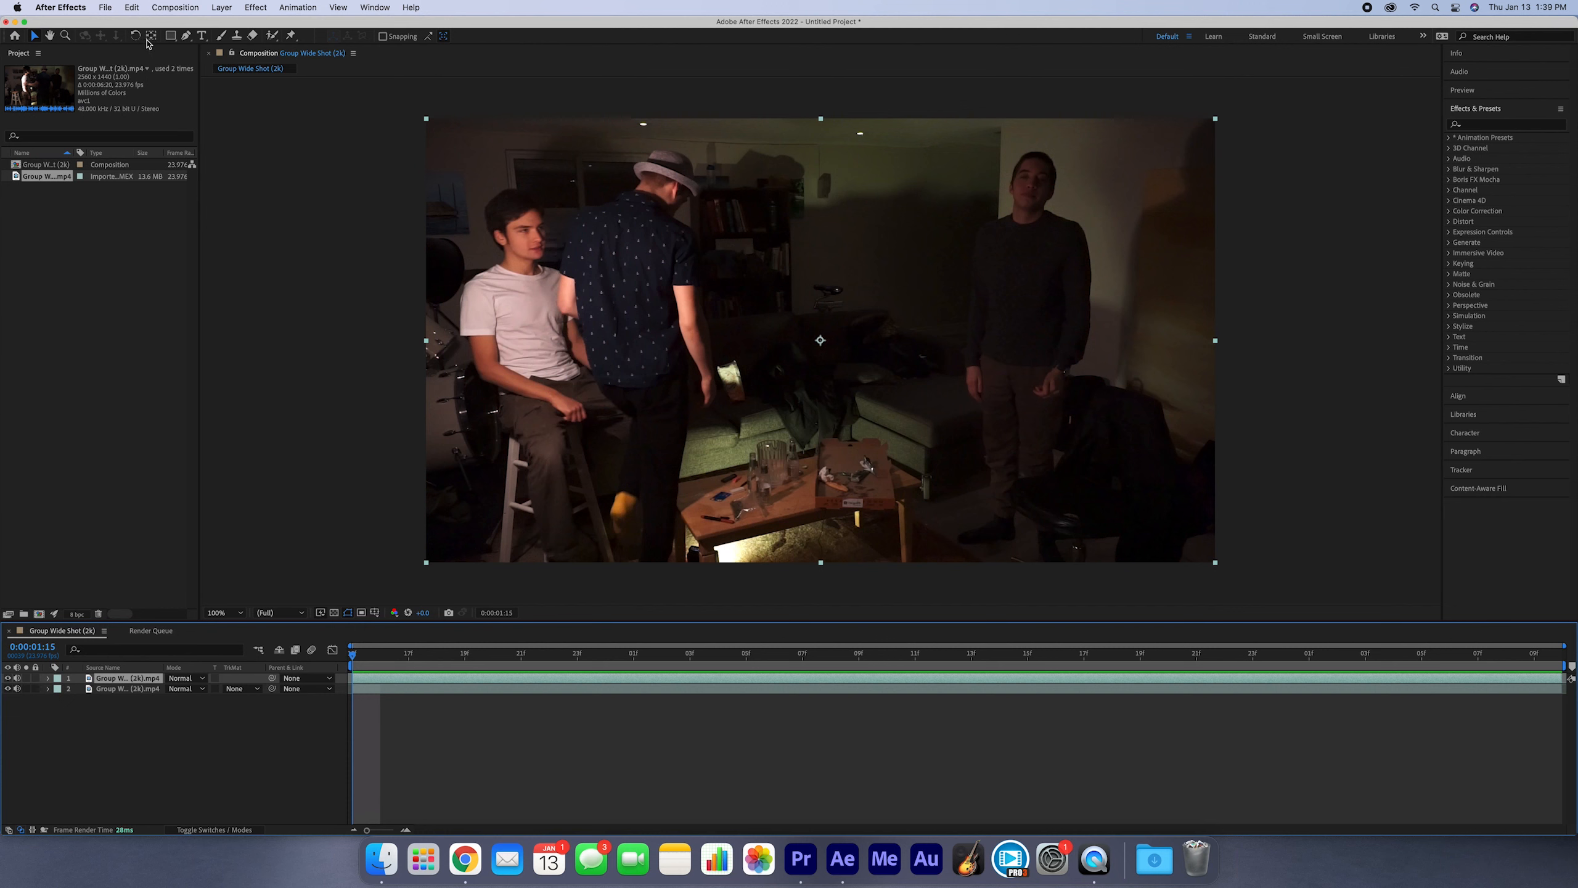
Try moving the top footage layer sideways within the frame with the Selection tool, and undo the move.
{"action": "left_click", "coordinate": [34, 38]}
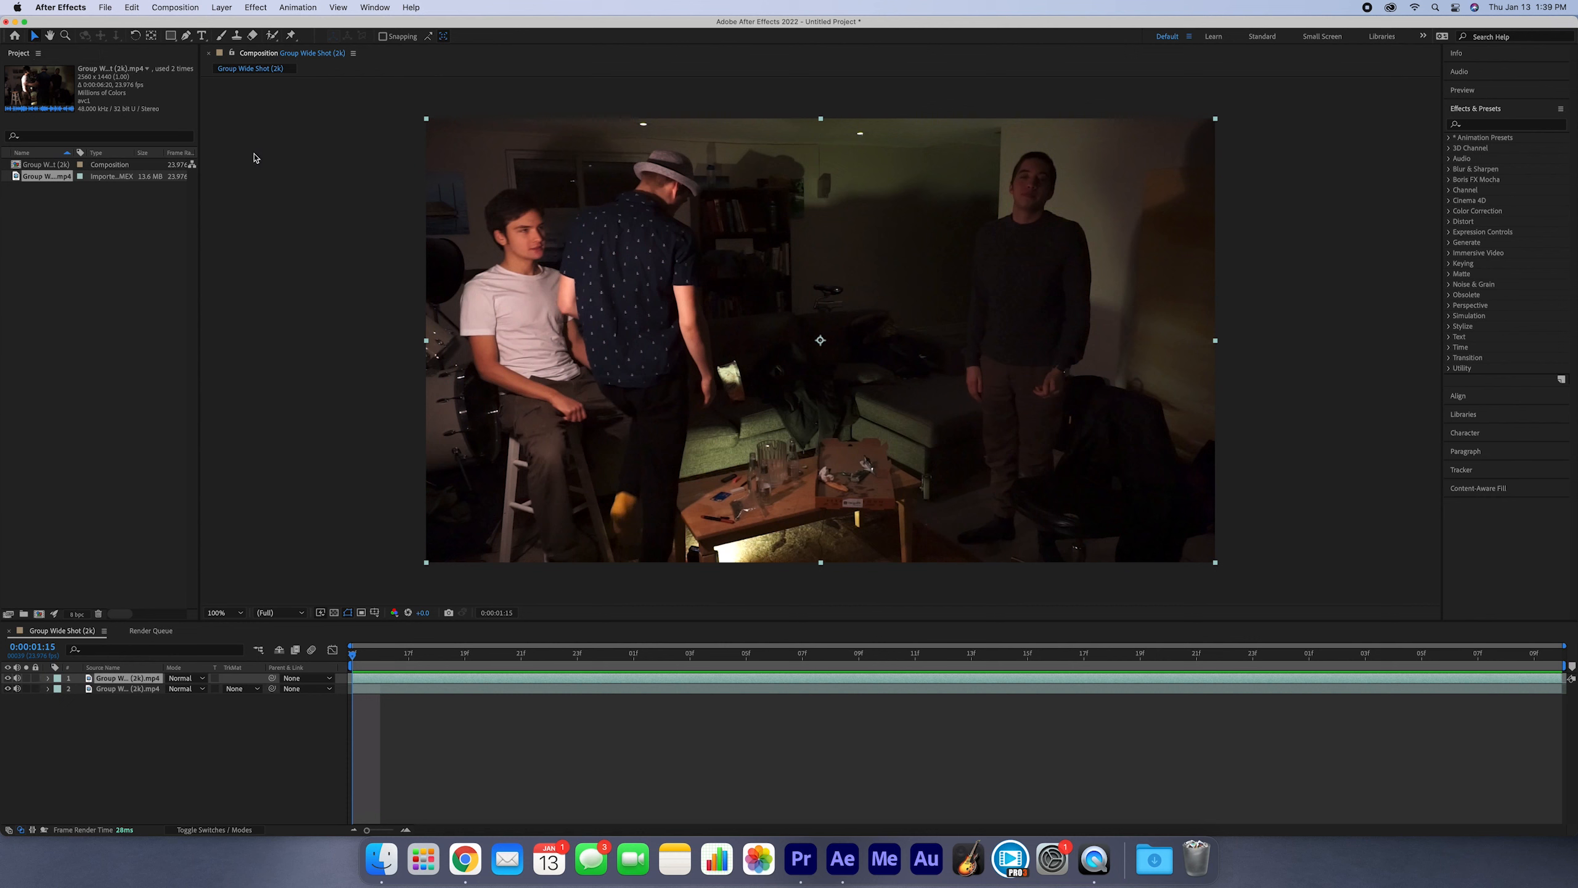
{"action": "left_click", "coordinate": [525, 262]}
{"action": "left_click_drag", "start_coordinate": [668, 266], "coordinate": [380, 292]}
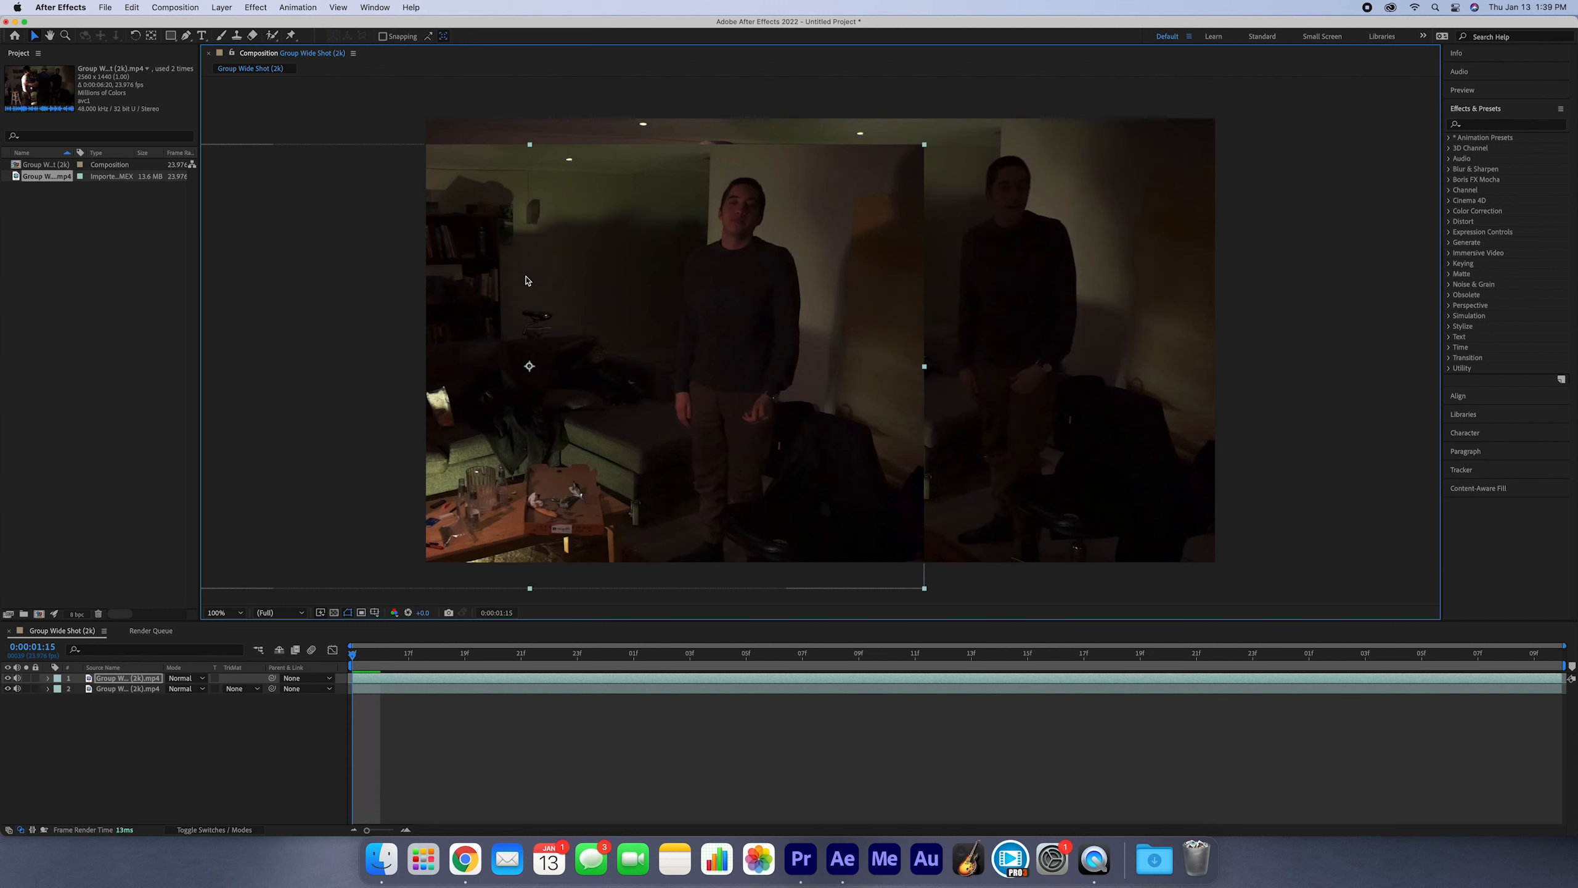
{"action": "key", "text": "super+z"}
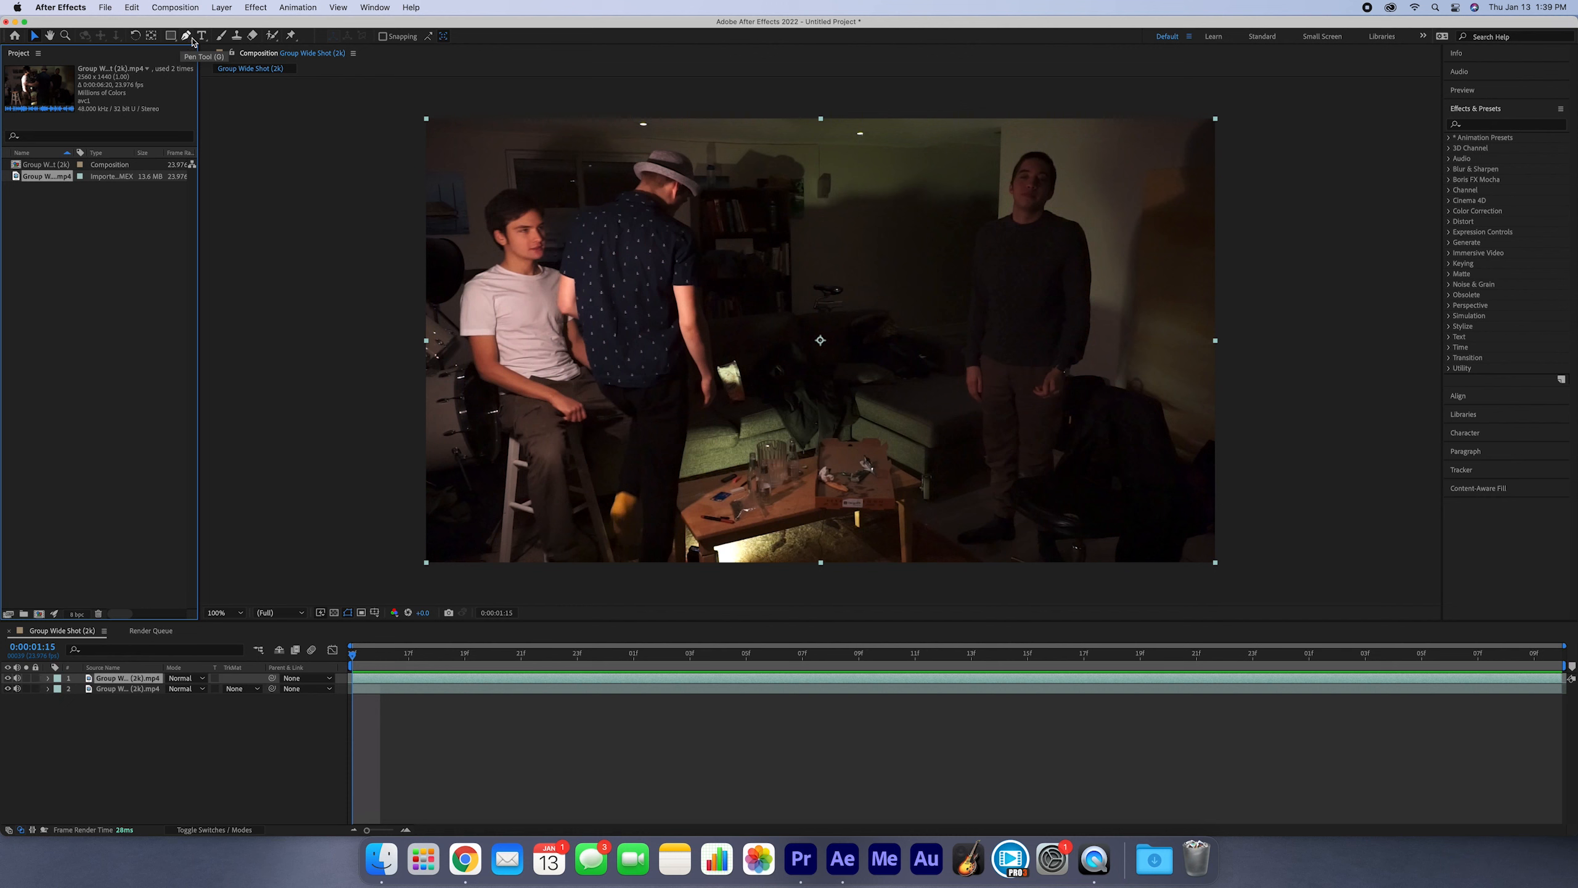
Draw a rectangular mask on the top footage layer around the man standing on the right, extending past the frame edges.
{"action": "left_click", "coordinate": [171, 37]}
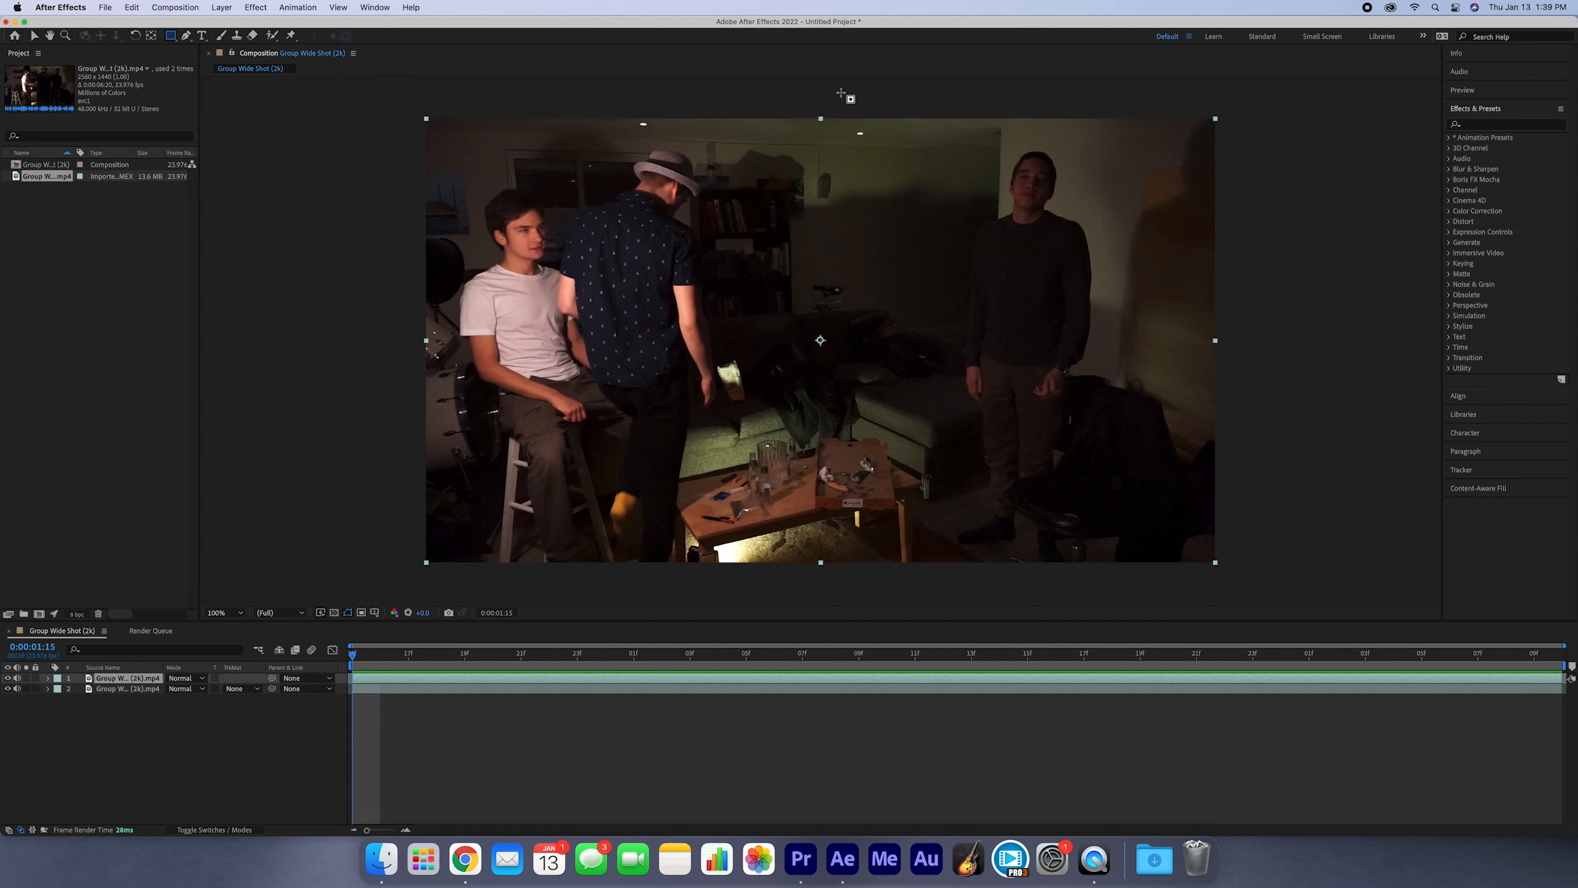
{"action": "left_click", "coordinate": [895, 92]}
{"action": "left_click_drag", "start_coordinate": [897, 112], "coordinate": [1024, 490]}
{"action": "left_click_drag", "start_coordinate": [1112, 514], "coordinate": [1312, 599]}
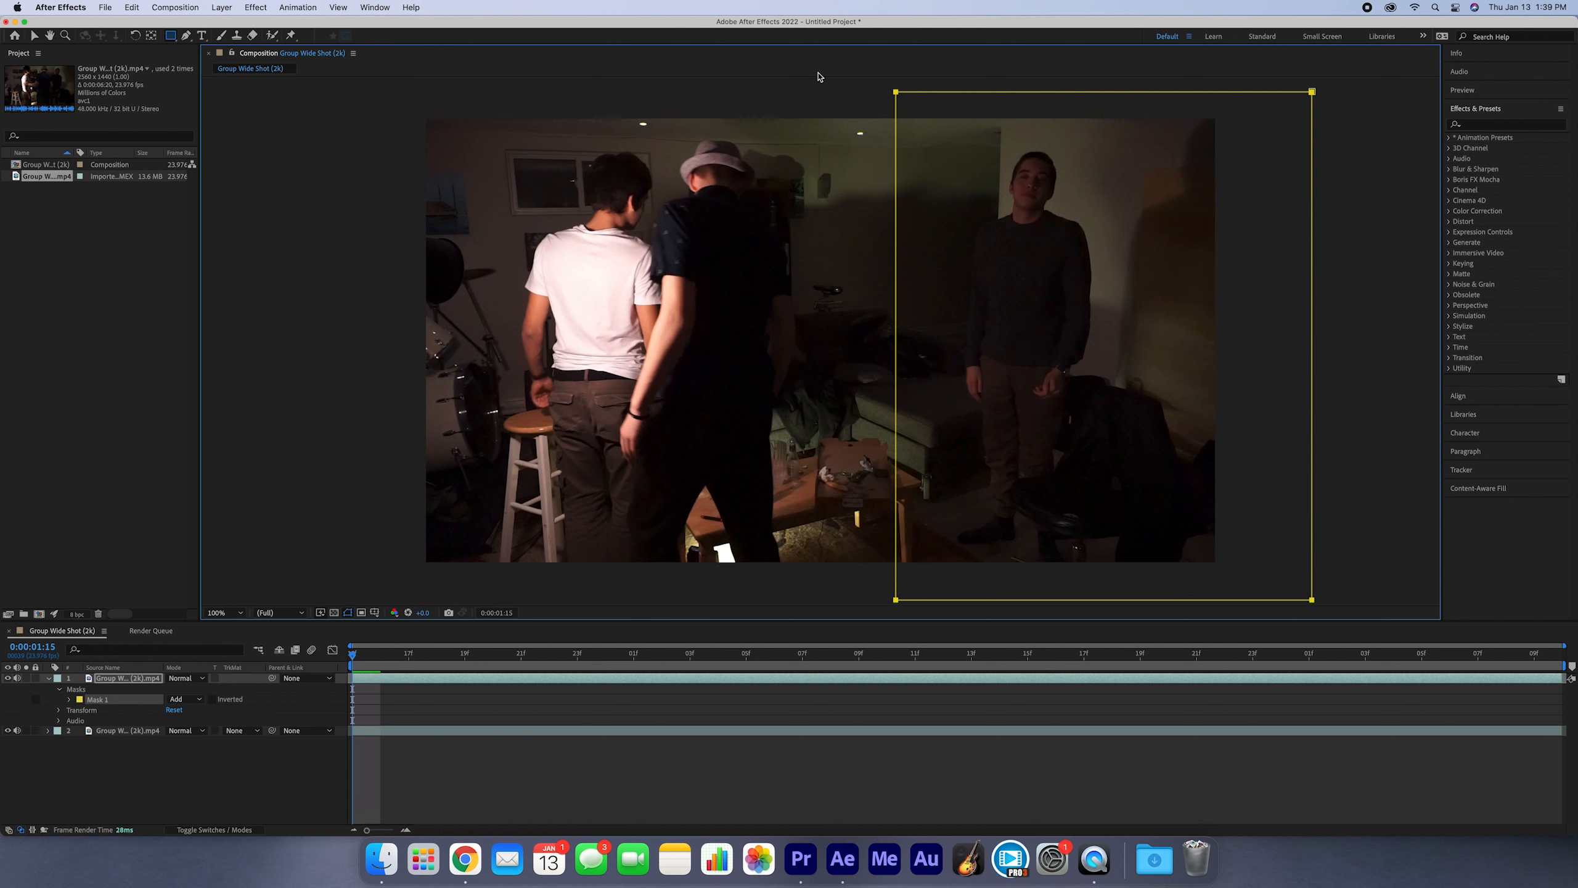
{"action": "key", "text": "v"}
{"action": "left_click", "coordinate": [374, 697]}
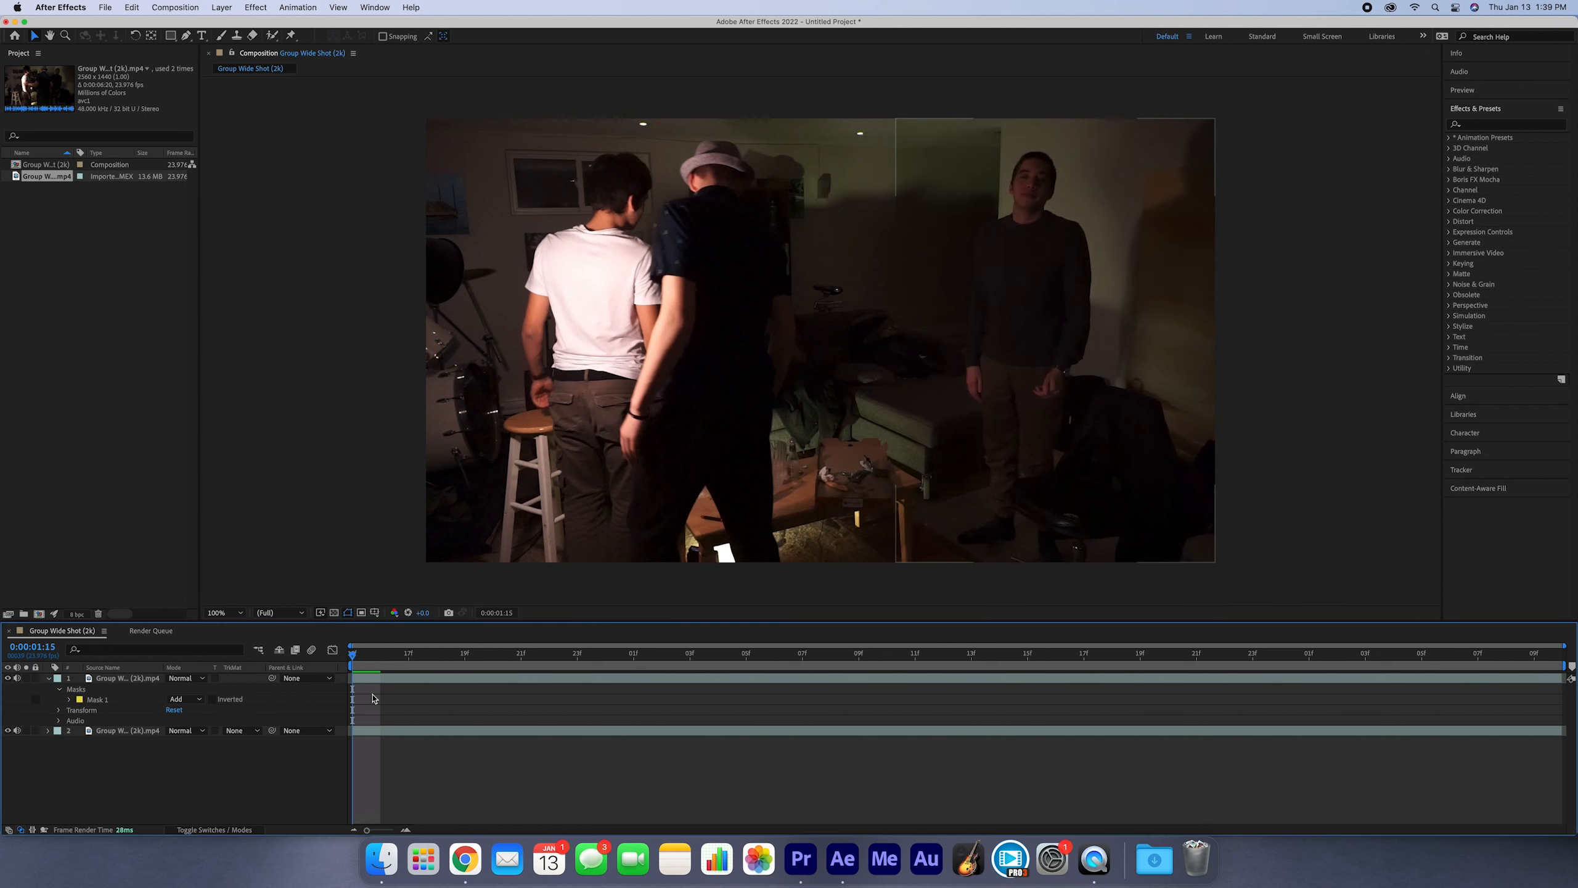
Examine the masked top layer by toggling its visibility, soloing it temporarily and previewing it alone and combined with the lower layer.
{"action": "left_click", "coordinate": [8, 678]}
{"action": "left_click", "coordinate": [7, 678]}
{"action": "left_click", "coordinate": [94, 683]}
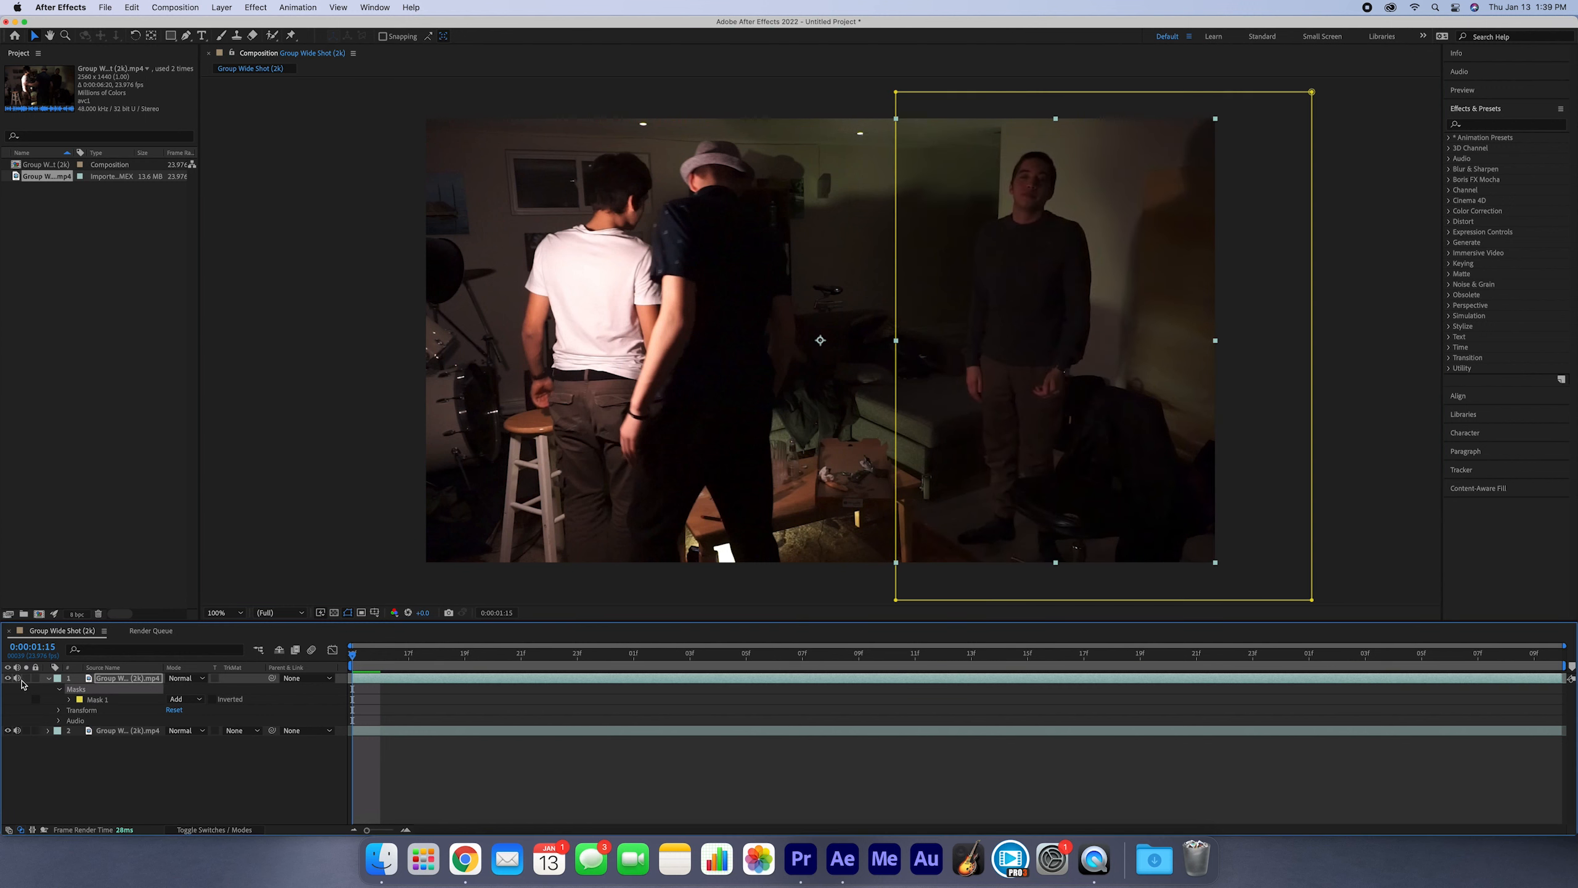
{"action": "left_click", "coordinate": [25, 678]}
{"action": "left_click", "coordinate": [627, 691]}
{"action": "left_click_drag", "start_coordinate": [521, 656], "coordinate": [30, 640]}
{"action": "key", "text": "space"}
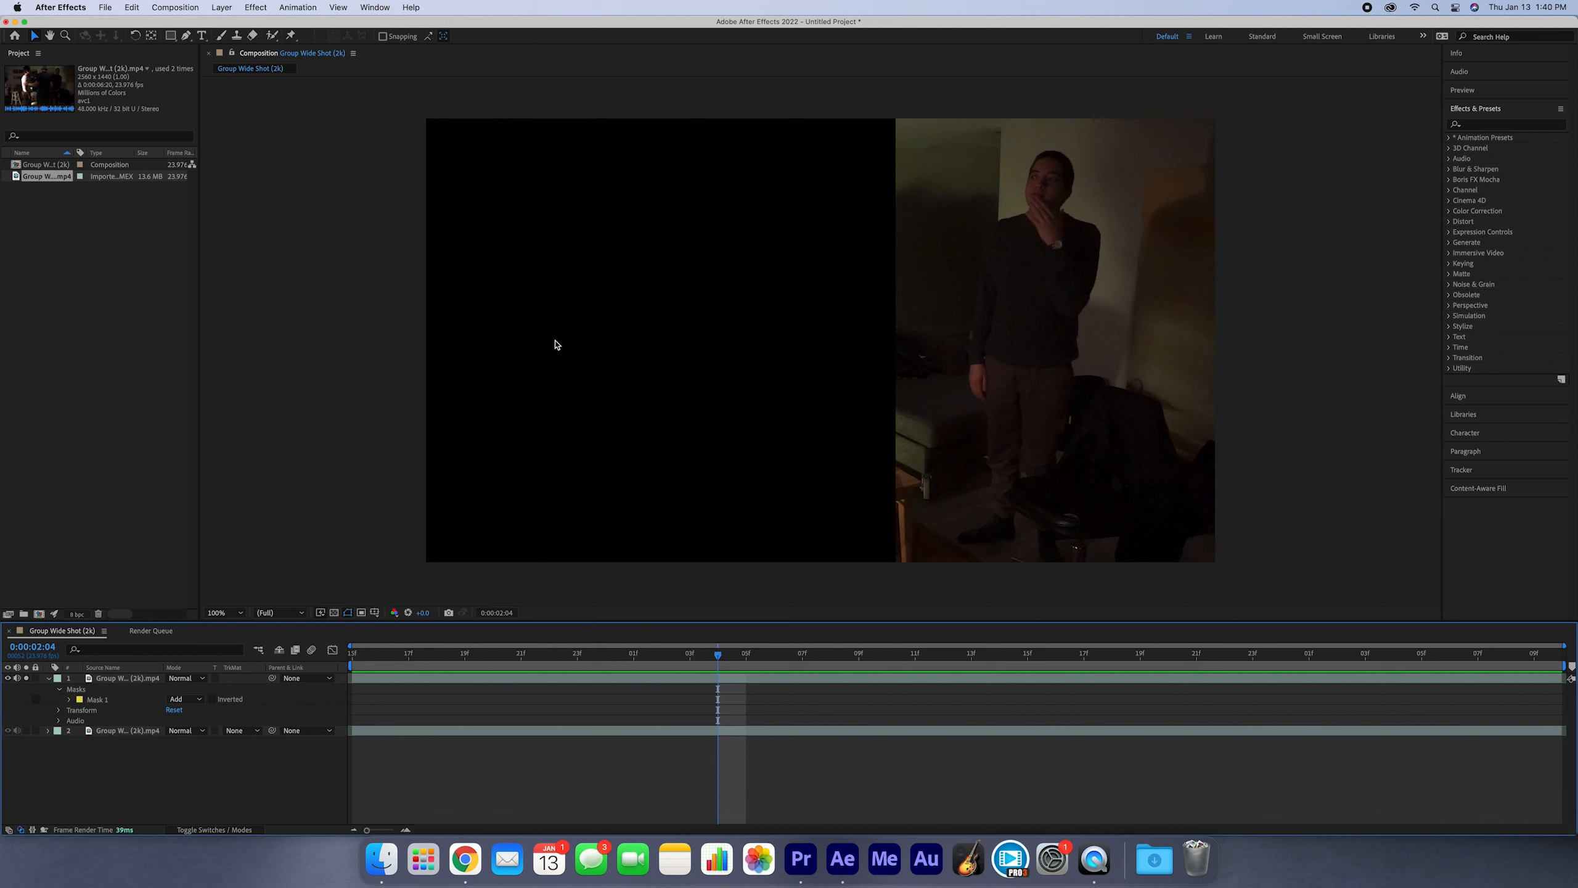
{"action": "left_click", "coordinate": [25, 678]}
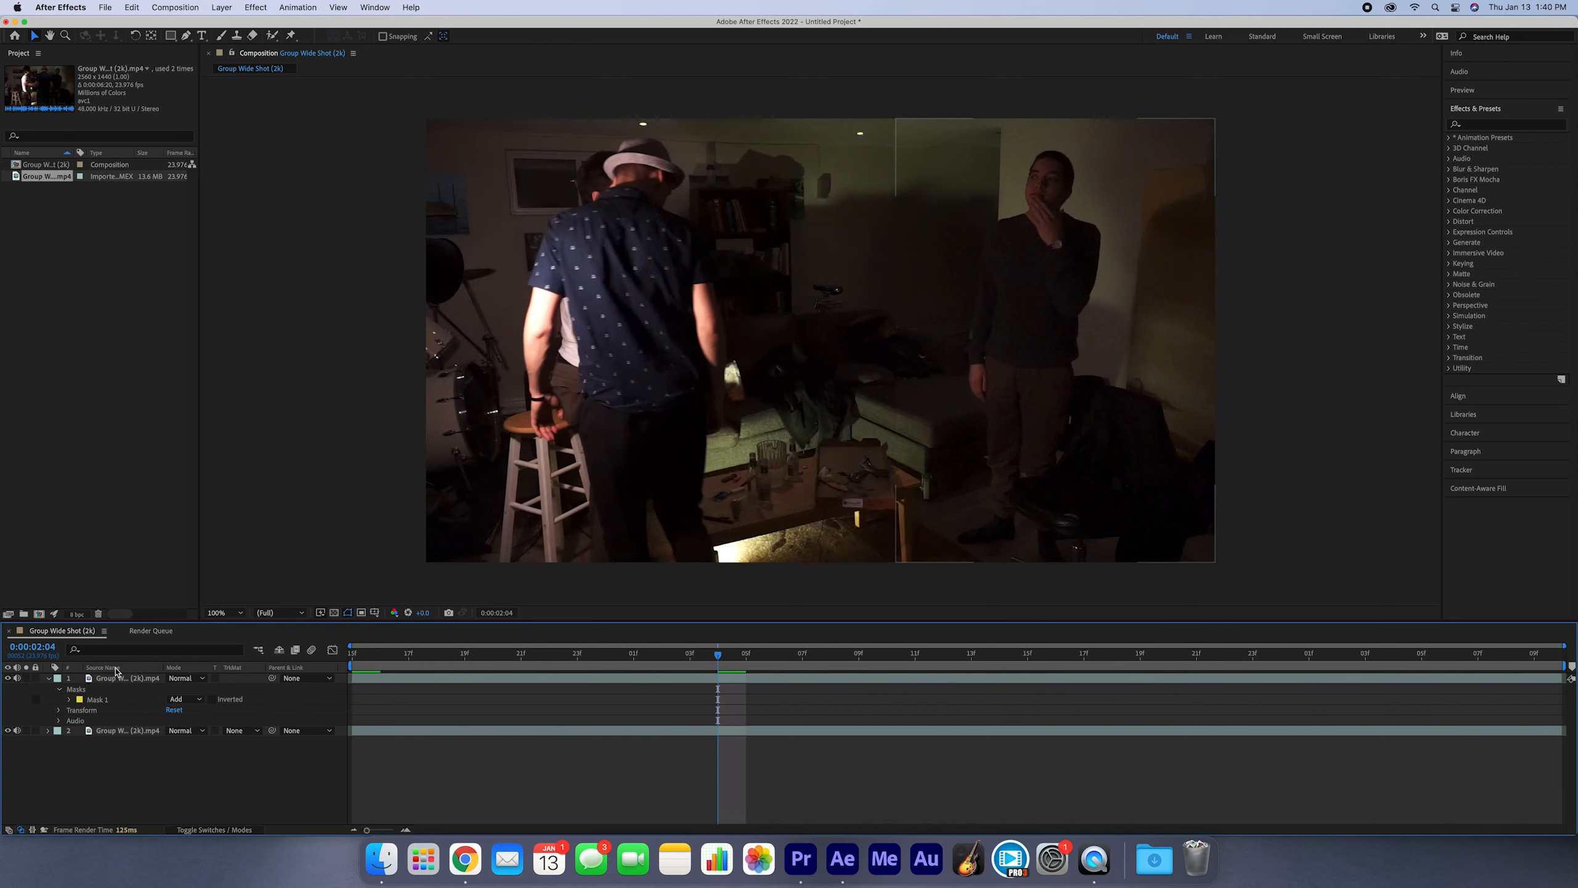
{"action": "key", "text": "space"}
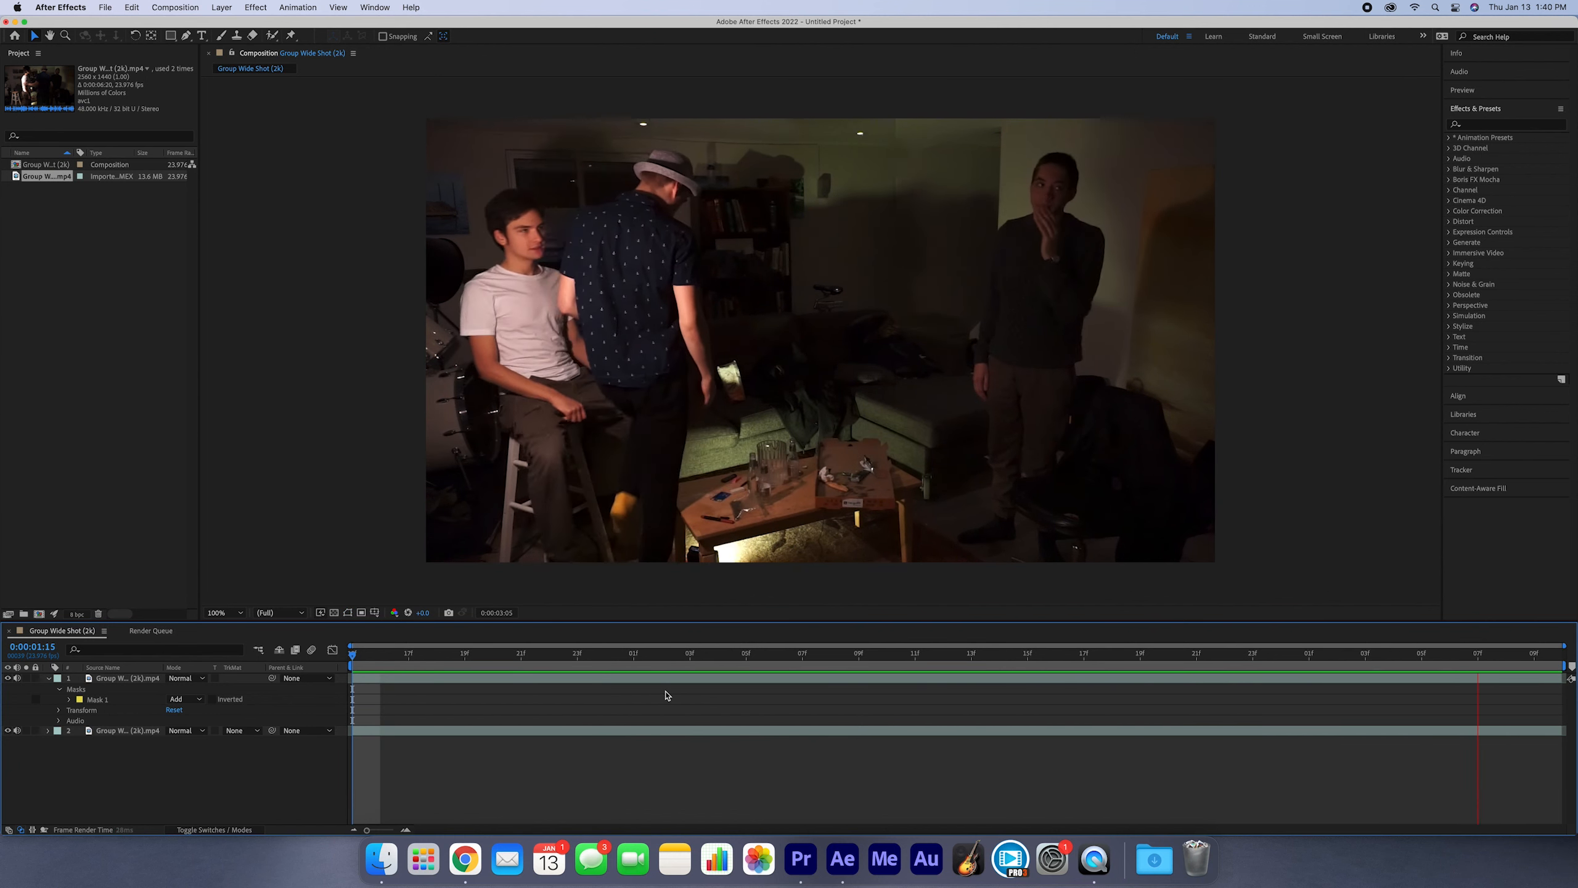
{"action": "key", "text": "space"}
Expand the top layer's Mask 1 to view its path, feather, opacity and expansion properties, previewing the composite along the way.
{"action": "left_click", "coordinate": [376, 680]}
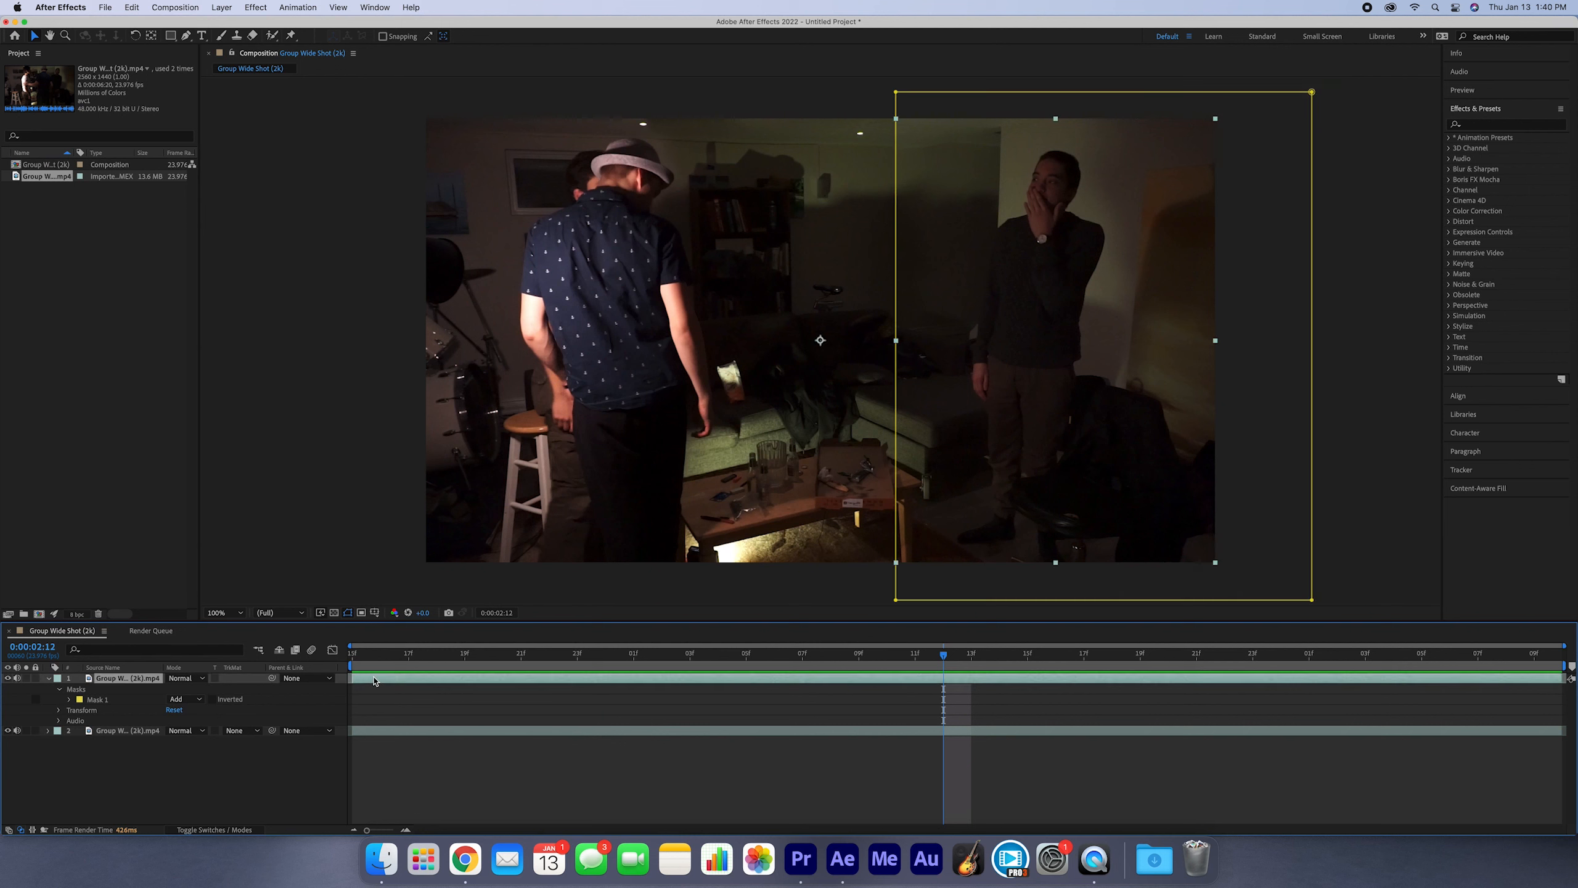
{"action": "left_click", "coordinate": [69, 699]}
{"action": "left_click", "coordinate": [504, 732]}
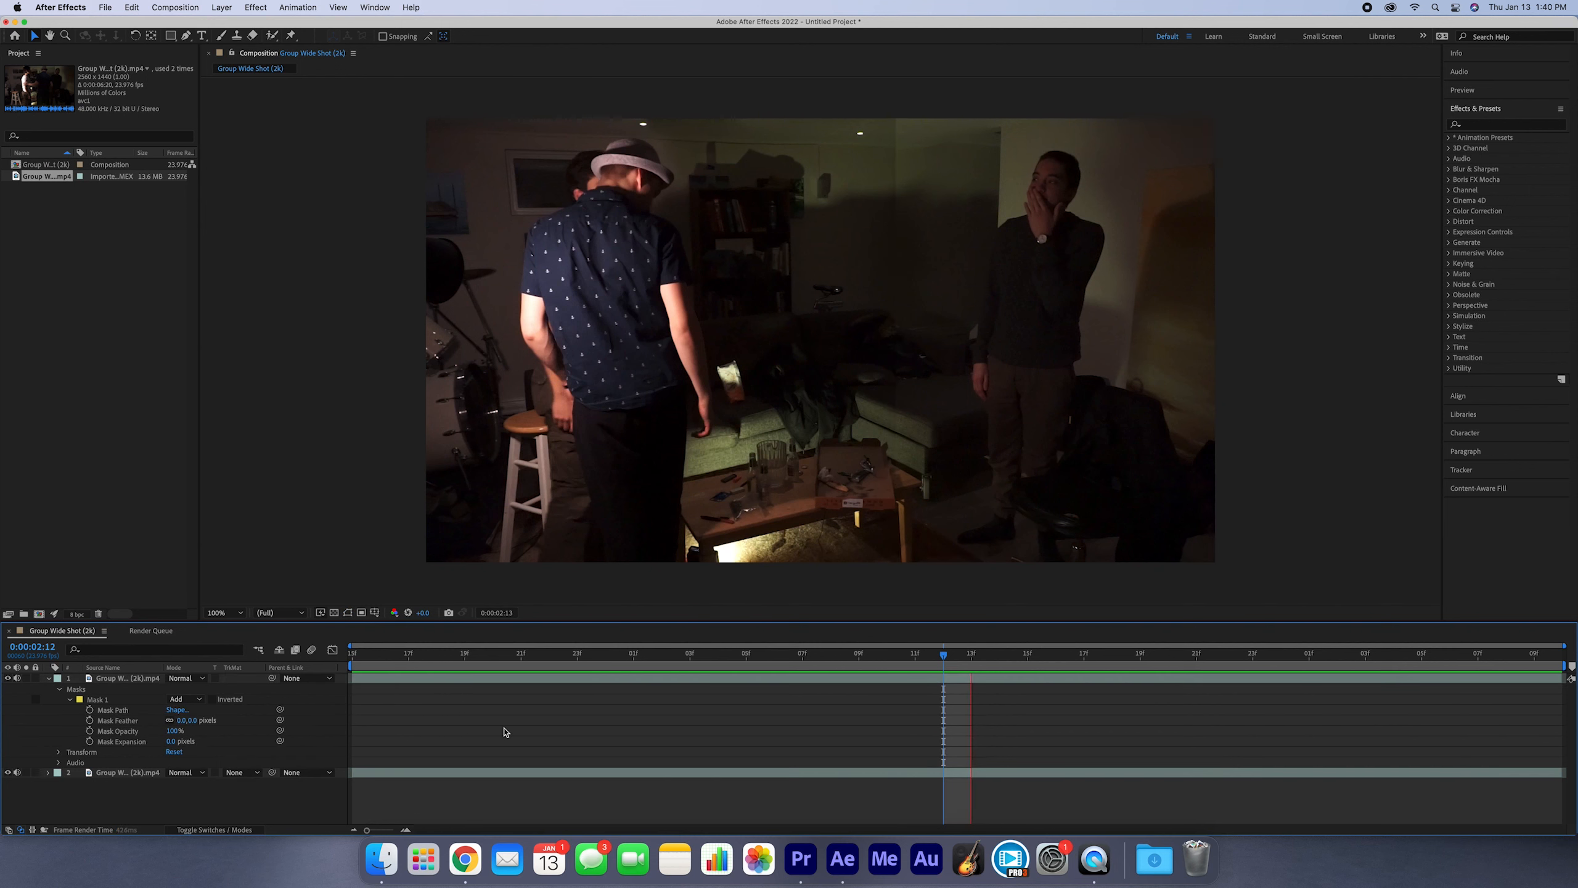
{"action": "key", "text": "space"}
{"action": "key", "text": "space"}
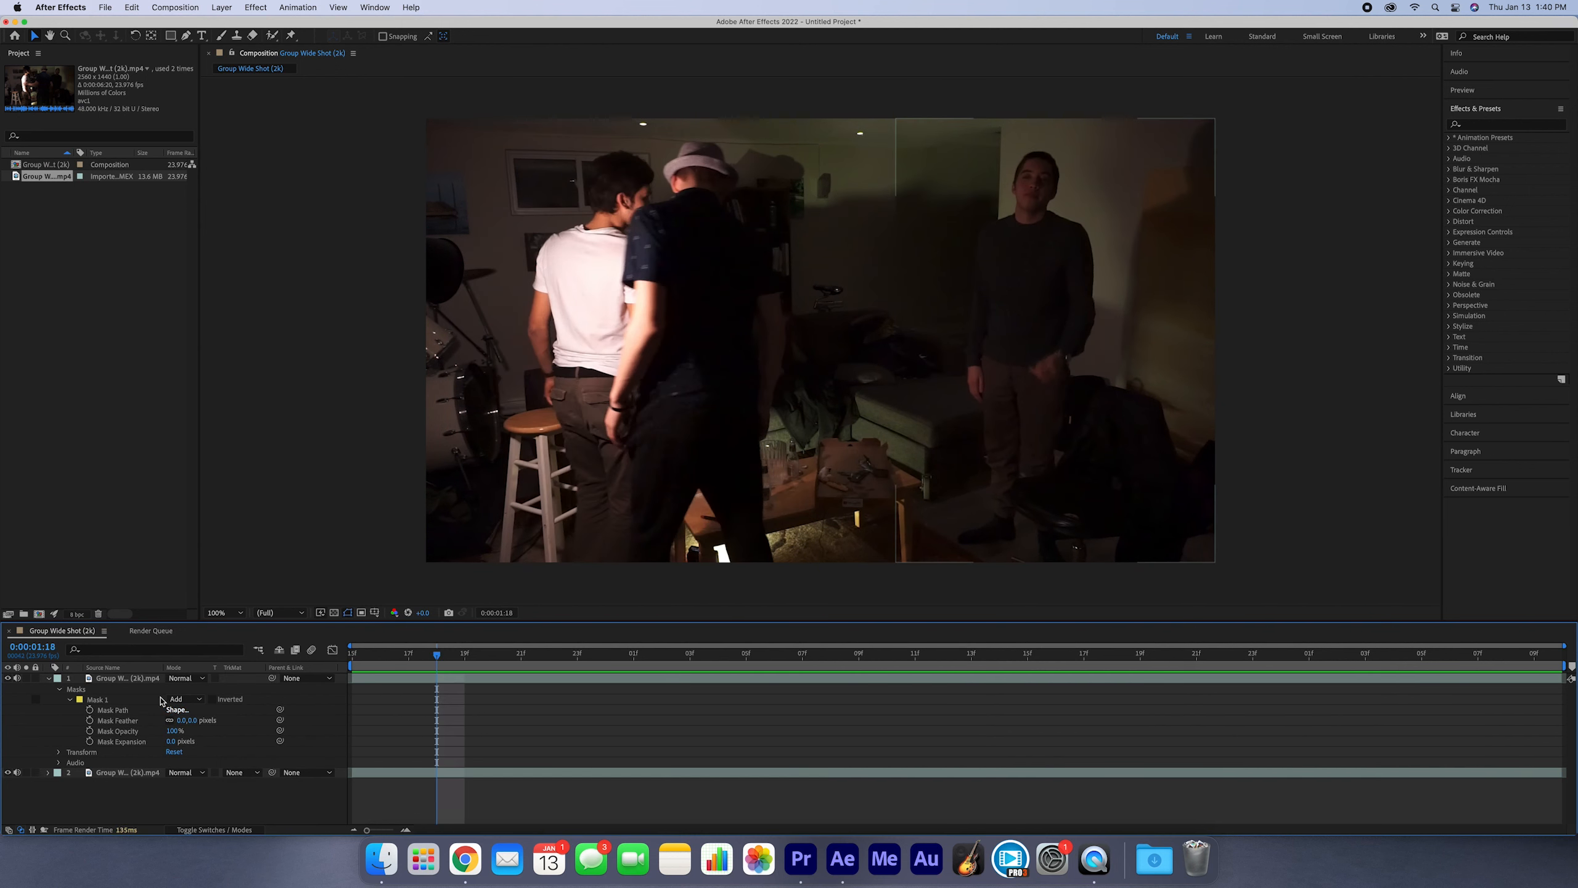
{"action": "left_click", "coordinate": [48, 677]}
{"action": "left_click", "coordinate": [48, 679]}
{"action": "left_click", "coordinate": [58, 689]}
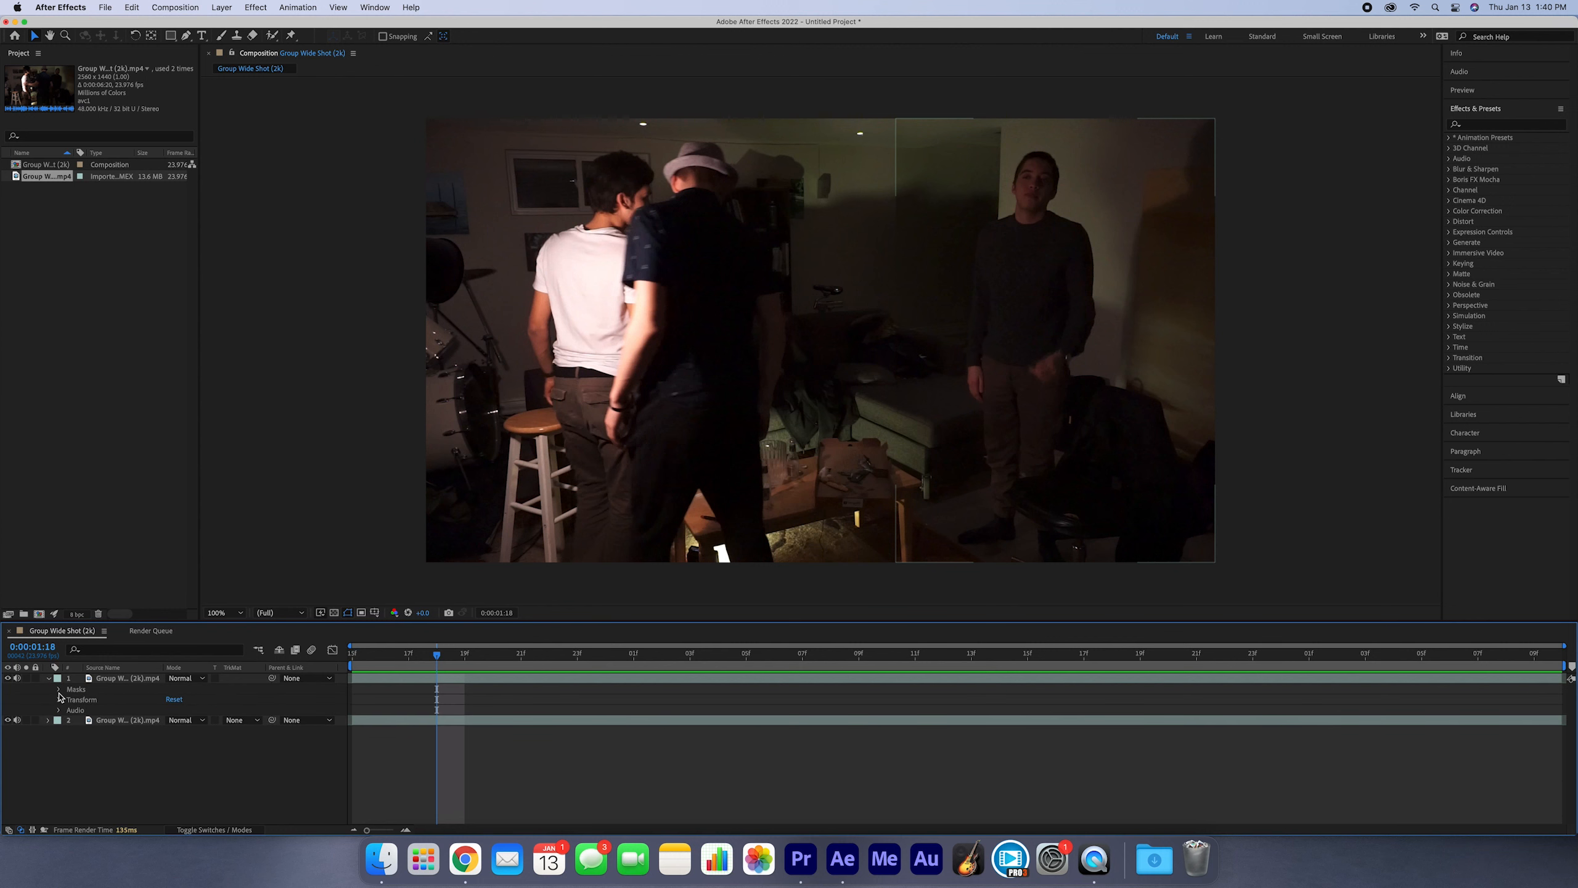
{"action": "left_click", "coordinate": [58, 690]}
{"action": "left_click", "coordinate": [69, 699]}
{"action": "left_click", "coordinate": [69, 699]}
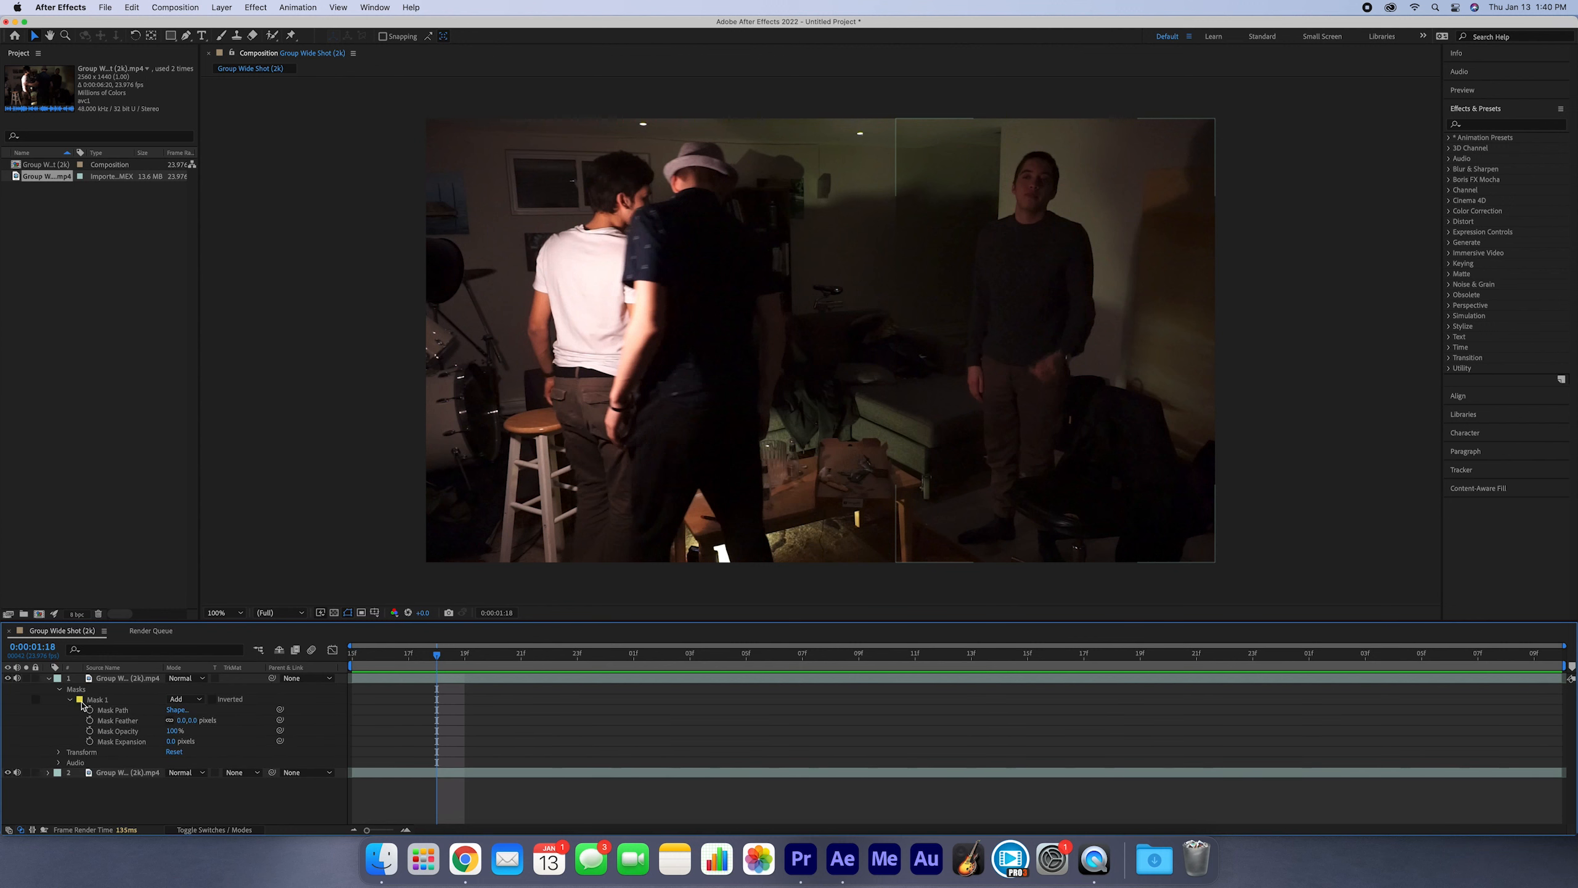
Collapse the top footage layer and reveal only its Mask 1 properties.
{"action": "left_click", "coordinate": [94, 678]}
{"action": "key", "text": "m"}
{"action": "key", "text": "m"}
{"action": "left_click", "coordinate": [186, 715]}
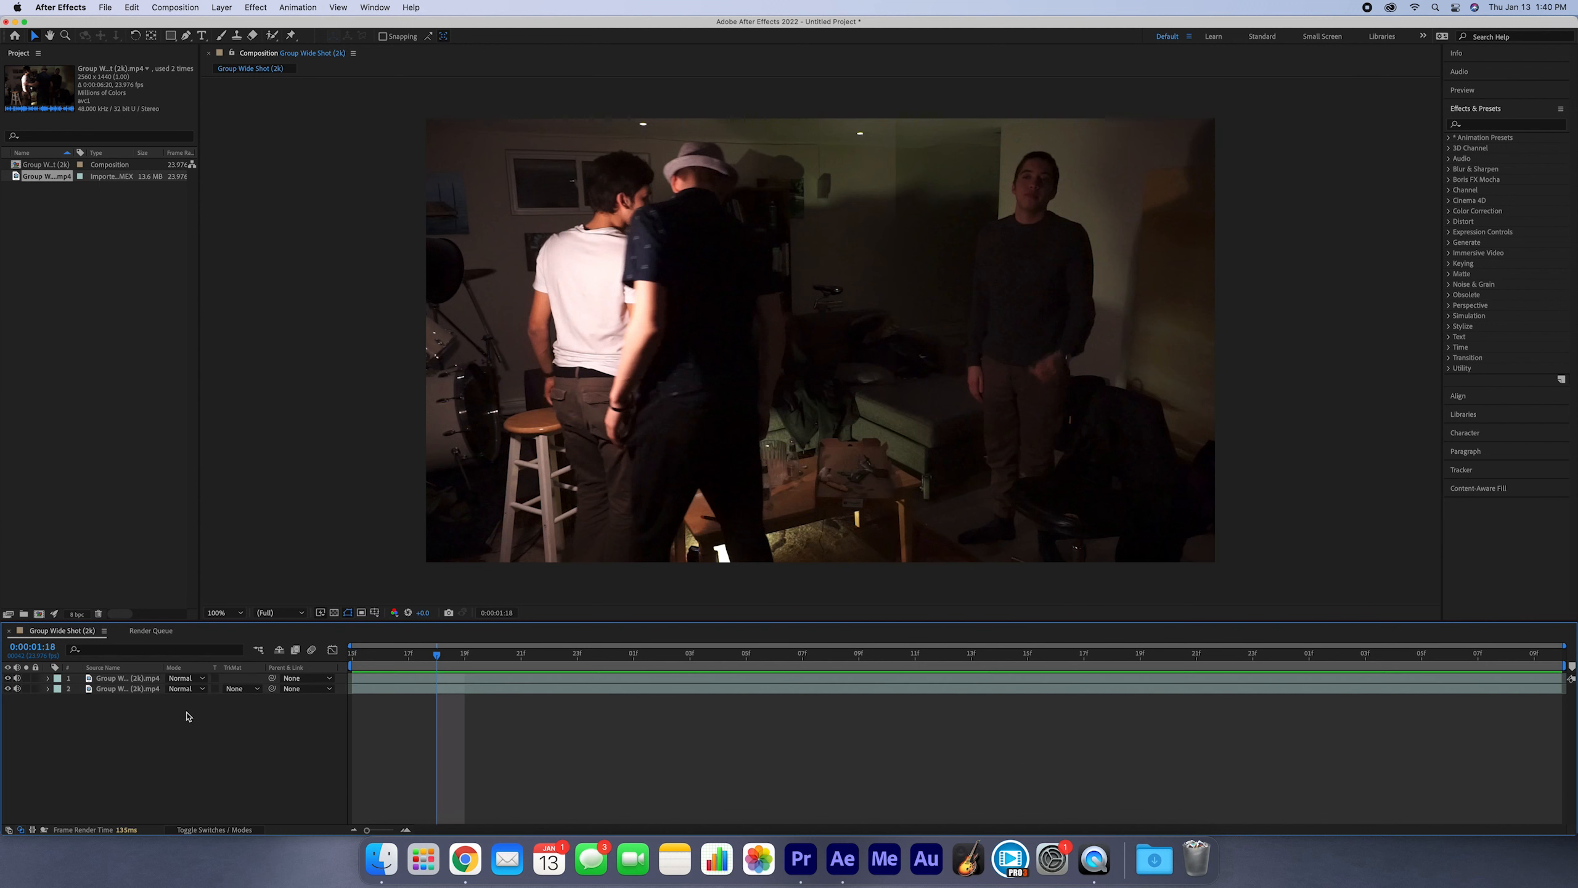
{"action": "left_click", "coordinate": [126, 676]}
{"action": "key", "text": "m"}
{"action": "key", "text": "m"}
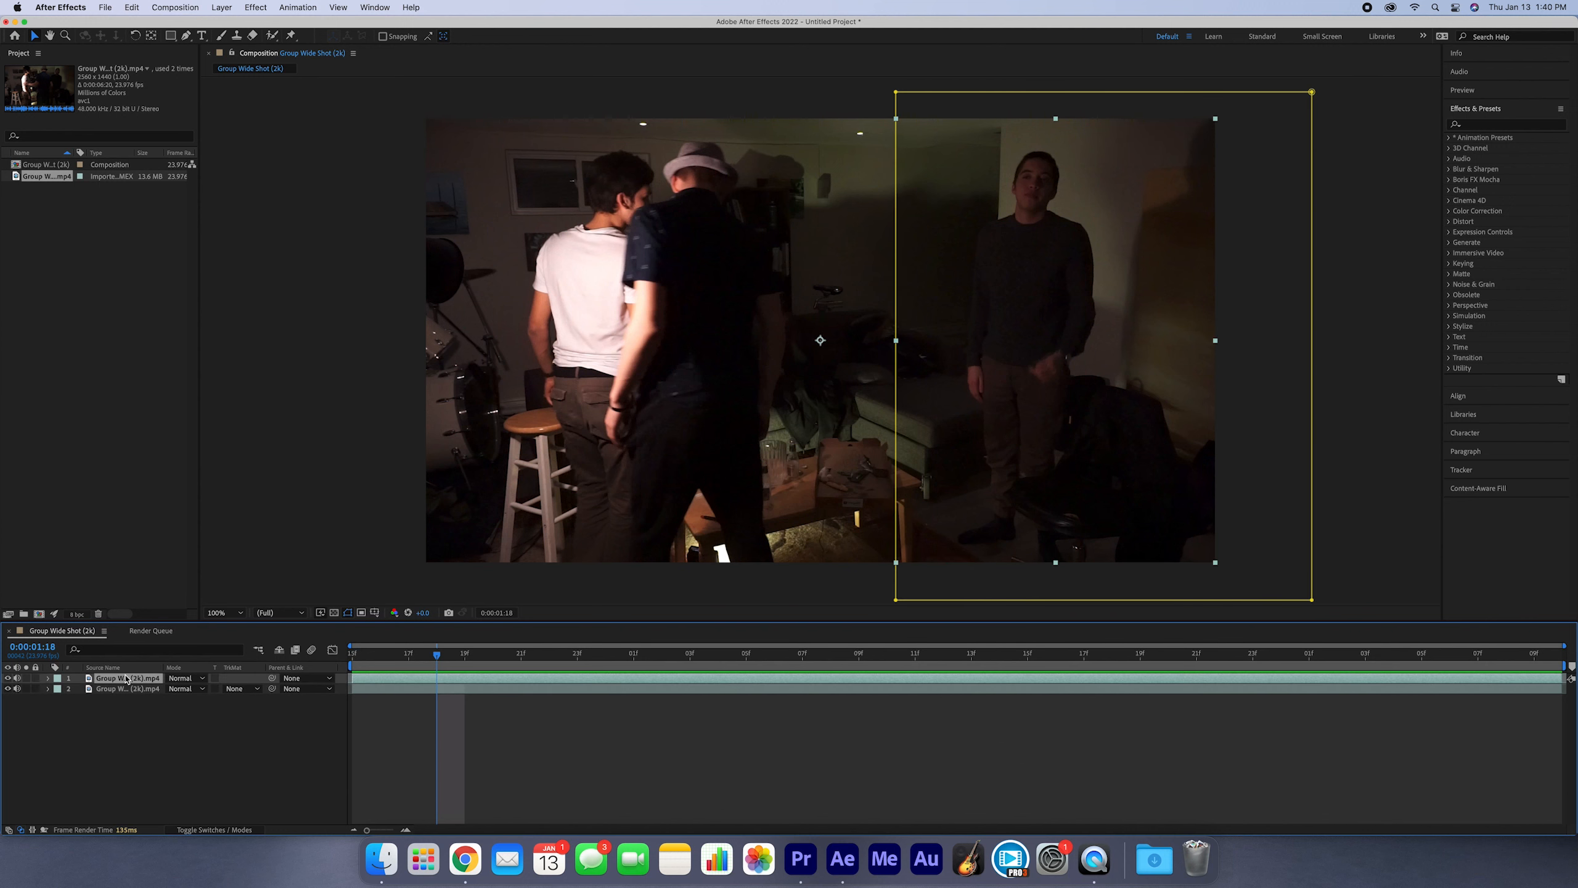
{"action": "key", "text": "m"}
{"action": "key", "text": "m"}
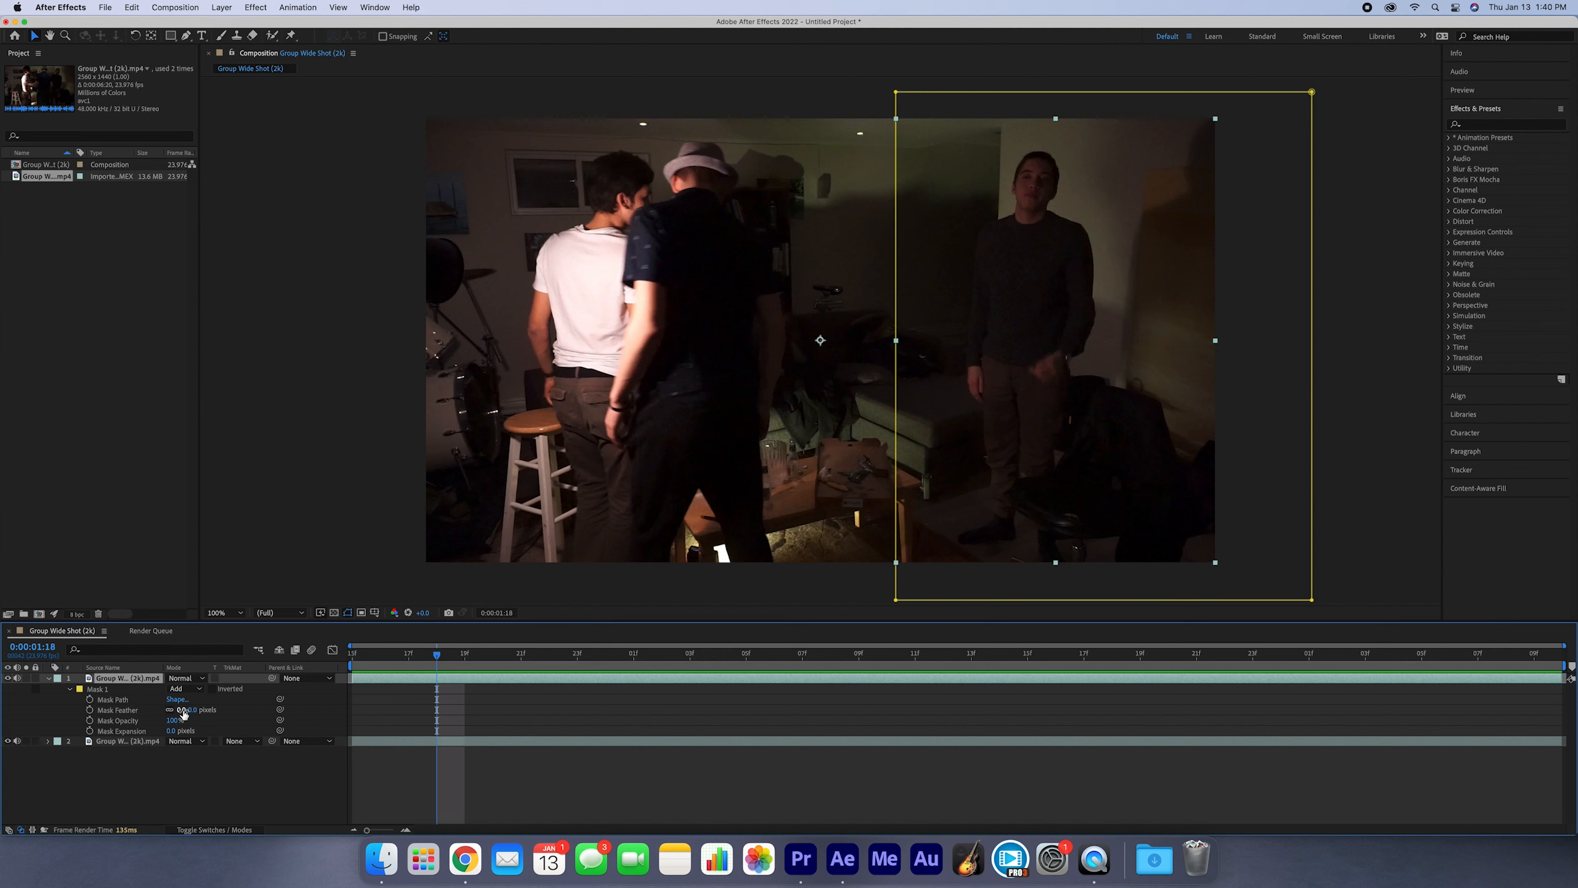
Set Mask 1's feather on the top footage layer to 126 pixels and solo that layer.
{"action": "mouse_move", "coordinate": [181, 713]}
{"action": "left_mouse_down"}
{"action": "mouse_move", "coordinate": [521, 709]}
{"action": "mouse_move", "coordinate": [174, 720]}
{"action": "left_mouse_up"}
{"action": "left_click", "coordinate": [26, 678]}
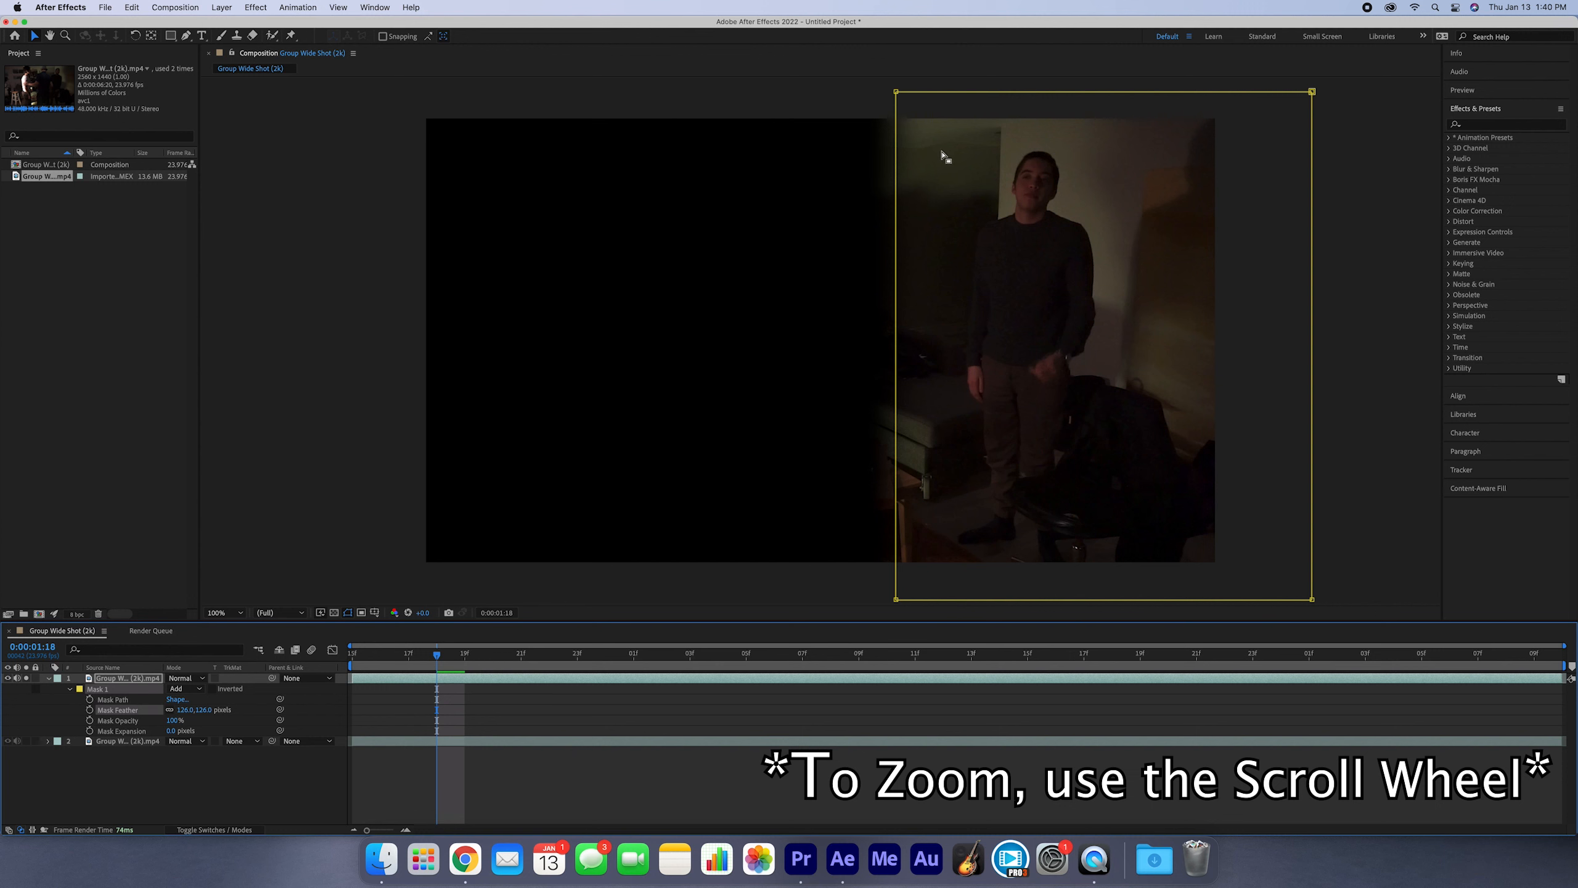
Raise the mask's two upper corners further above the frame and slant its left edge inward toward the standing man.
{"action": "scroll", "coordinate": [943, 155], "scroll_direction": "down", "scroll_amount": 2}
{"action": "left_click_drag", "start_coordinate": [859, 216], "coordinate": [853, 182]}
{"action": "left_click_drag", "start_coordinate": [1066, 216], "coordinate": [1087, 187]}
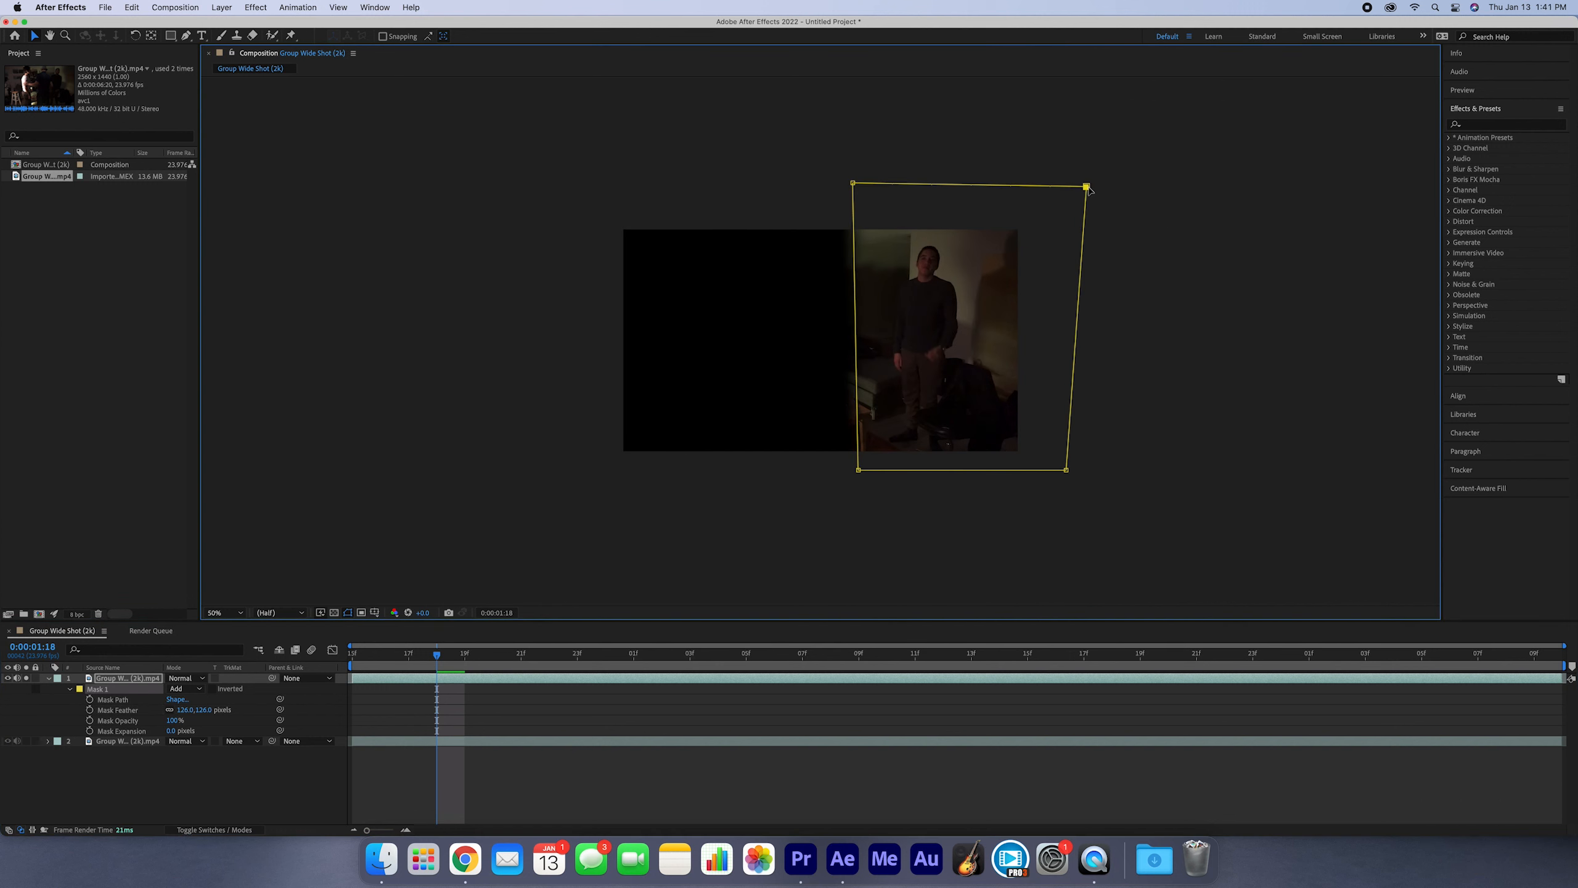
{"action": "scroll", "coordinate": [935, 266], "scroll_direction": "up", "scroll_amount": 1}
{"action": "scroll", "coordinate": [951, 308], "scroll_direction": "down", "scroll_amount": 1}
{"action": "left_click_drag", "start_coordinate": [854, 183], "coordinate": [896, 189]}
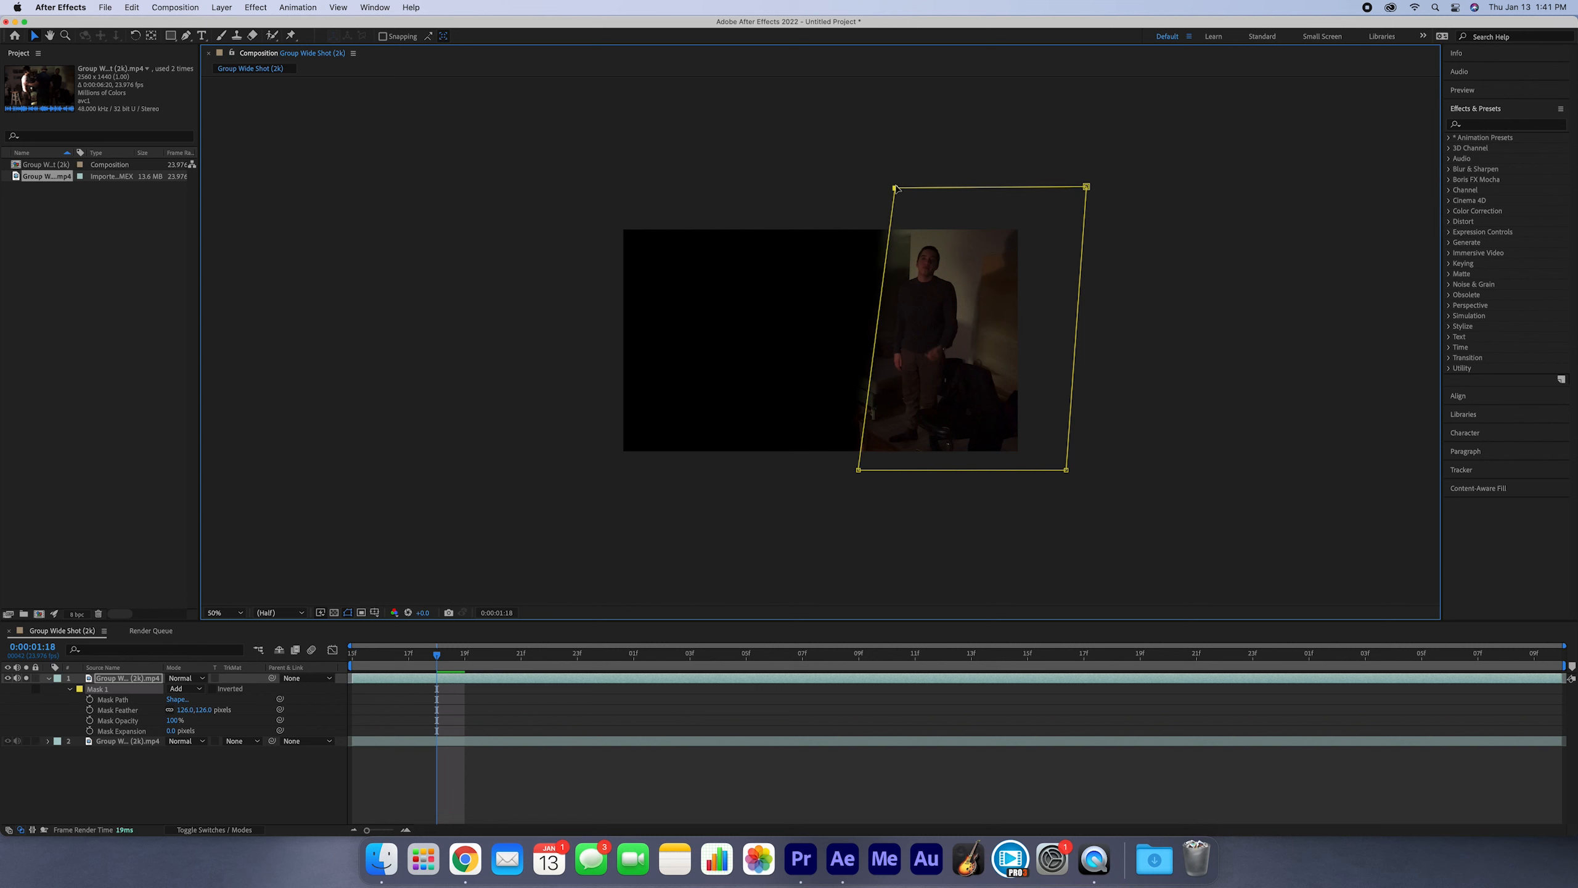
{"action": "scroll", "coordinate": [820, 342], "scroll_direction": "up", "scroll_amount": 1}
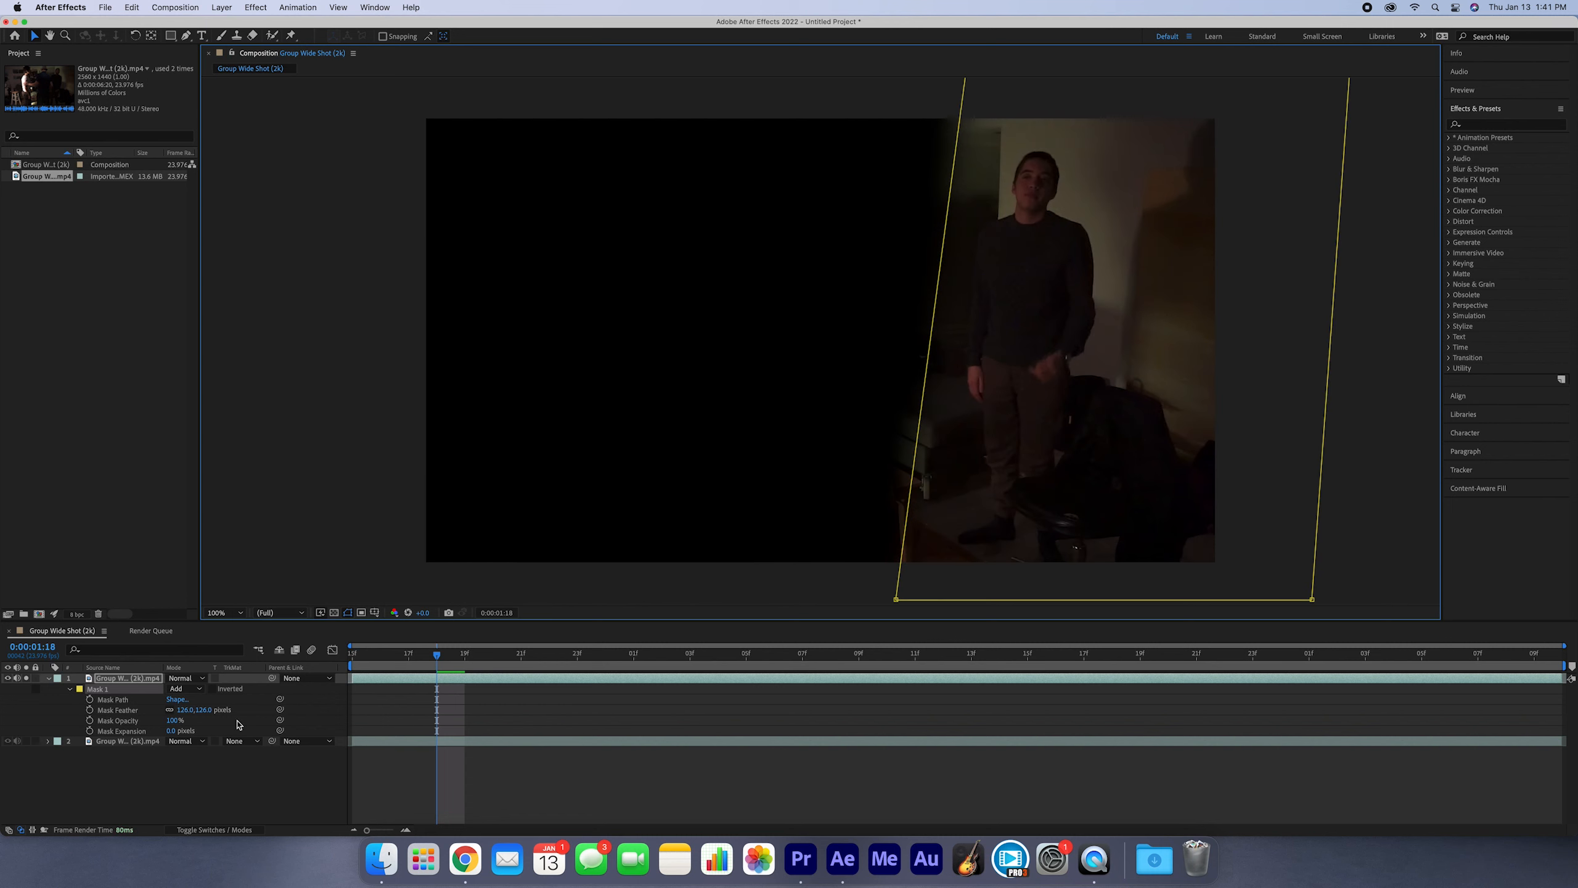
Set the mask feather to 113 pixels, return to 0:00:01:15 and unsolo the top layer.
{"action": "mouse_move", "coordinate": [186, 710]}
{"action": "left_mouse_down"}
{"action": "mouse_move", "coordinate": [144, 712]}
{"action": "mouse_move", "coordinate": [173, 713]}
{"action": "left_mouse_up"}
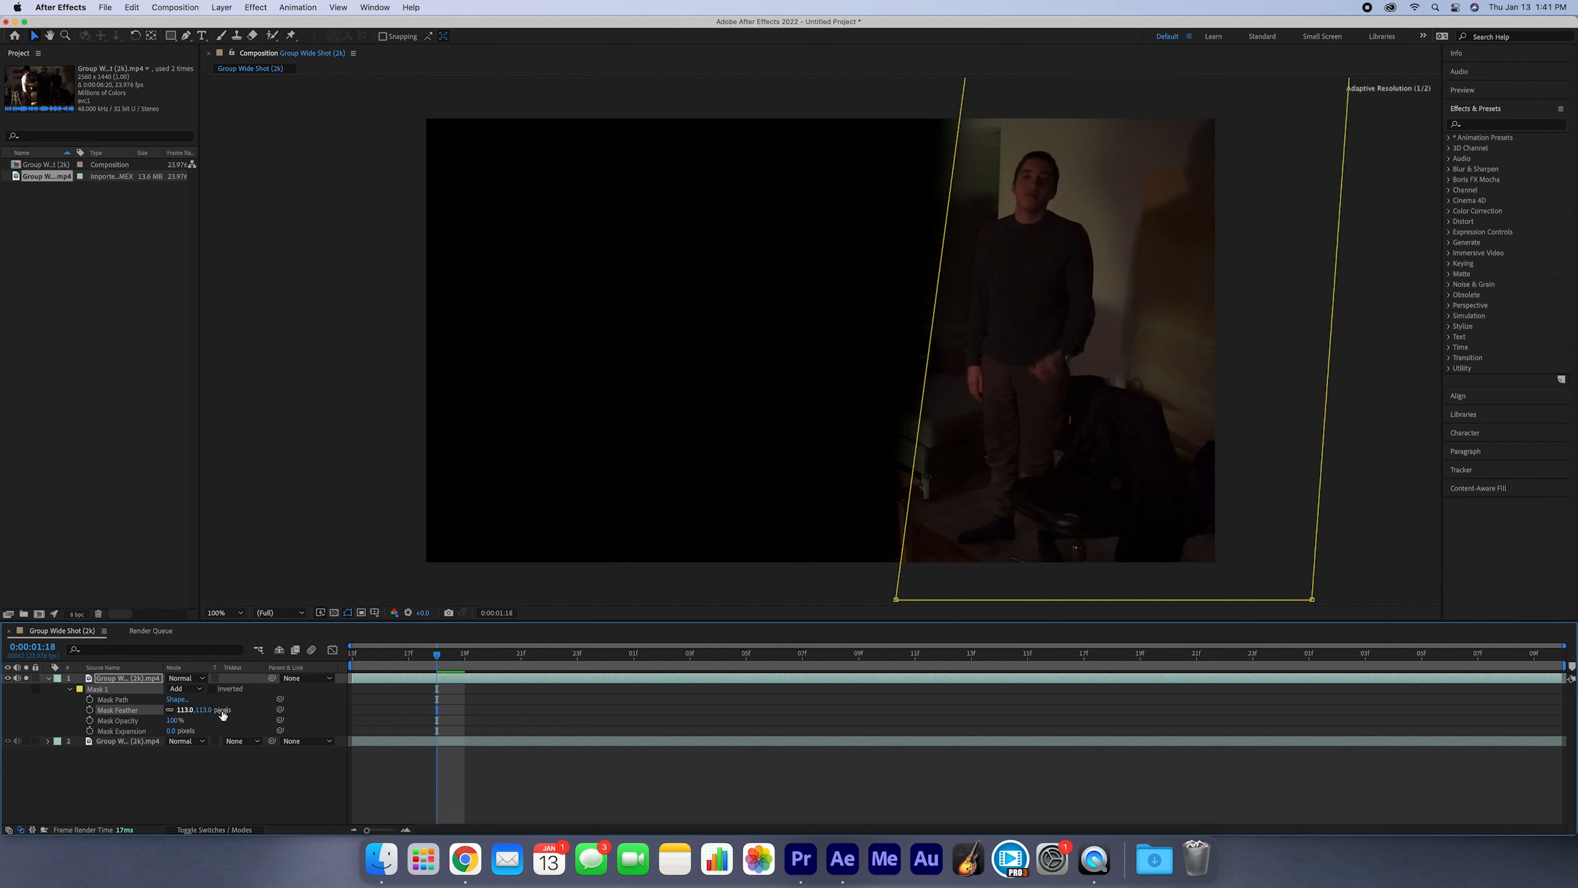
{"action": "left_click_drag", "start_coordinate": [433, 657], "coordinate": [202, 678]}
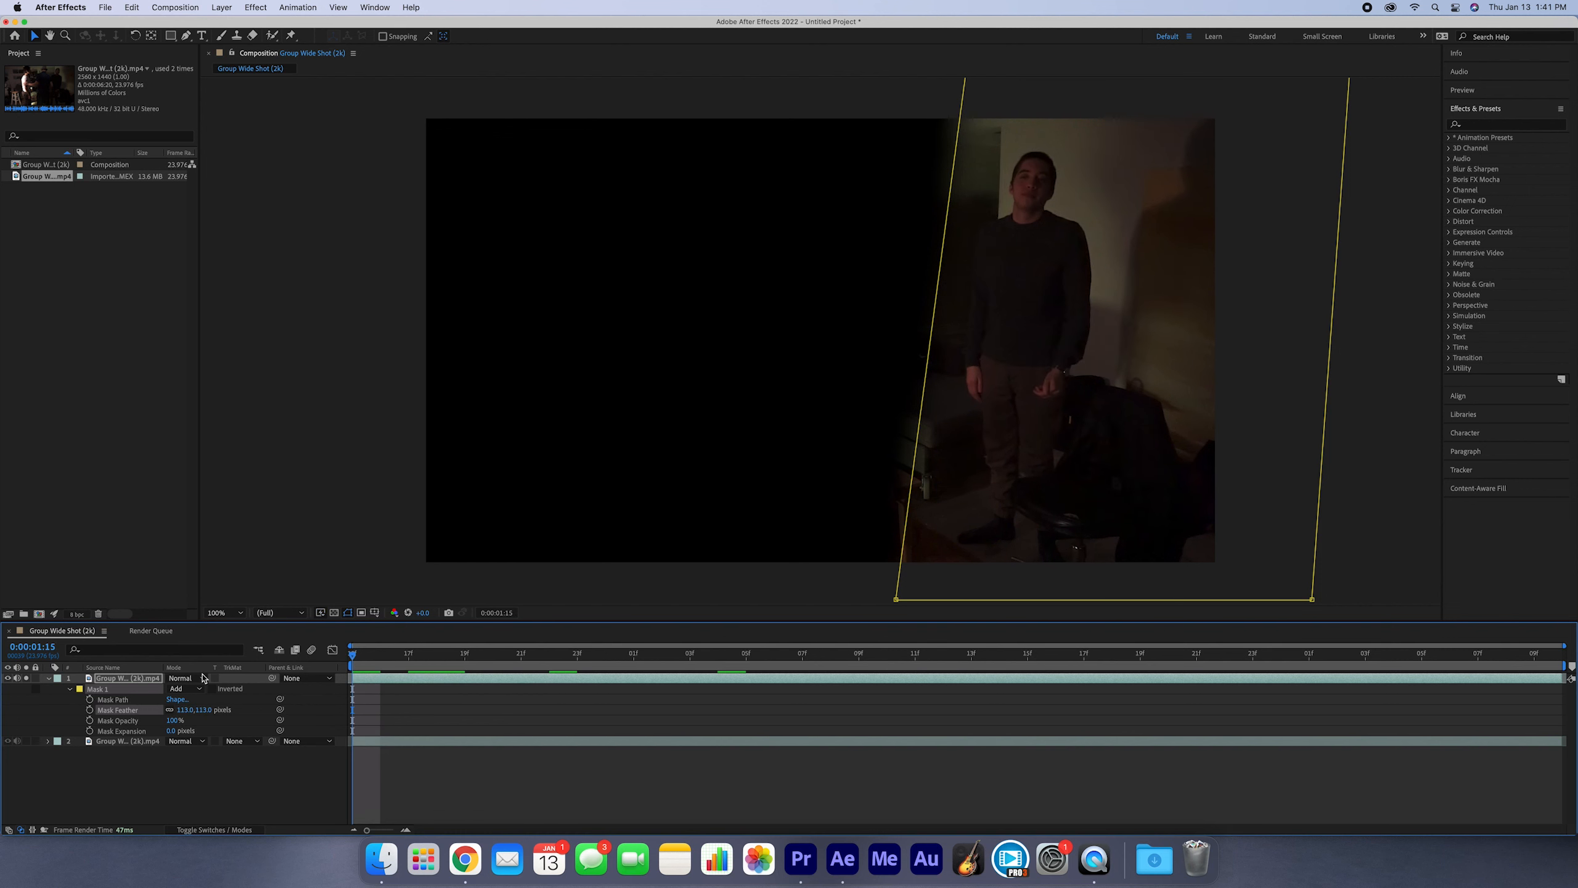
{"action": "left_click", "coordinate": [26, 678]}
Test the mask's lower-left corner beneath the standing man, and settle it just below the frame near the coffee table.
{"action": "left_click_drag", "start_coordinate": [896, 600], "coordinate": [1097, 596]}
{"action": "key", "text": "super+shift+a"}
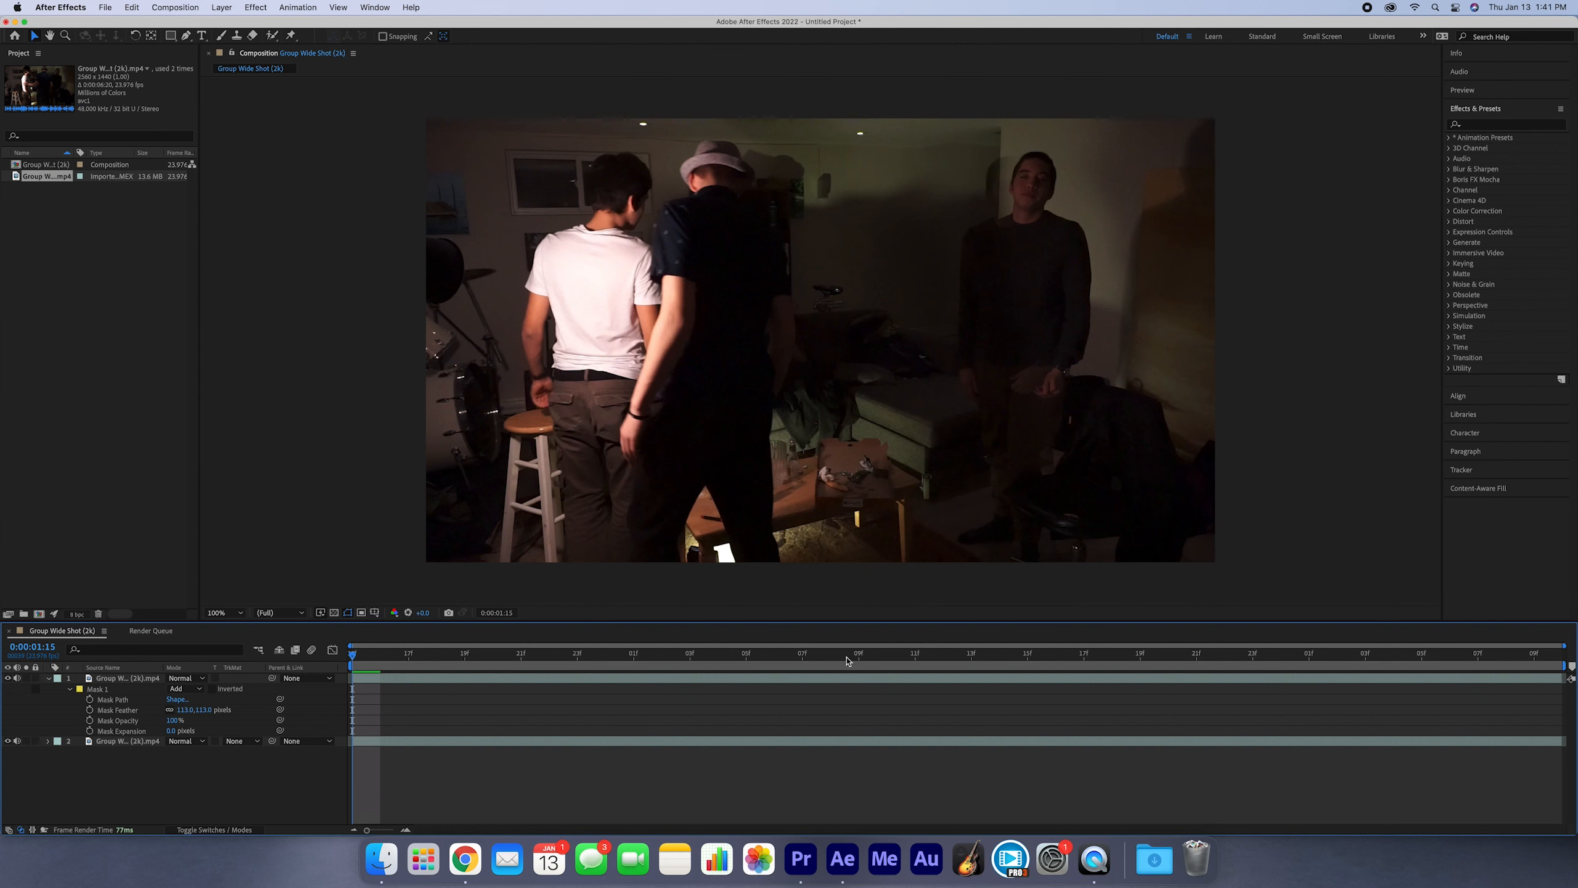
{"action": "left_click", "coordinate": [847, 678]}
{"action": "left_click_drag", "start_coordinate": [1079, 595], "coordinate": [911, 598]}
{"action": "key", "text": "comma"}
{"action": "key", "text": "period"}
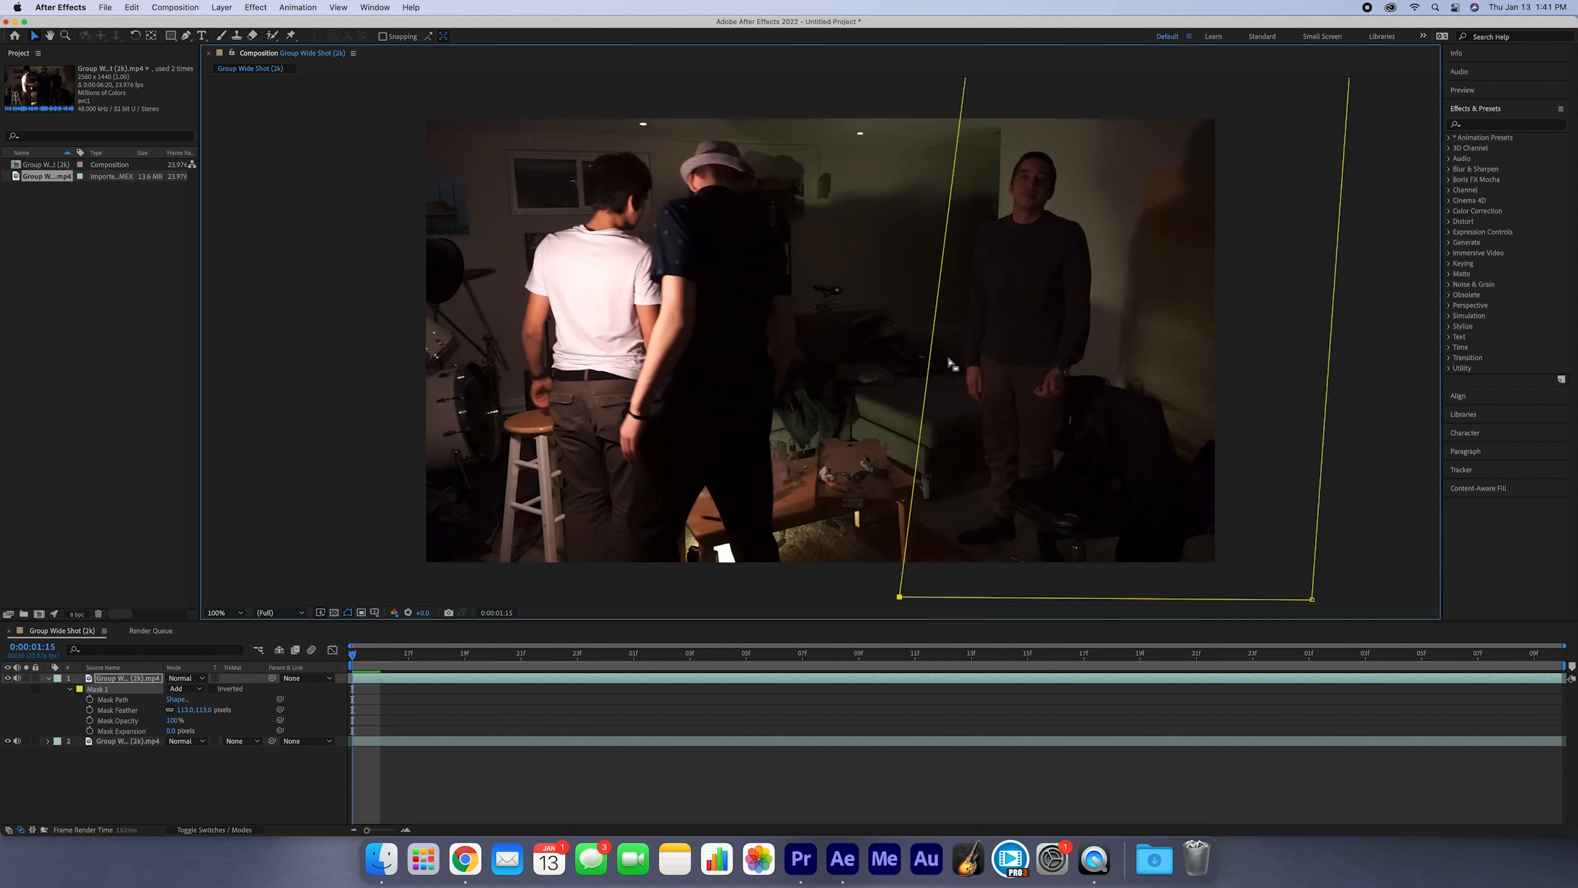
Collapse the top layer's properties and fine-tune the mask's upper-left corner, shifting it slightly closer to the standing man.
{"action": "key", "text": "comma"}
{"action": "left_click_drag", "start_coordinate": [896, 188], "coordinate": [888, 187]}
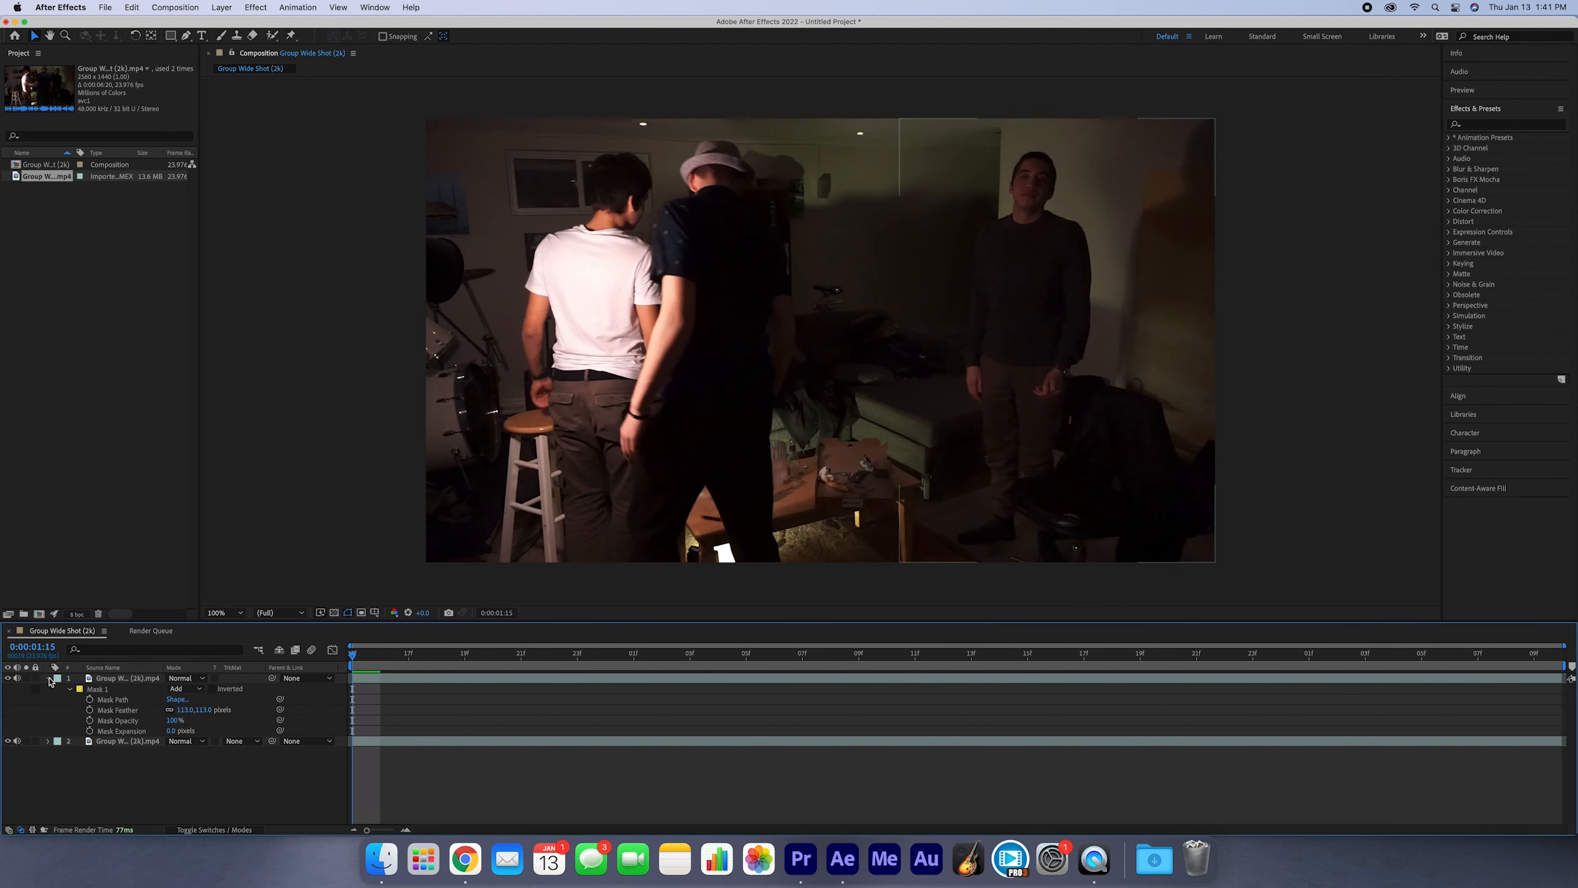
{"action": "left_click", "coordinate": [48, 678]}
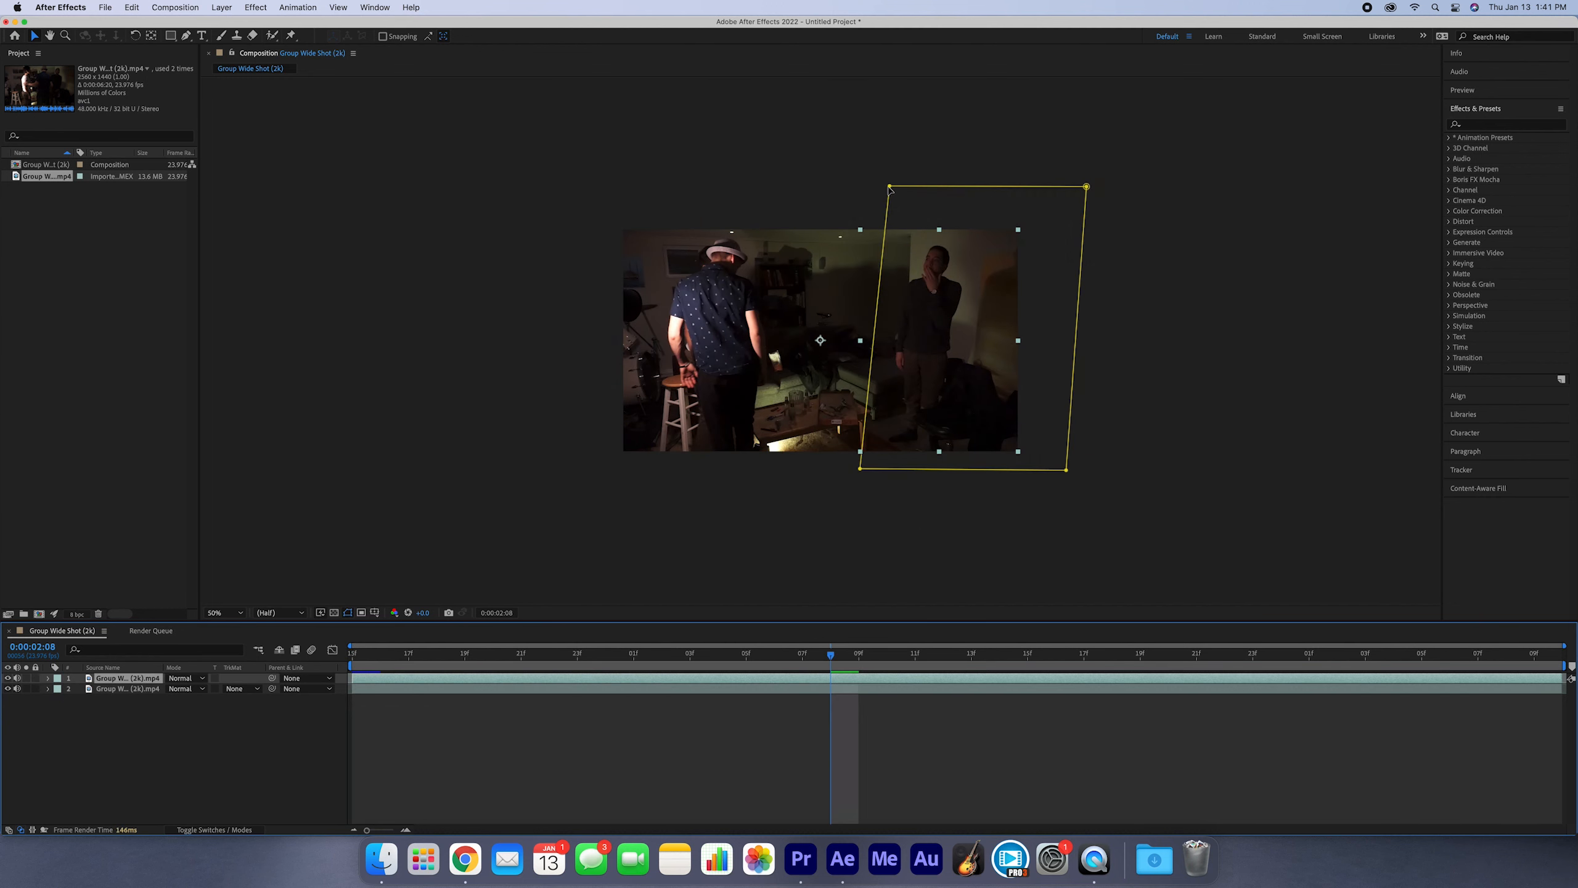
{"action": "left_click_drag", "start_coordinate": [890, 188], "coordinate": [903, 188]}
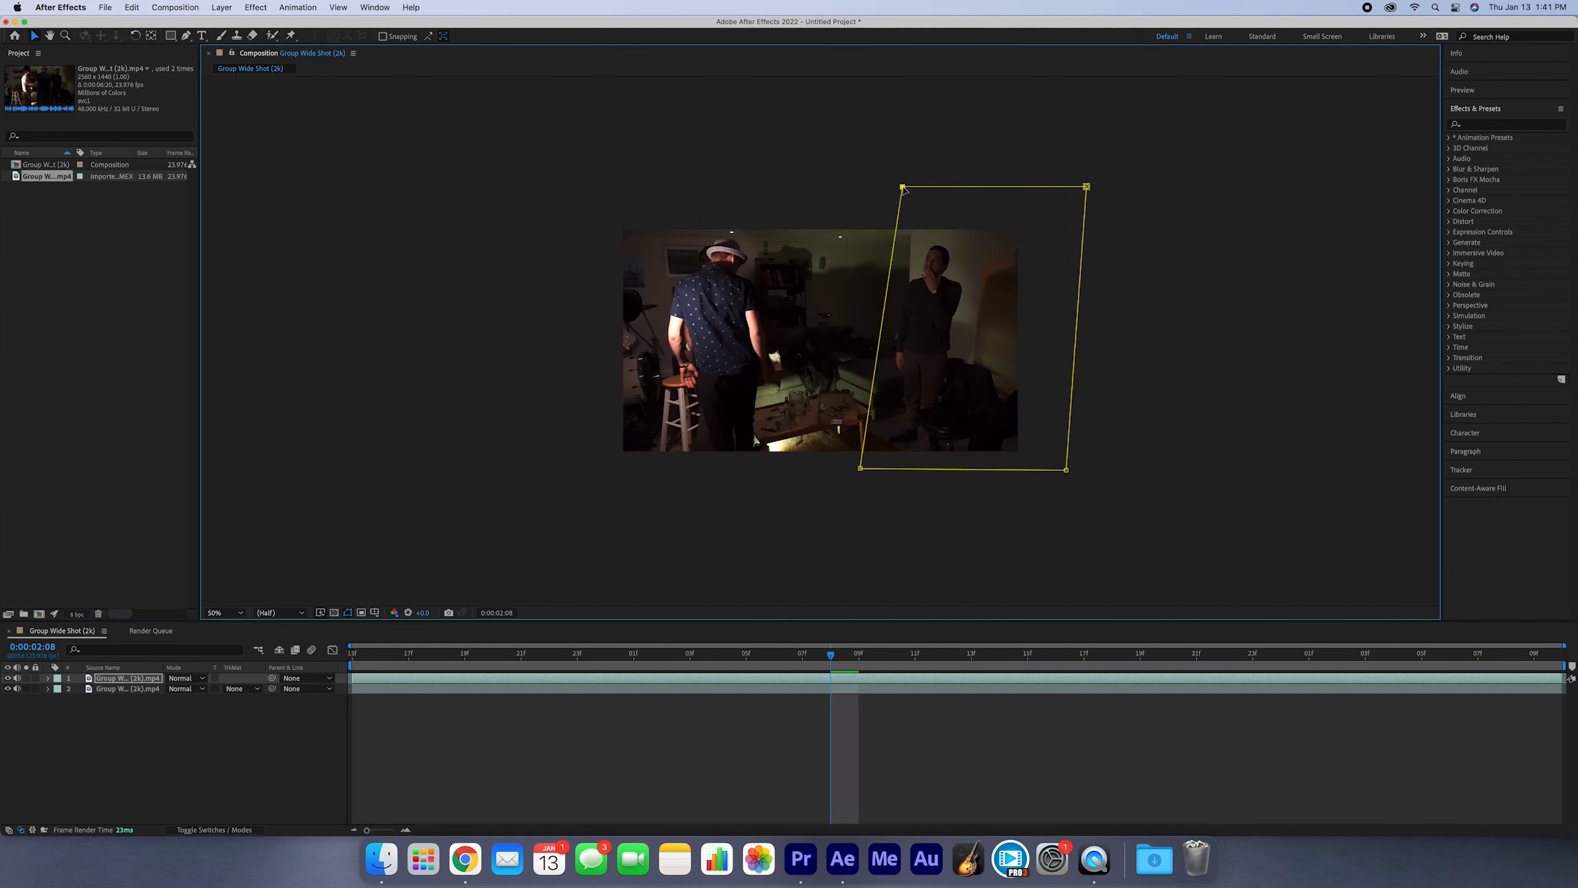
Preview the composite and inspect the mask's left edge beside the standing man.
{"action": "key", "text": "space"}
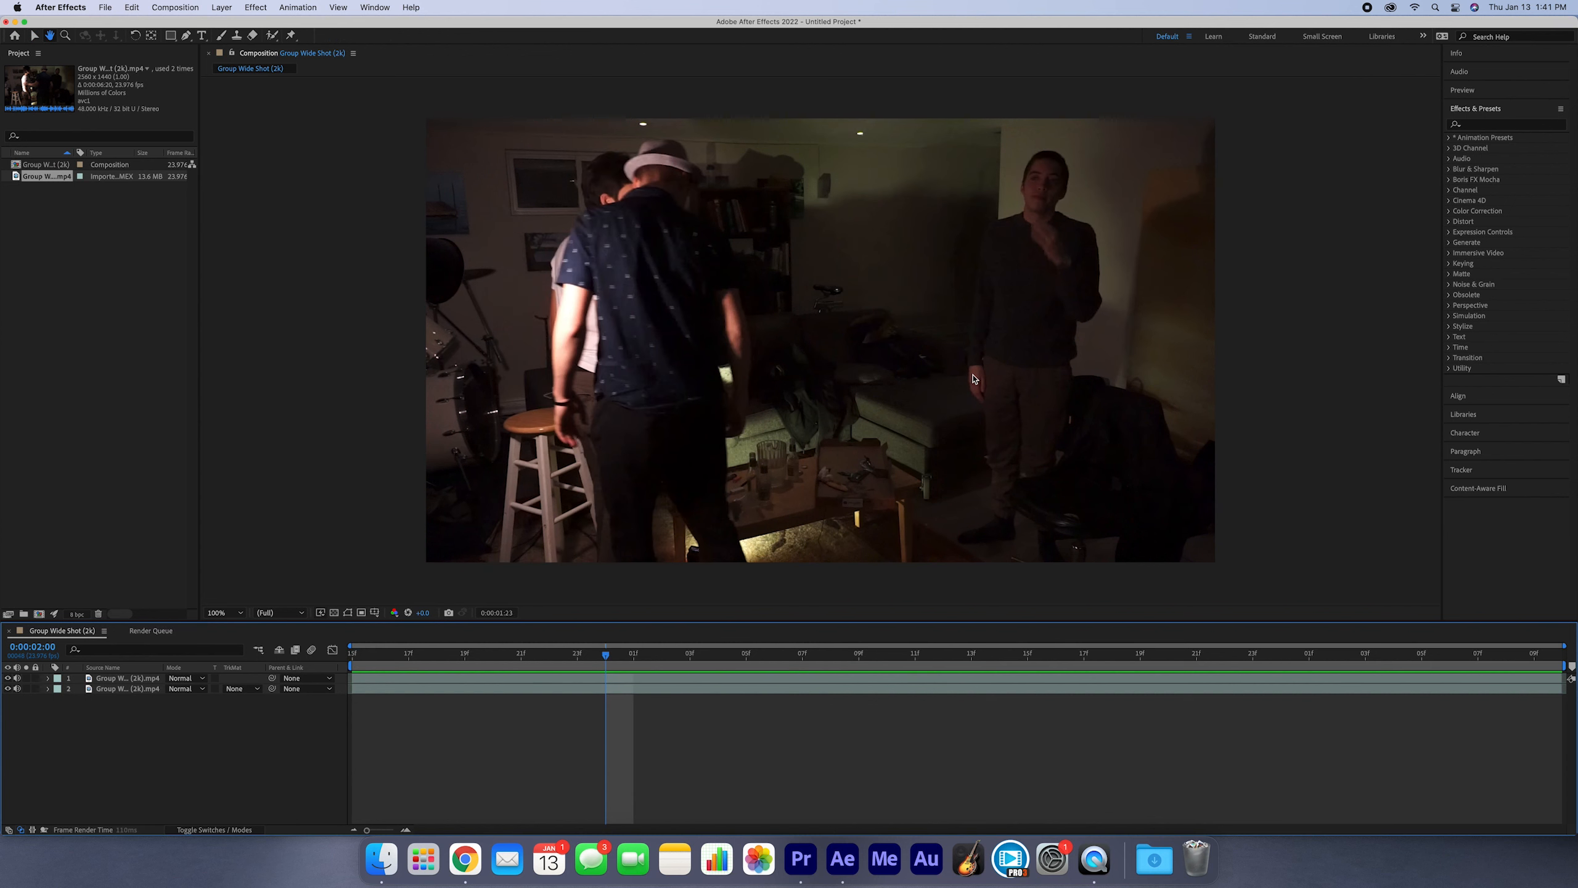
{"action": "key", "text": "space"}
{"action": "left_click", "coordinate": [691, 677]}
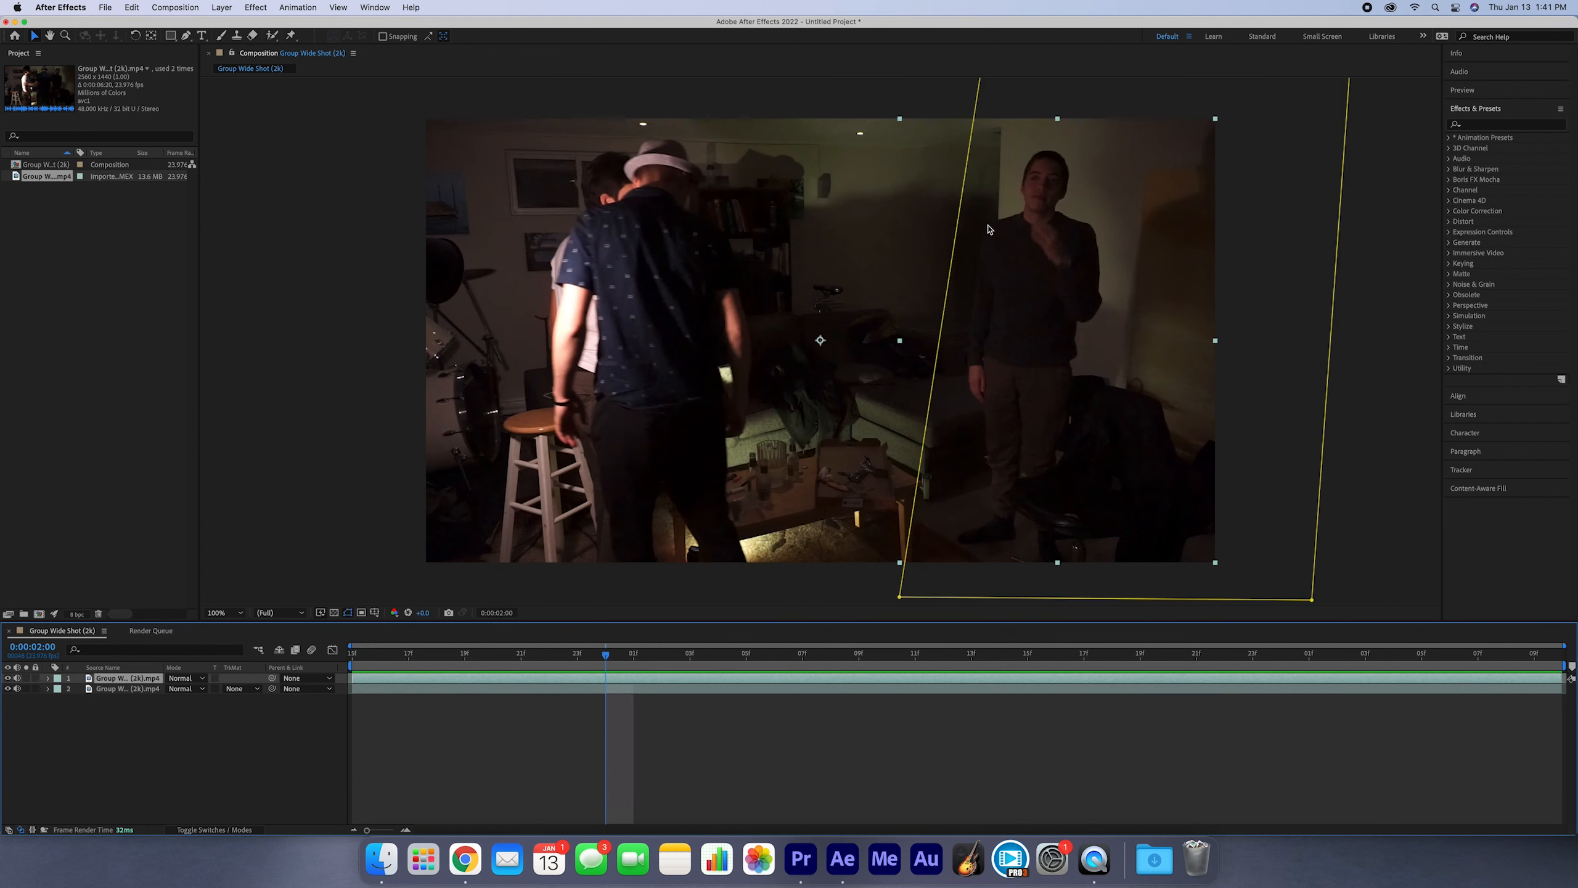
{"action": "scroll", "coordinate": [971, 174], "scroll_direction": "down", "scroll_amount": 1}
{"action": "scroll", "coordinate": [930, 282], "scroll_direction": "up", "scroll_amount": 2}
{"action": "key", "text": "space"}
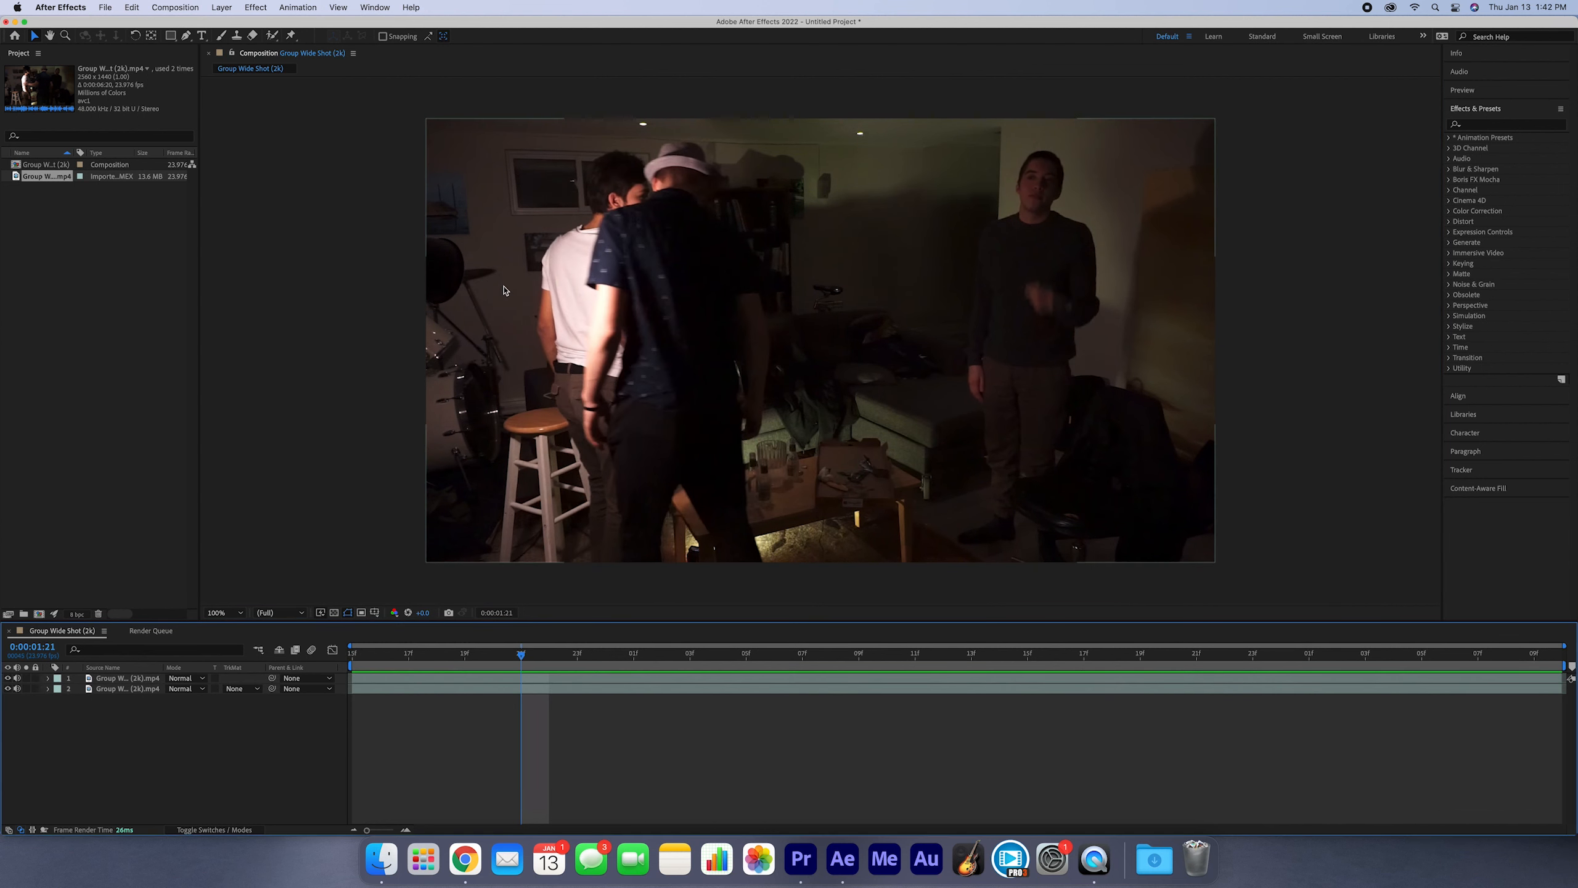
Begin a Save As of the project into the 1 - Basic Interface folder of the compositing tutorial material on the Desktop.
{"action": "key", "text": "super+s"}
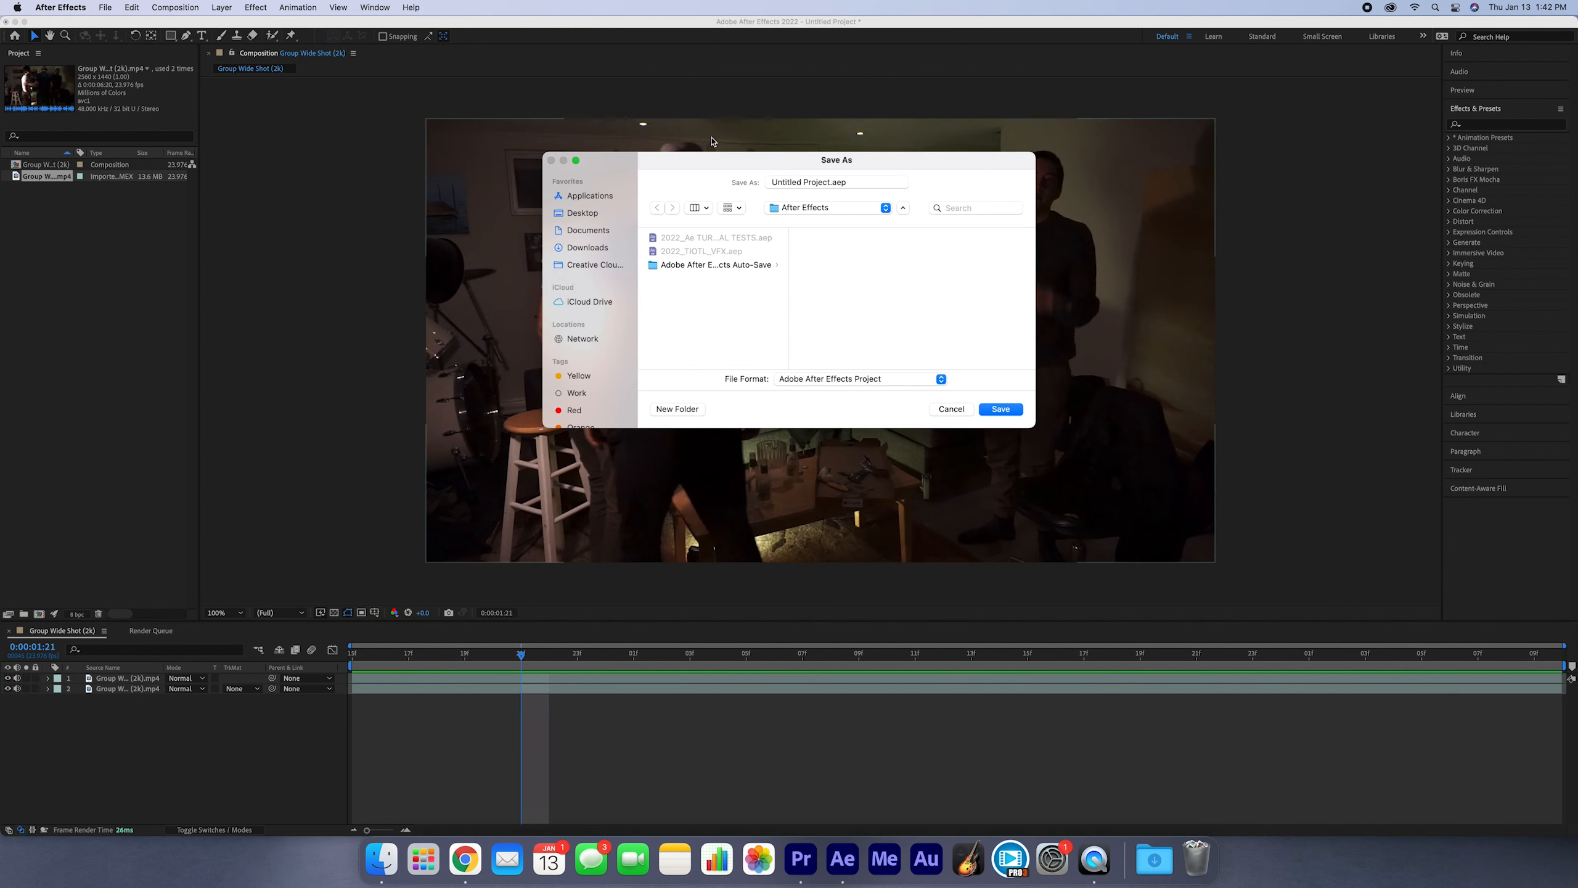
{"action": "left_click", "coordinate": [950, 408]}
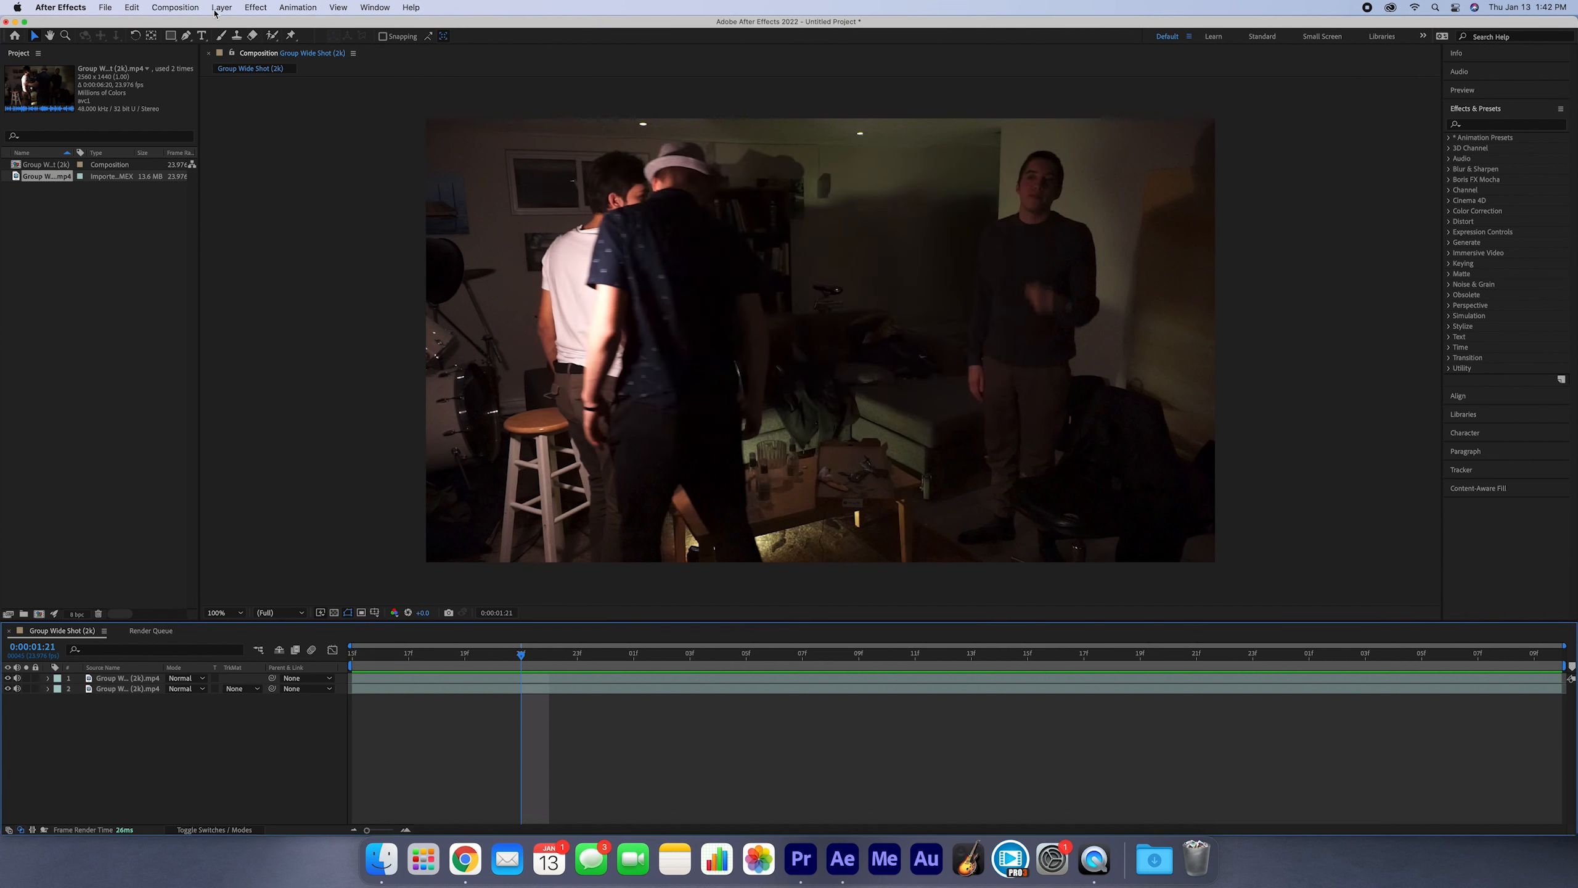
{"action": "left_click", "coordinate": [104, 7]}
{"action": "mouse_move", "coordinate": [217, 140]}
{"action": "left_click", "coordinate": [291, 141]}
{"action": "left_click", "coordinate": [826, 209]}
{"action": "left_click", "coordinate": [802, 236]}
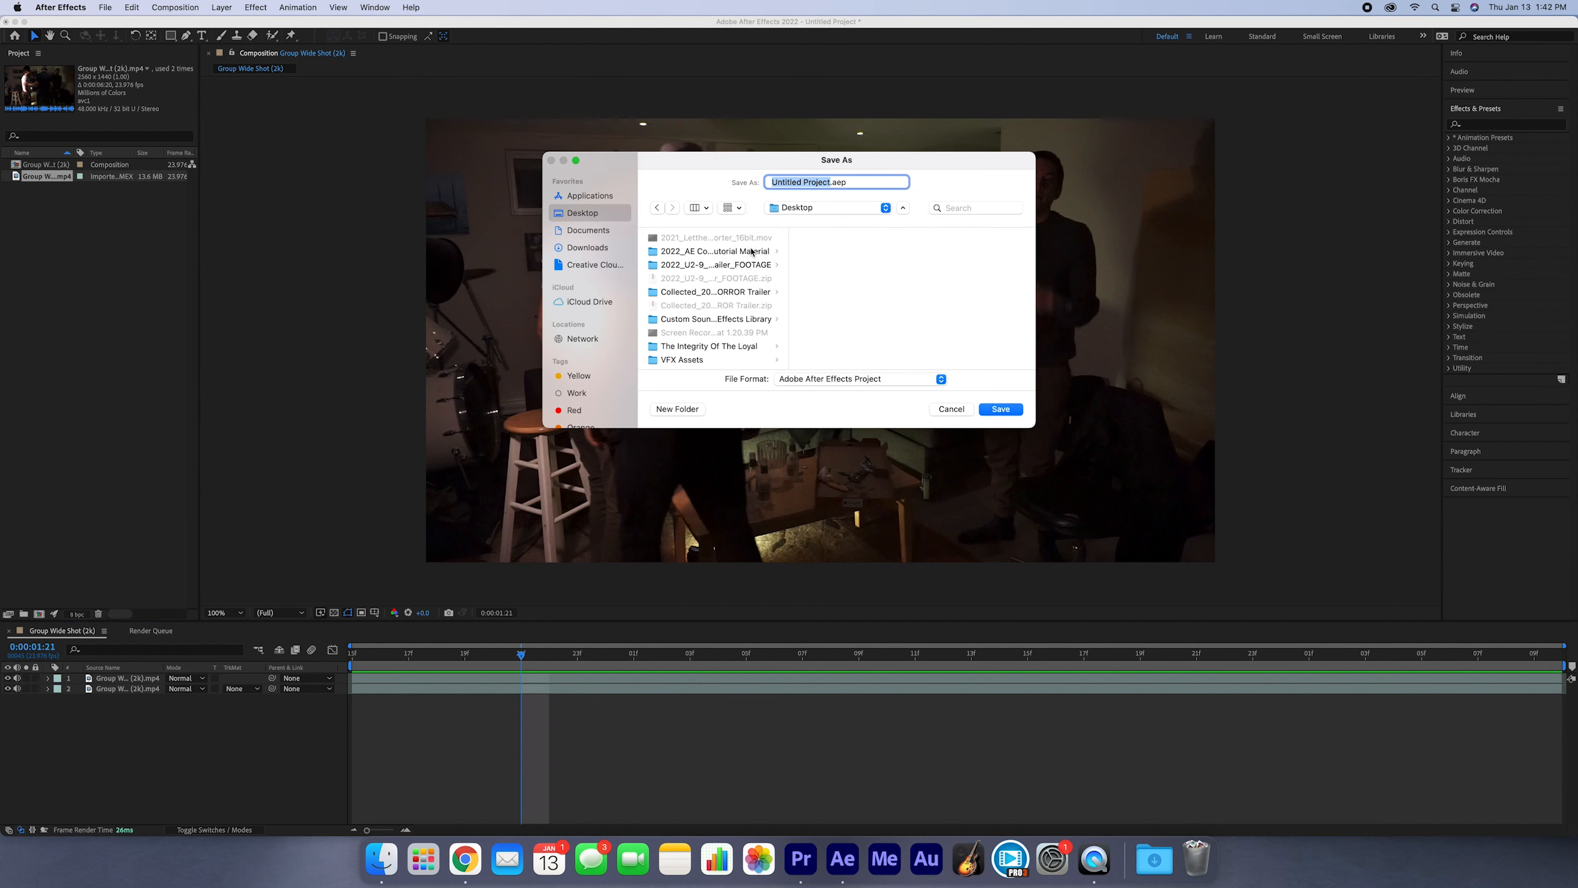
{"action": "left_click", "coordinate": [707, 254]}
{"action": "left_click", "coordinate": [862, 242]}
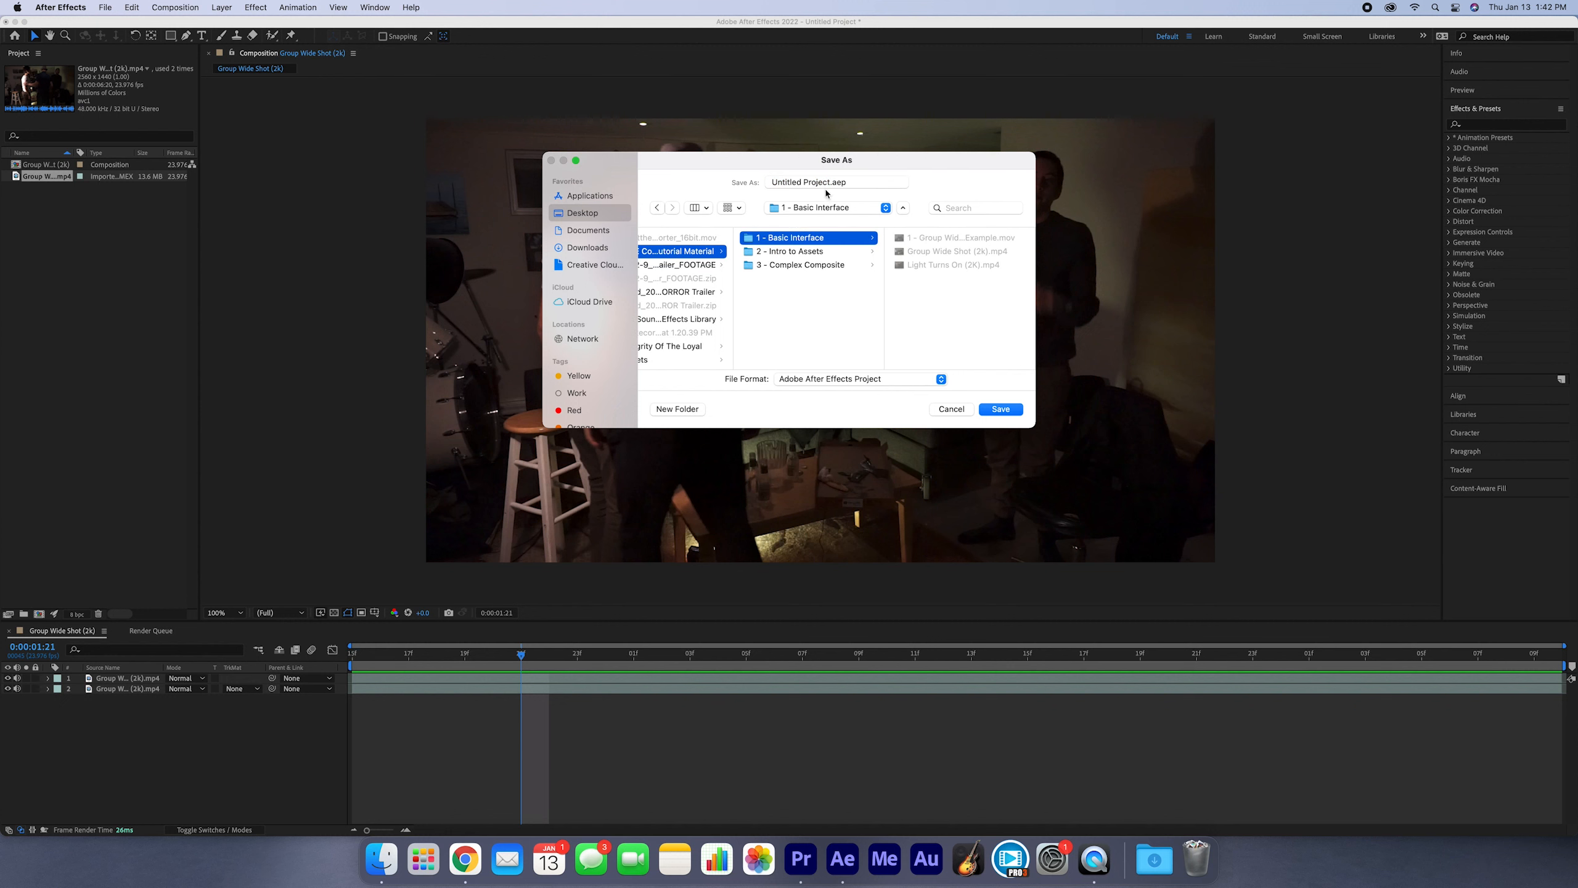
Save the project under the name 2022_3.1_Basic Interface and play back the composite.
{"action": "left_click_drag", "start_coordinate": [832, 181], "coordinate": [762, 180]}
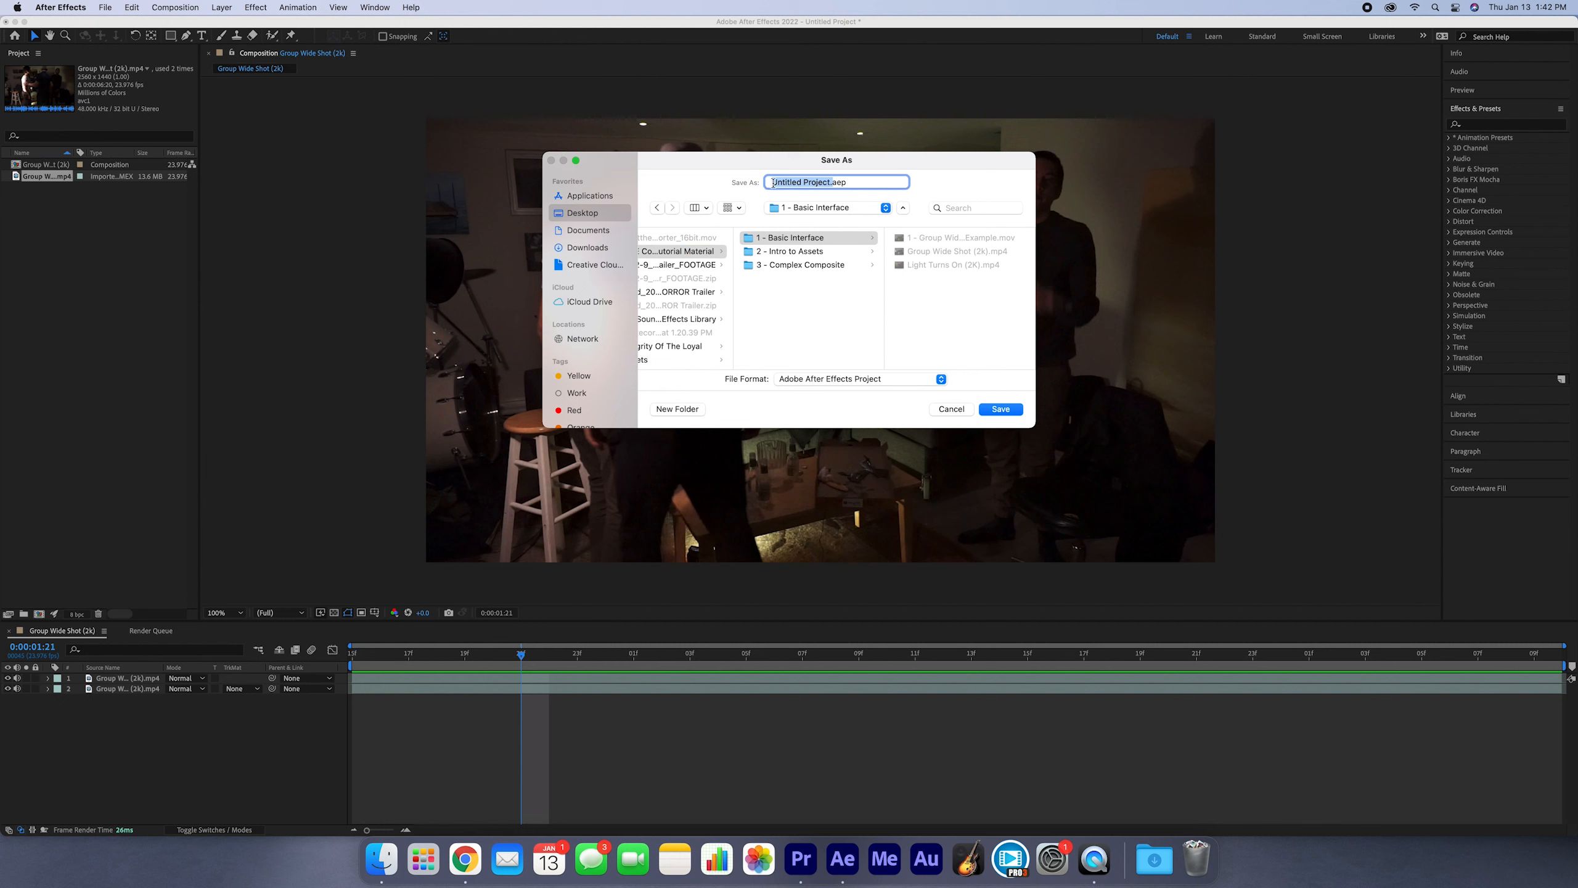
{"action": "left_click", "coordinate": [847, 181]}
{"action": "left_click", "coordinate": [965, 253]}
{"action": "key", "text": "BackSpace"}
{"action": "type", "text": "2022_3.1_Basic Interface"}
{"action": "key", "text": "Return"}
{"action": "key", "text": "space"}
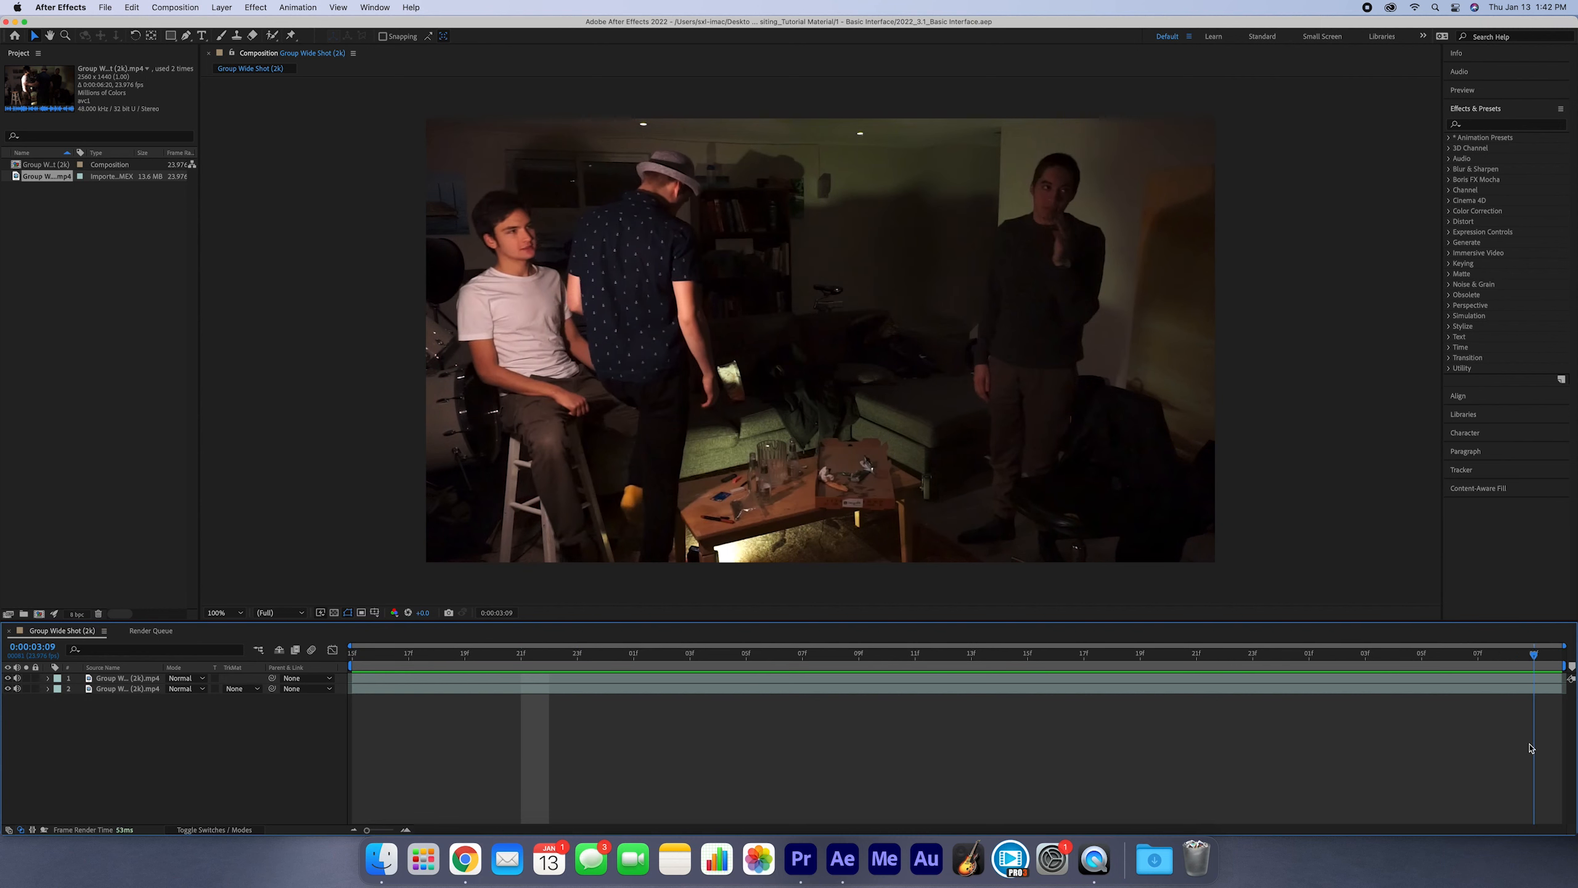
Add the composition to the Render Queue and output it as Group Wide Shot (2k).mov in the 1 - Basic Interface folder.
{"action": "left_click", "coordinate": [105, 7]}
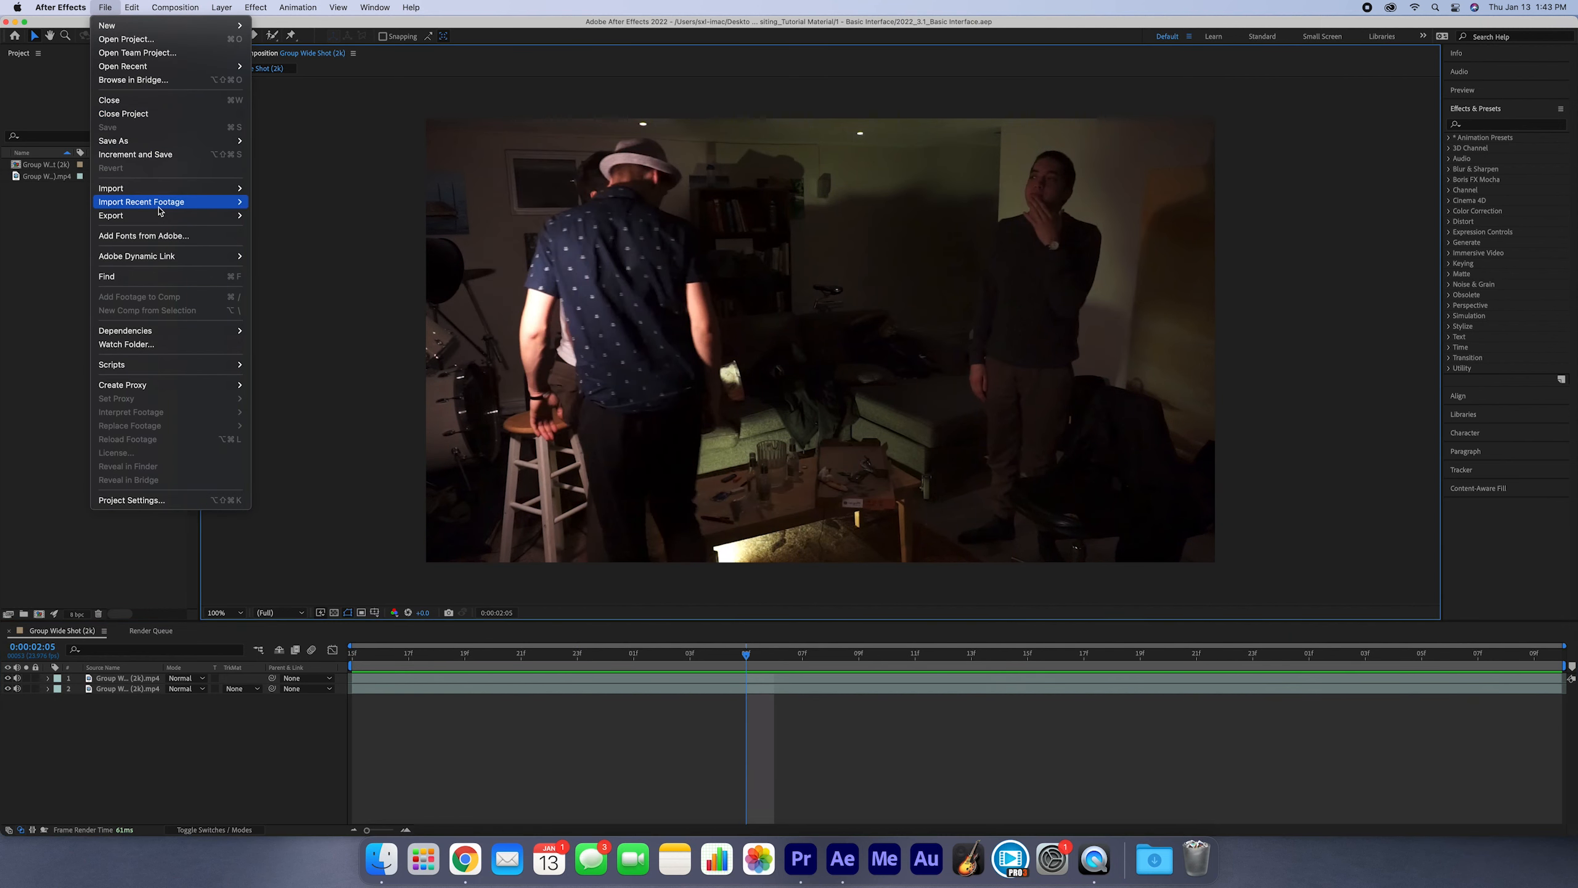
{"action": "mouse_move", "coordinate": [168, 215]}
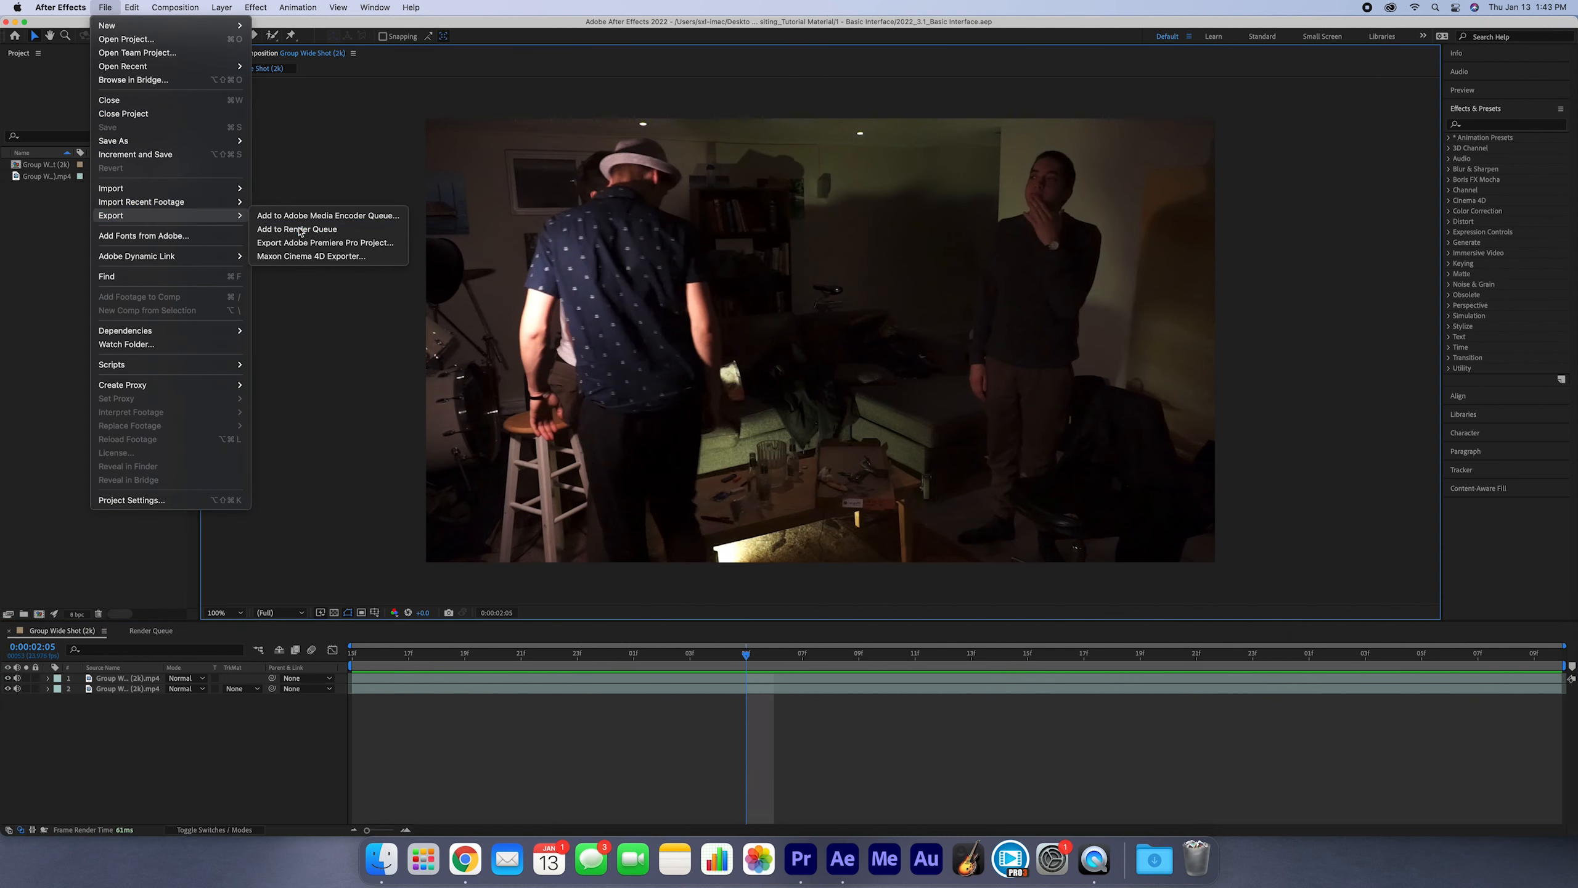
{"action": "left_click", "coordinate": [297, 228]}
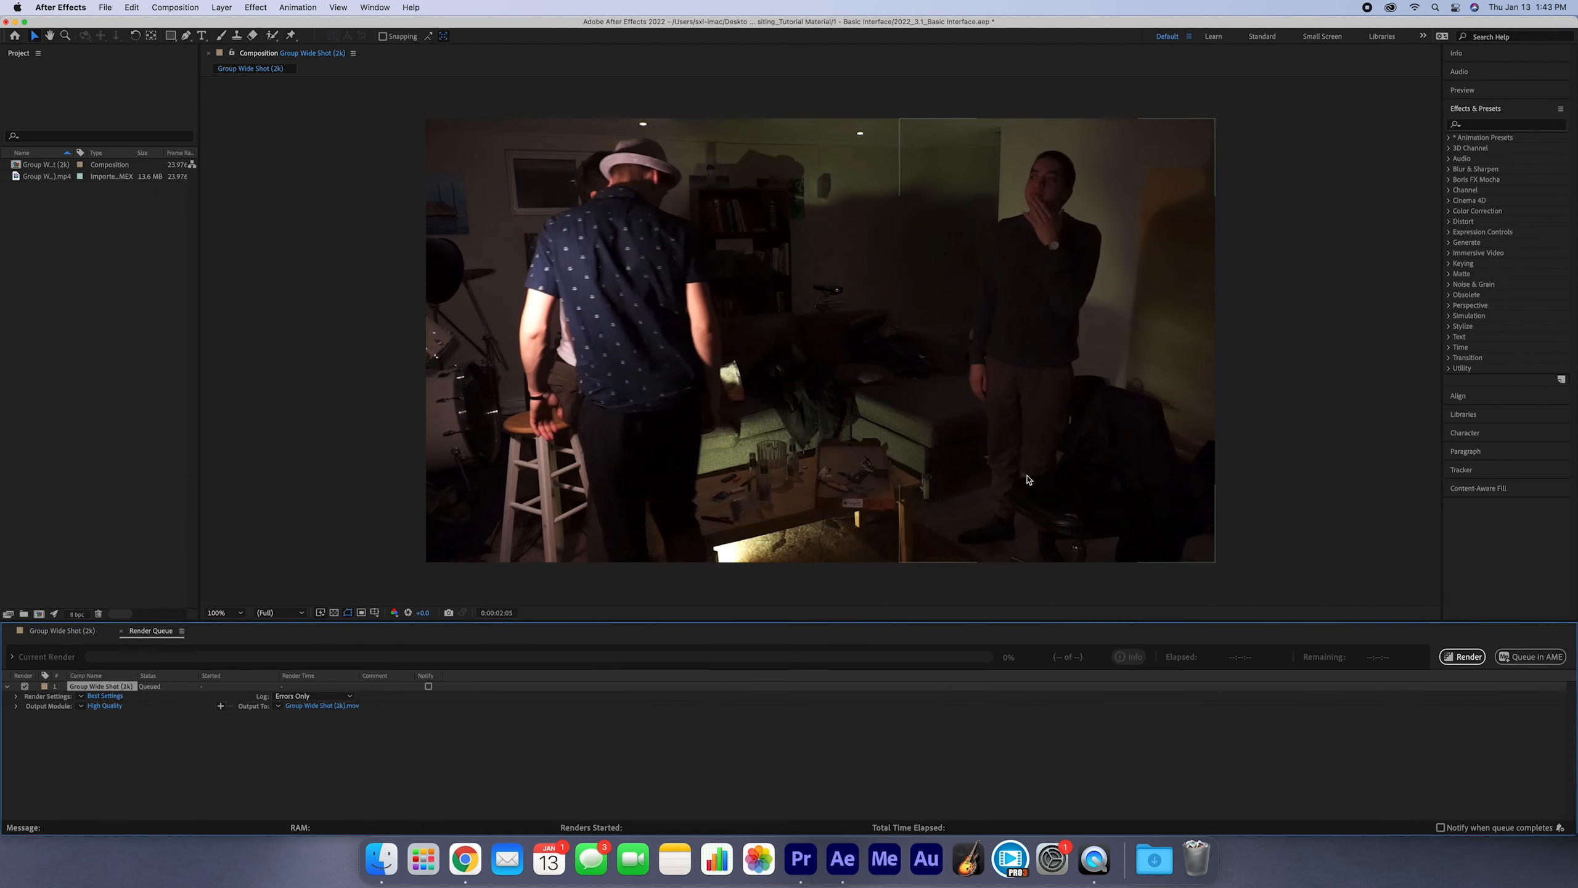
{"action": "left_click", "coordinate": [311, 706]}
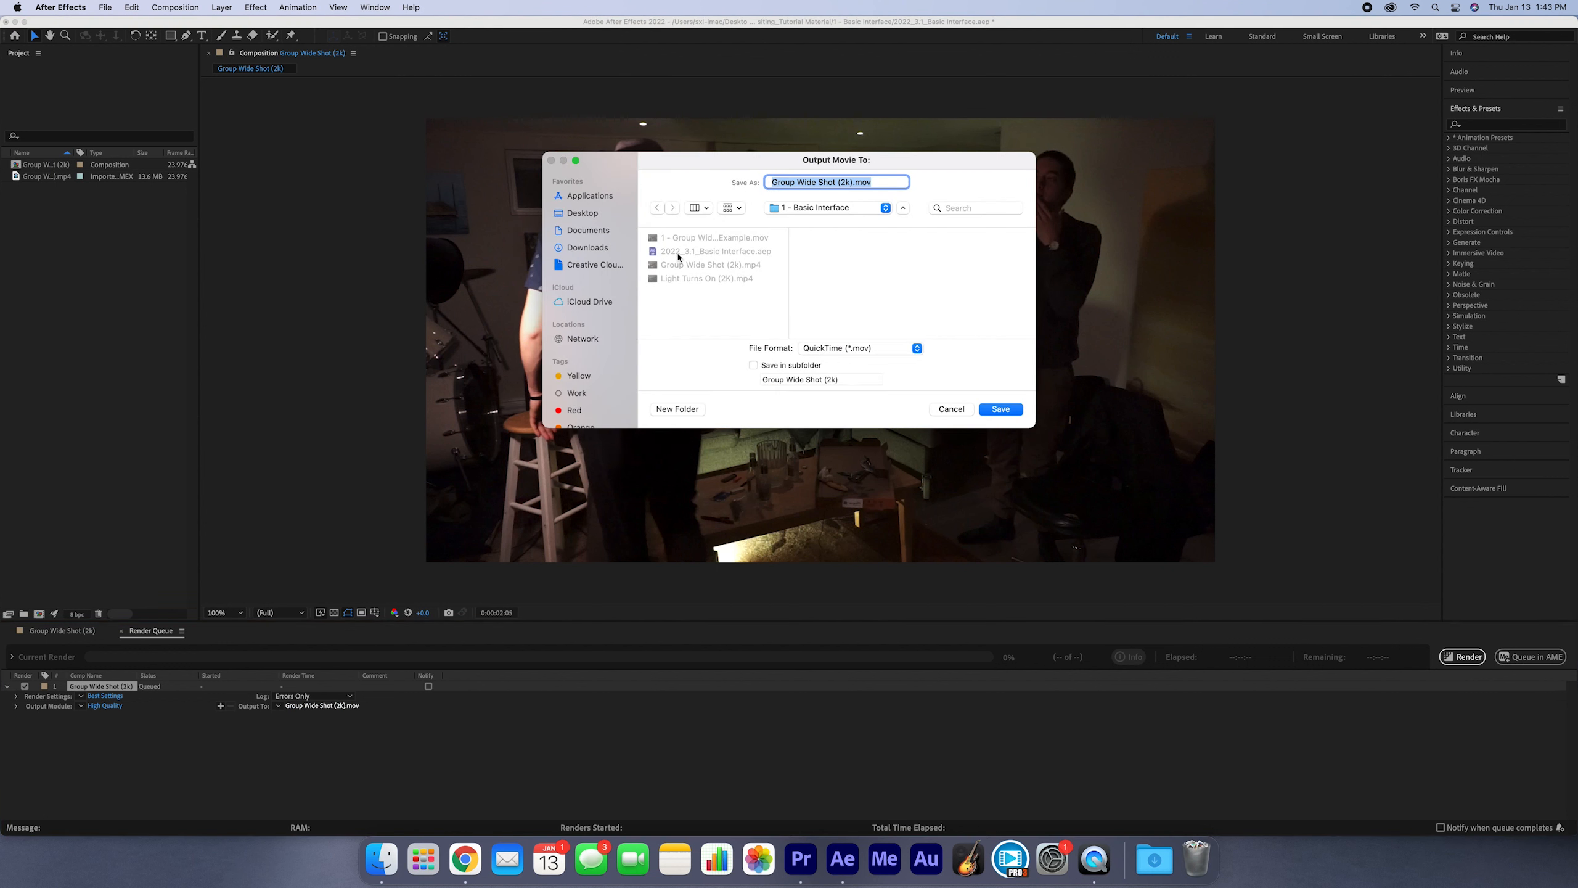
{"action": "key", "text": "Return"}
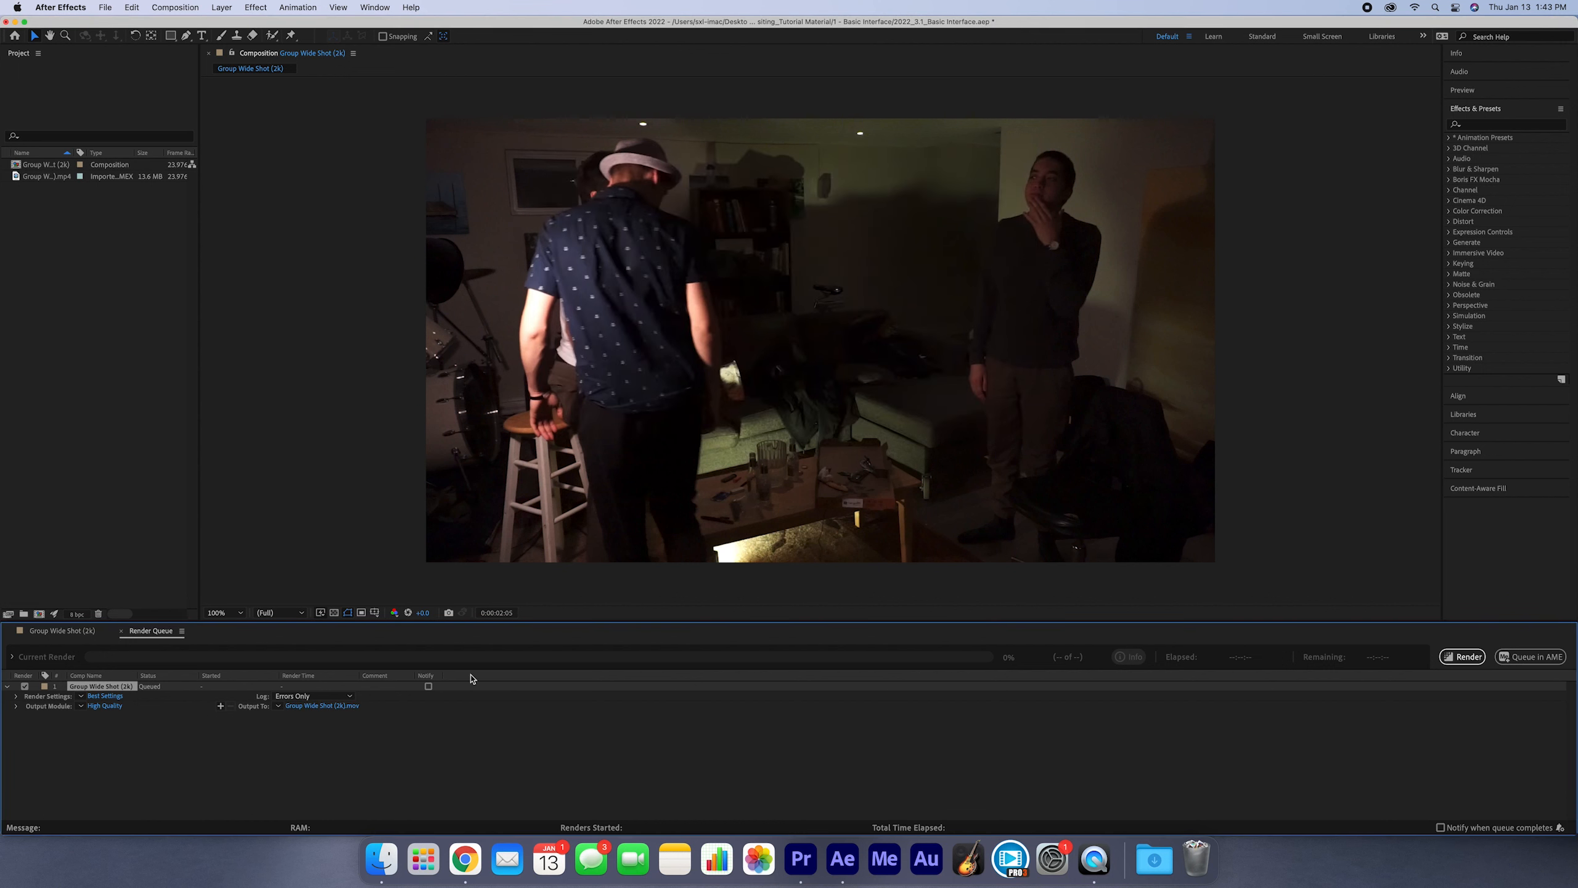
Accept the QuickTime output module settings with Apple ProRes 422 and render the queued composition.
{"action": "left_click", "coordinate": [102, 706]}
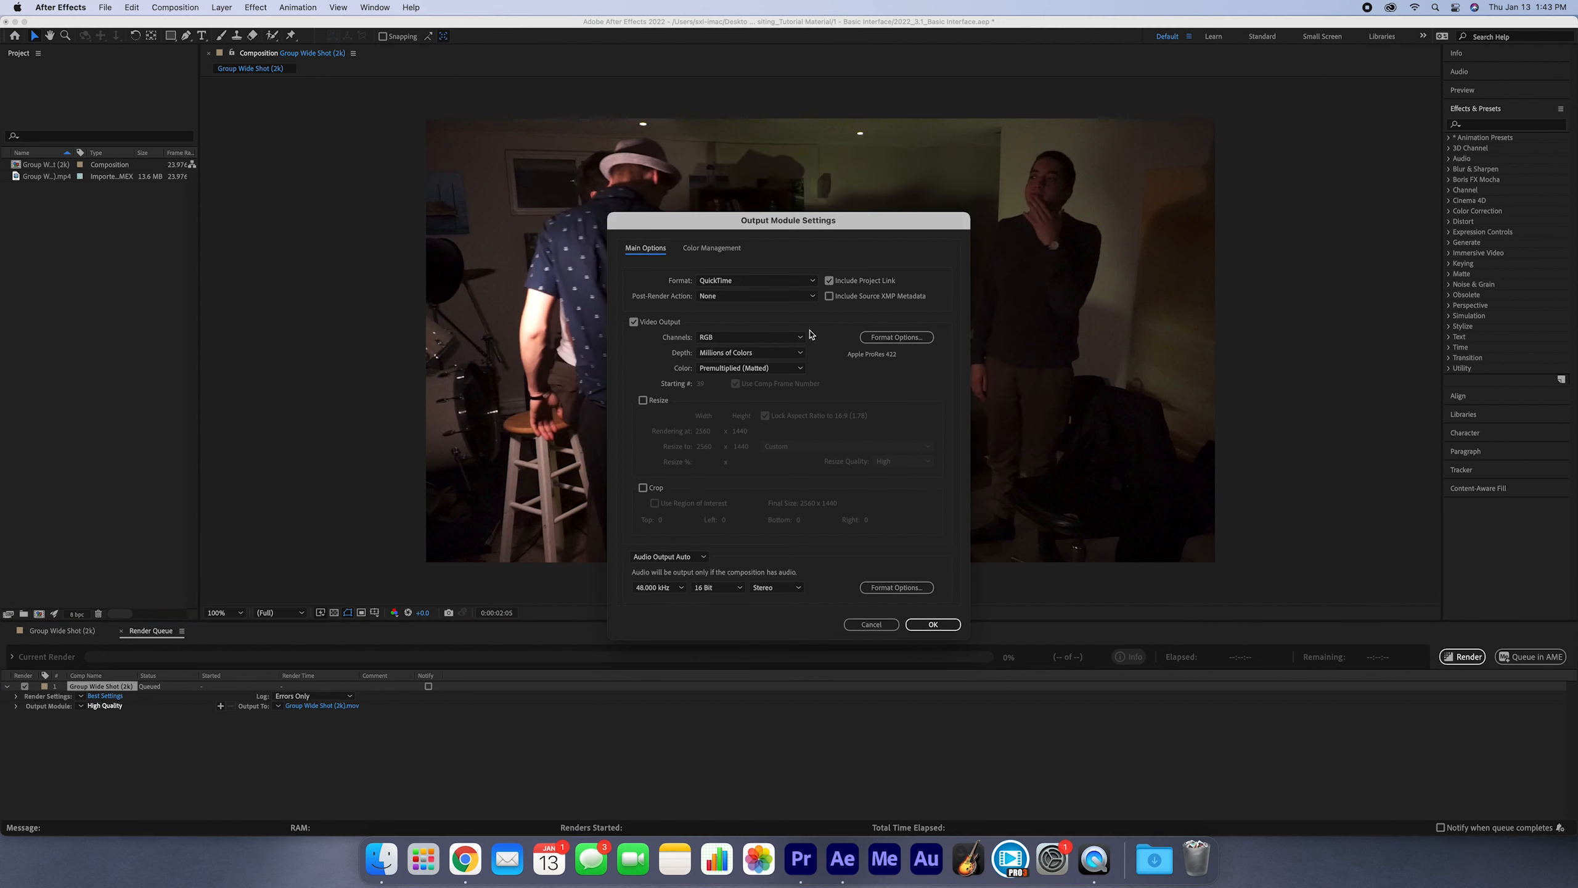
{"action": "left_click", "coordinate": [933, 623]}
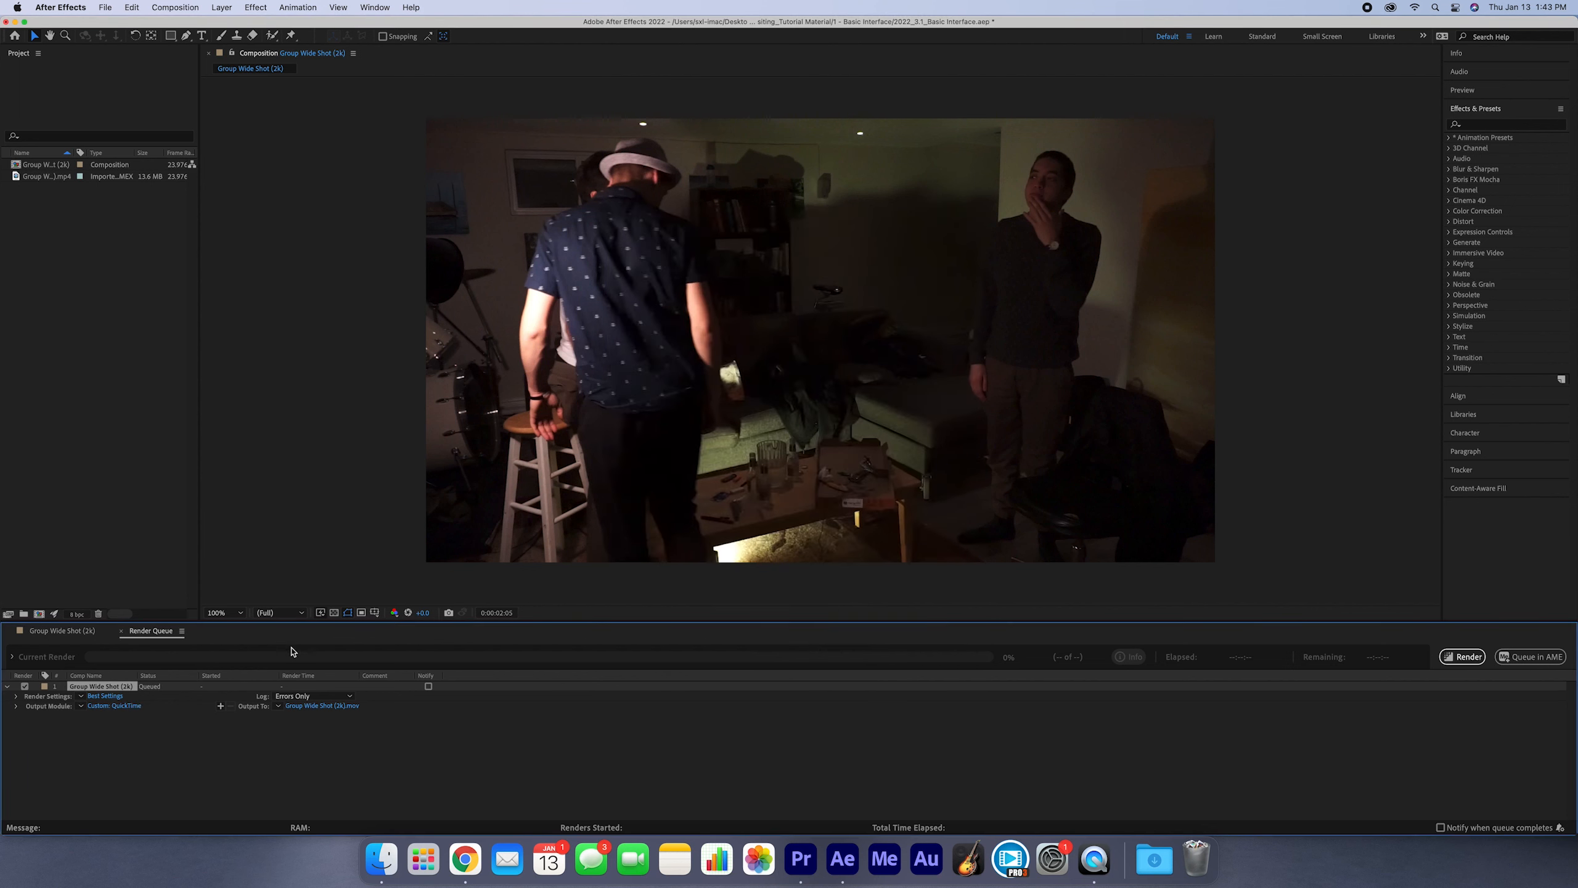
{"action": "left_click", "coordinate": [1462, 657]}
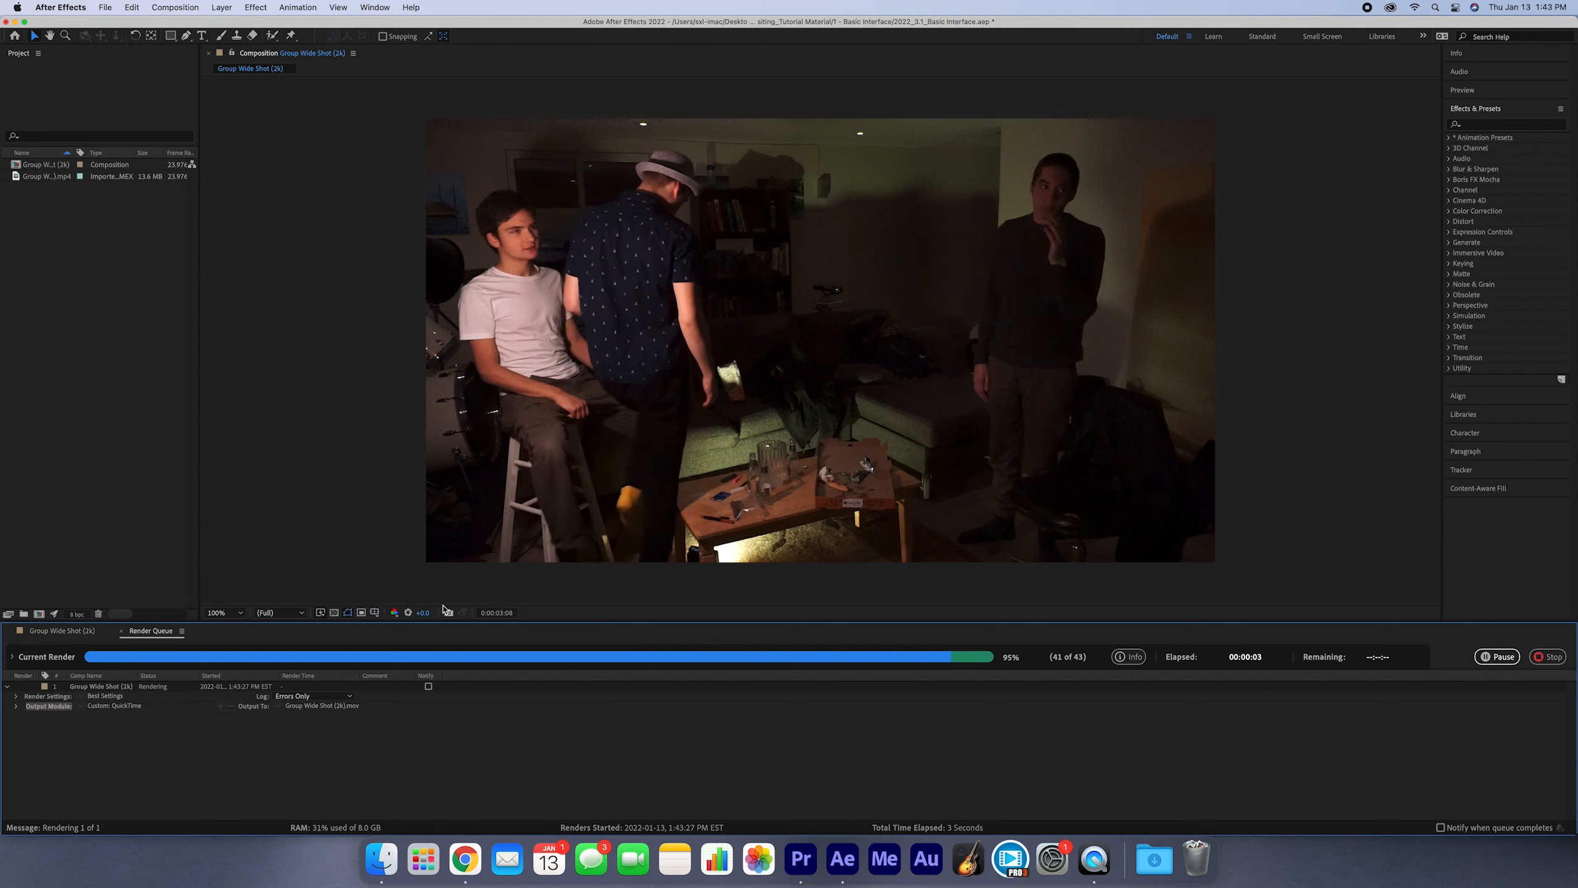
Switch to Finder, open the rendered Group Wide Shot (2k).mov in QuickTime Player to check it, and close it.
{"action": "left_click", "coordinate": [367, 867]}
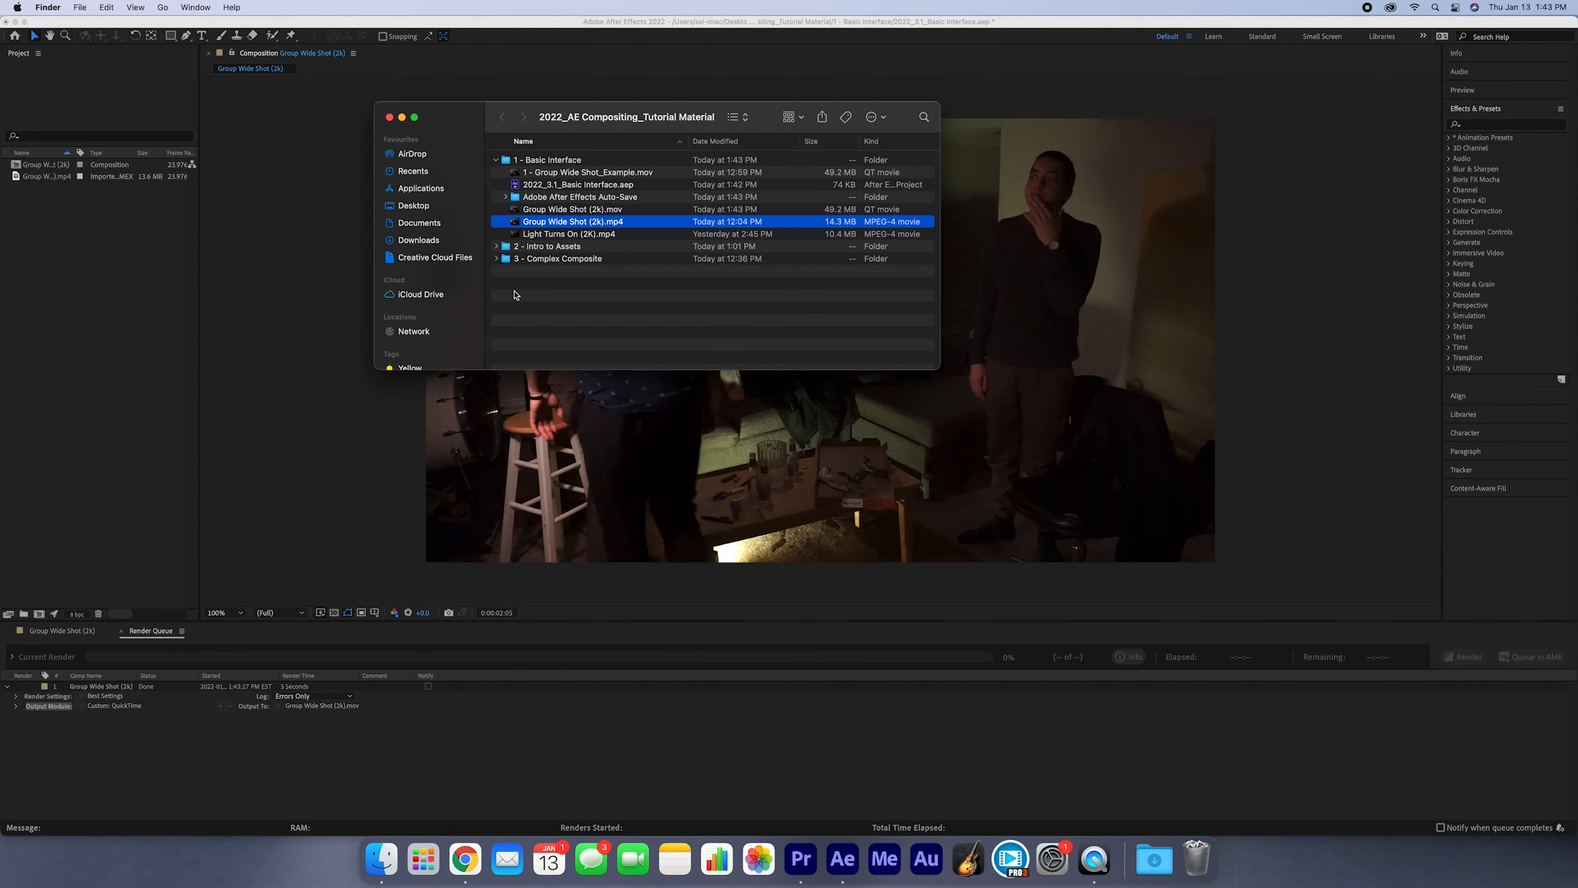
{"action": "left_click", "coordinate": [595, 212]}
{"action": "double_click", "coordinate": [582, 210]}
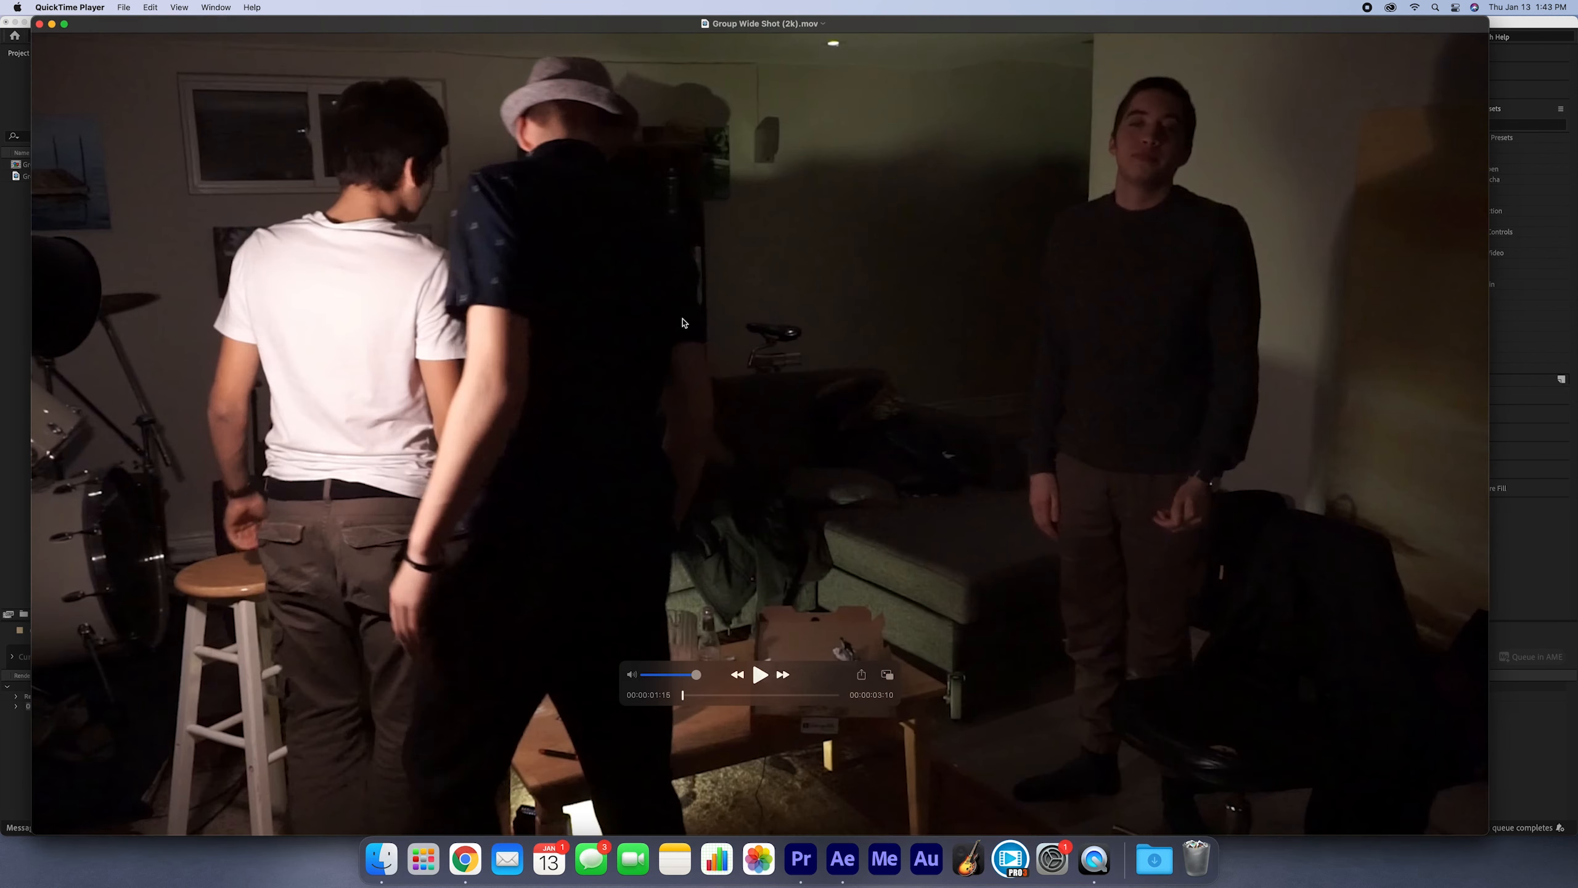
{"action": "left_click", "coordinate": [38, 23]}
Compare which export options are available with the project selected and with the Group Wide Shot (2k) timeline active.
{"action": "left_click", "coordinate": [131, 6]}
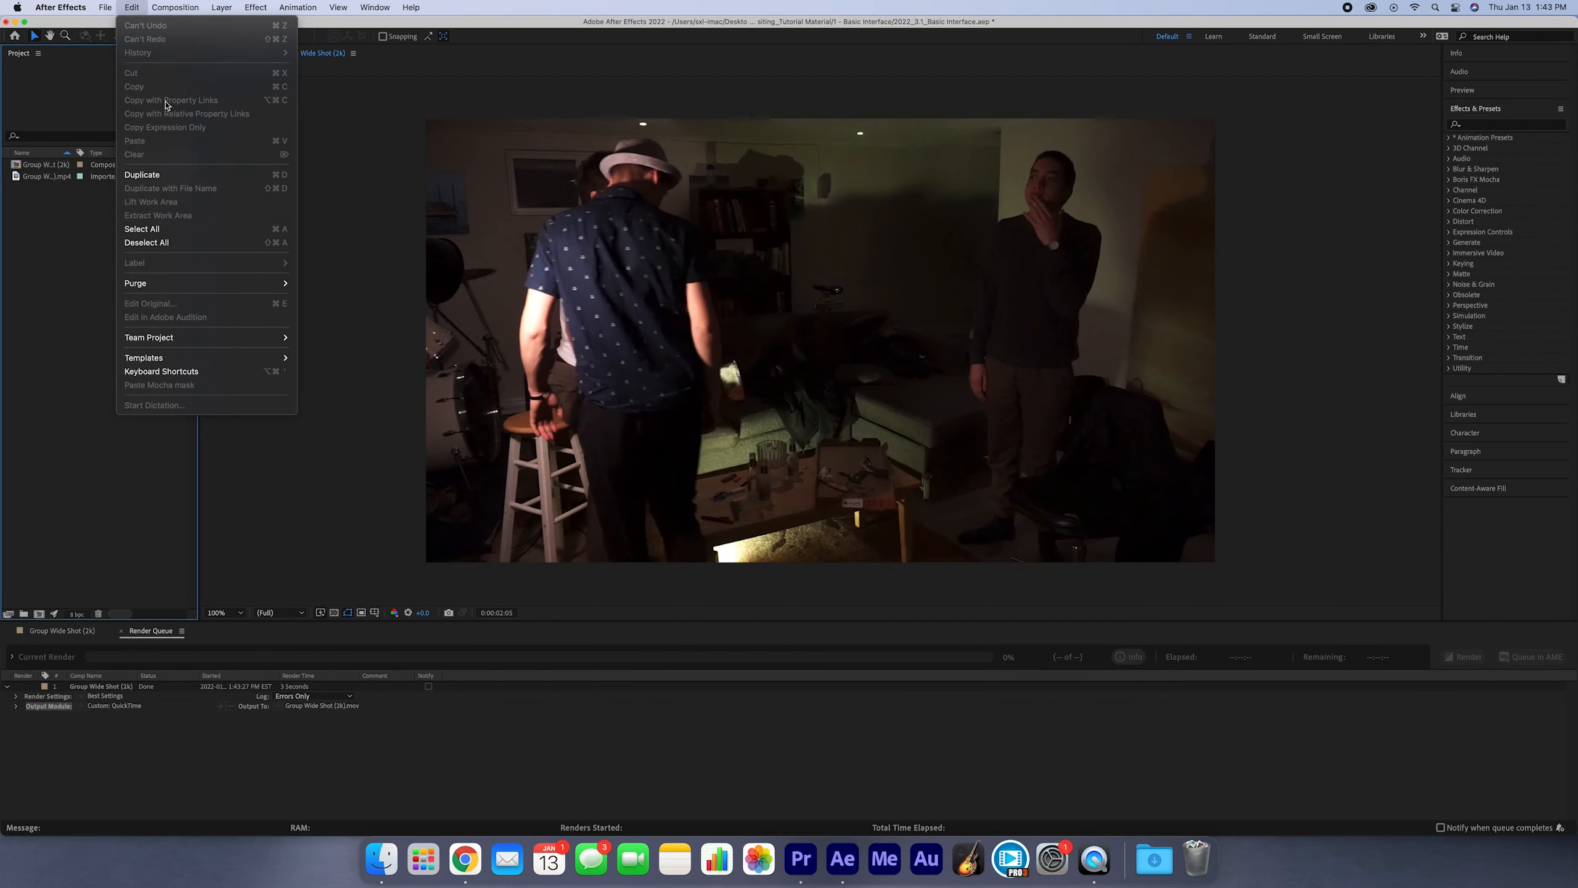
{"action": "left_click", "coordinate": [105, 7]}
{"action": "mouse_move", "coordinate": [147, 214]}
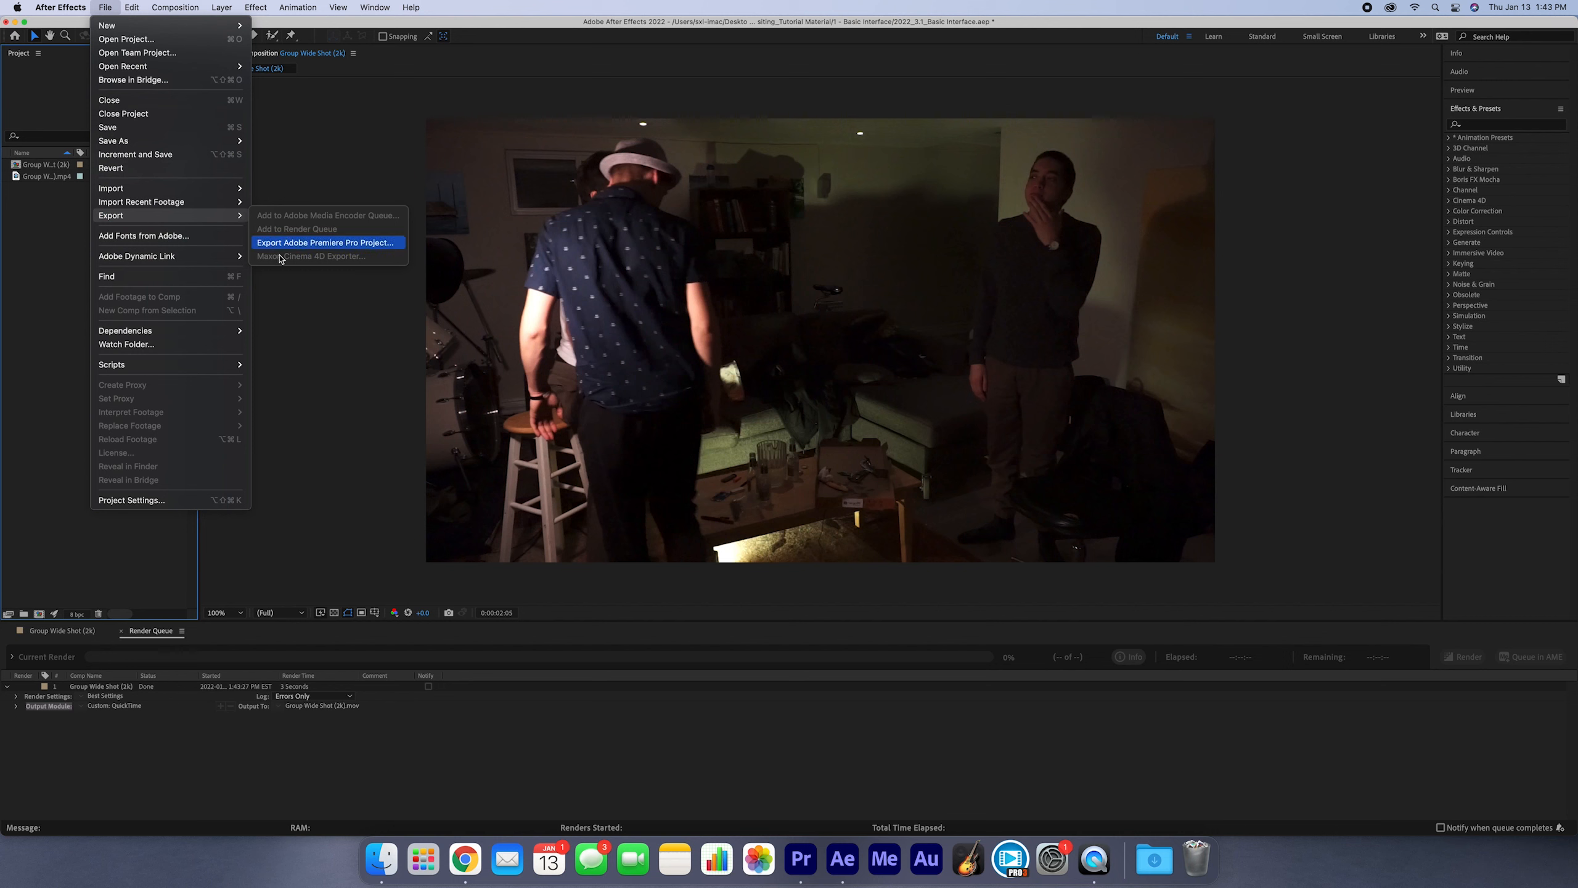
{"action": "left_click", "coordinate": [103, 639]}
{"action": "left_click", "coordinate": [85, 635]}
{"action": "left_click", "coordinate": [105, 6]}
{"action": "mouse_move", "coordinate": [158, 225]}
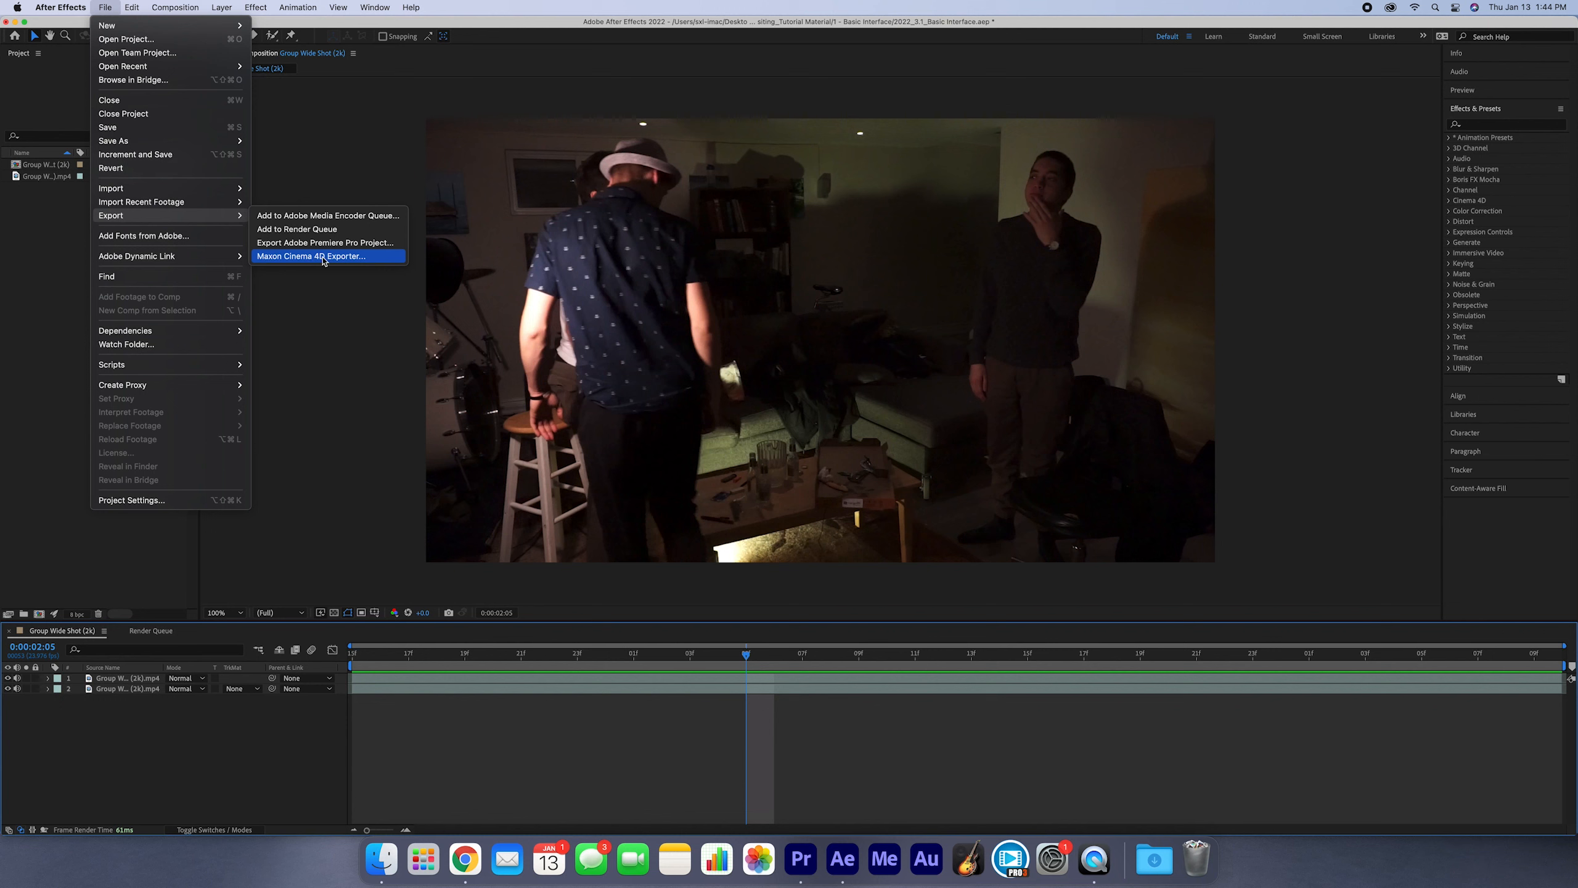
{"action": "left_click", "coordinate": [743, 707]}
Review the finished composite by scrubbing through the timeline and temporarily soloing the masked top layer.
{"action": "left_click_drag", "start_coordinate": [736, 663], "coordinate": [1220, 679]}
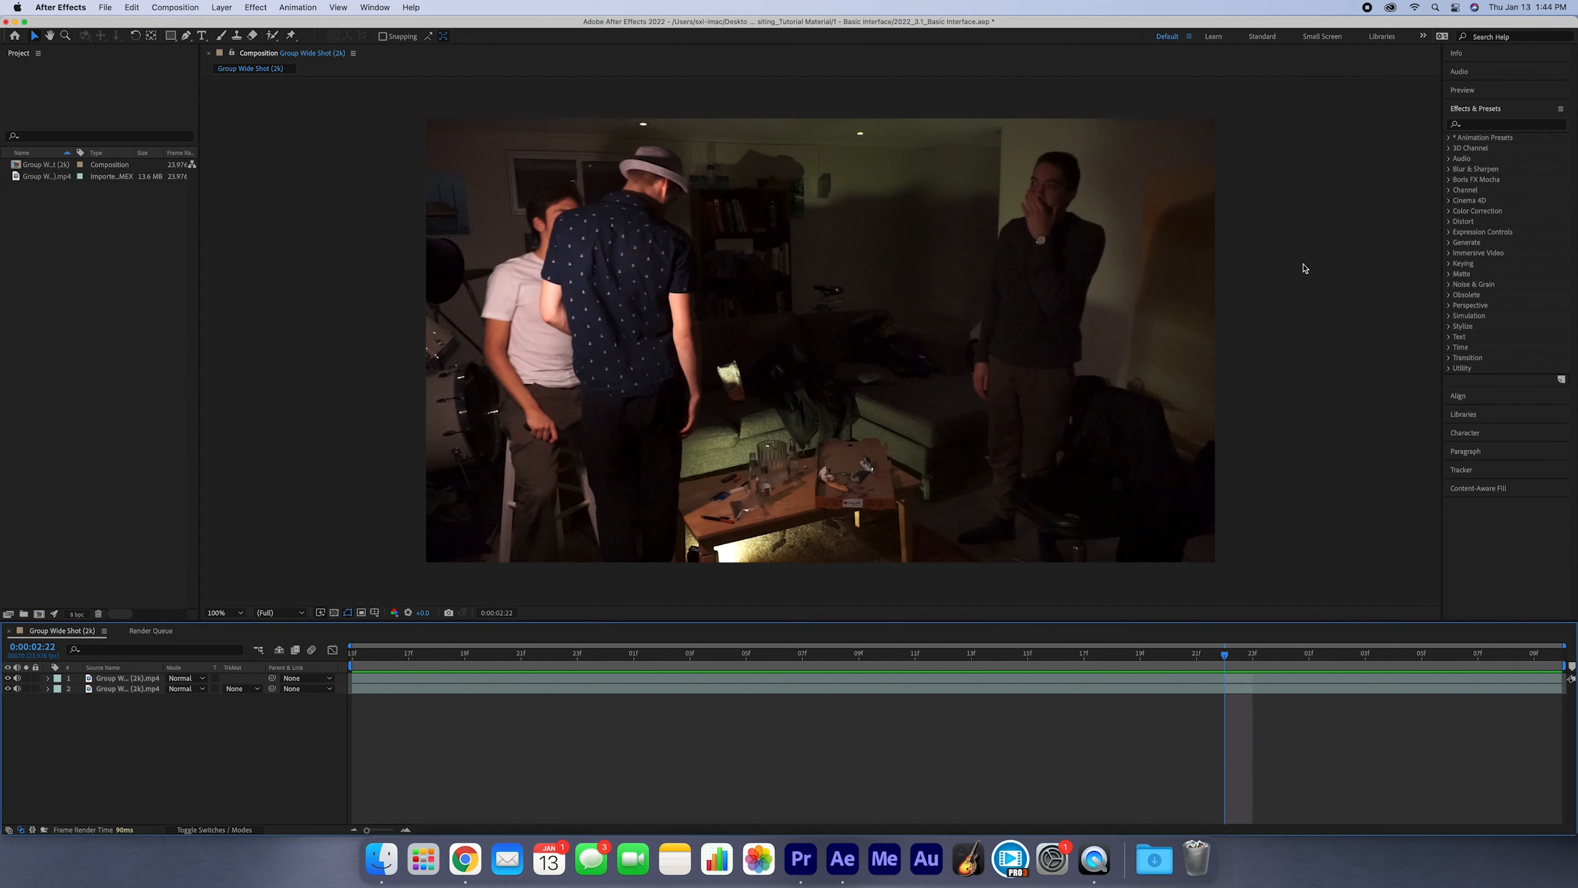
{"action": "left_click", "coordinate": [652, 284]}
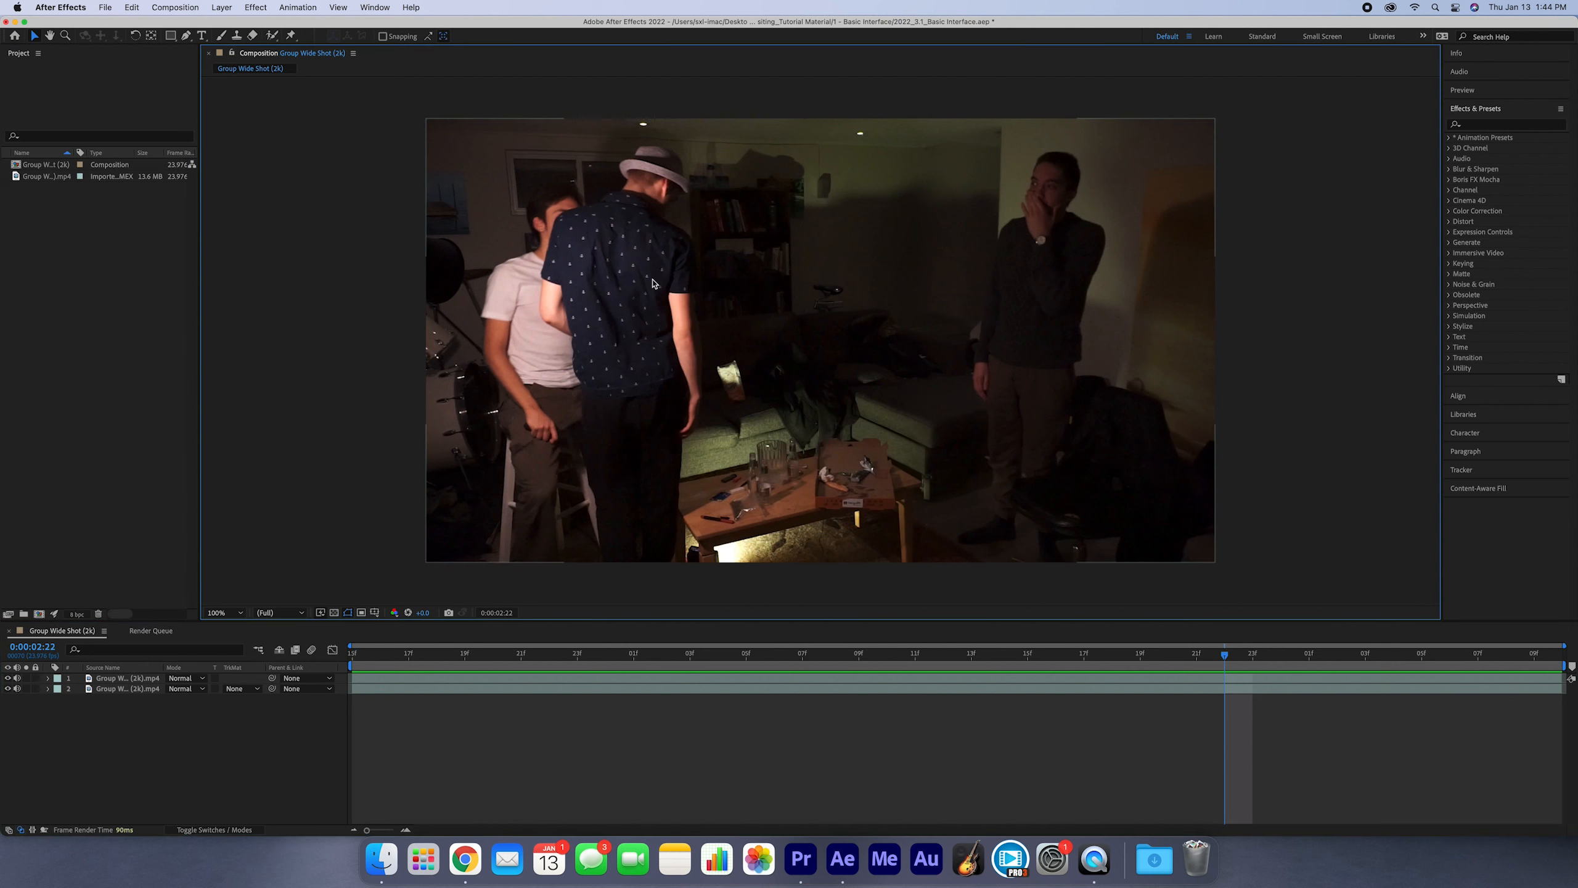
{"action": "left_click_drag", "start_coordinate": [385, 654], "coordinate": [620, 638]}
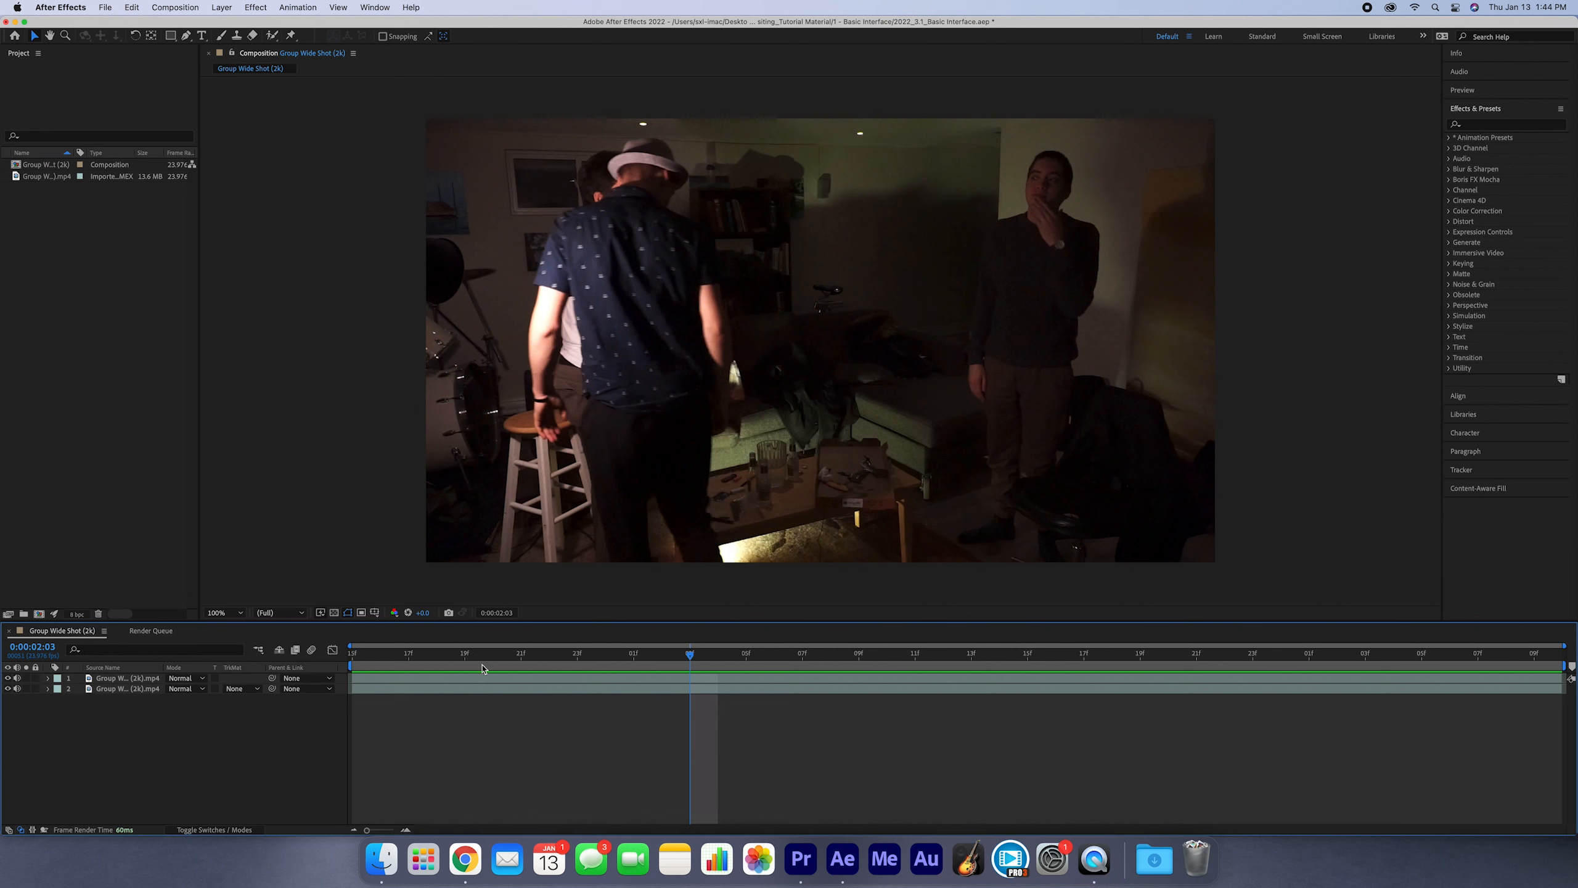
{"action": "left_click_drag", "start_coordinate": [438, 657], "coordinate": [425, 689]}
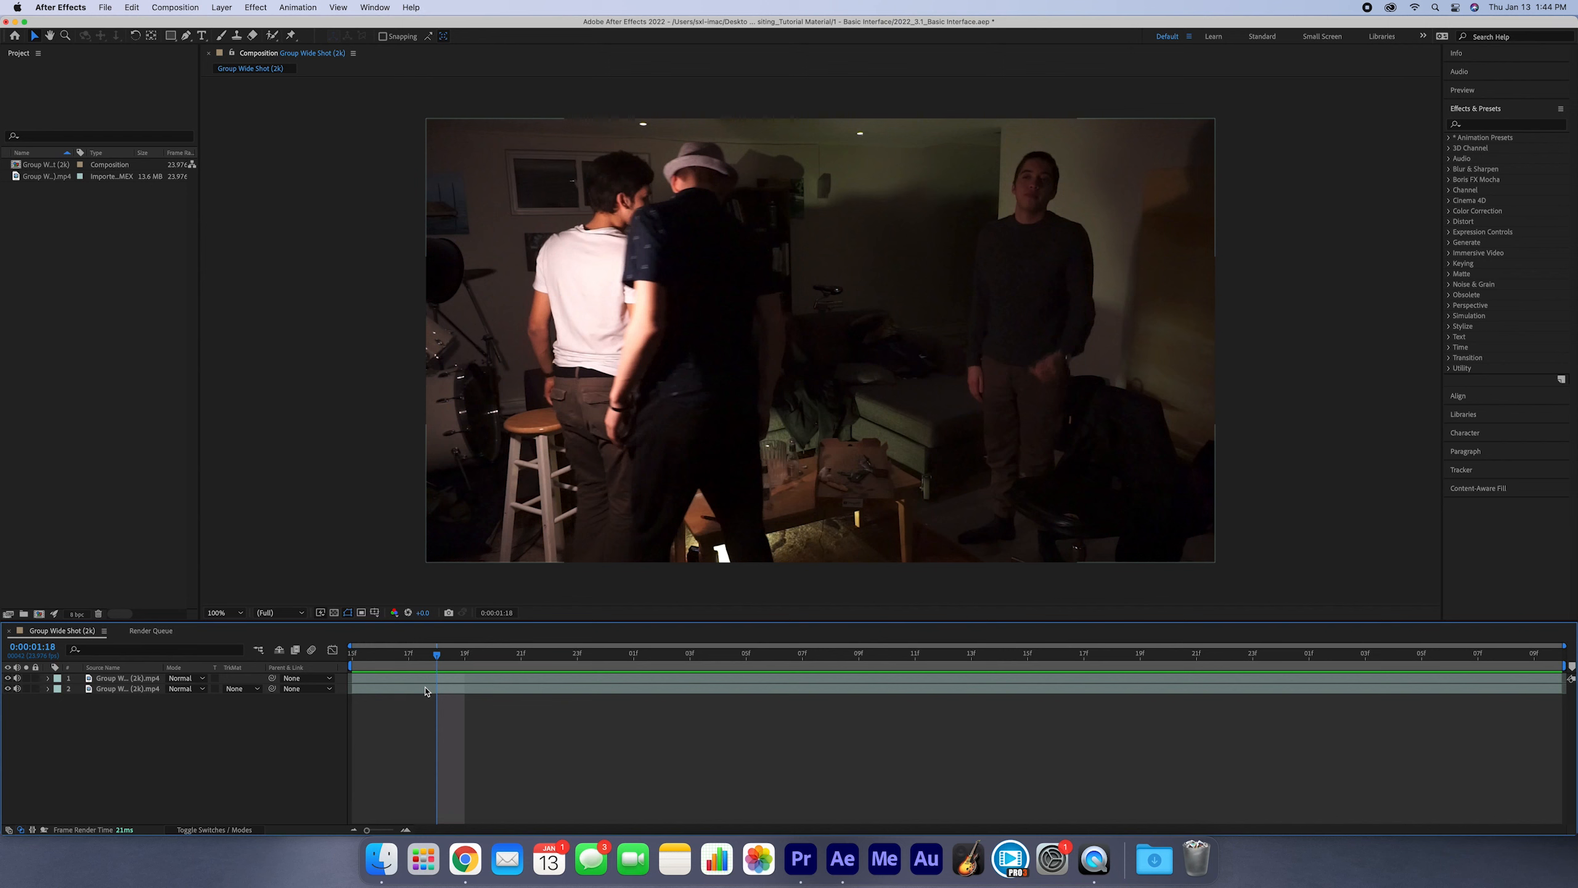
{"action": "left_click", "coordinate": [426, 690]}
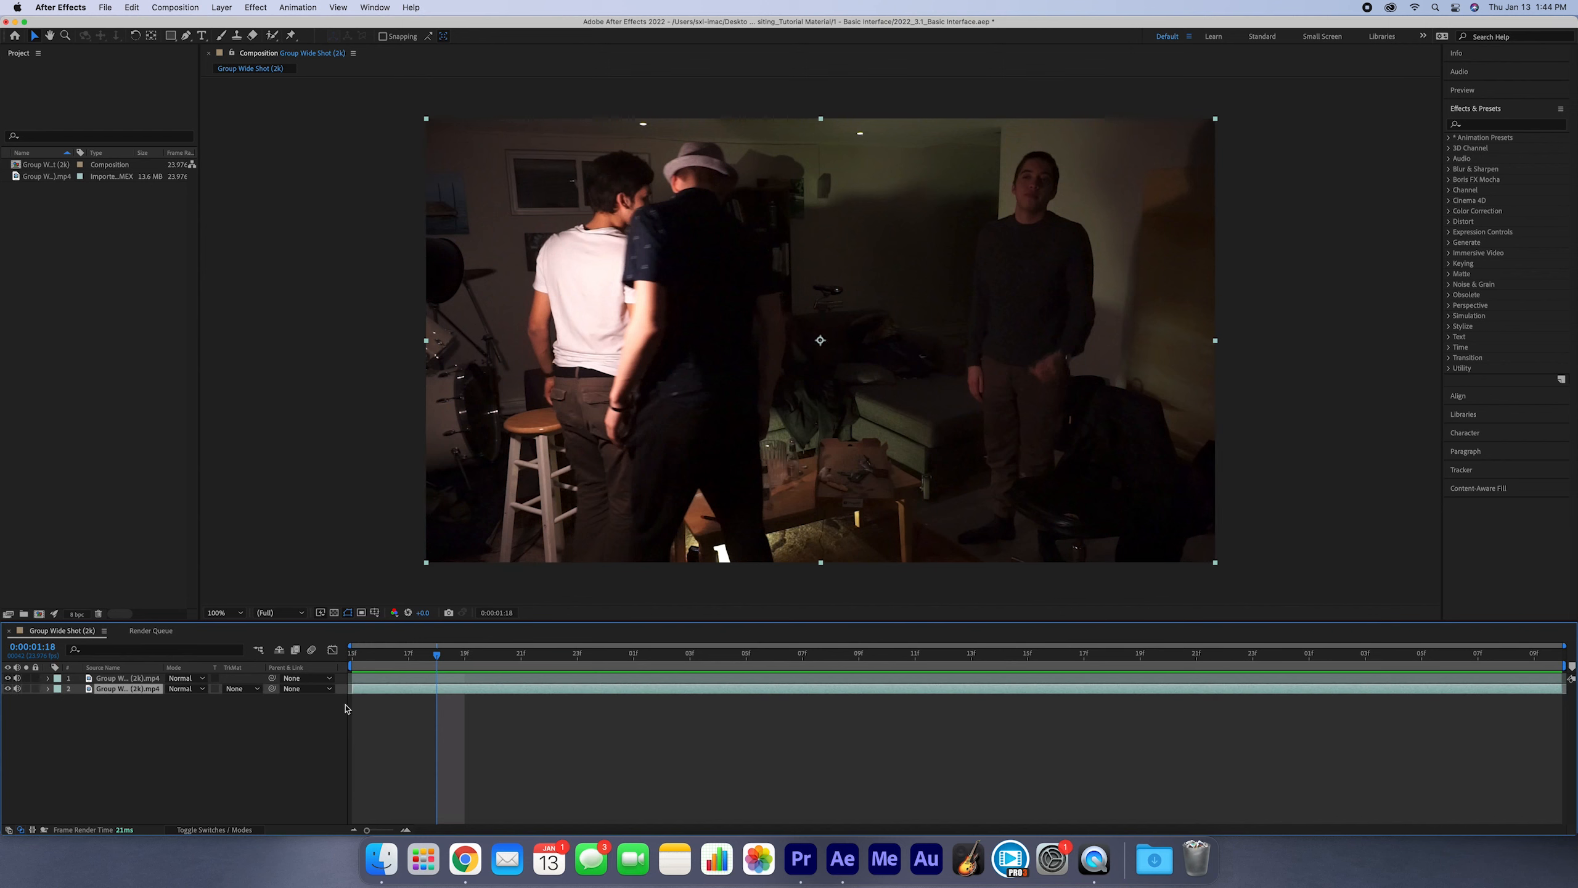
{"action": "left_click", "coordinate": [25, 678]}
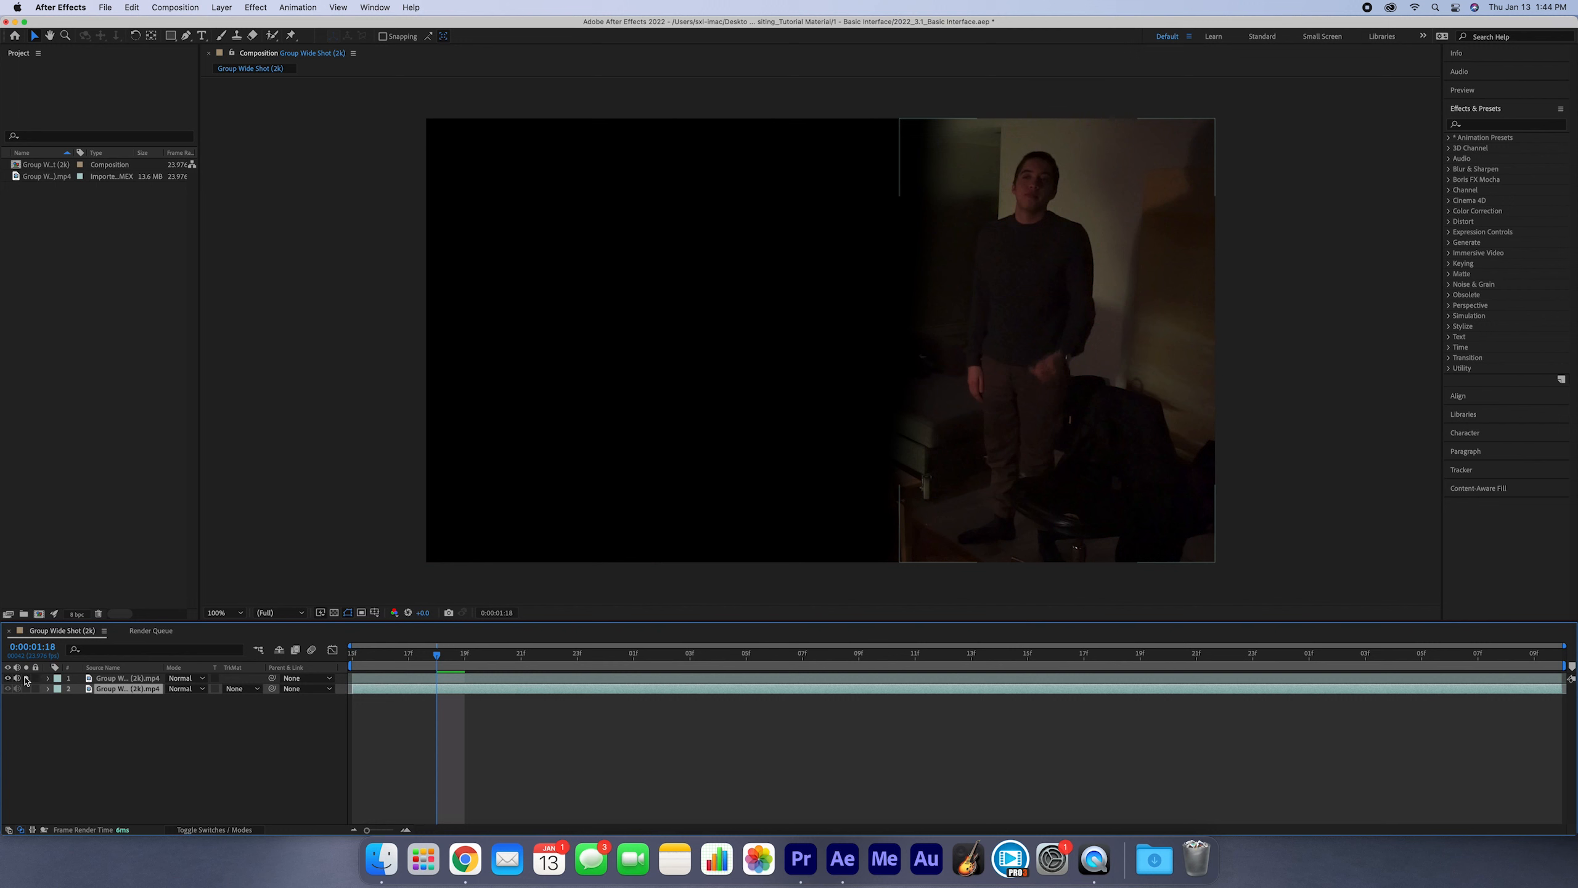
{"action": "left_click", "coordinate": [25, 678]}
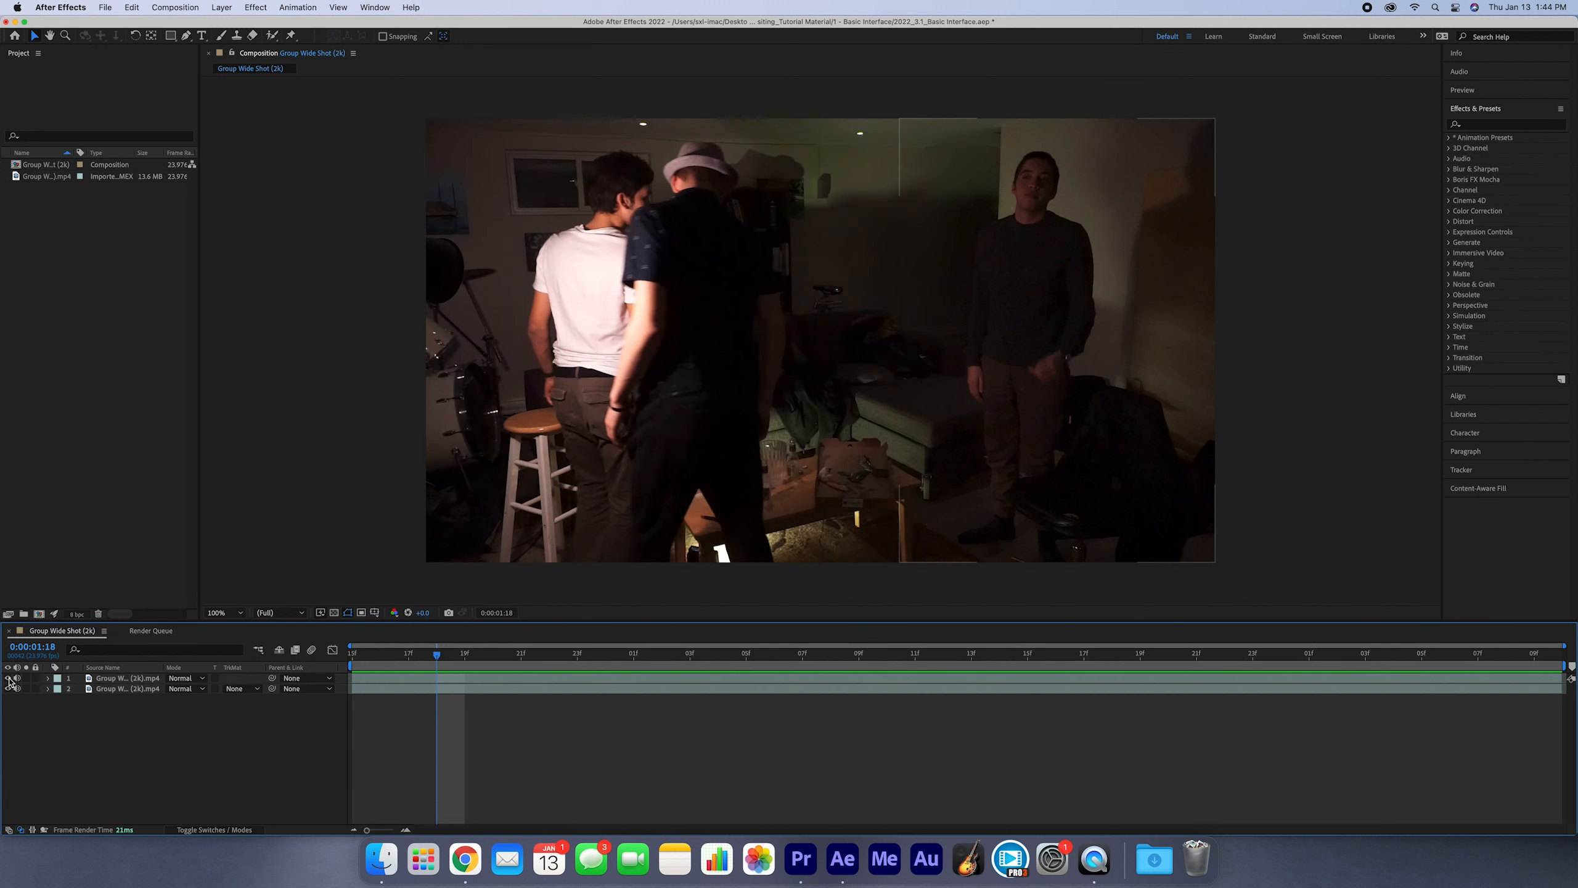